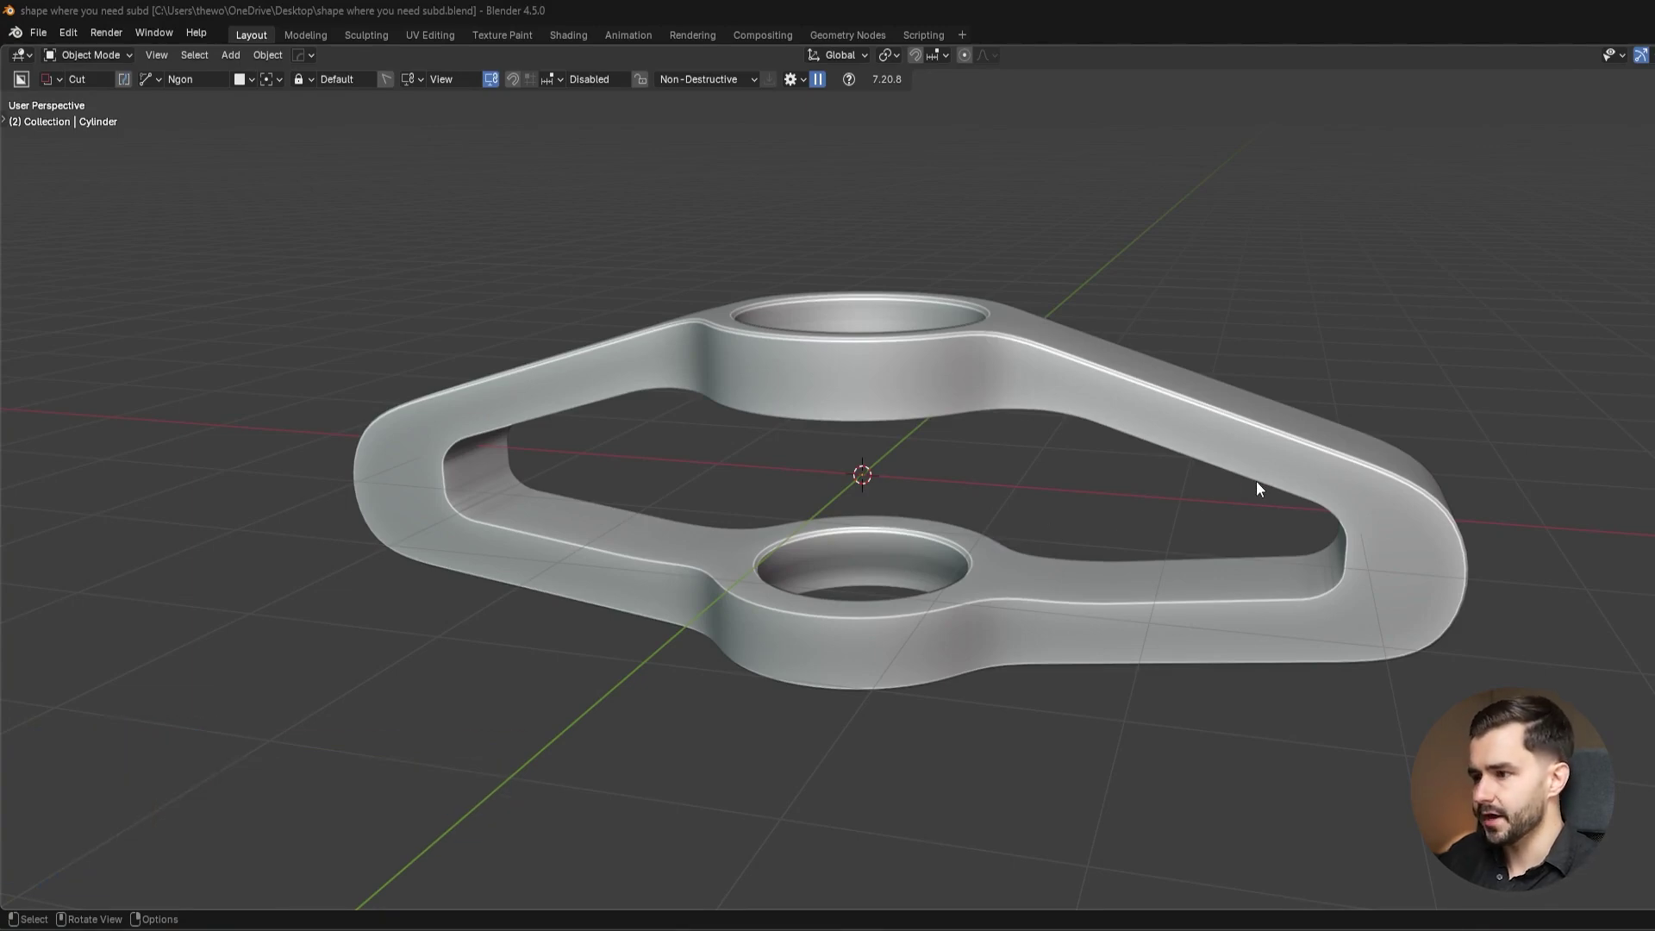
# Create a new General file and delete the default cube.
pyautogui.moveTo(1256, 488); pyautogui.dragTo(1155, 464, button='middle')
pyautogui.hotkey('ctrl', 'n')
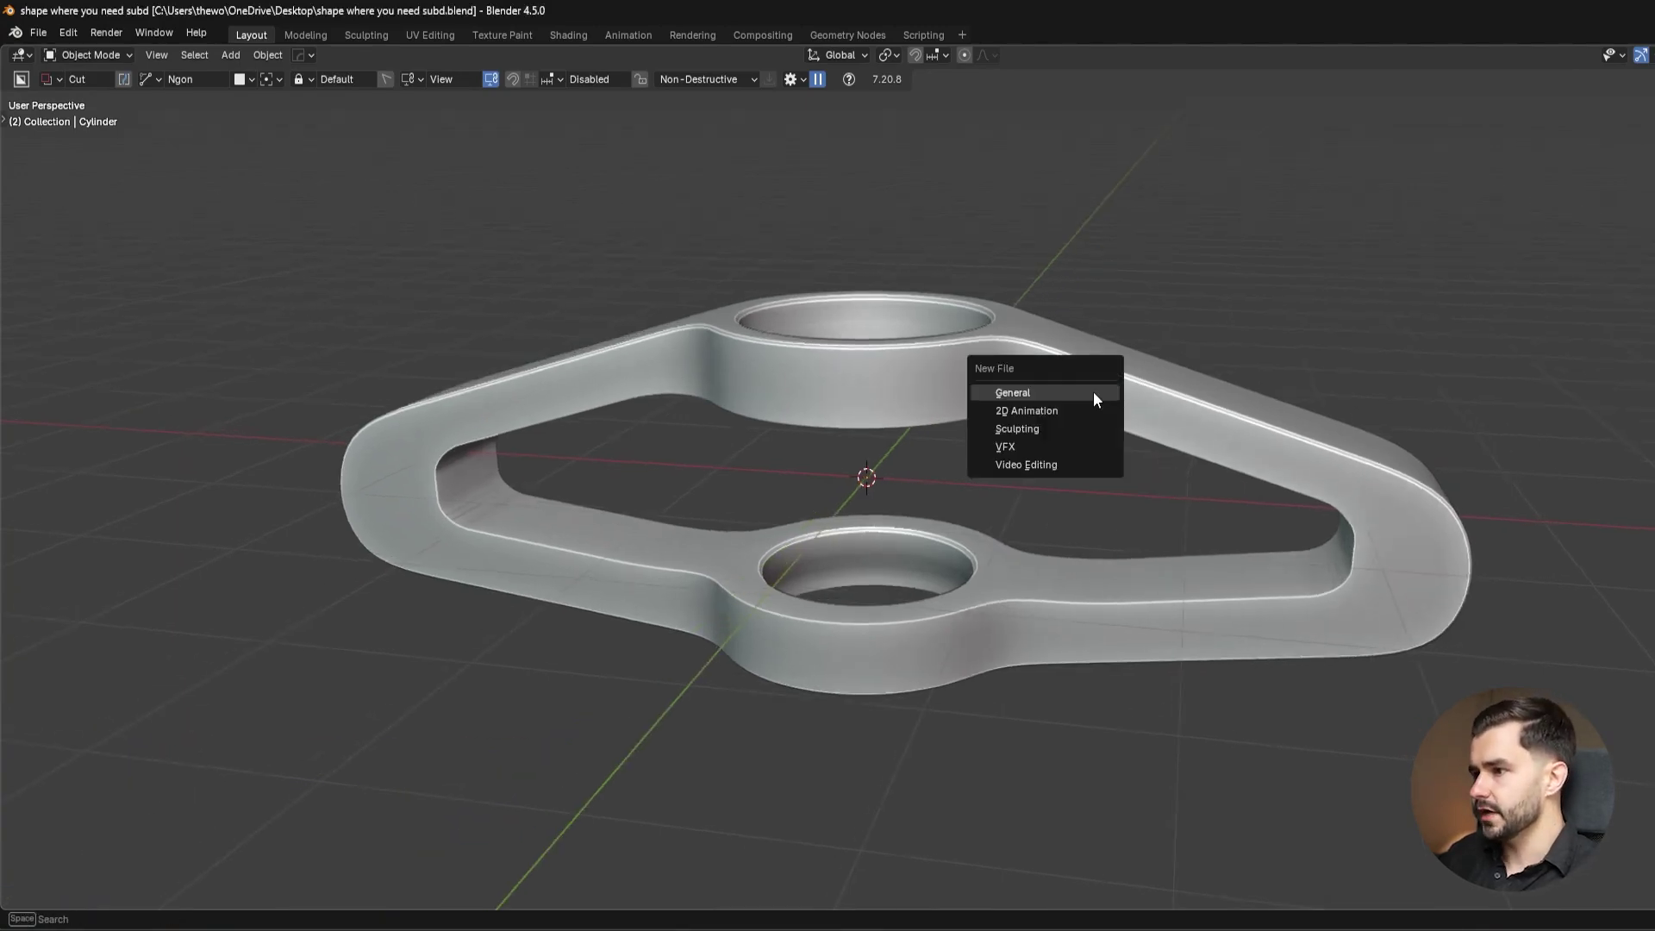
pyautogui.click(1093, 392)
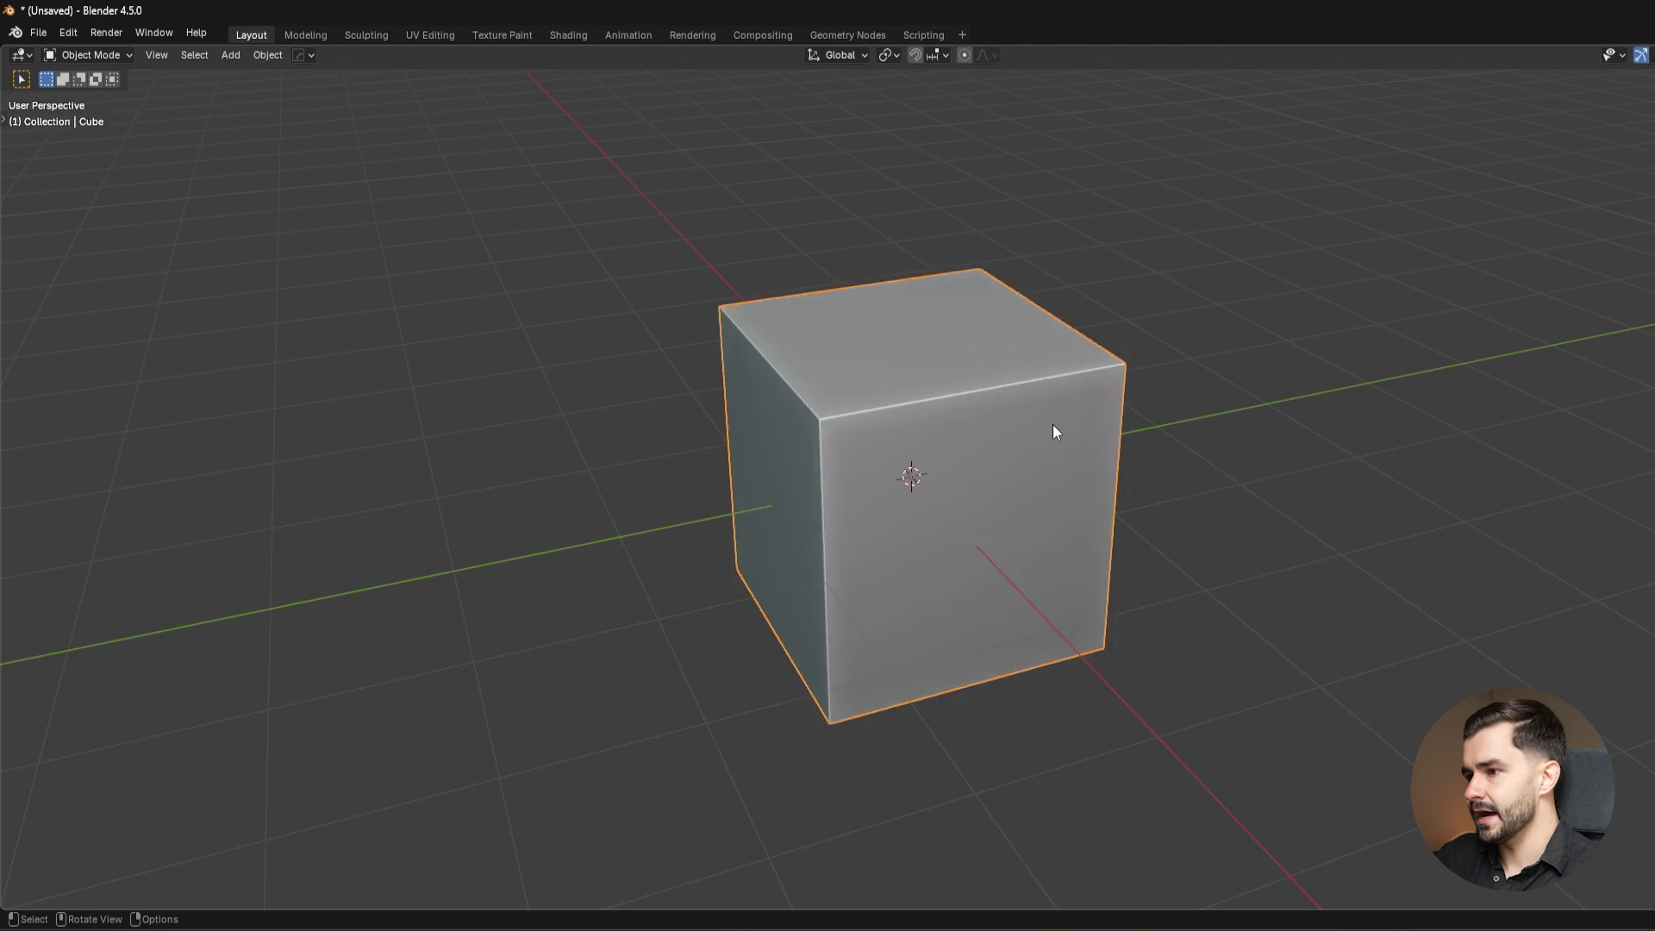
pyautogui.press('Delete')
# Add a mesh cylinder with 64 vertices, 1 m radius and 2 m depth at the origin.
pyautogui.hotkey('shift', 'a')
pyautogui.moveTo(1026, 424)
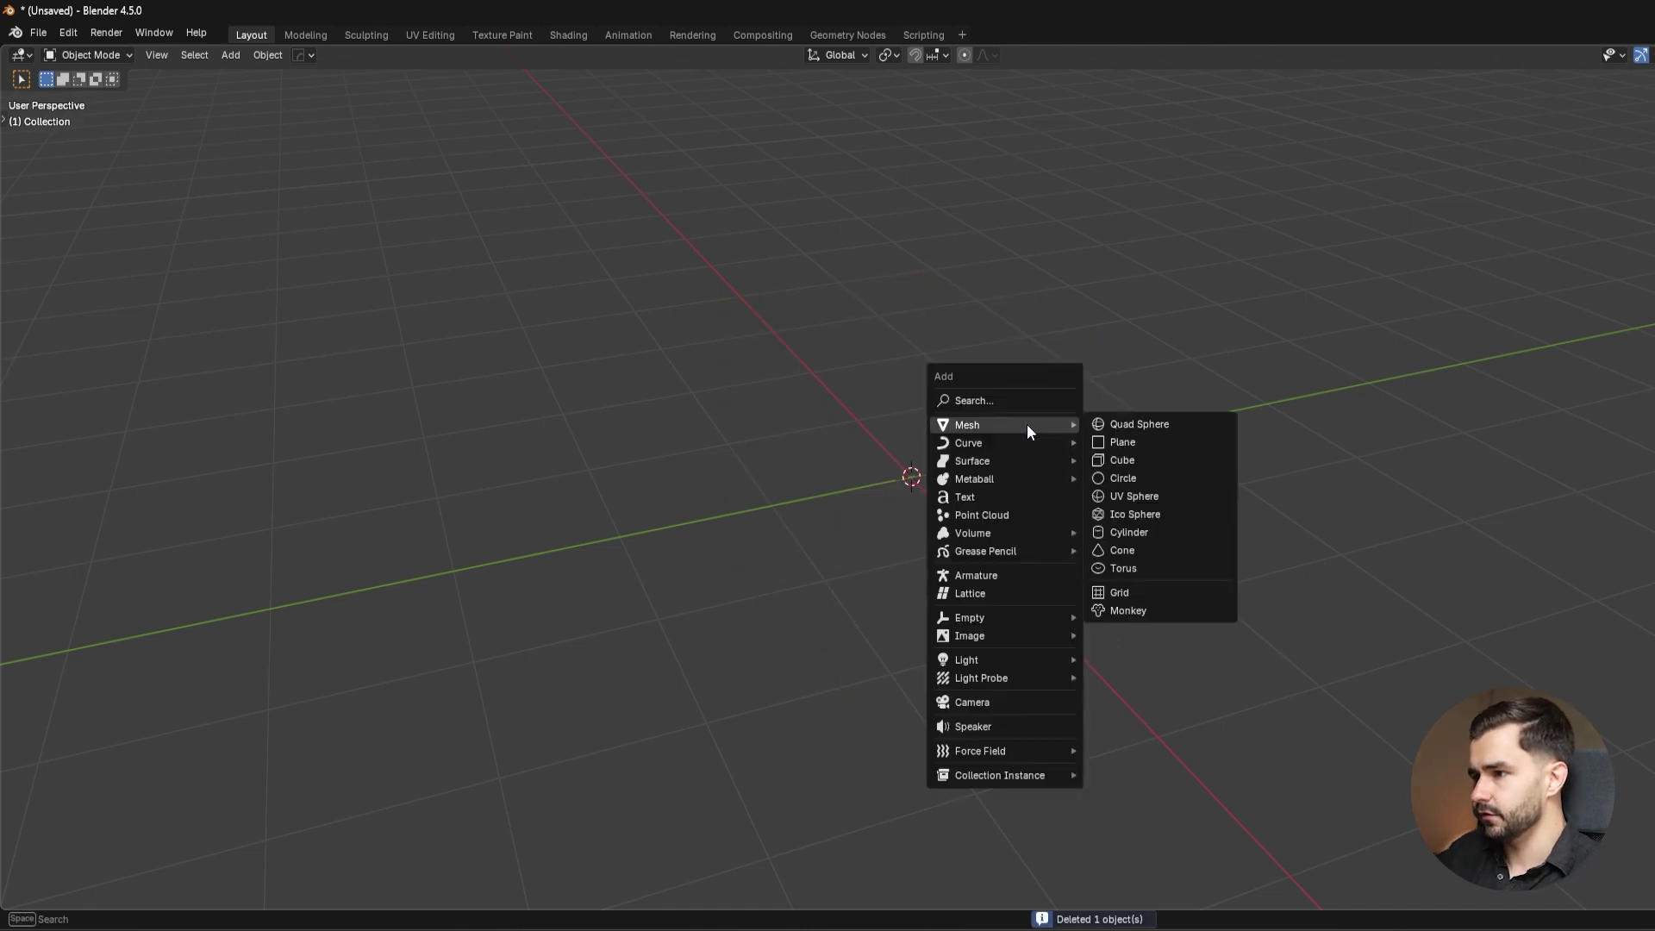
pyautogui.click(1131, 532)
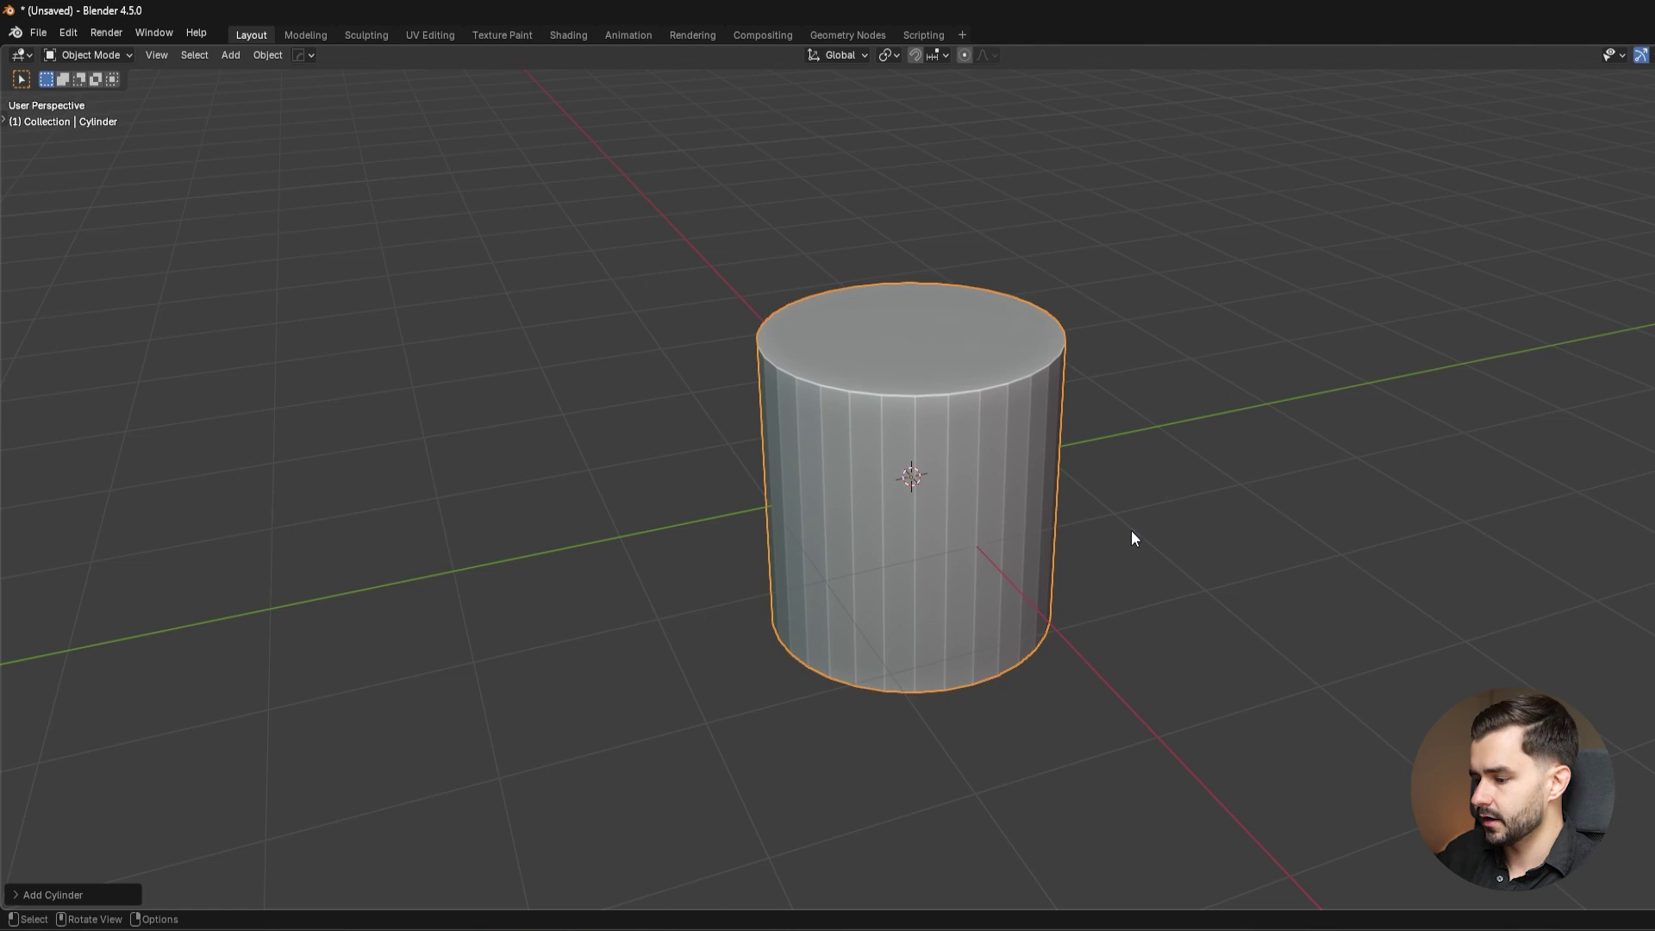
pyautogui.click(61, 893)
pyautogui.click(170, 678)
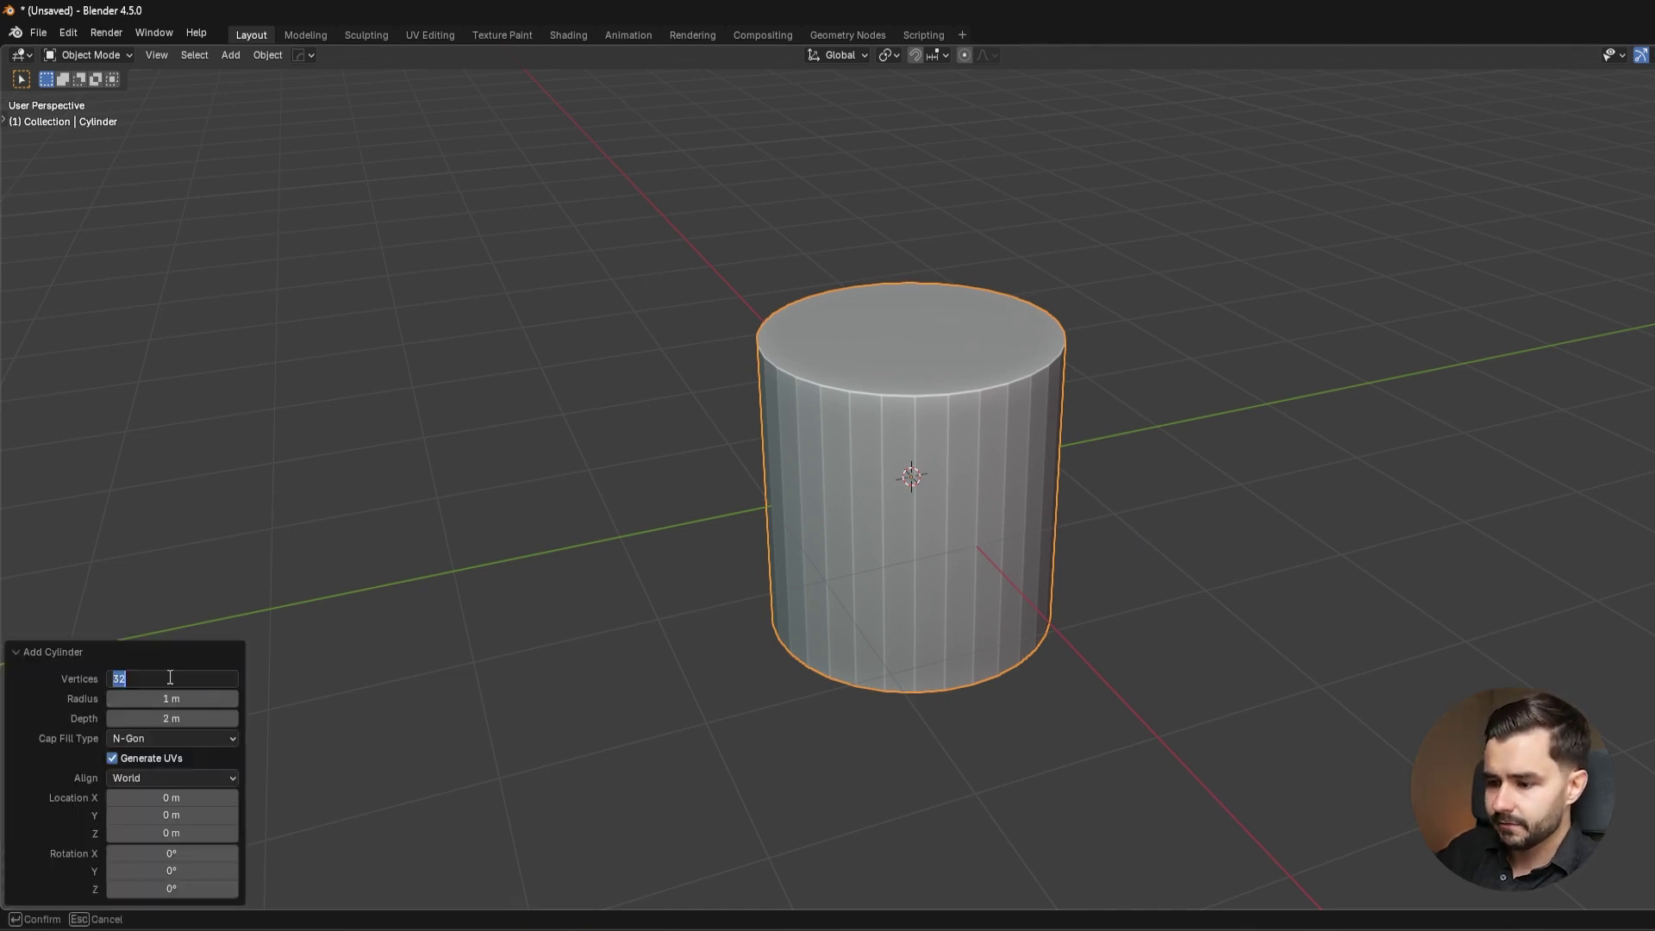
pyautogui.press('Return')
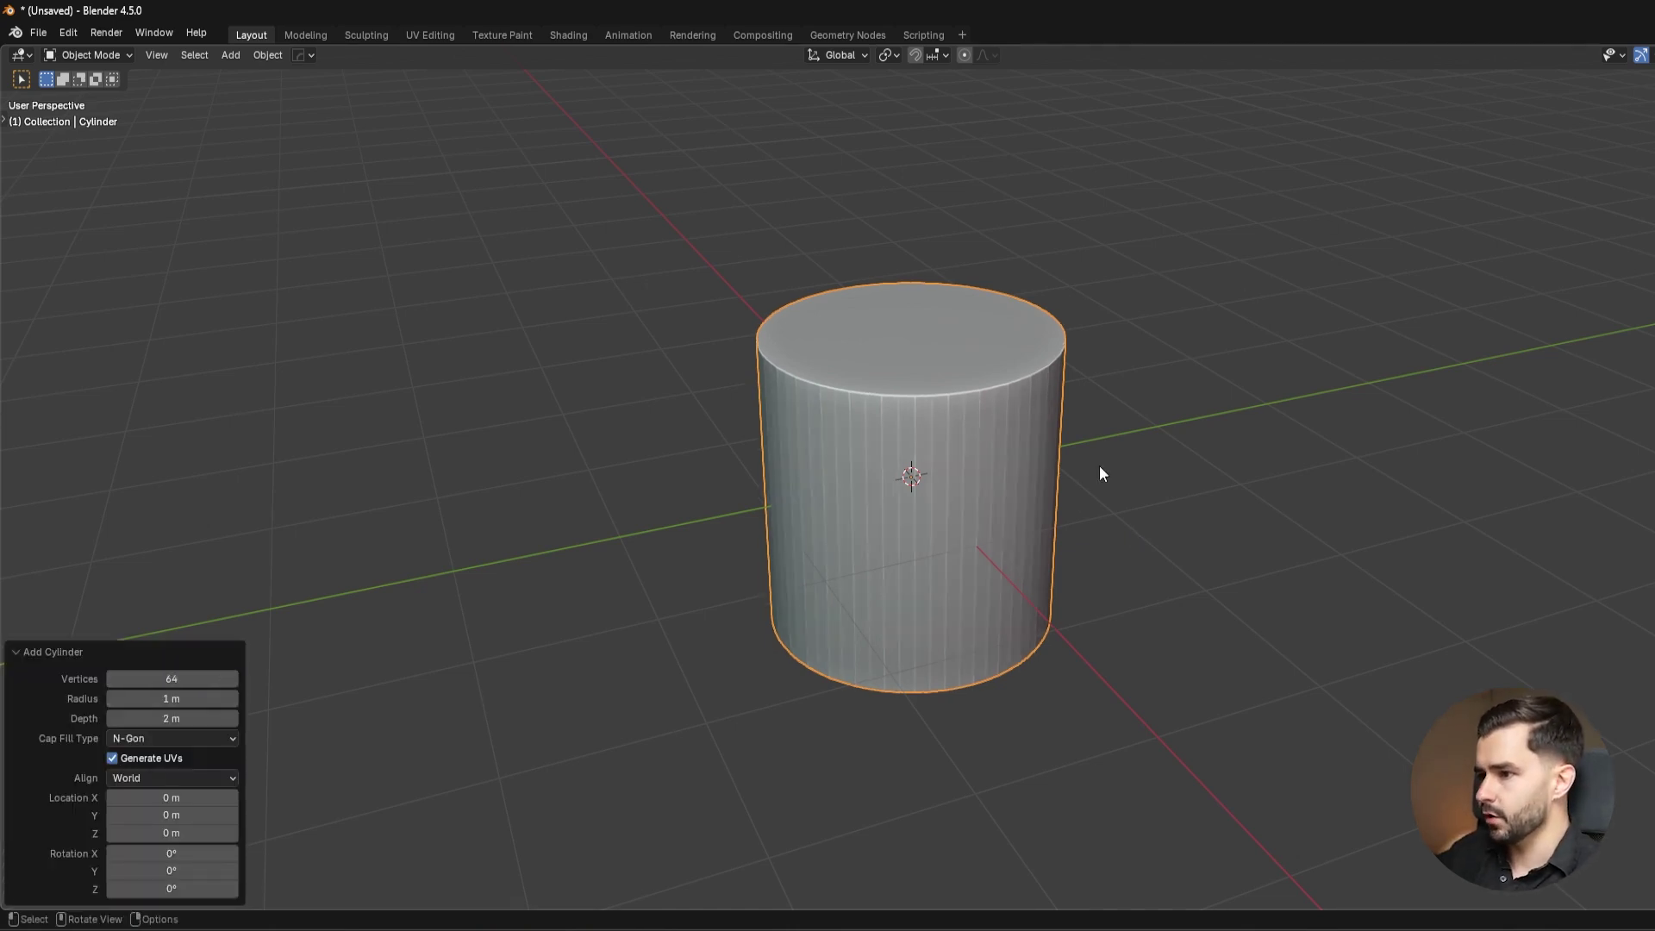
pyautogui.rightClick(1081, 489)
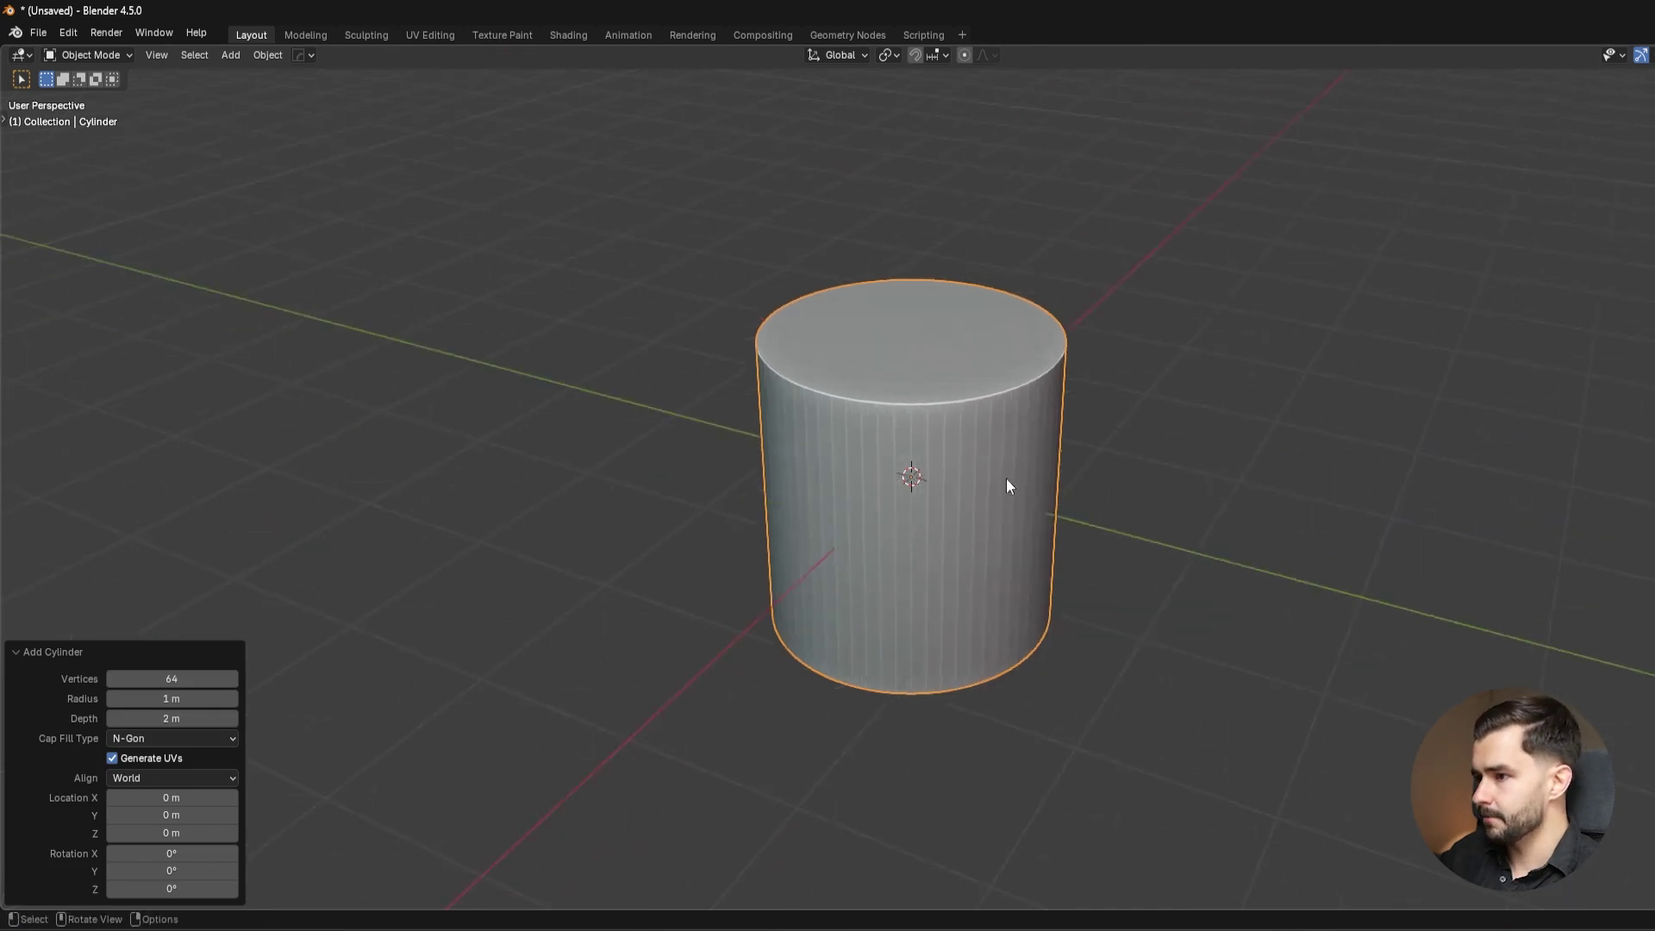
# Select the six central side faces of the cylinder from the right view and extrude them about 2.84 m outward as an arm.
pyautogui.press('Tab')
pyautogui.press('KP_3')
pyautogui.hotkey('alt', 'a')
pyautogui.press('c')
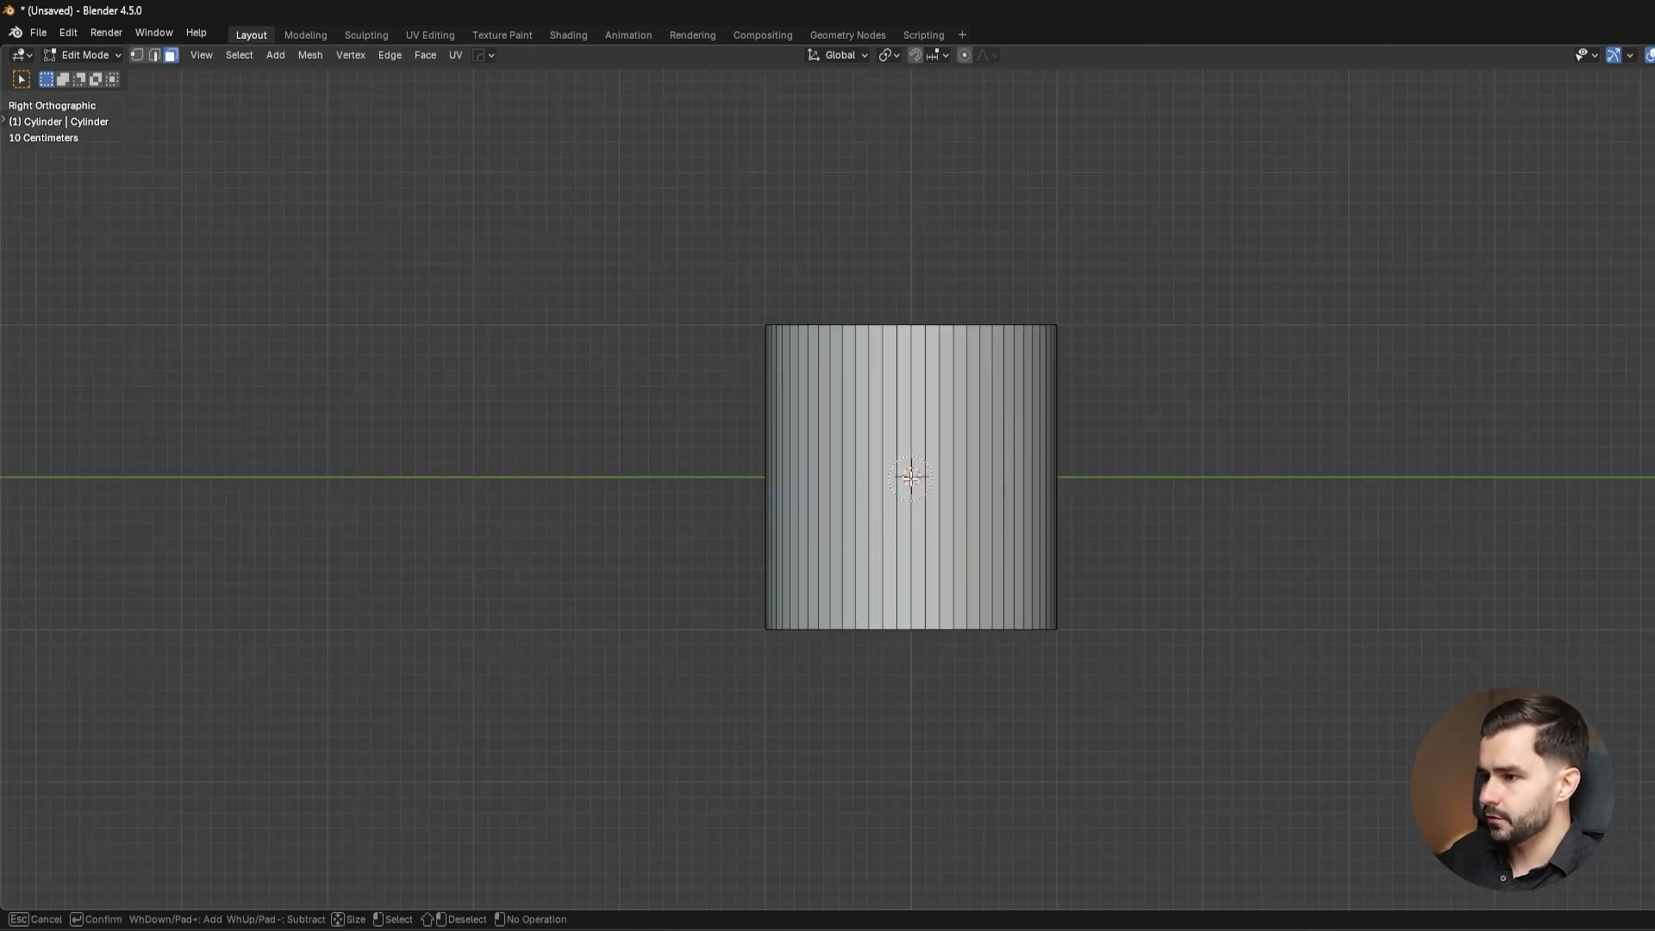
pyautogui.moveTo(911, 477)
pyautogui.mouseDown()
pyautogui.moveTo(892, 482)
pyautogui.moveTo(938, 479)
pyautogui.mouseUp()
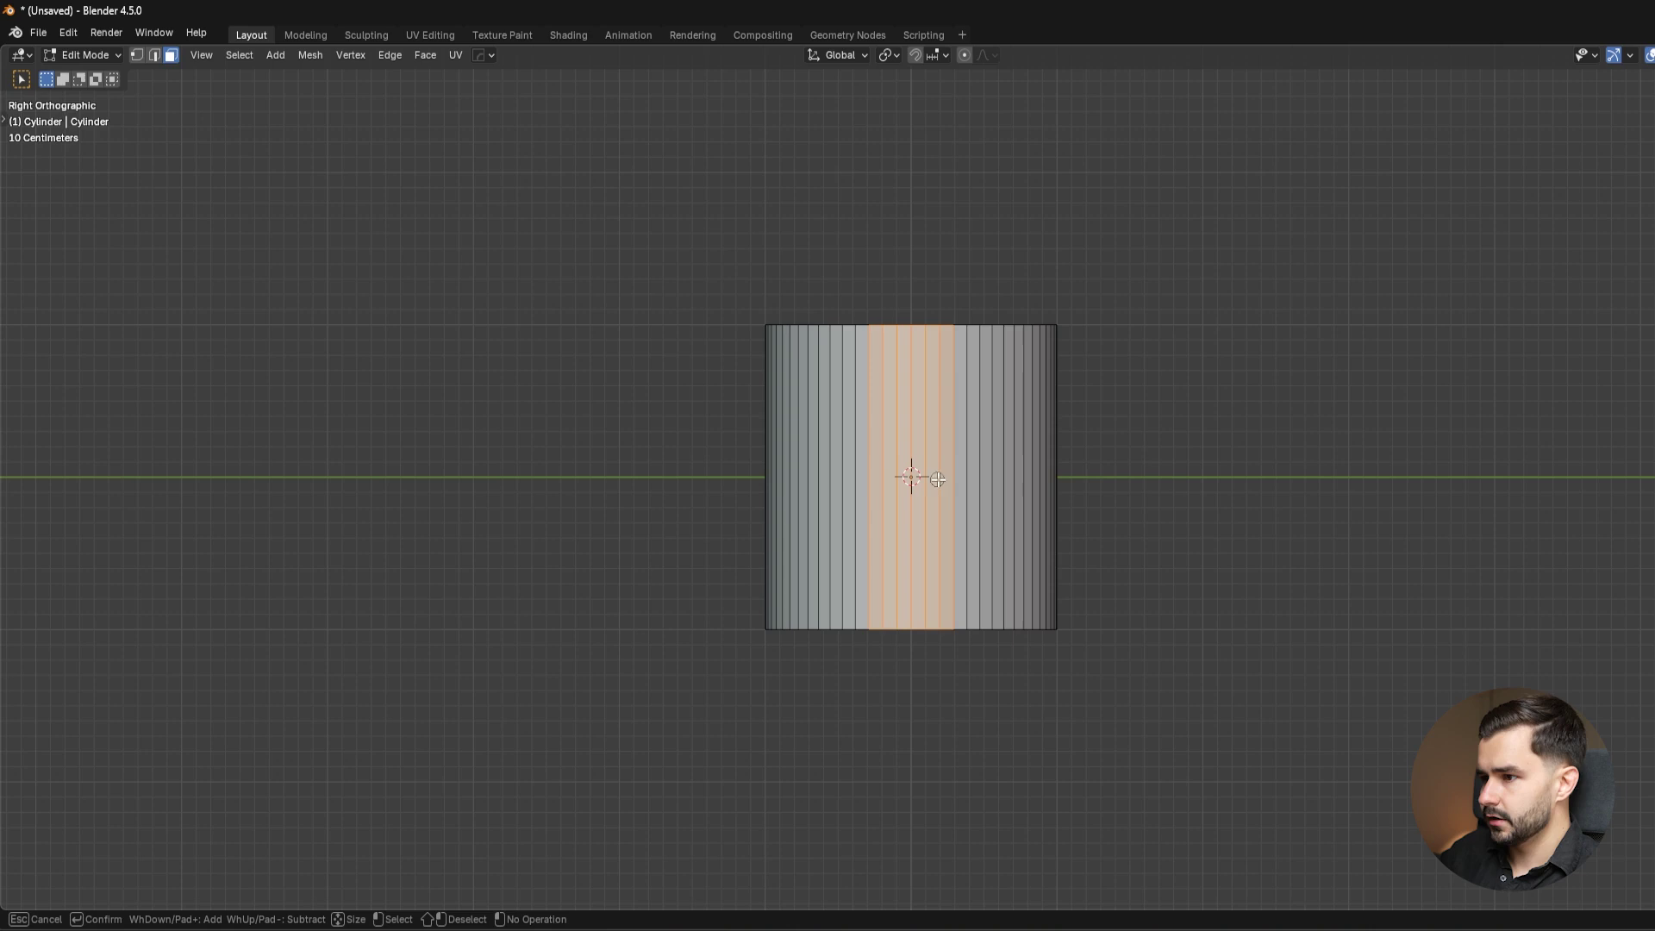
pyautogui.rightClick(939, 492)
pyautogui.moveTo(939, 492); pyautogui.dragTo(1005, 399, button='middle')
pyautogui.press('e')
pyautogui.click(1433, 404)
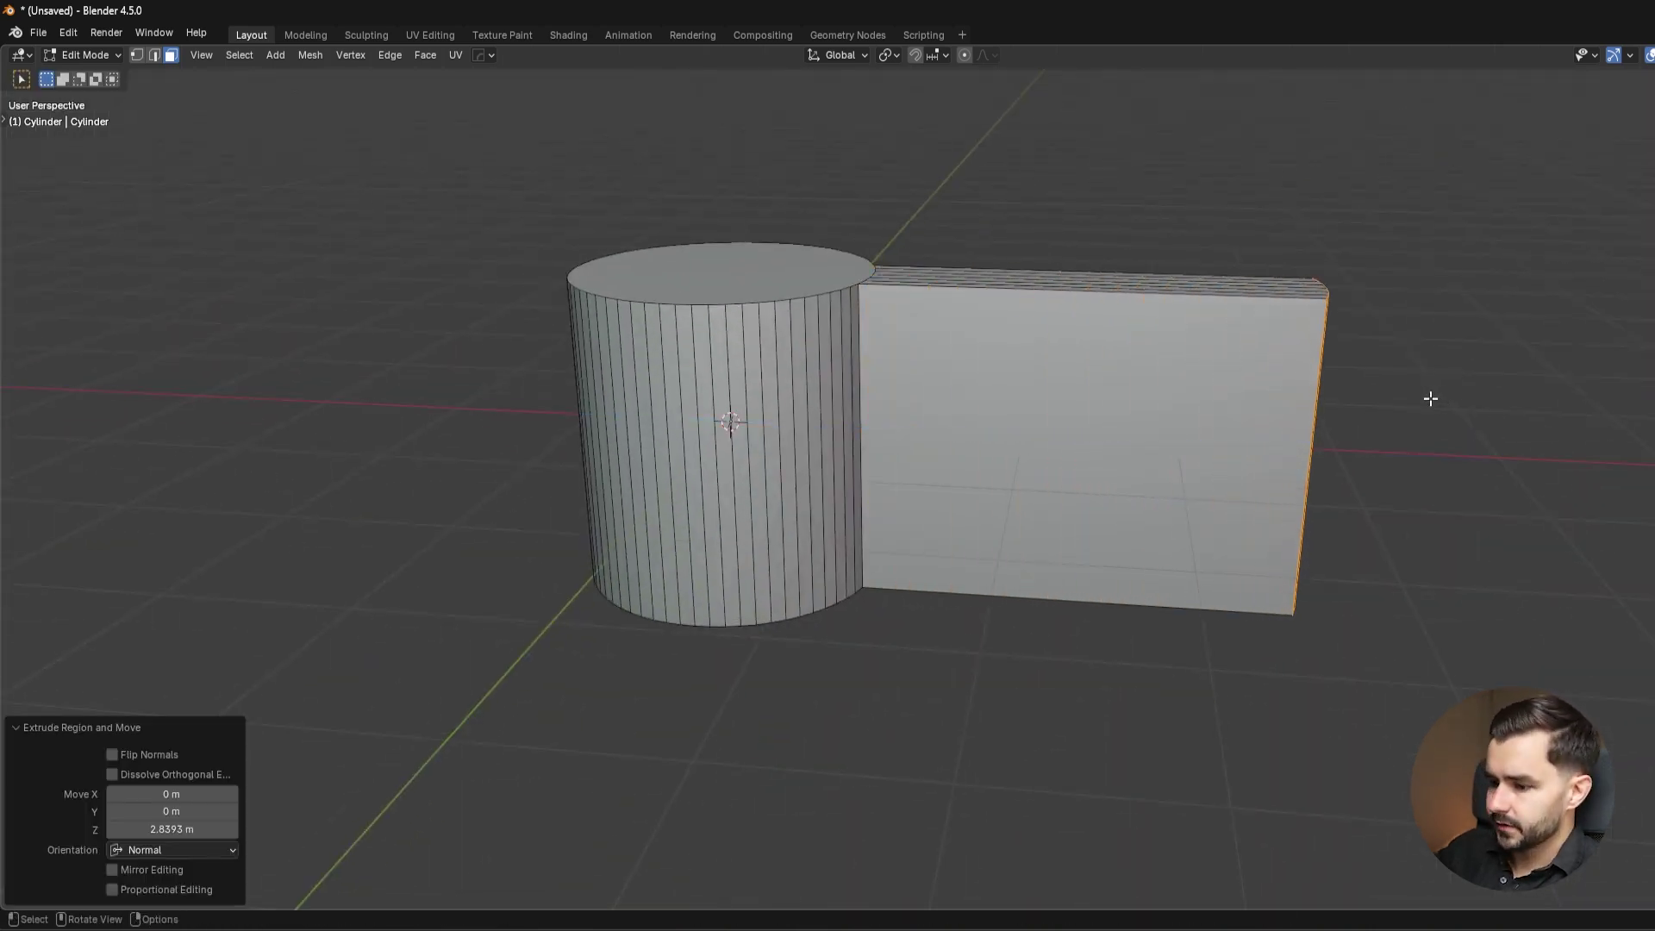
# Flatten the arm's end faces by scaling them to 0 along X.
pyautogui.press('s')
pyautogui.press('x')
pyautogui.press('0')
pyautogui.click(1429, 398)
# Select the row of upper edges at the arm's outer end and lower it along Z so the arm's top slopes down.
pyautogui.moveTo(1224, 484); pyautogui.dragTo(1094, 487, button='middle')
pyautogui.press('Tab')
pyautogui.click(1184, 481)
pyautogui.click(1164, 390)
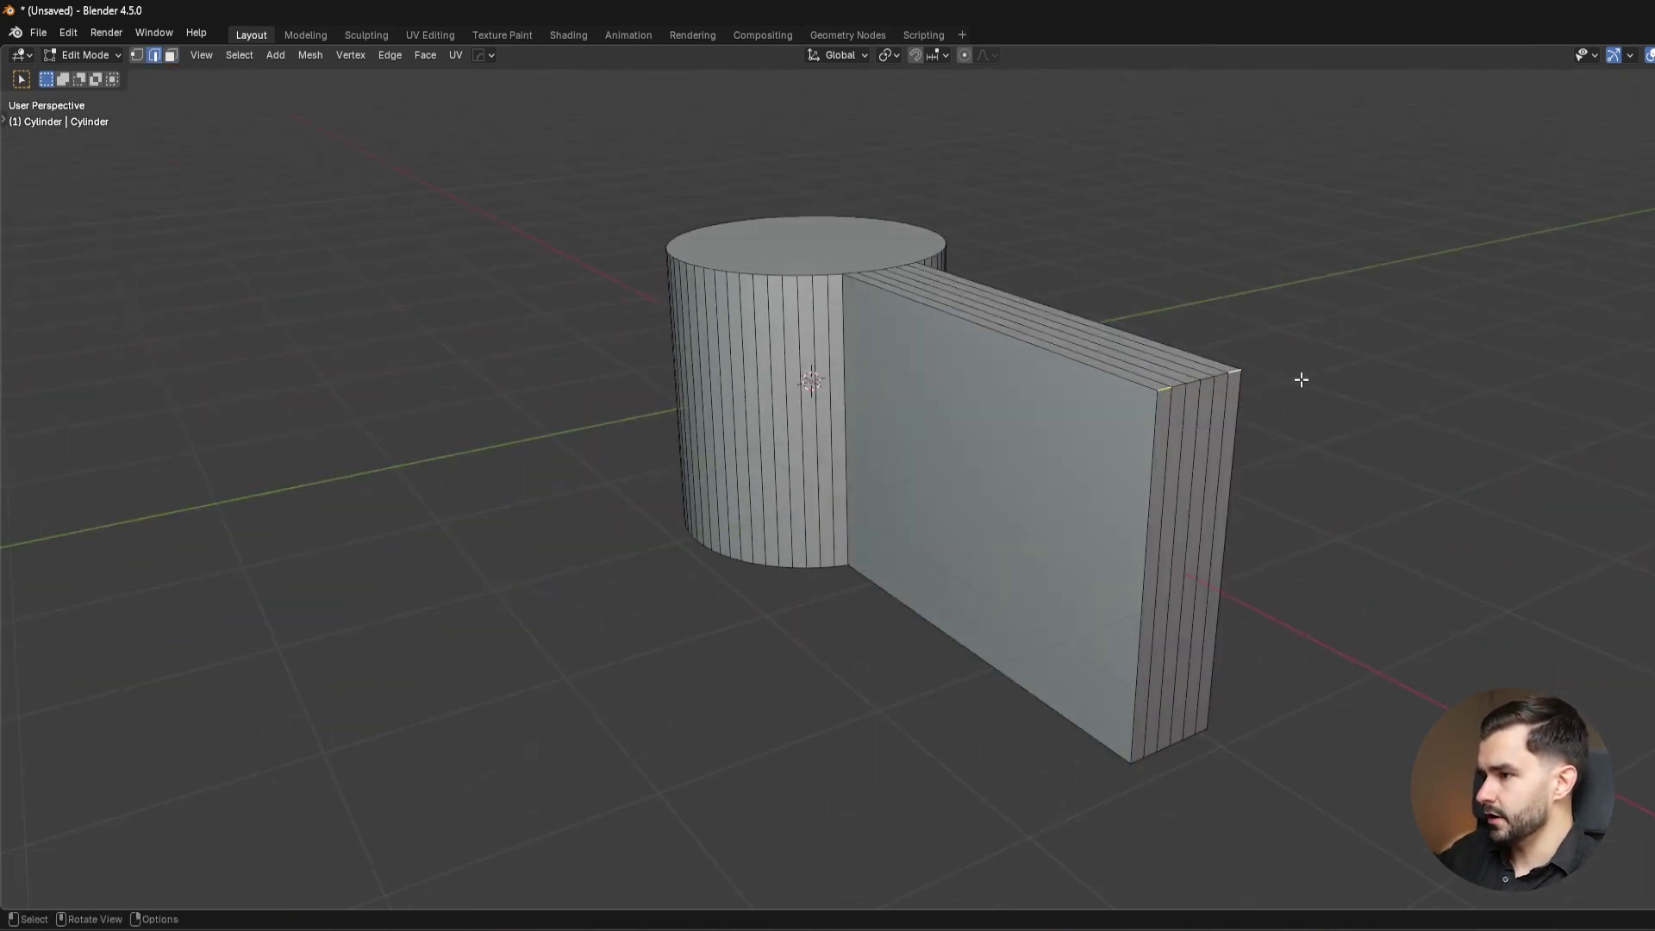
pyautogui.keyDown('ctrl'); pyautogui.click(1234, 374); pyautogui.keyUp('ctrl')
pyautogui.press('g')
pyautogui.press('z')
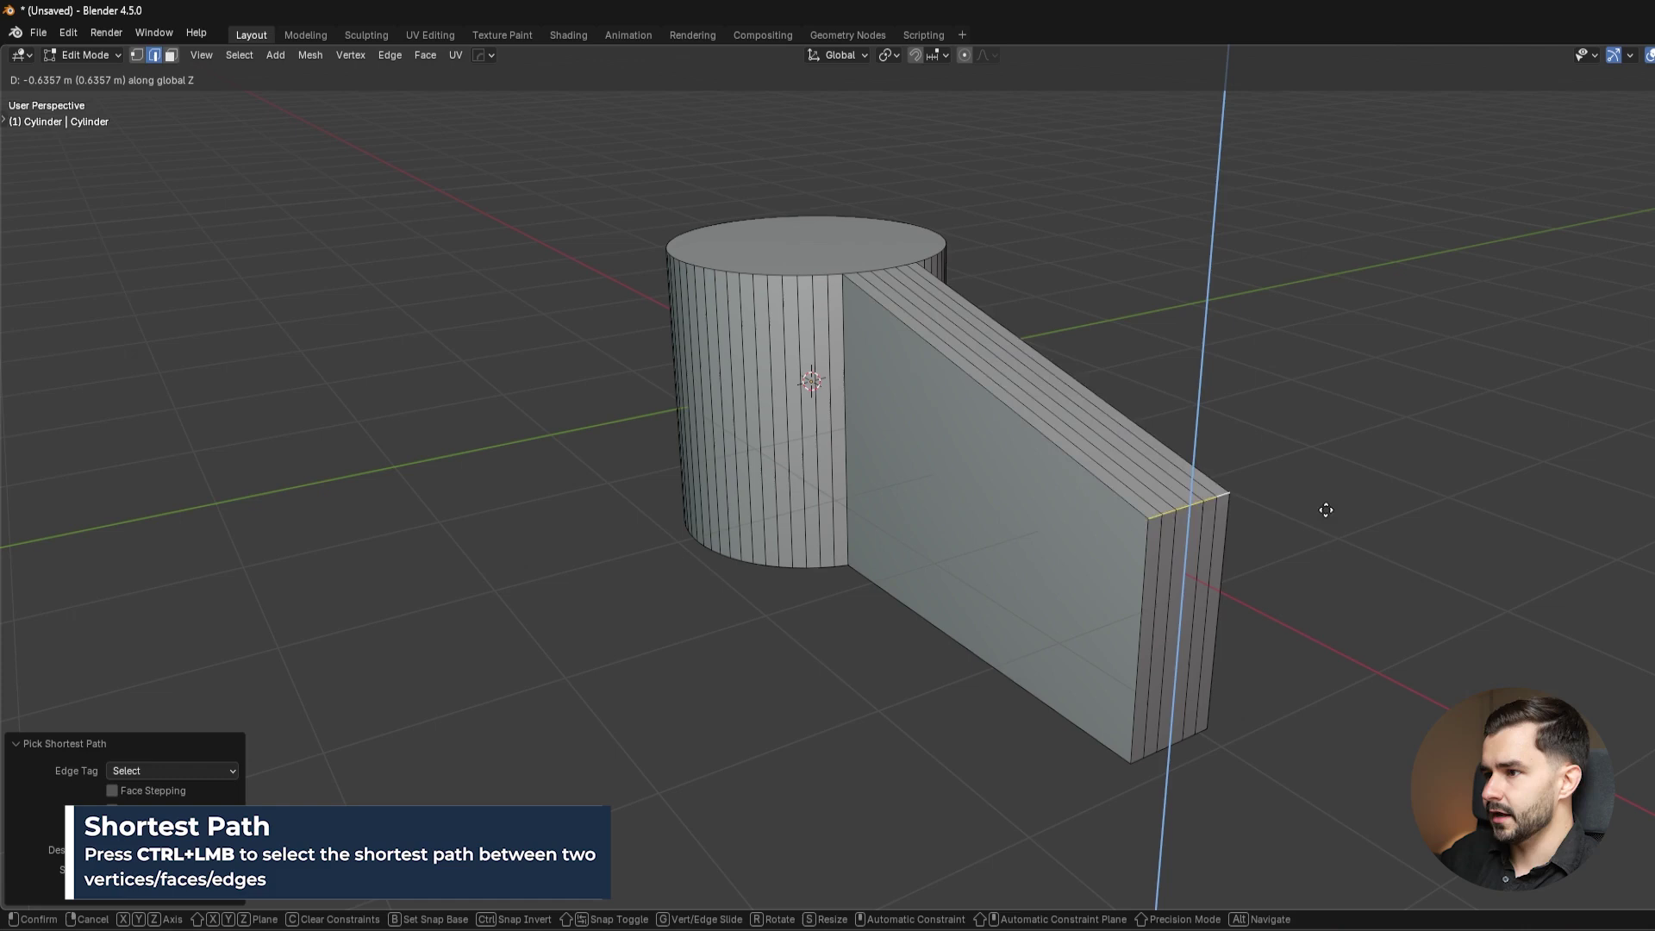
pyautogui.click(1327, 543)
# Try to raise the row of lower edges at the arm's outer end along Z.
pyautogui.keyDown('ctrl'); pyautogui.click(1152, 757); pyautogui.keyUp('ctrl')
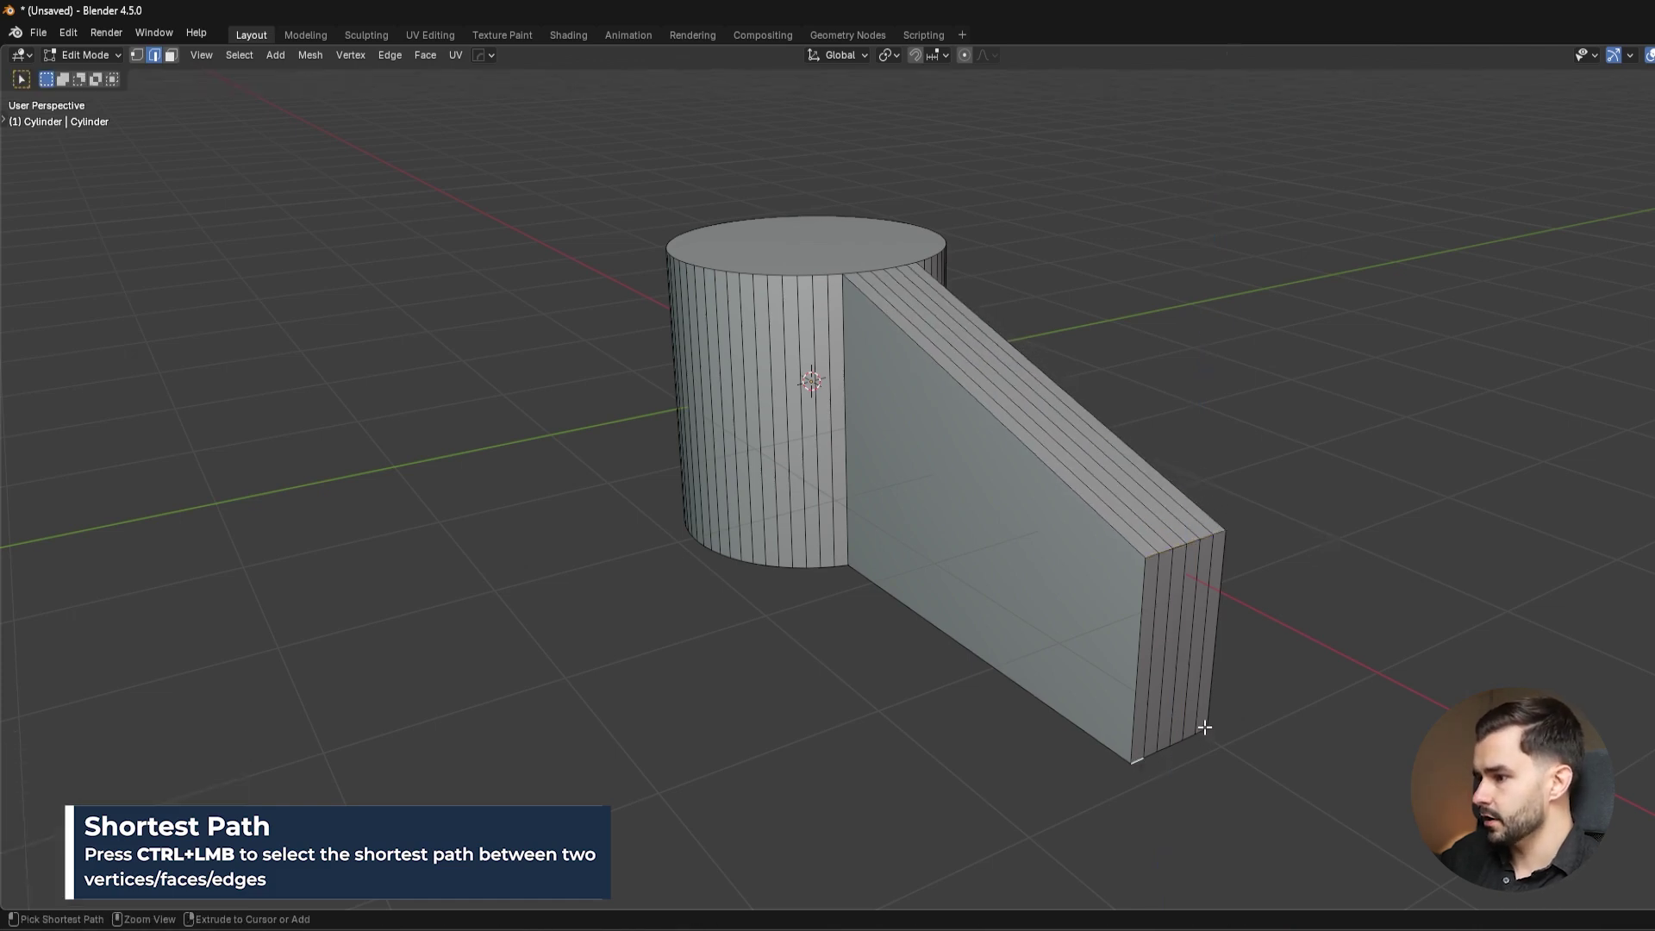
pyautogui.press('g')
pyautogui.press('z')
pyautogui.click(1270, 691)
# Try to bevel the upper and lower edges of the arm's outer end with 10 segments, toggling clamp overlap.
pyautogui.keyDown('shift'); pyautogui.click(1150, 557); pyautogui.keyUp('shift')
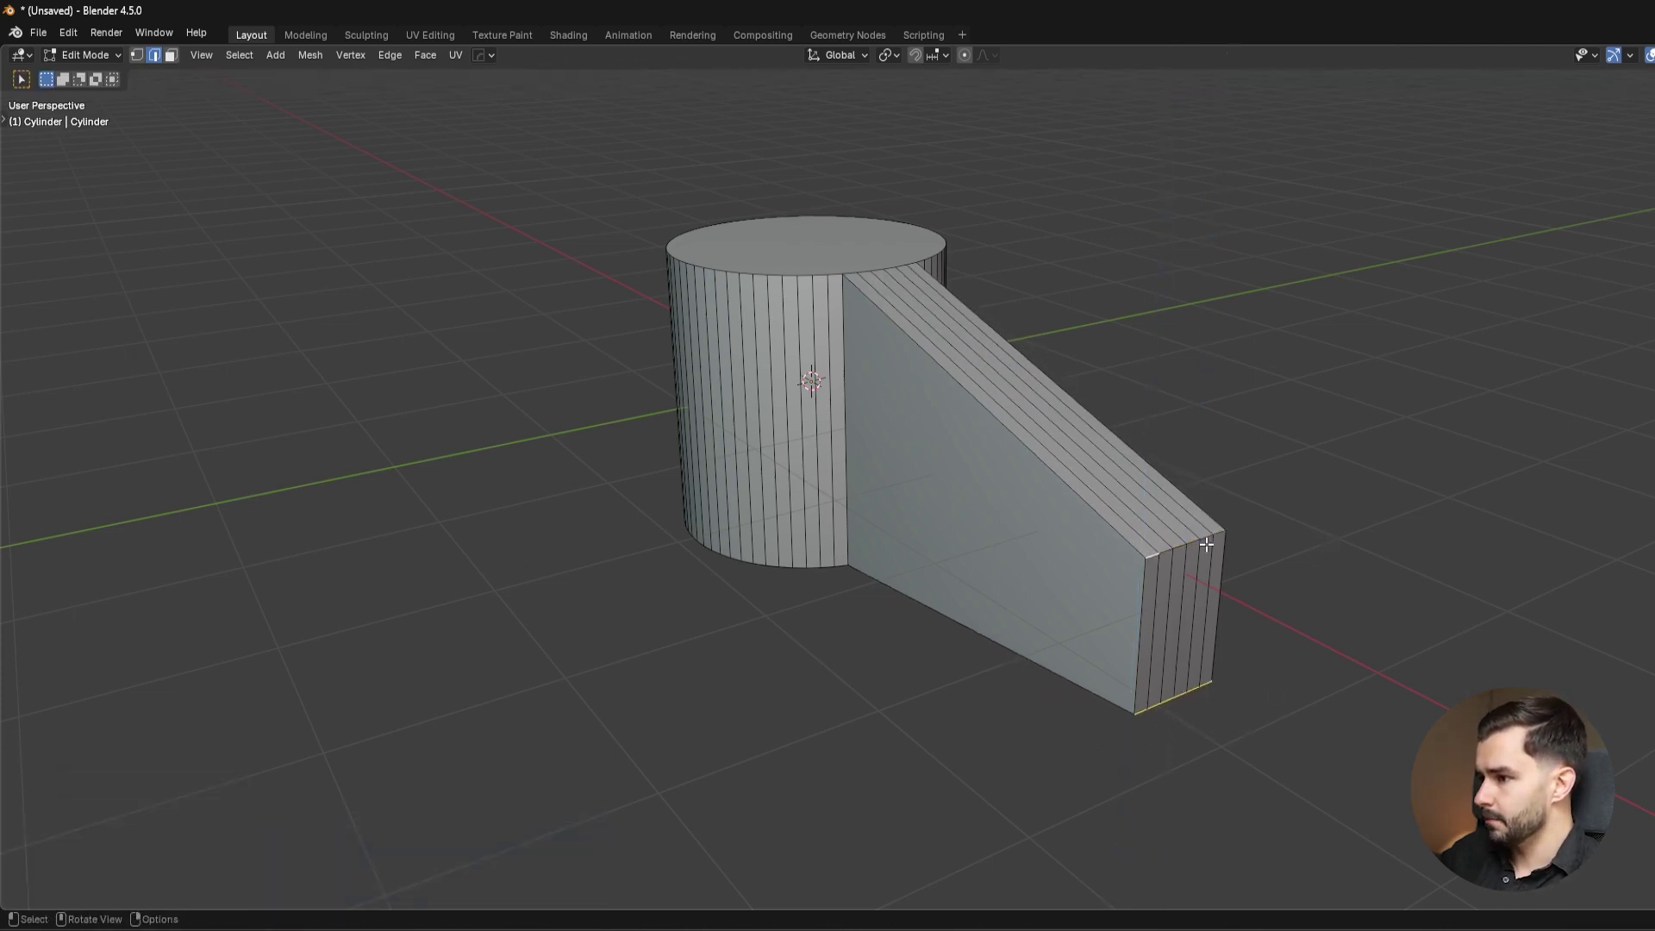
pyautogui.keyDown('ctrl'); pyautogui.click(1218, 534); pyautogui.keyUp('ctrl')
pyautogui.hotkey('ctrl', 'b')
pyautogui.scroll(9, 1332, 606)
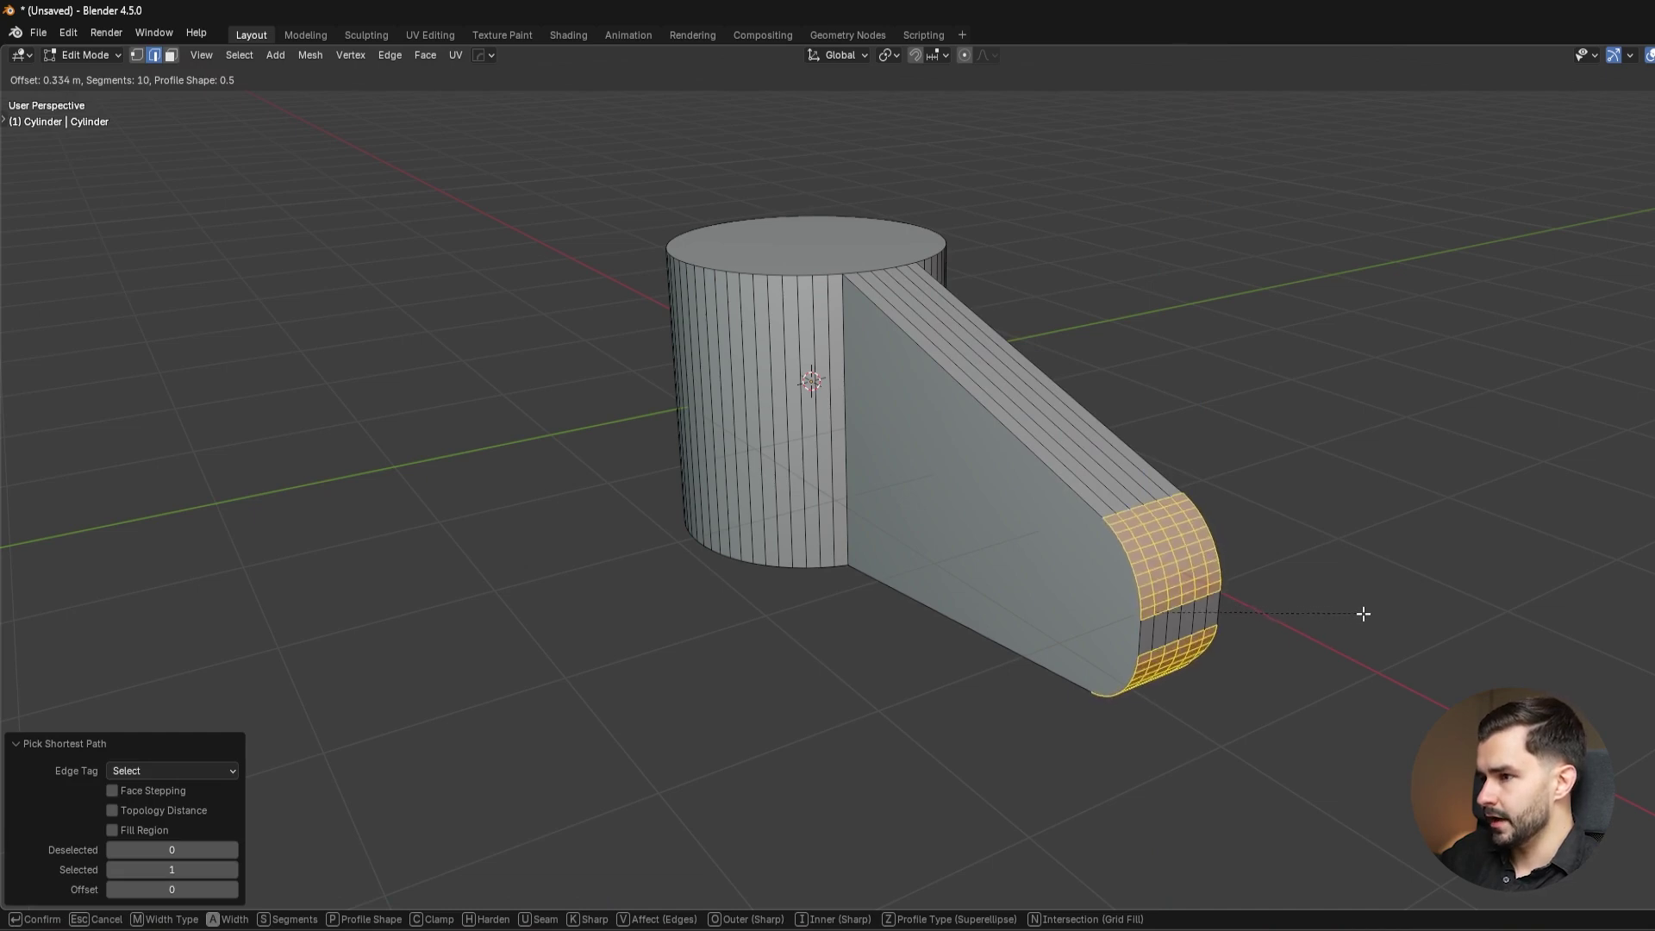
pyautogui.press('c')
pyautogui.press('c')
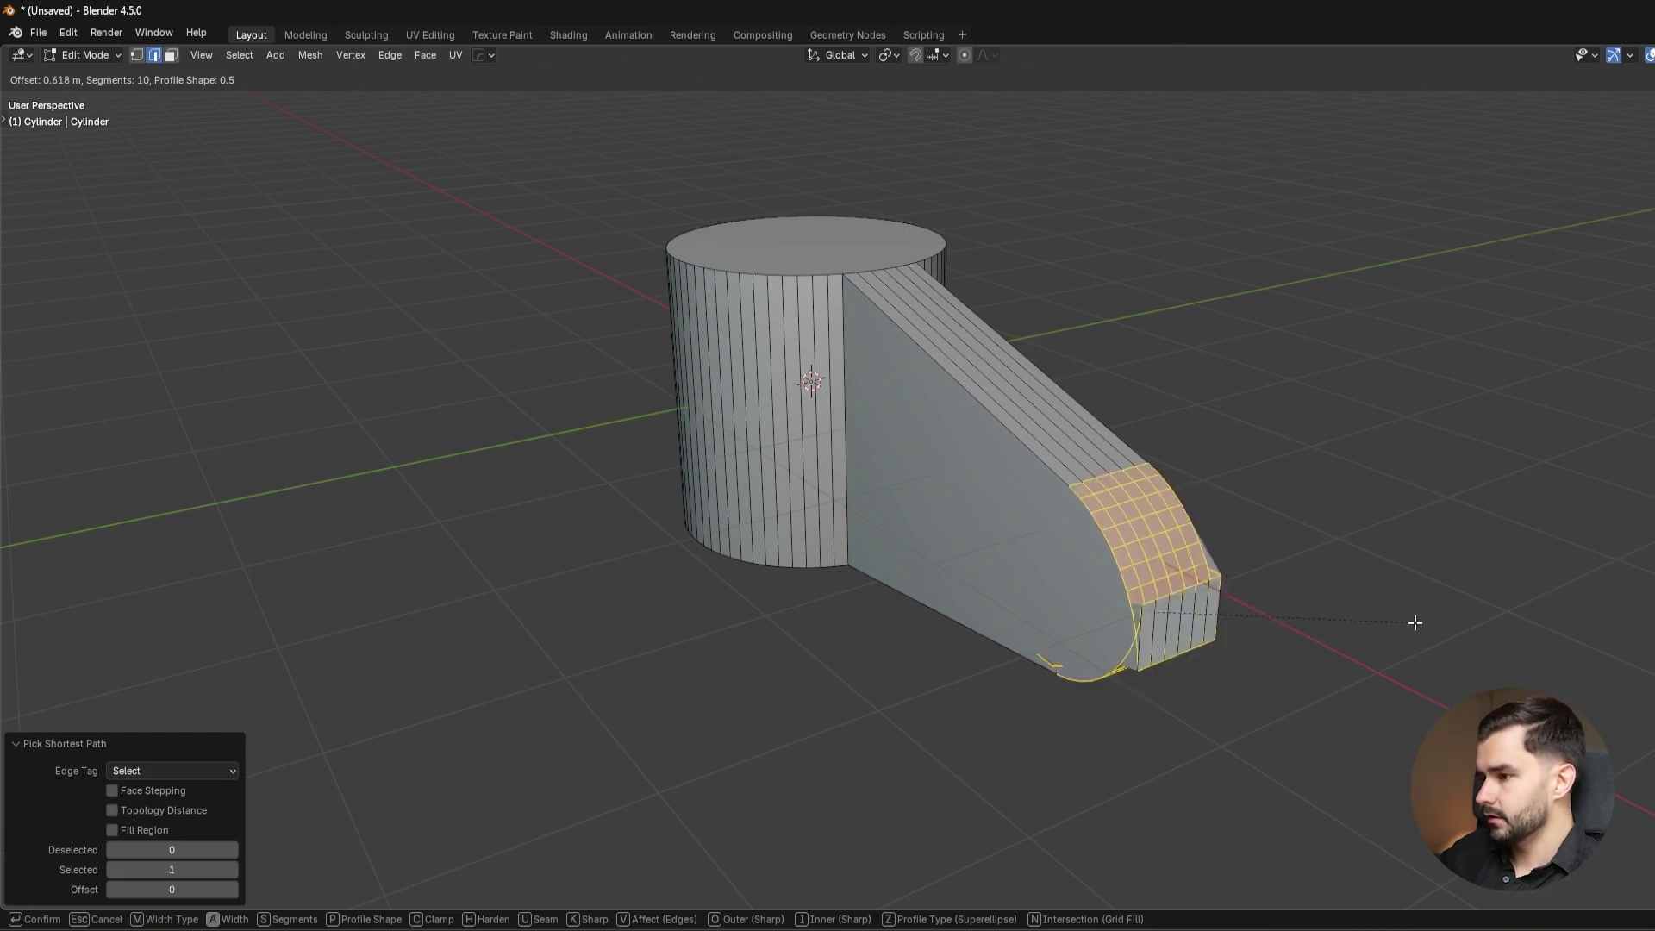
pyautogui.press('c')
pyautogui.click(1414, 618)
pyautogui.moveTo(1414, 618); pyautogui.dragTo(1079, 457, button='middle')
# Undo the end bevel and the raising of the lower edges.
pyautogui.hotkey('ctrl', 'z')
pyautogui.hotkey('ctrl', 'z')
pyautogui.hotkey('ctrl', 'z')
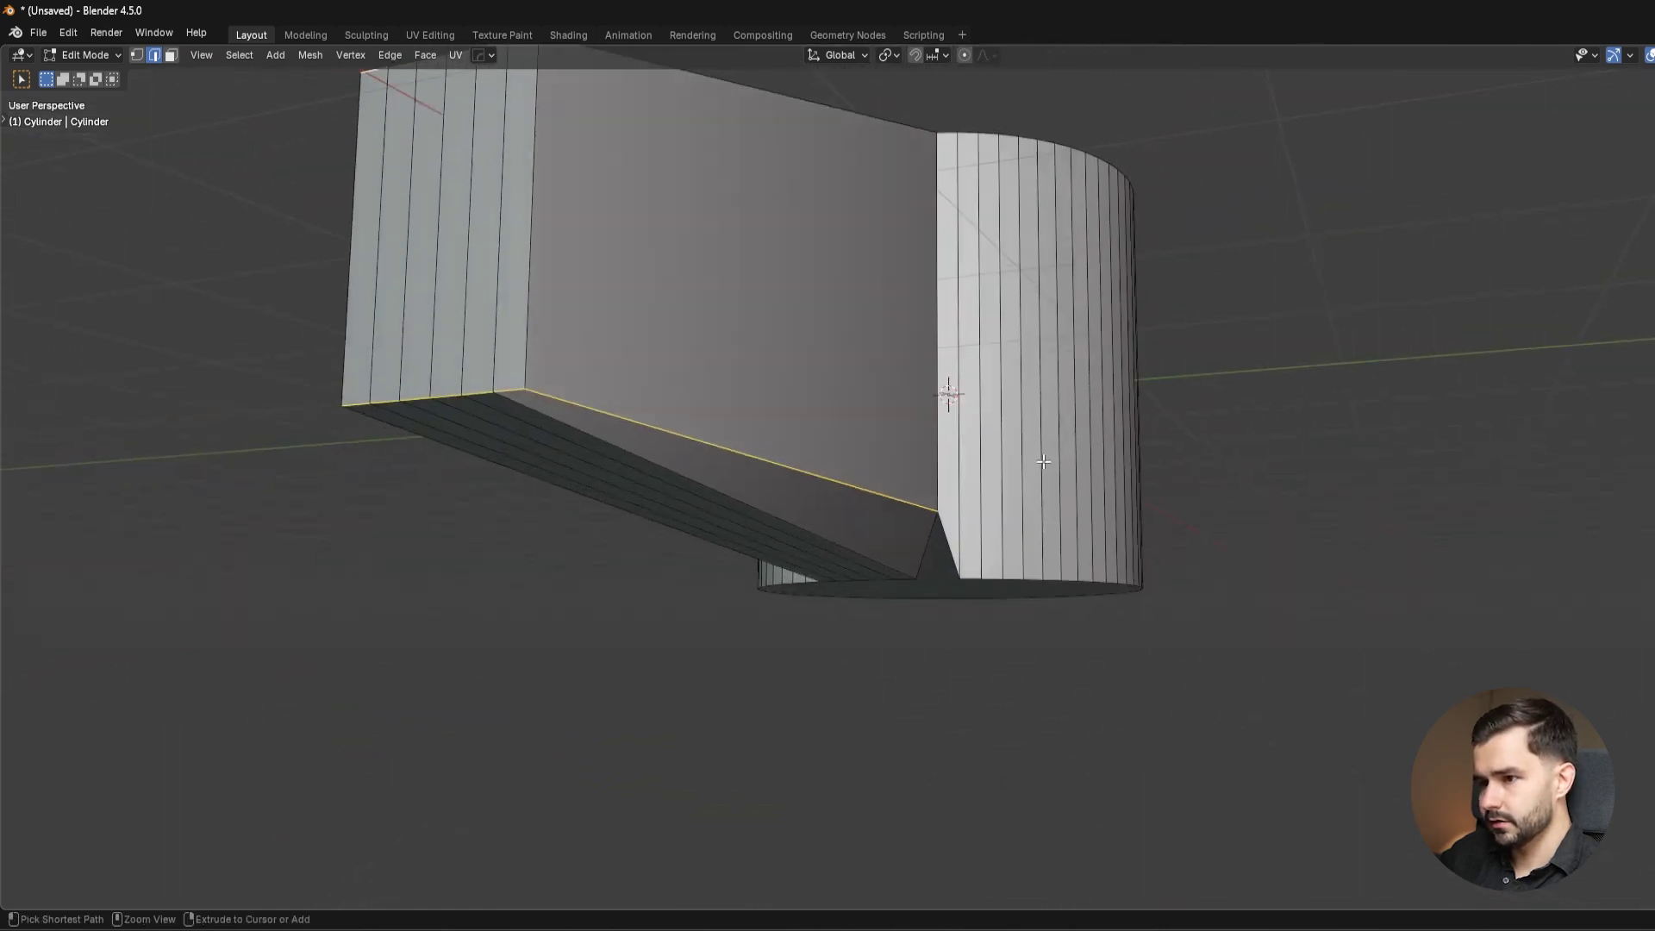
# Bevel the upper and lower edge rows of the arm's outer end into rounded corners with 5 segments and clean up the mesh.
pyautogui.moveTo(982, 503); pyautogui.dragTo(783, 454, button='middle')
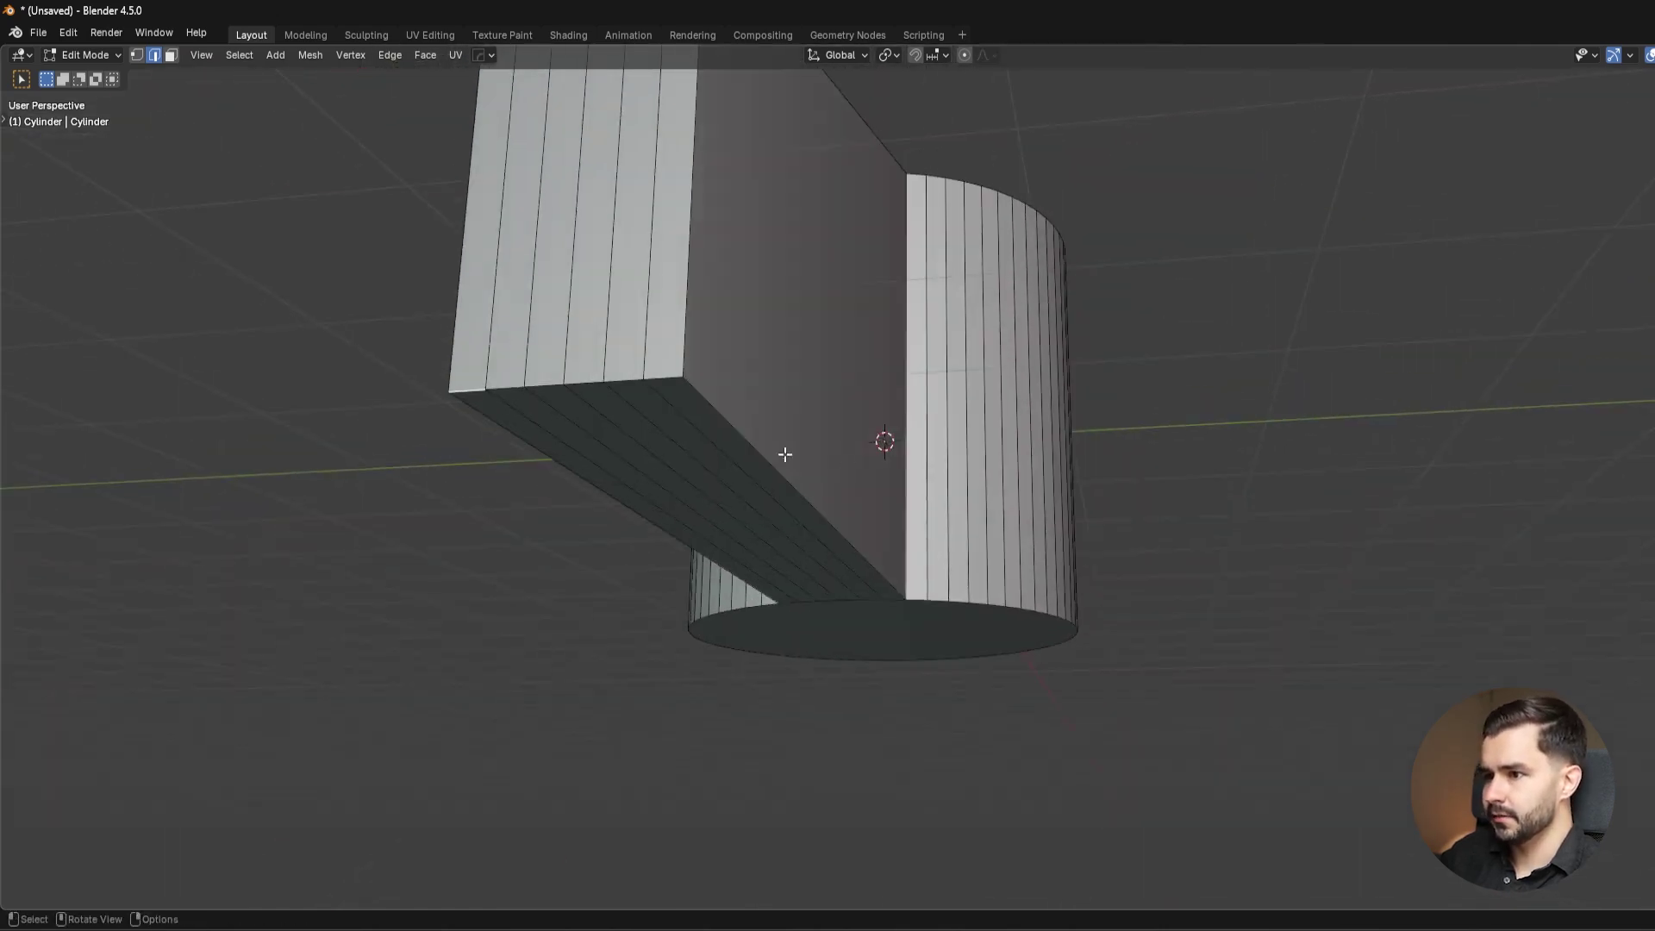
pyautogui.keyDown('ctrl'); pyautogui.click(459, 386); pyautogui.keyUp('ctrl')
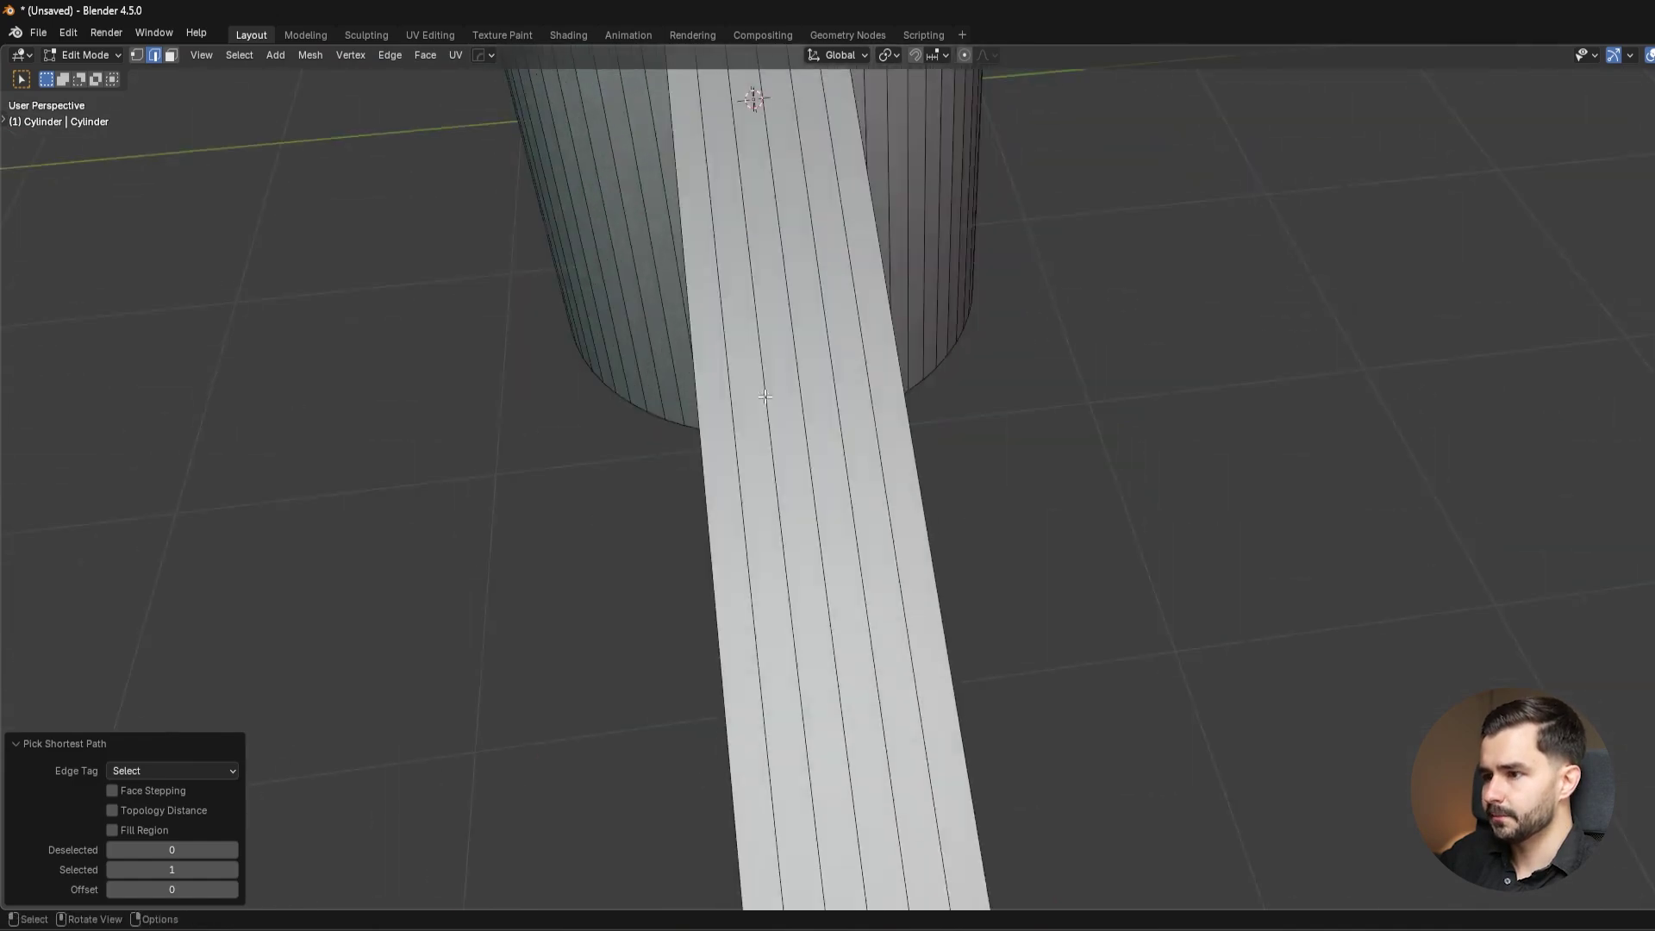
pyautogui.scroll(-3, 835, 783)
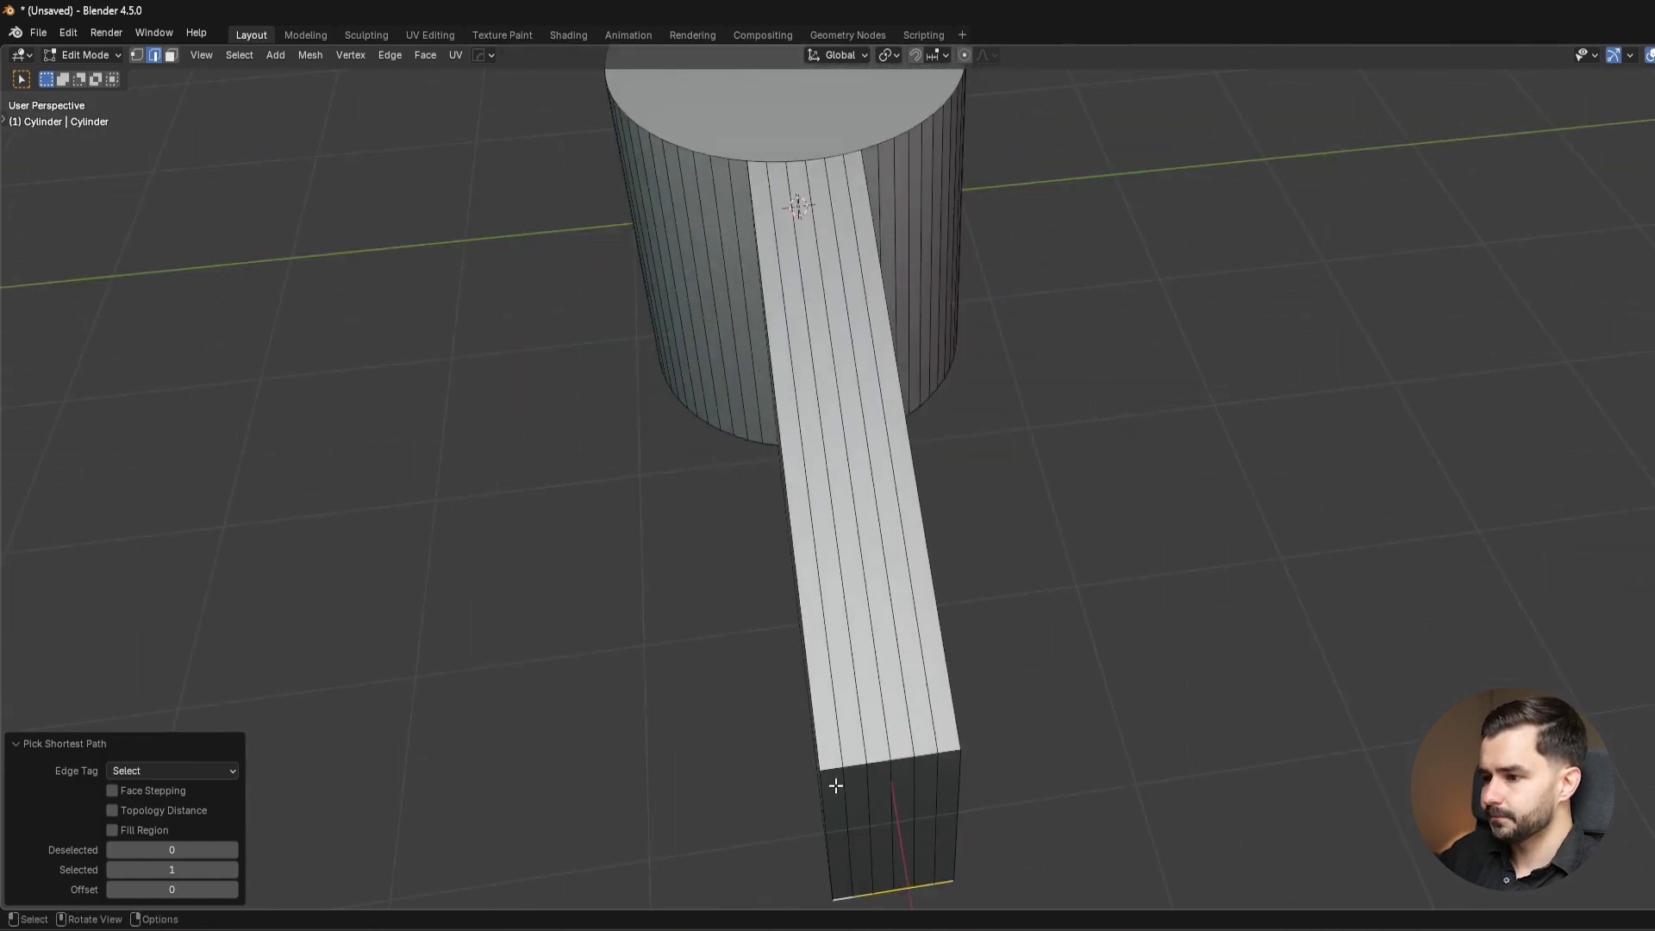
pyautogui.moveTo(835, 784); pyautogui.dragTo(1293, 655, button='middle')
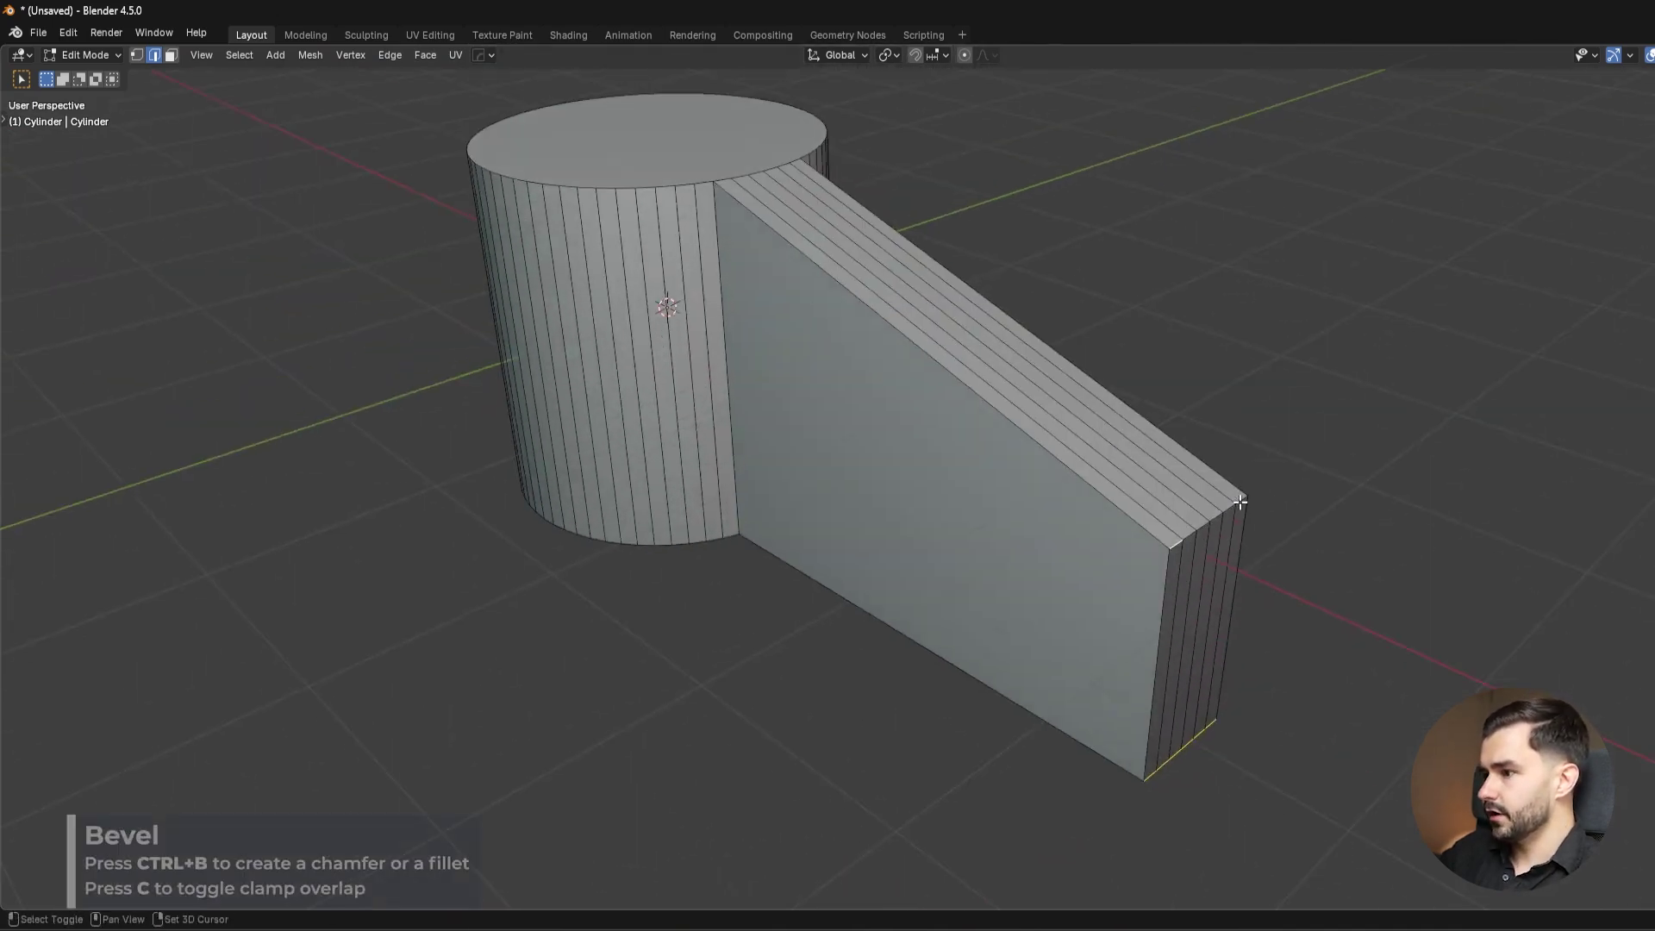
pyautogui.hotkey('ctrl', 'b')
pyautogui.scroll(6, 1396, 648)
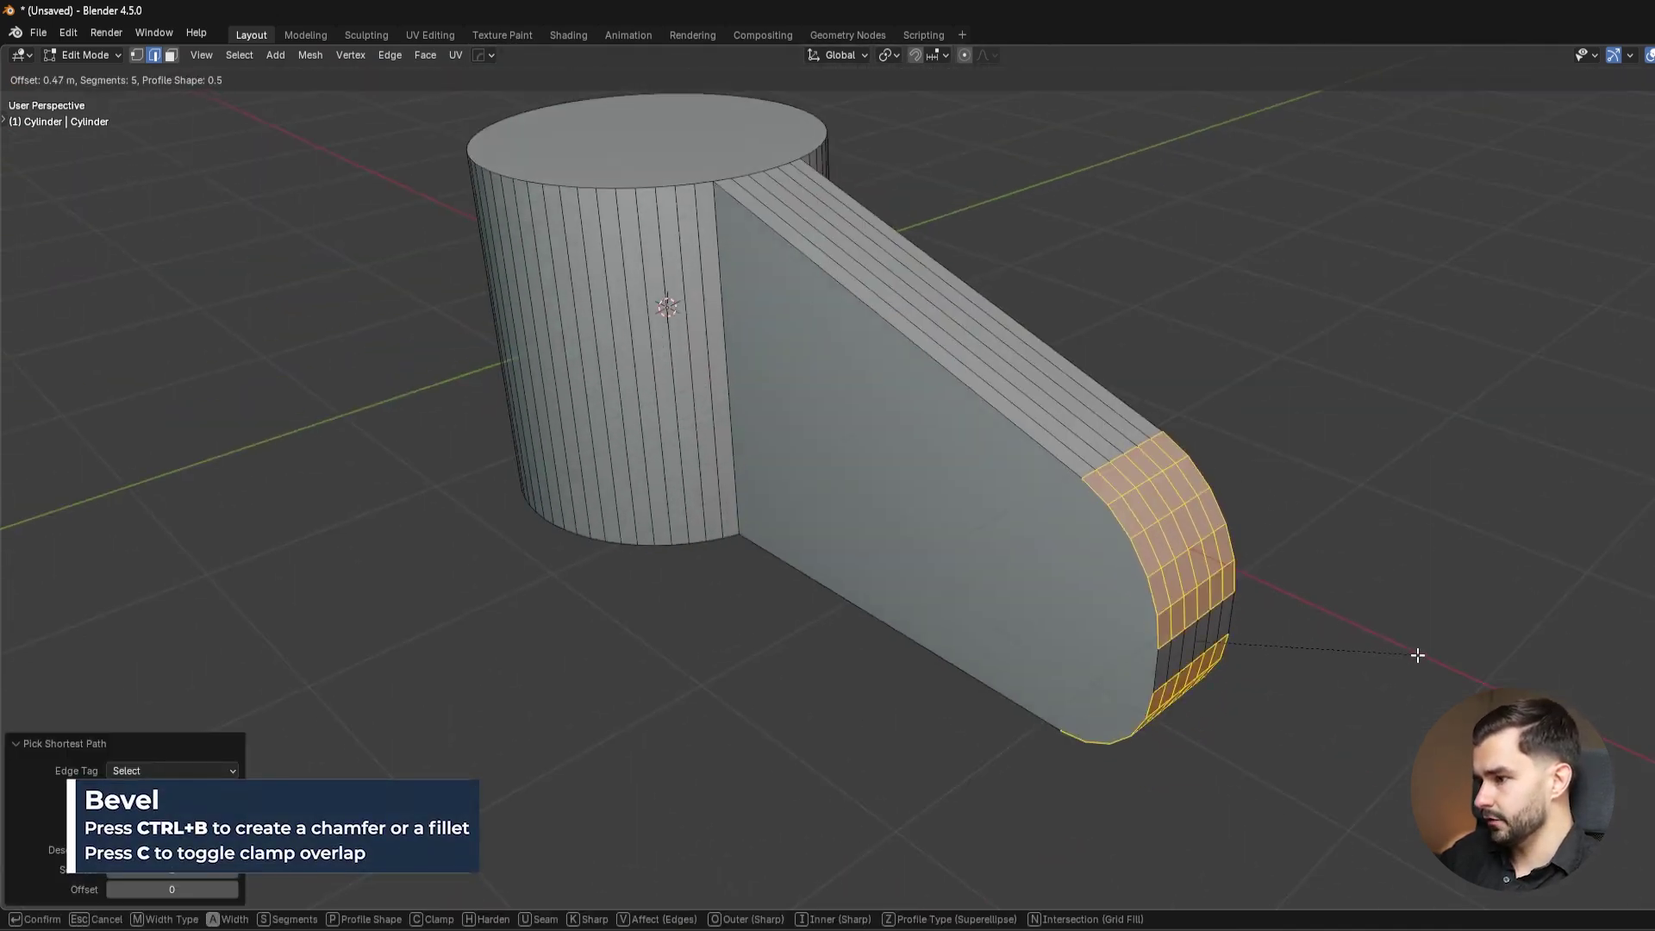
pyautogui.click(1467, 673)
pyautogui.press('3')
pyautogui.moveTo(1082, 532); pyautogui.dragTo(1157, 532, button='middle')
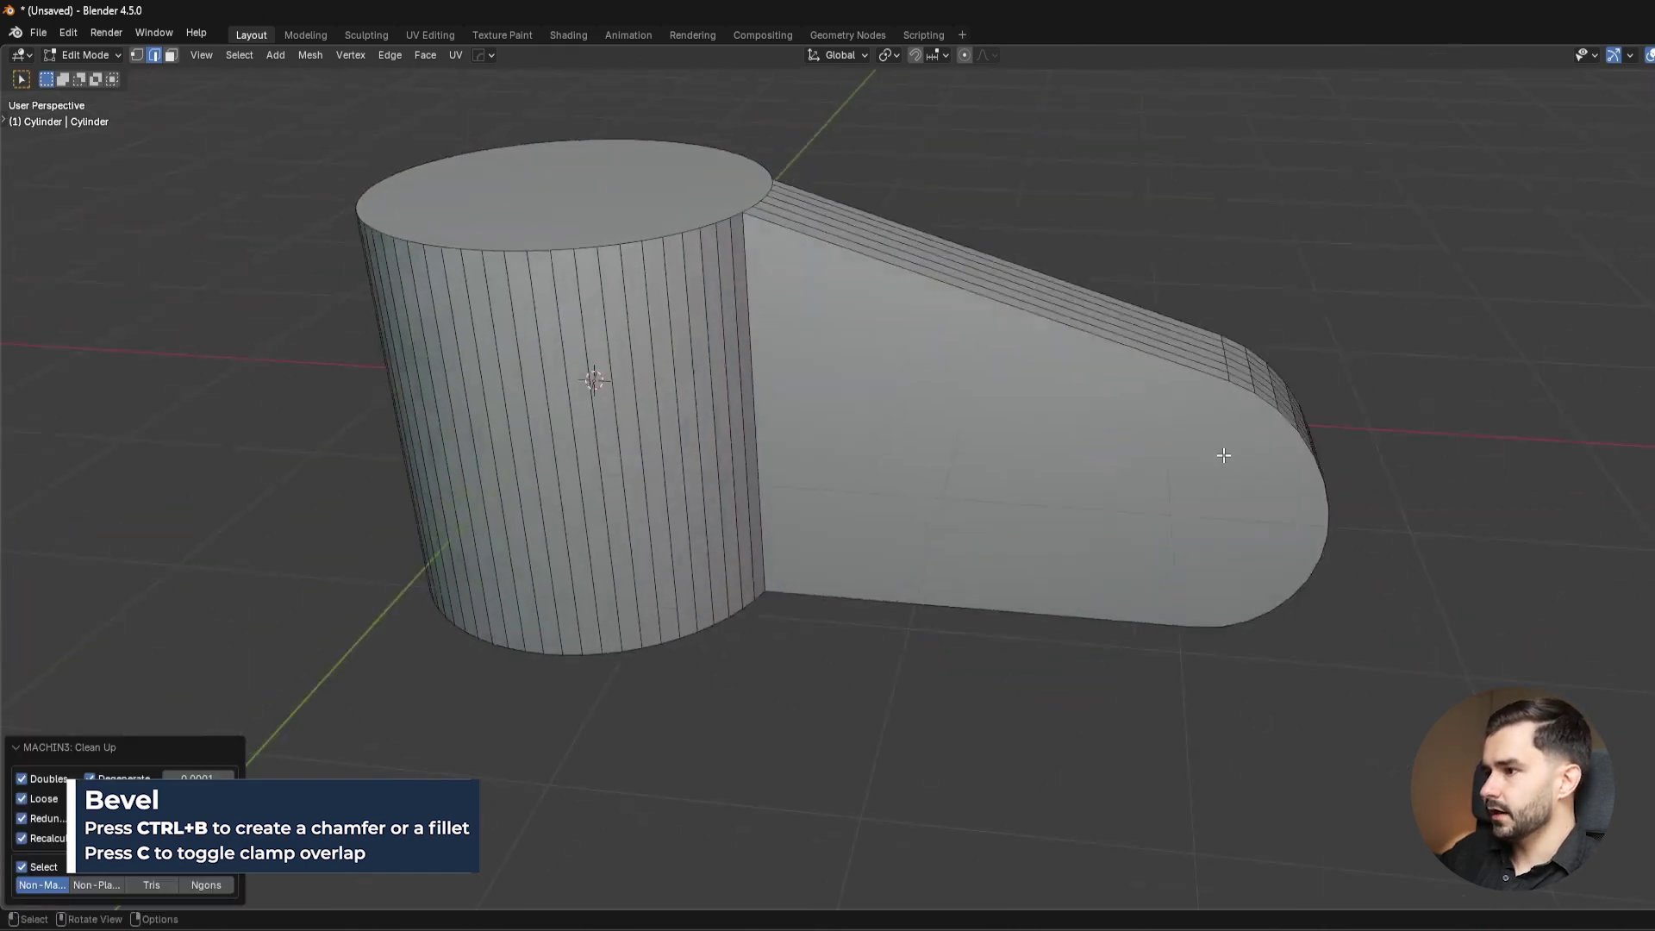
# Return to Object Mode and apply Shade Auto Smooth to the part with a 30° angle.
pyautogui.moveTo(1224, 455); pyautogui.dragTo(1259, 536, button='middle')
pyautogui.press('Tab')
pyautogui.click(1247, 366)
pyautogui.moveTo(1072, 316); pyautogui.dragTo(1143, 446, button='middle')
pyautogui.rightClick(1143, 414)
pyautogui.click(1142, 416)
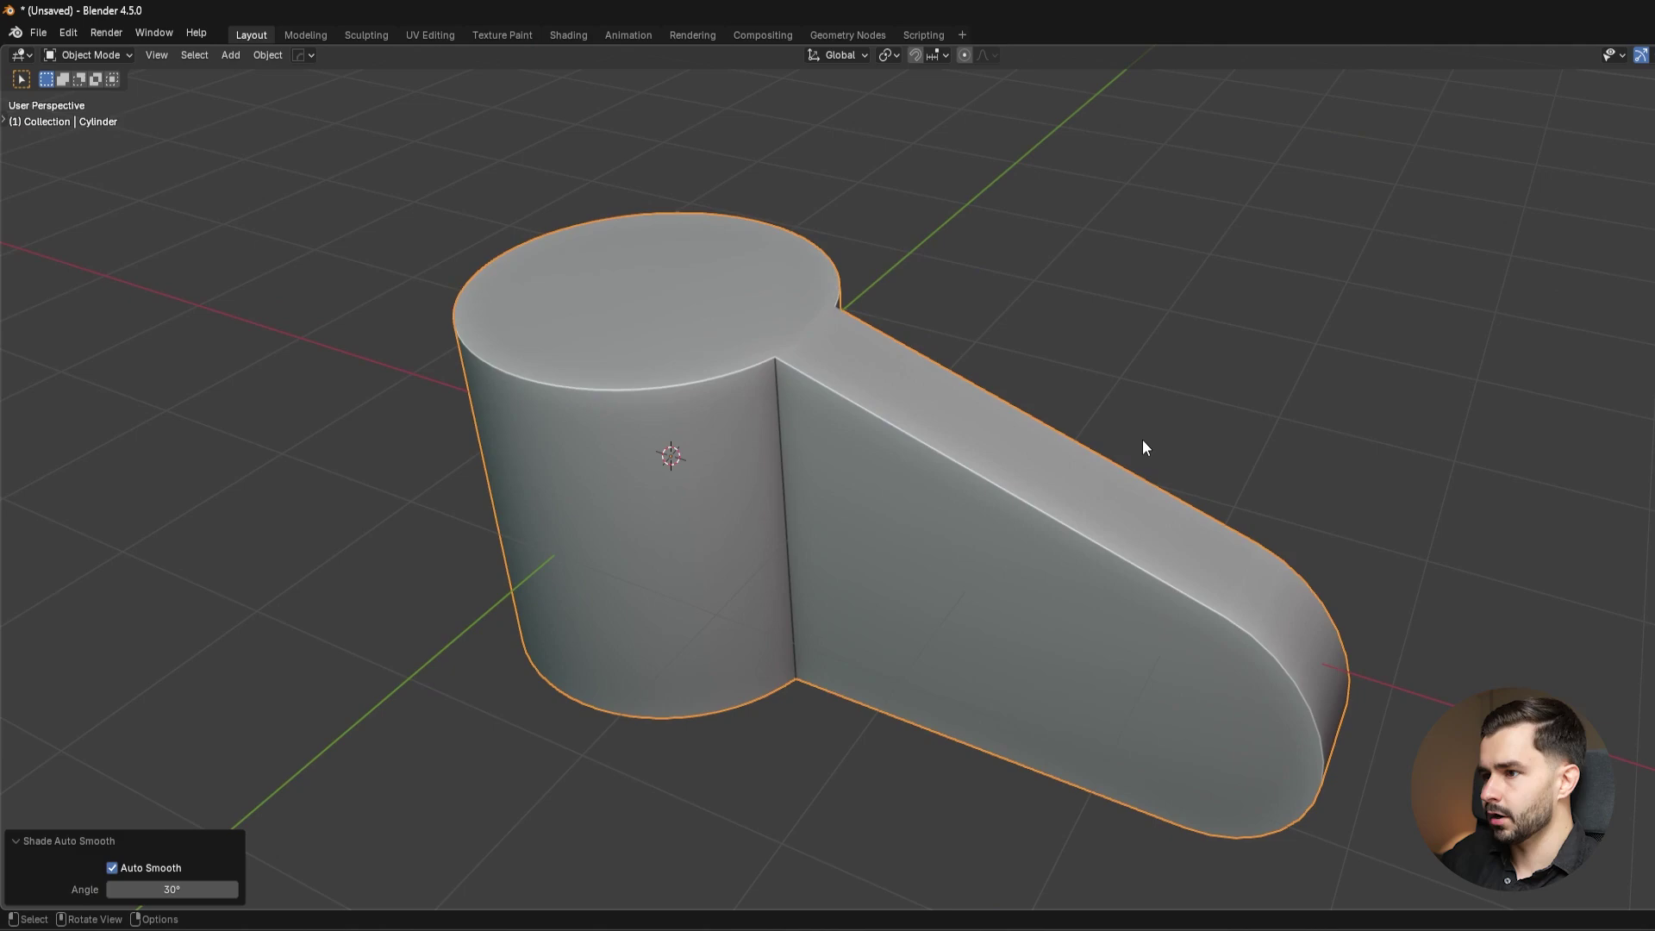
# Examine the shading and topology where the sloping arm meets the cylinder's top.
pyautogui.scroll(3, 960, 471)
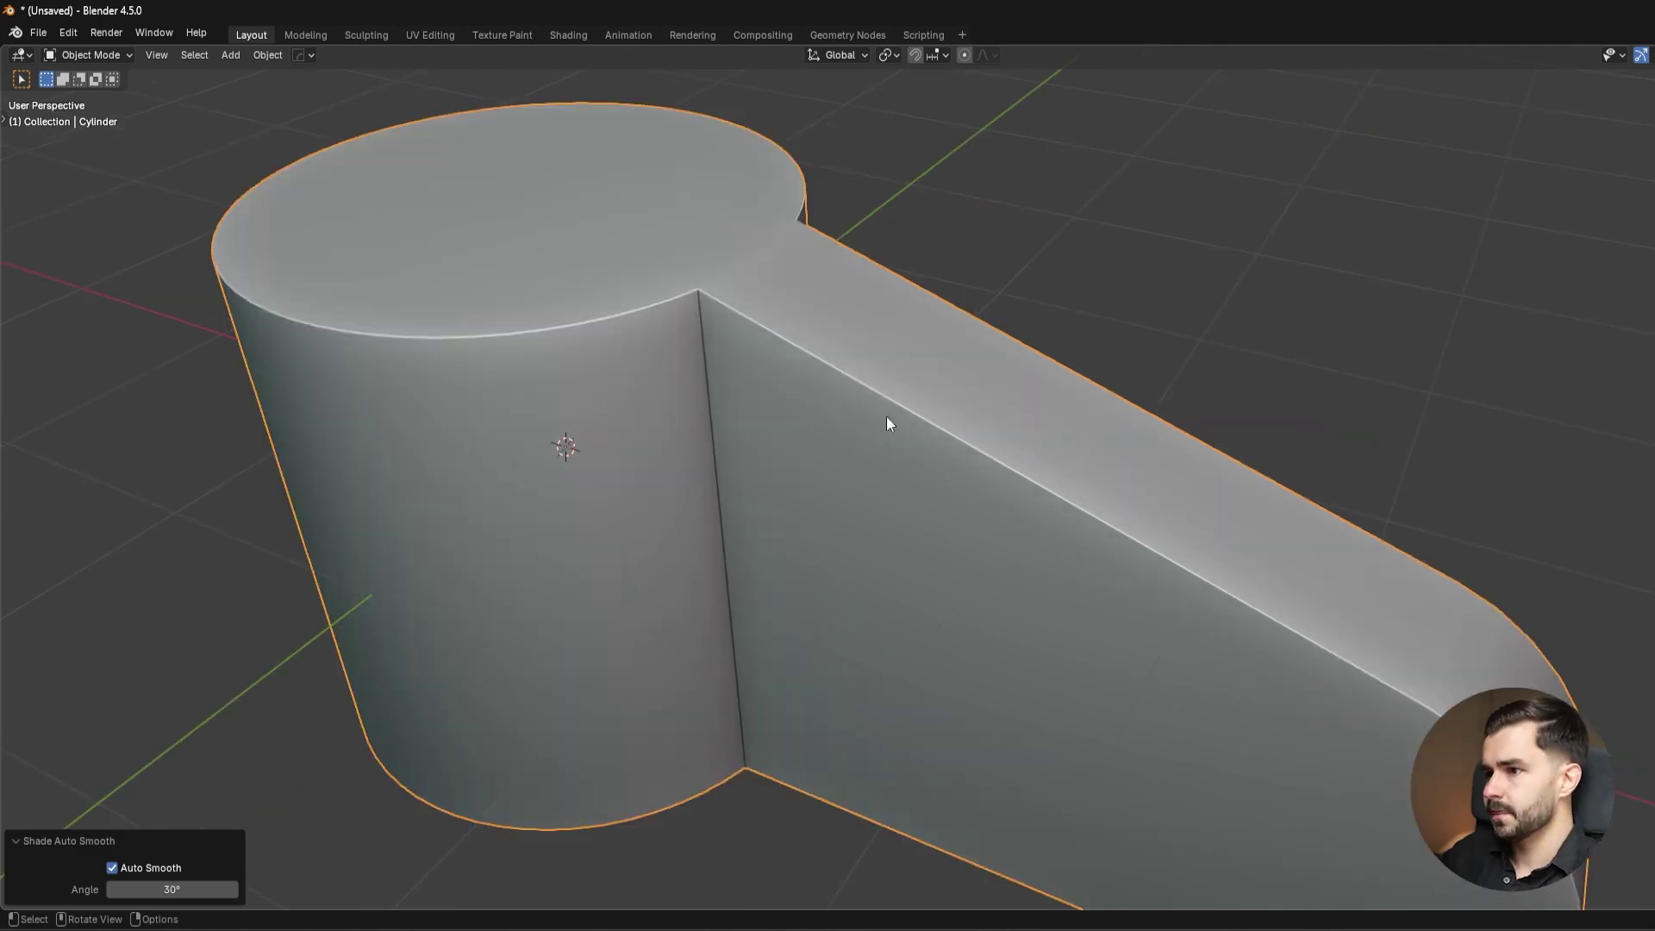
pyautogui.press('Tab')
pyautogui.scroll(3, 986, 384)
pyautogui.moveTo(986, 384); pyautogui.dragTo(1052, 269, button='middle')
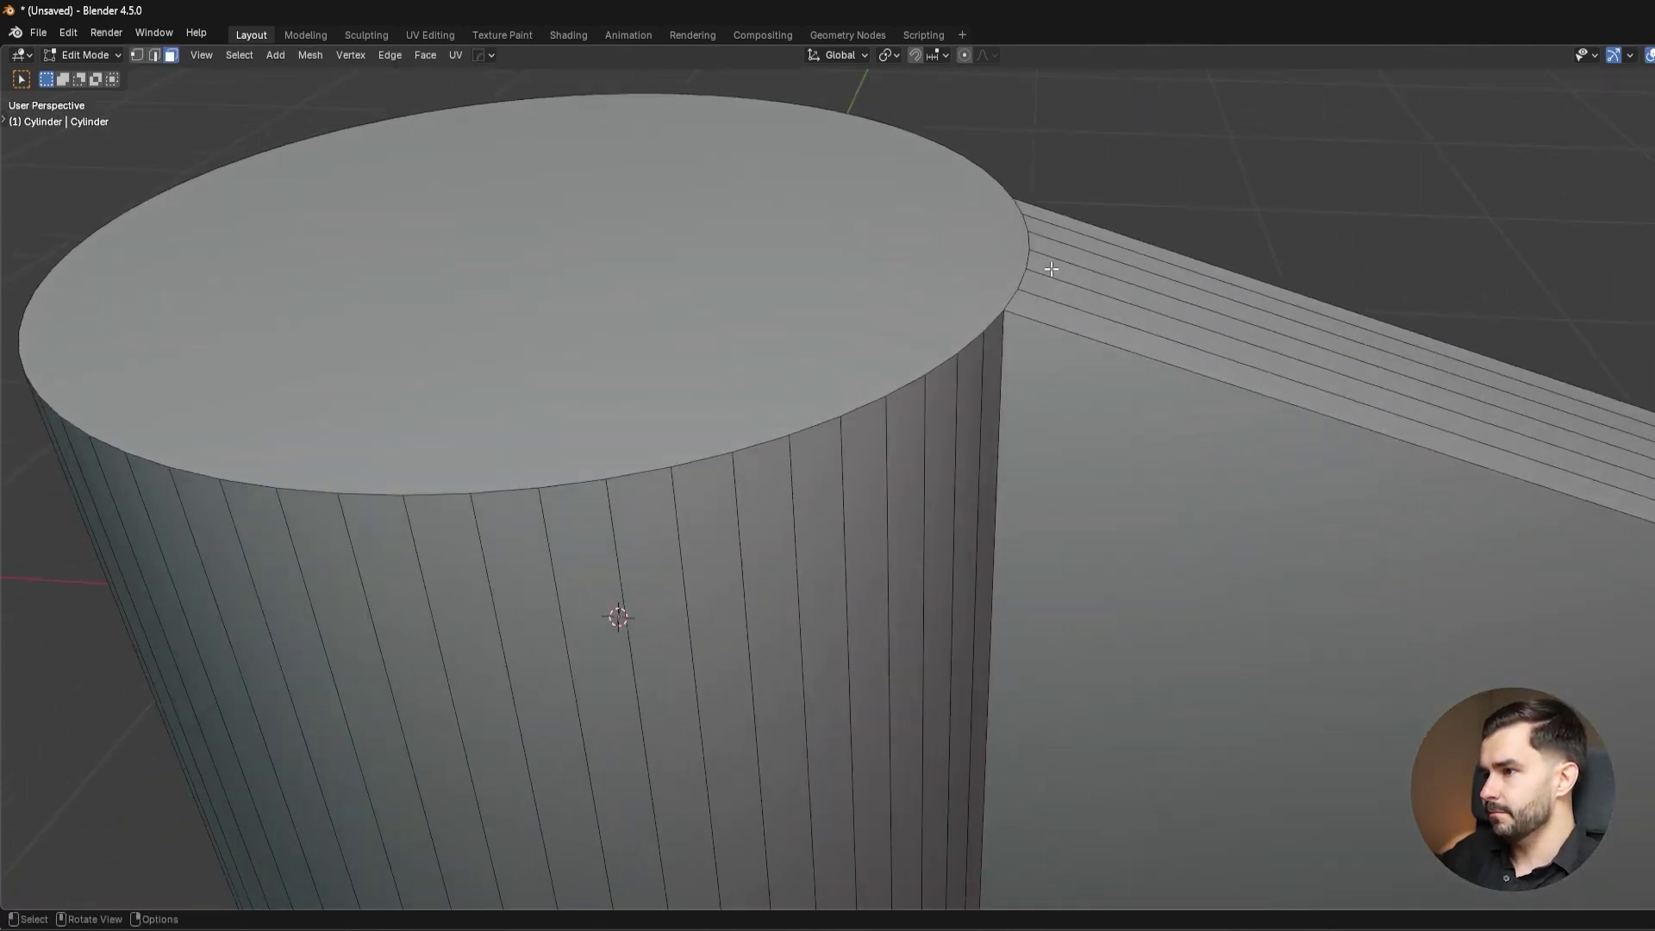
pyautogui.scroll(-5, 1474, 584)
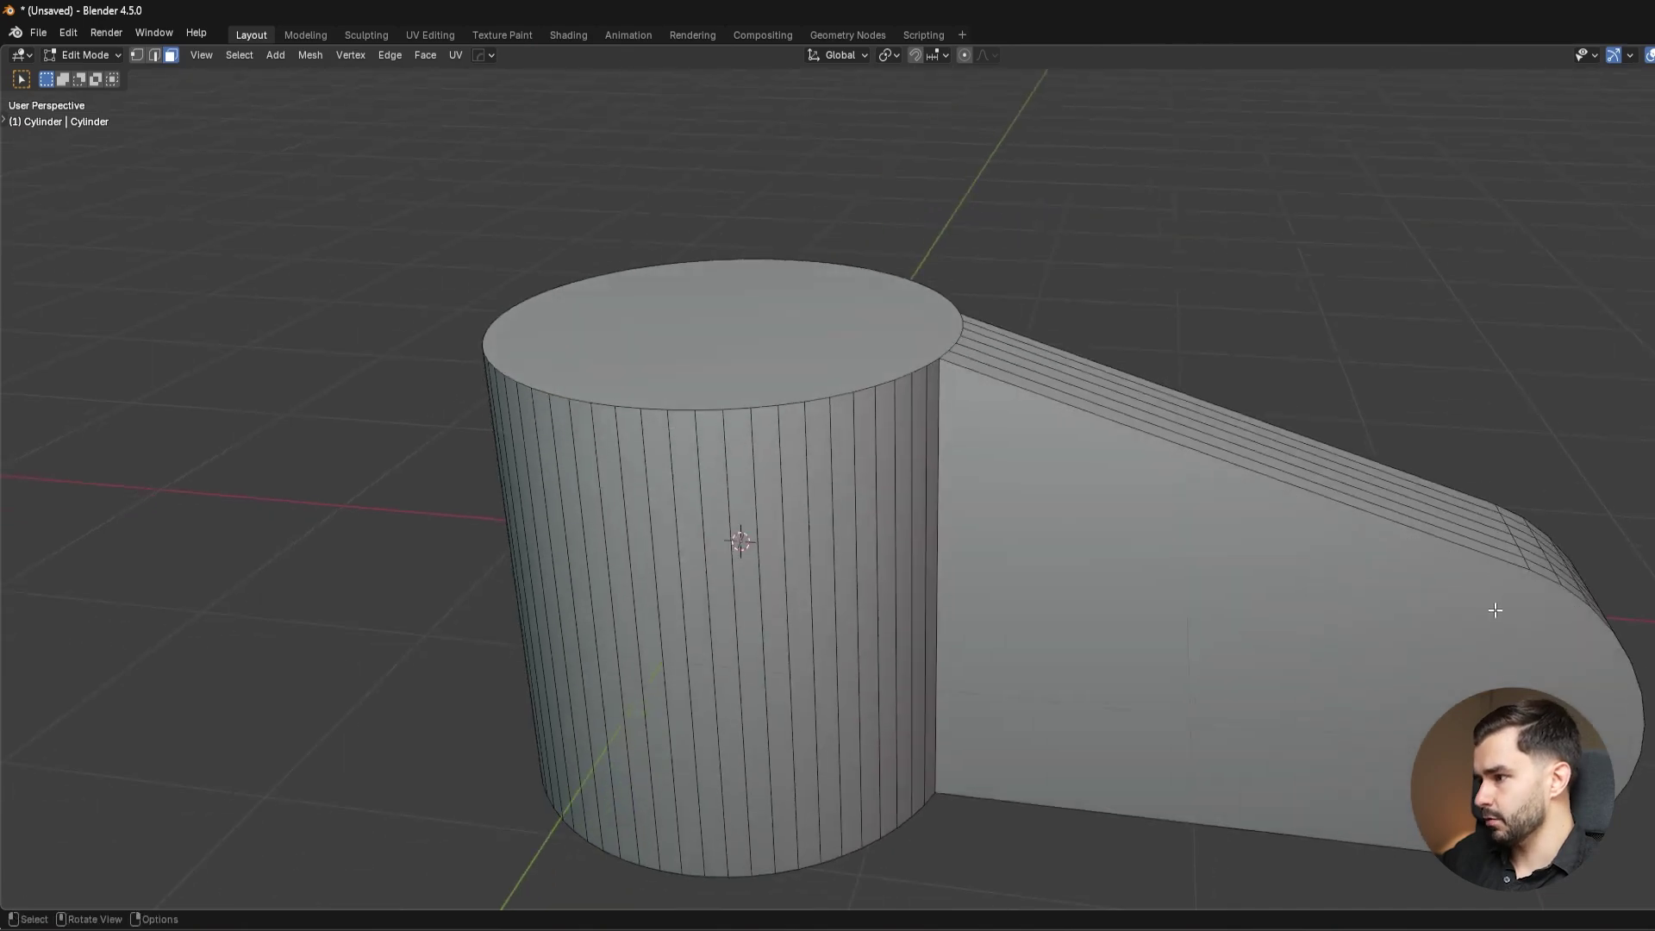
pyautogui.hotkey('ctrl', 'Tab')
pyautogui.click(1476, 395)
pyautogui.scroll(5, 1046, 390)
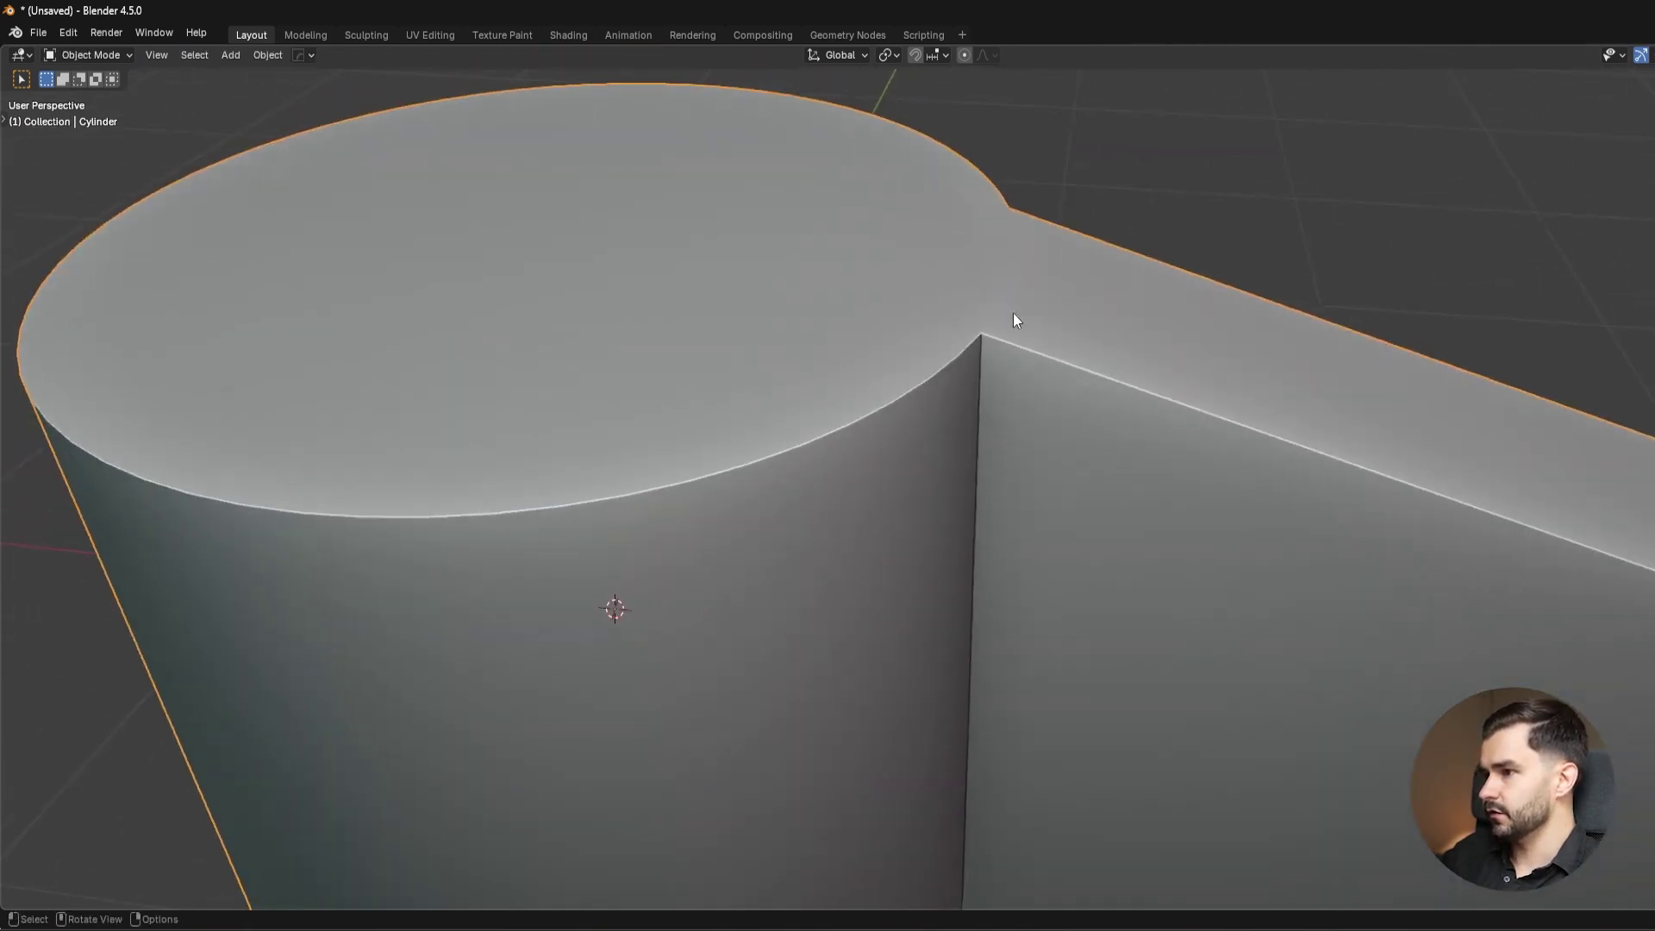
pyautogui.rightClick(1158, 270)
pyautogui.click(1158, 270)
# Dissolve the two vertical cylinder edges beside the arm junction and mirror the arm across the X axis.
pyautogui.press('Tab')
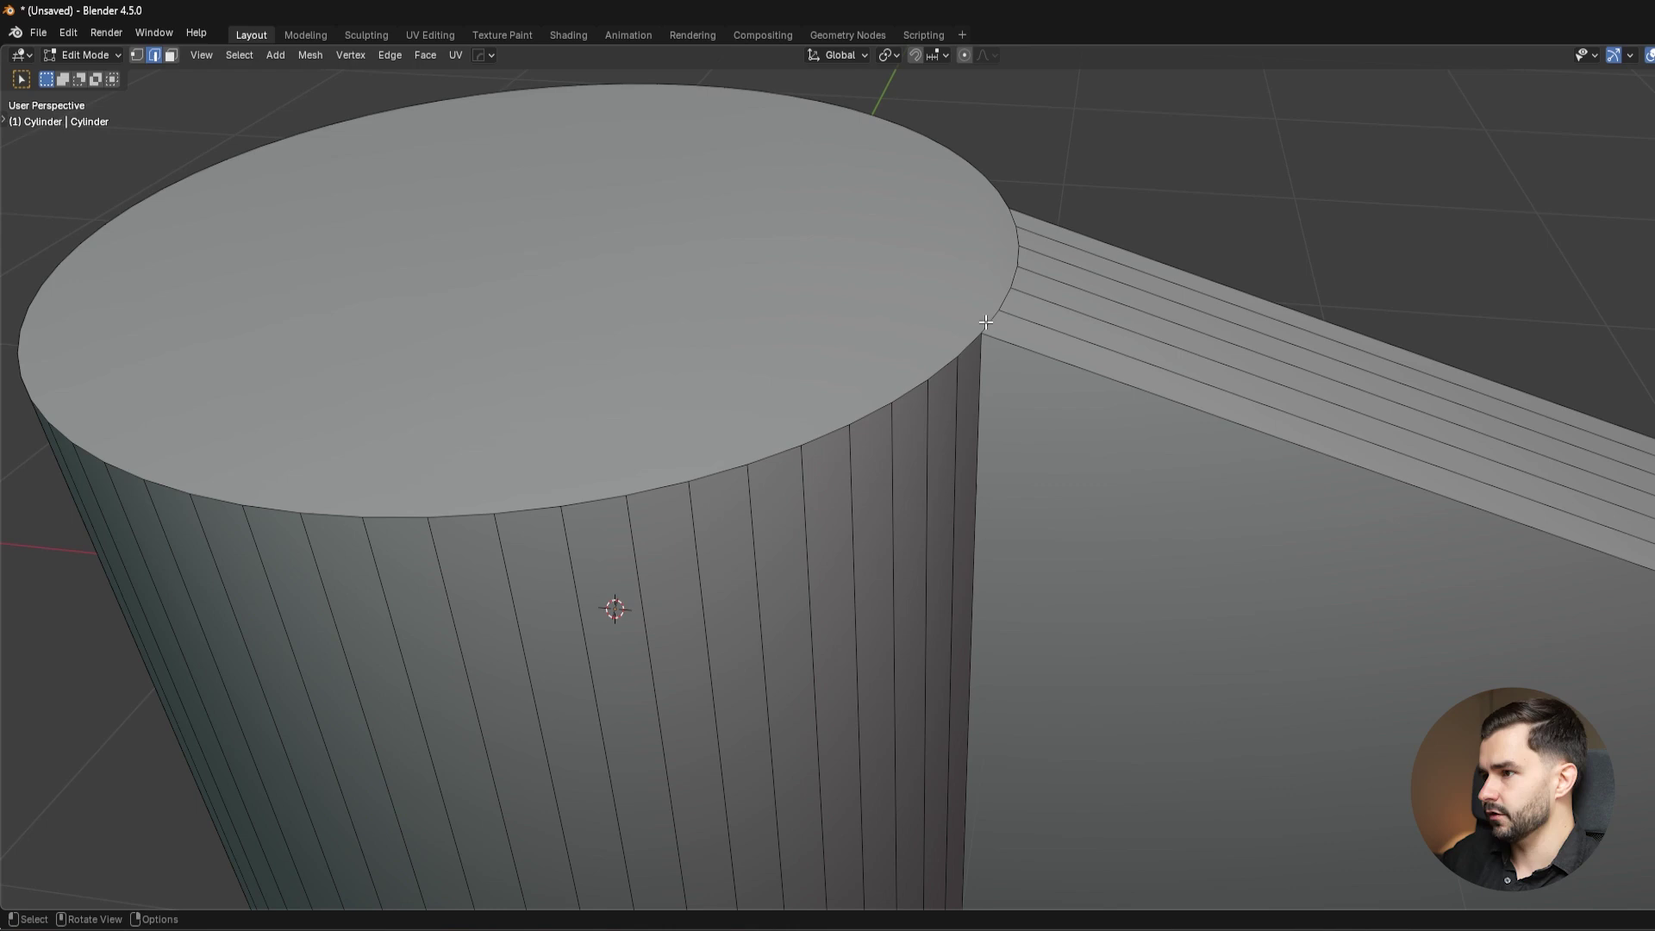
pyautogui.scroll(-4, 916, 473)
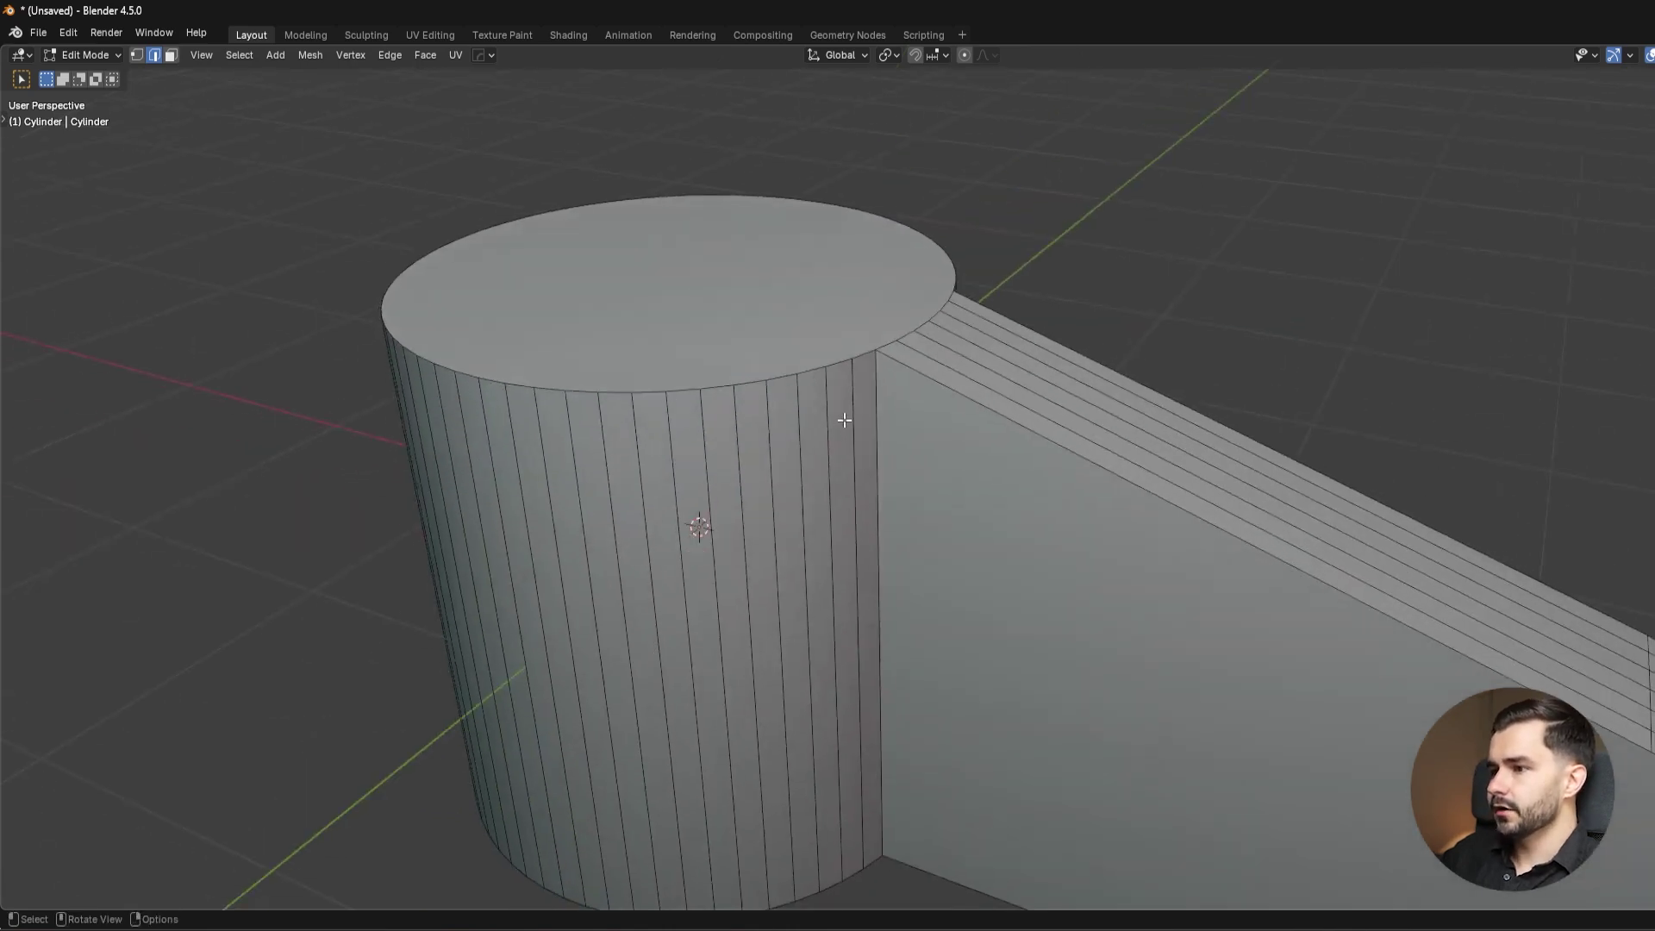
pyautogui.click(836, 448)
pyautogui.hotkey('ctrl', 'x')
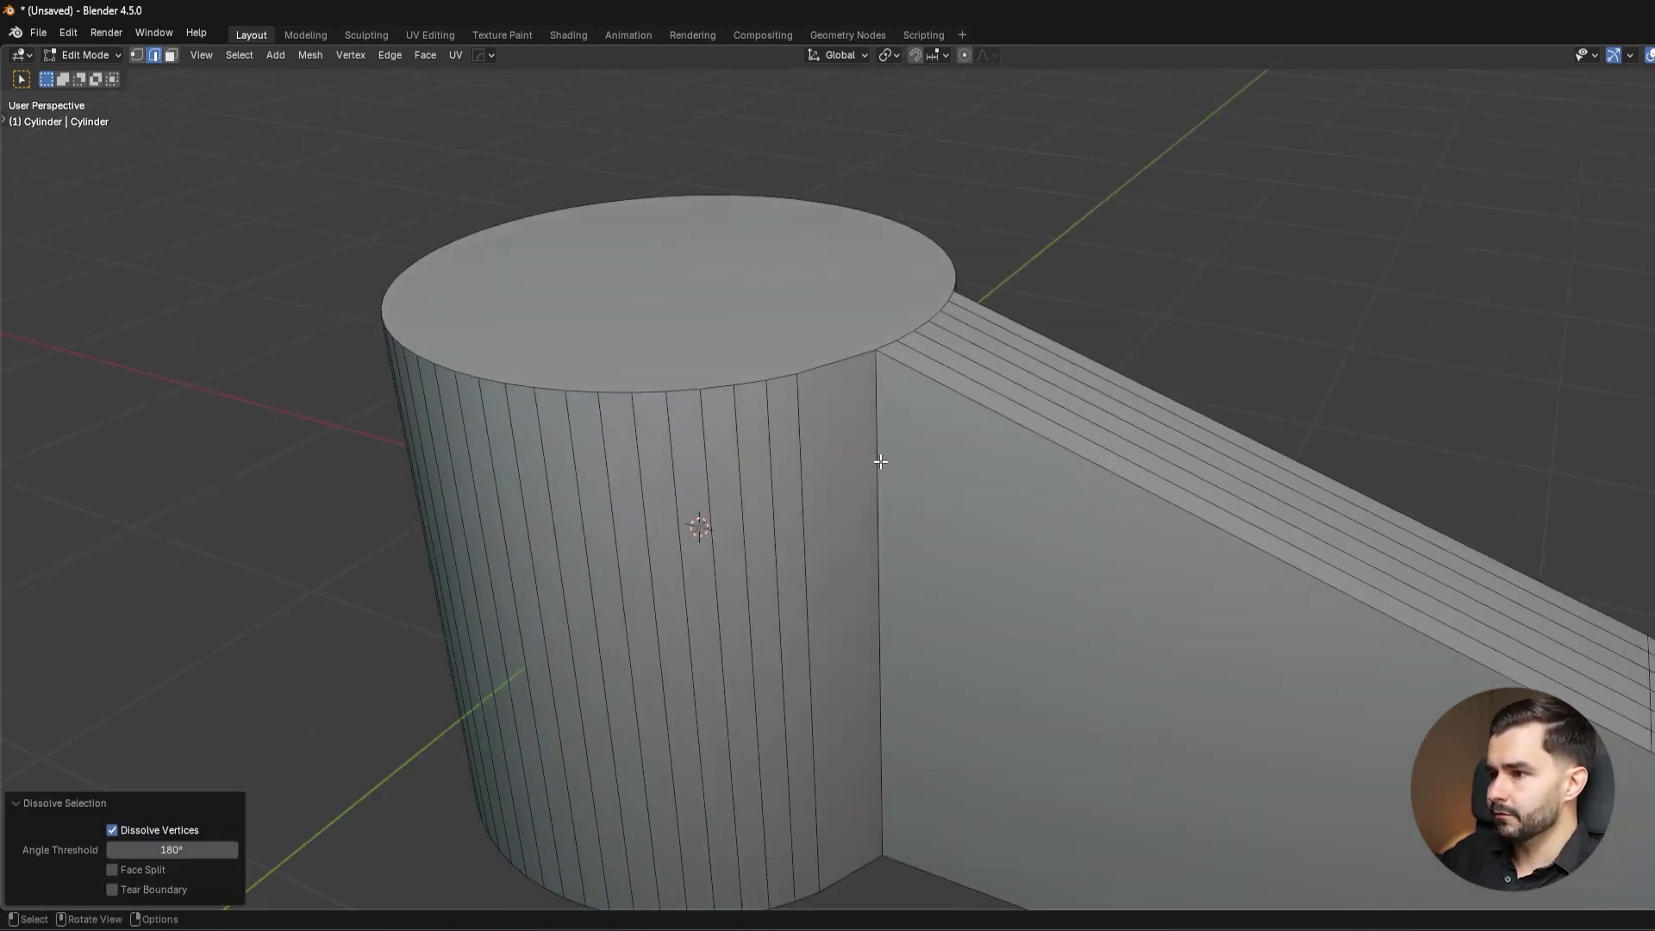
pyautogui.hotkey('alt', 'x')
# Bevel the vertical edge where the arm meets the cylinder with a width of 0.173 m and 7 segments, and view it in Object Mode.
pyautogui.click(869, 419)
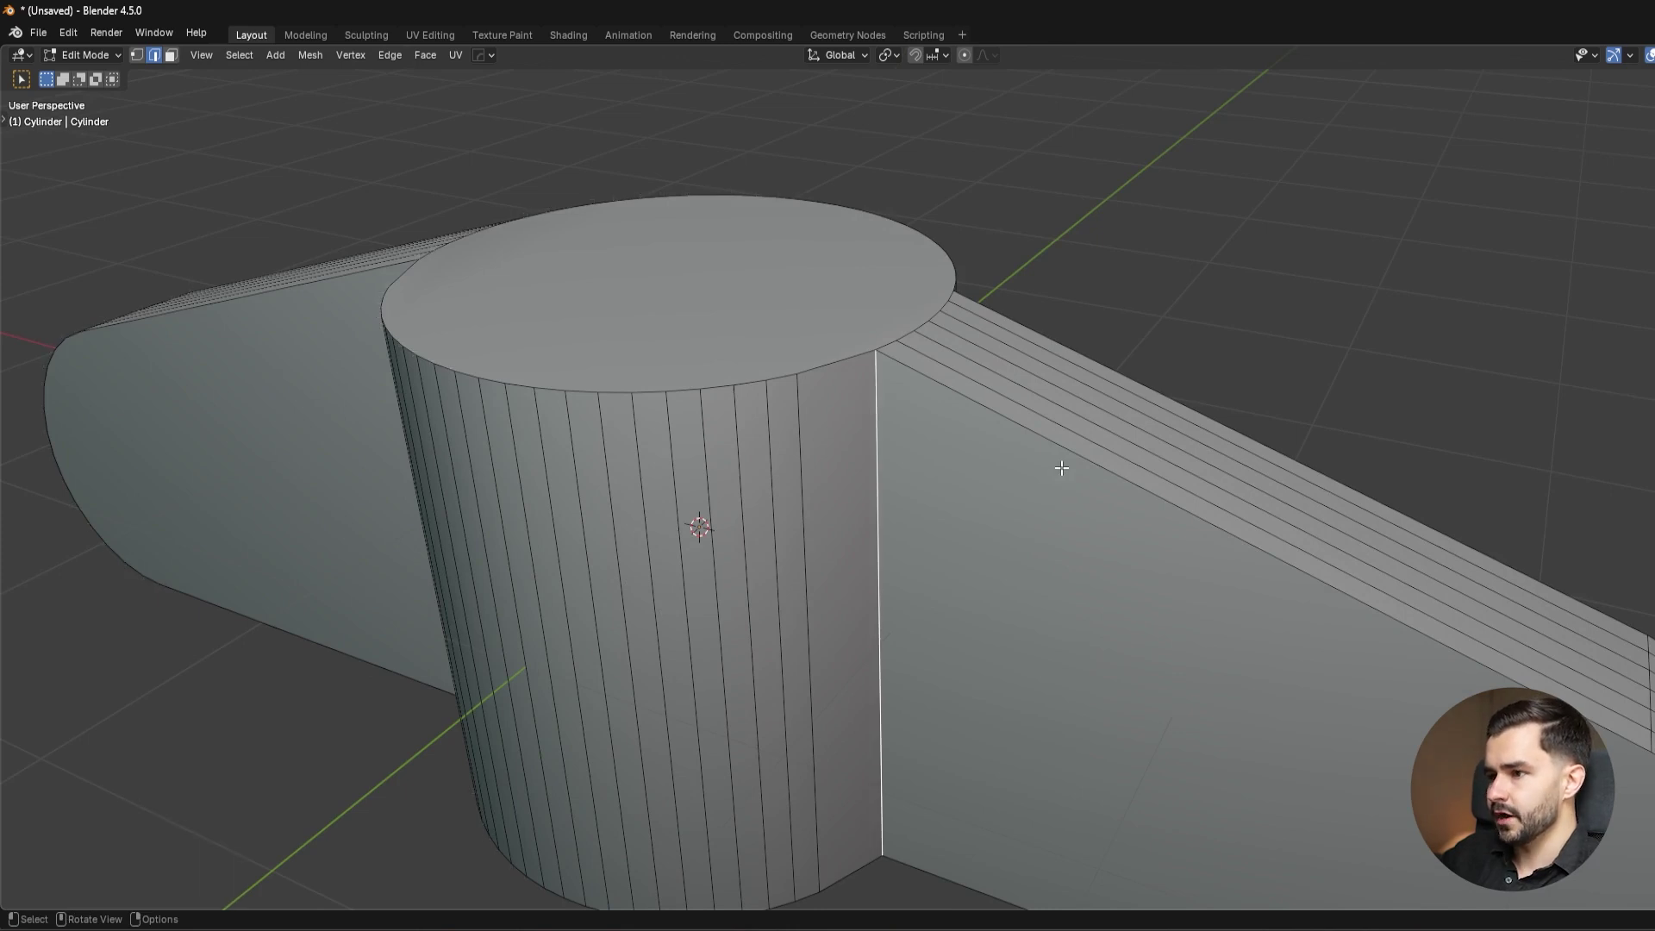
pyautogui.hotkey('ctrl', 'b')
pyautogui.scroll(6, 1138, 493)
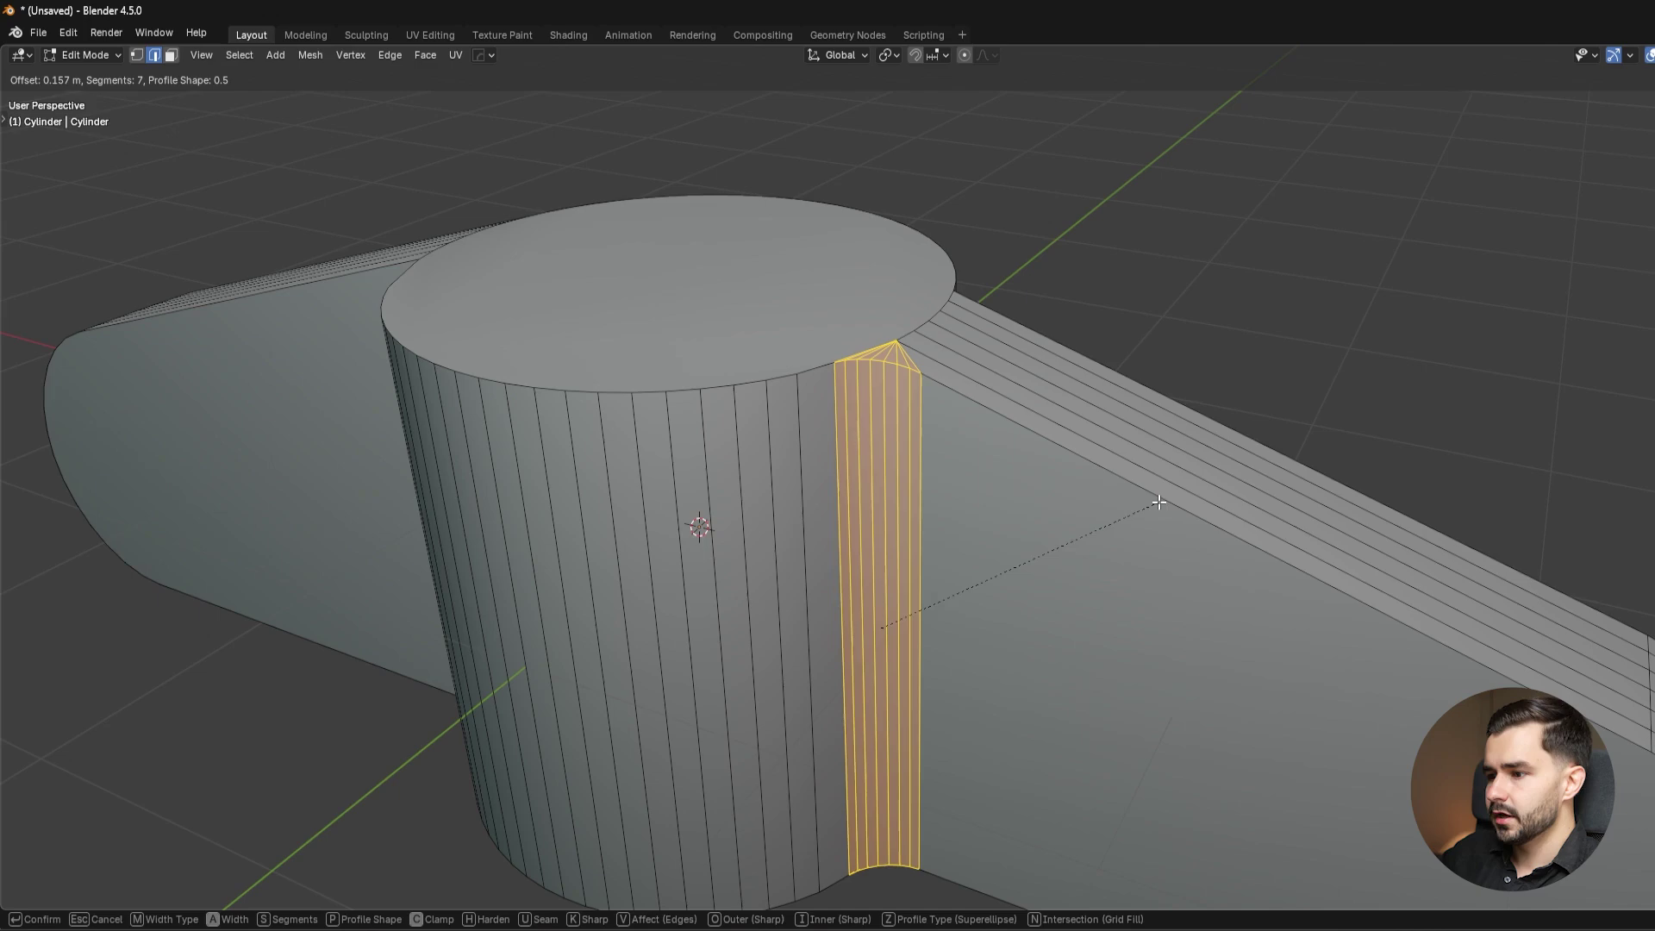
pyautogui.click(1161, 500)
pyautogui.scroll(5, 939, 411)
pyautogui.moveTo(905, 274); pyautogui.dragTo(946, 272, button='middle')
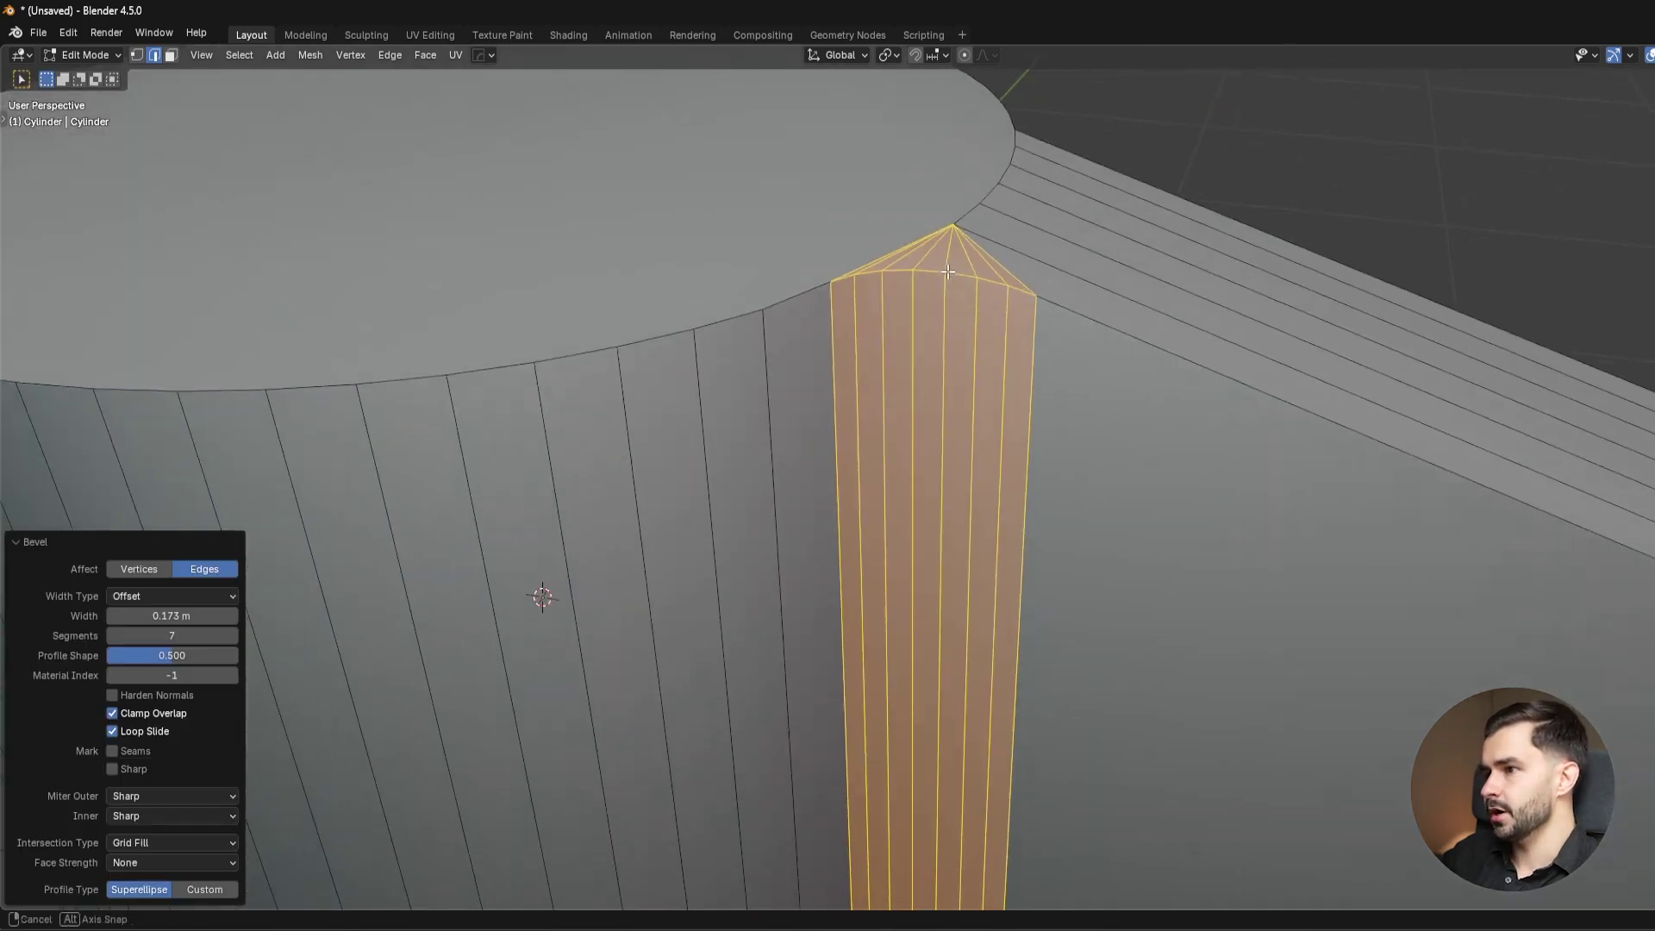
pyautogui.press('Tab')
pyautogui.scroll(-5, 1112, 321)
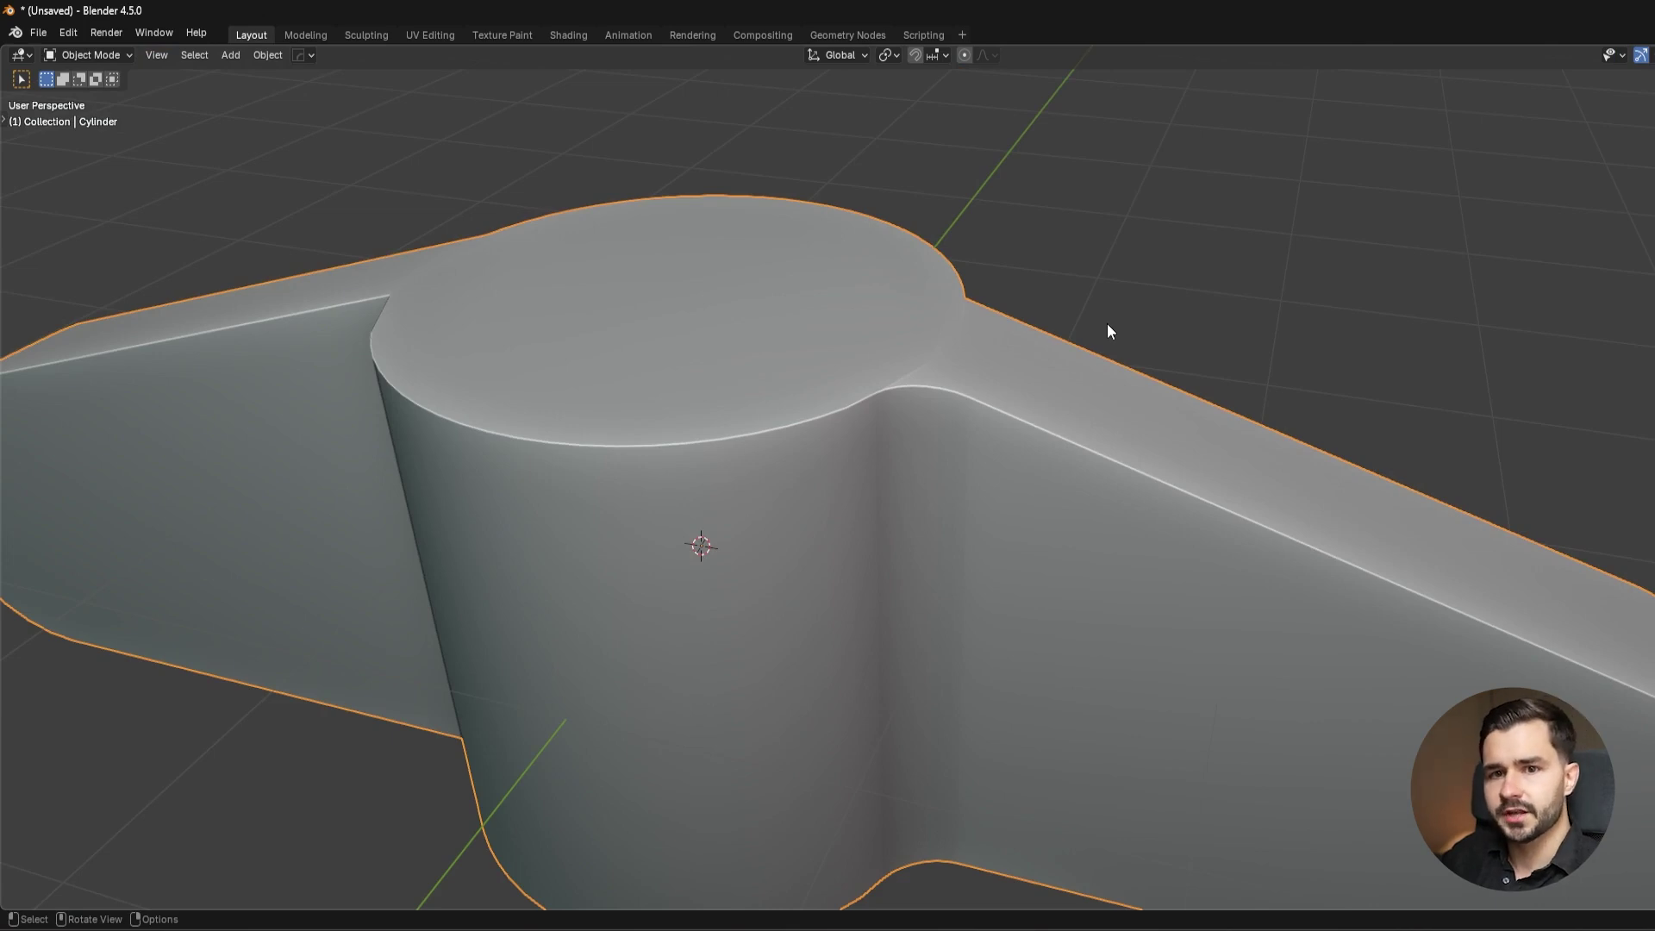
# Examine the topology and shading of the beveled corner where the arm meets the cylinder.
pyautogui.press('Tab')
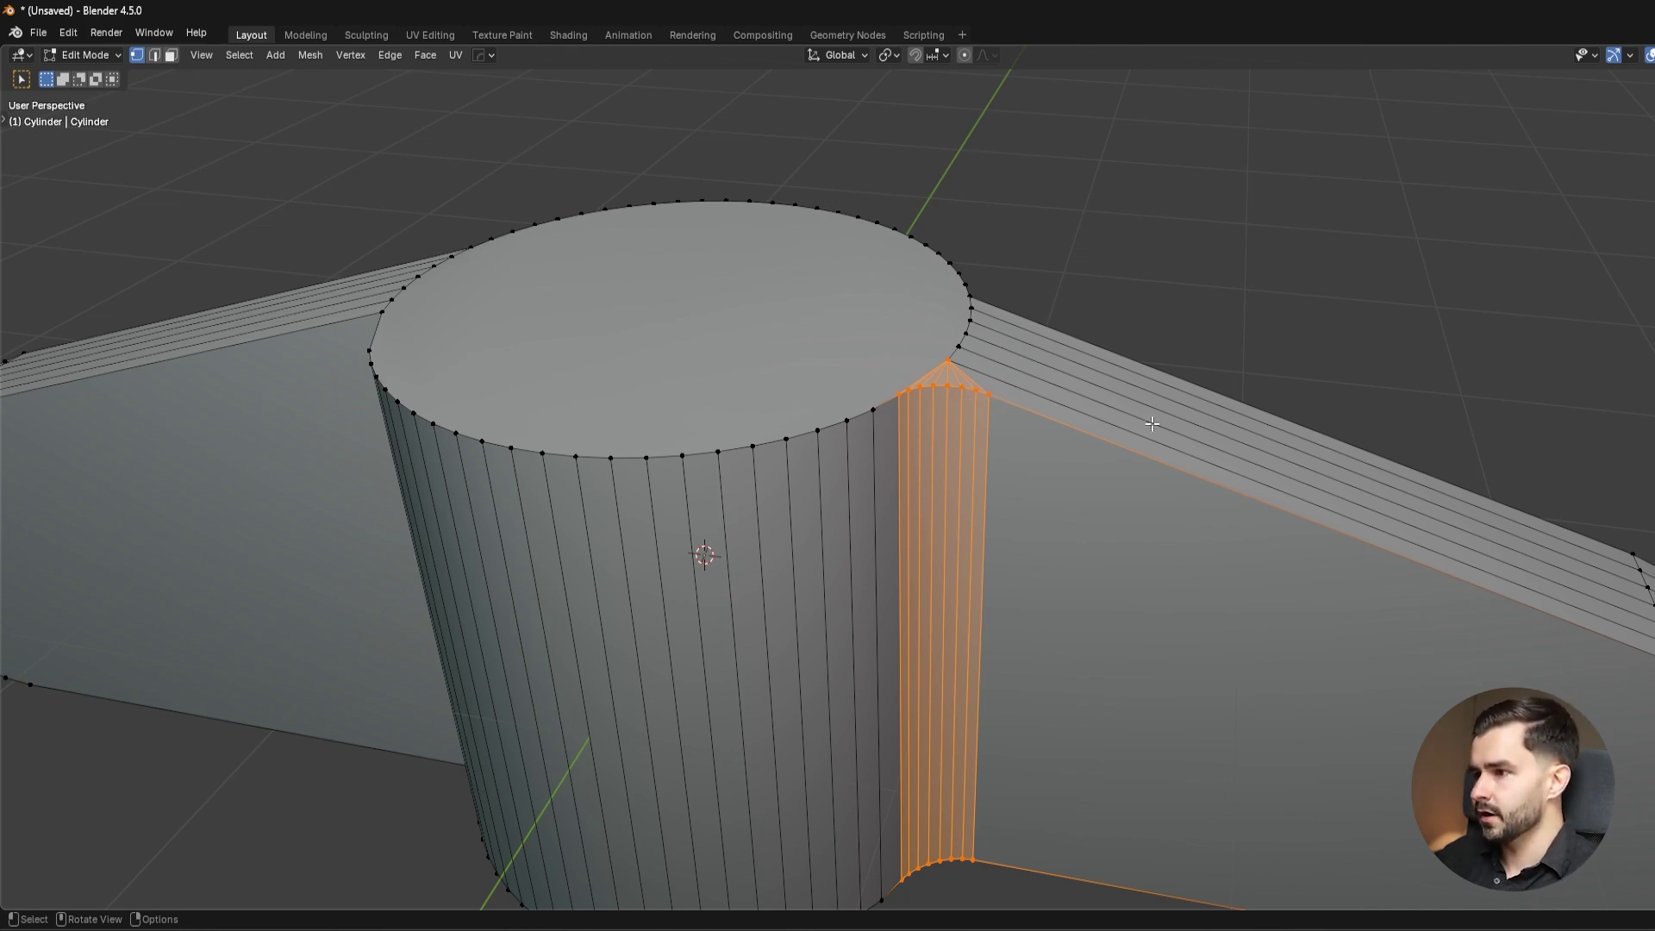
pyautogui.moveTo(1152, 424); pyautogui.dragTo(1033, 411, button='middle')
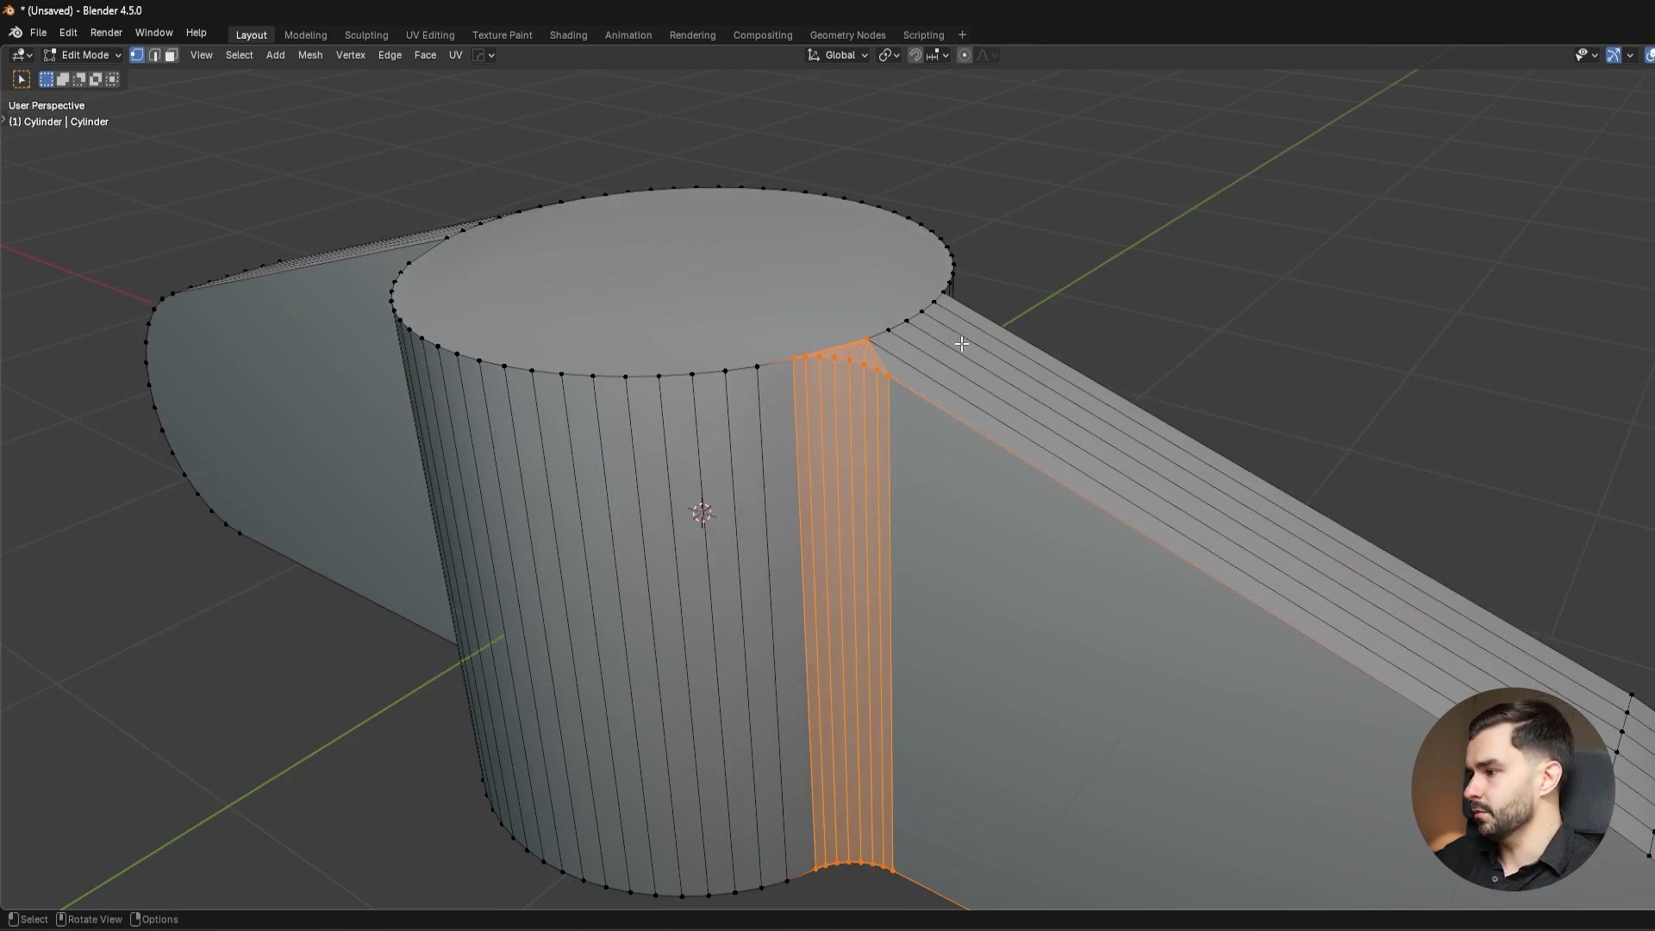
pyautogui.moveTo(1014, 344)
pyautogui.mouseDown(button='middle')
pyautogui.moveTo(1047, 346)
pyautogui.moveTo(1045, 403)
pyautogui.mouseUp(button='middle')
pyautogui.scroll(3, 1042, 365)
pyautogui.press('Tab')
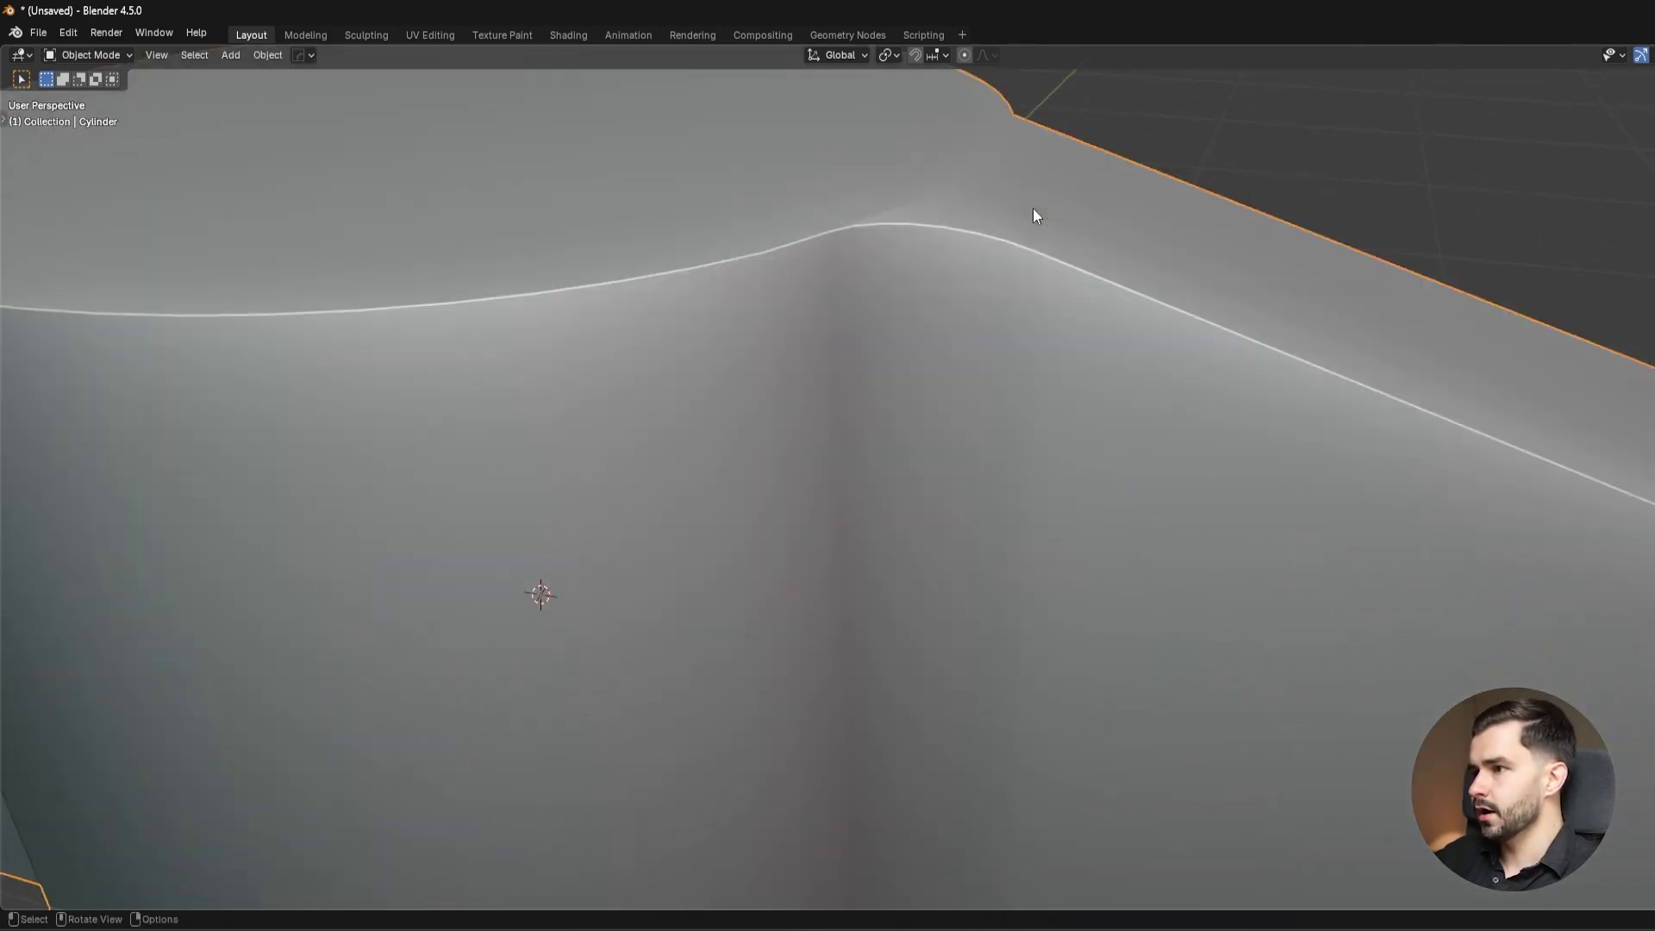
pyautogui.press('Tab')
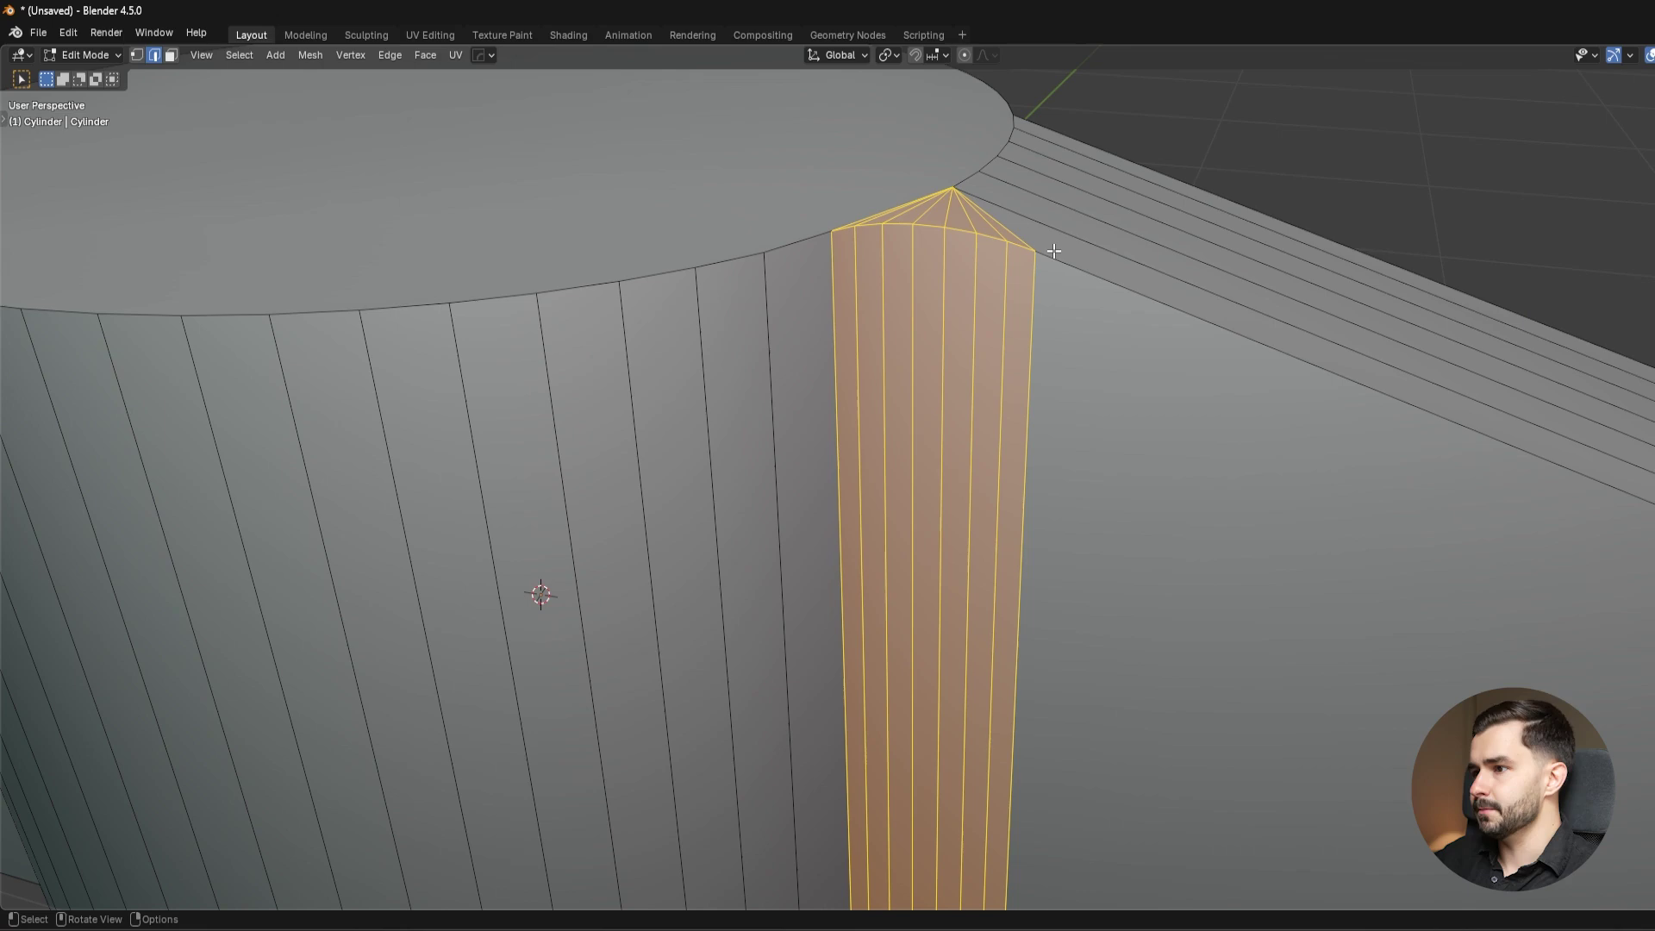
pyautogui.scroll(-5, 1051, 251)
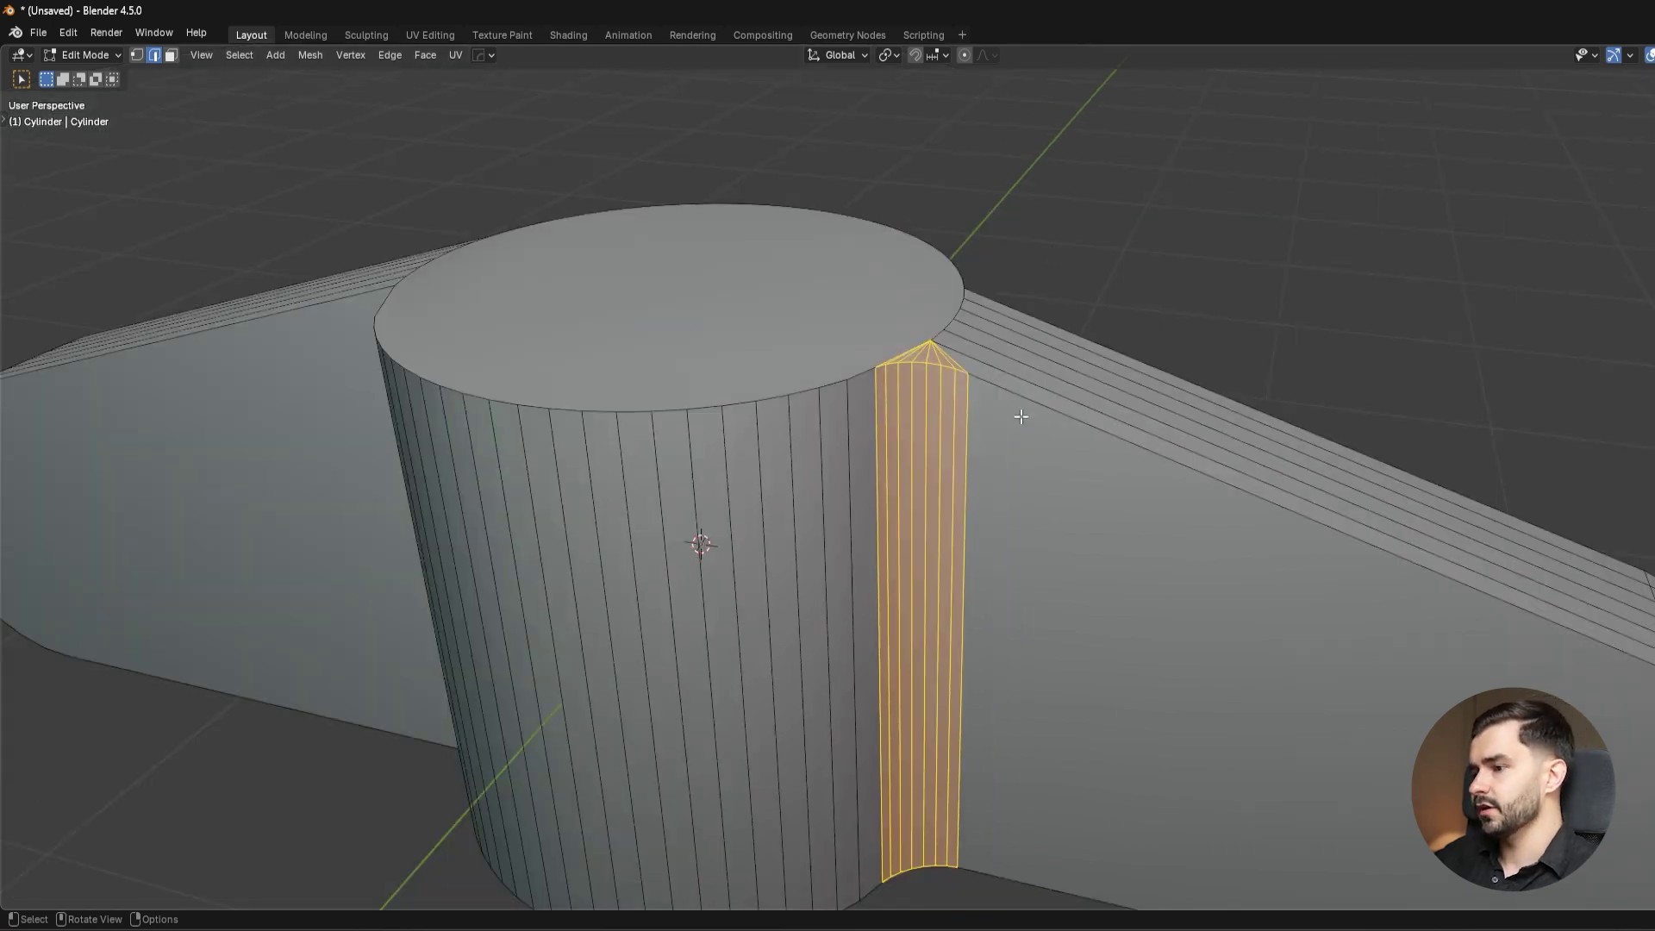
pyautogui.scroll(-4, 1071, 370)
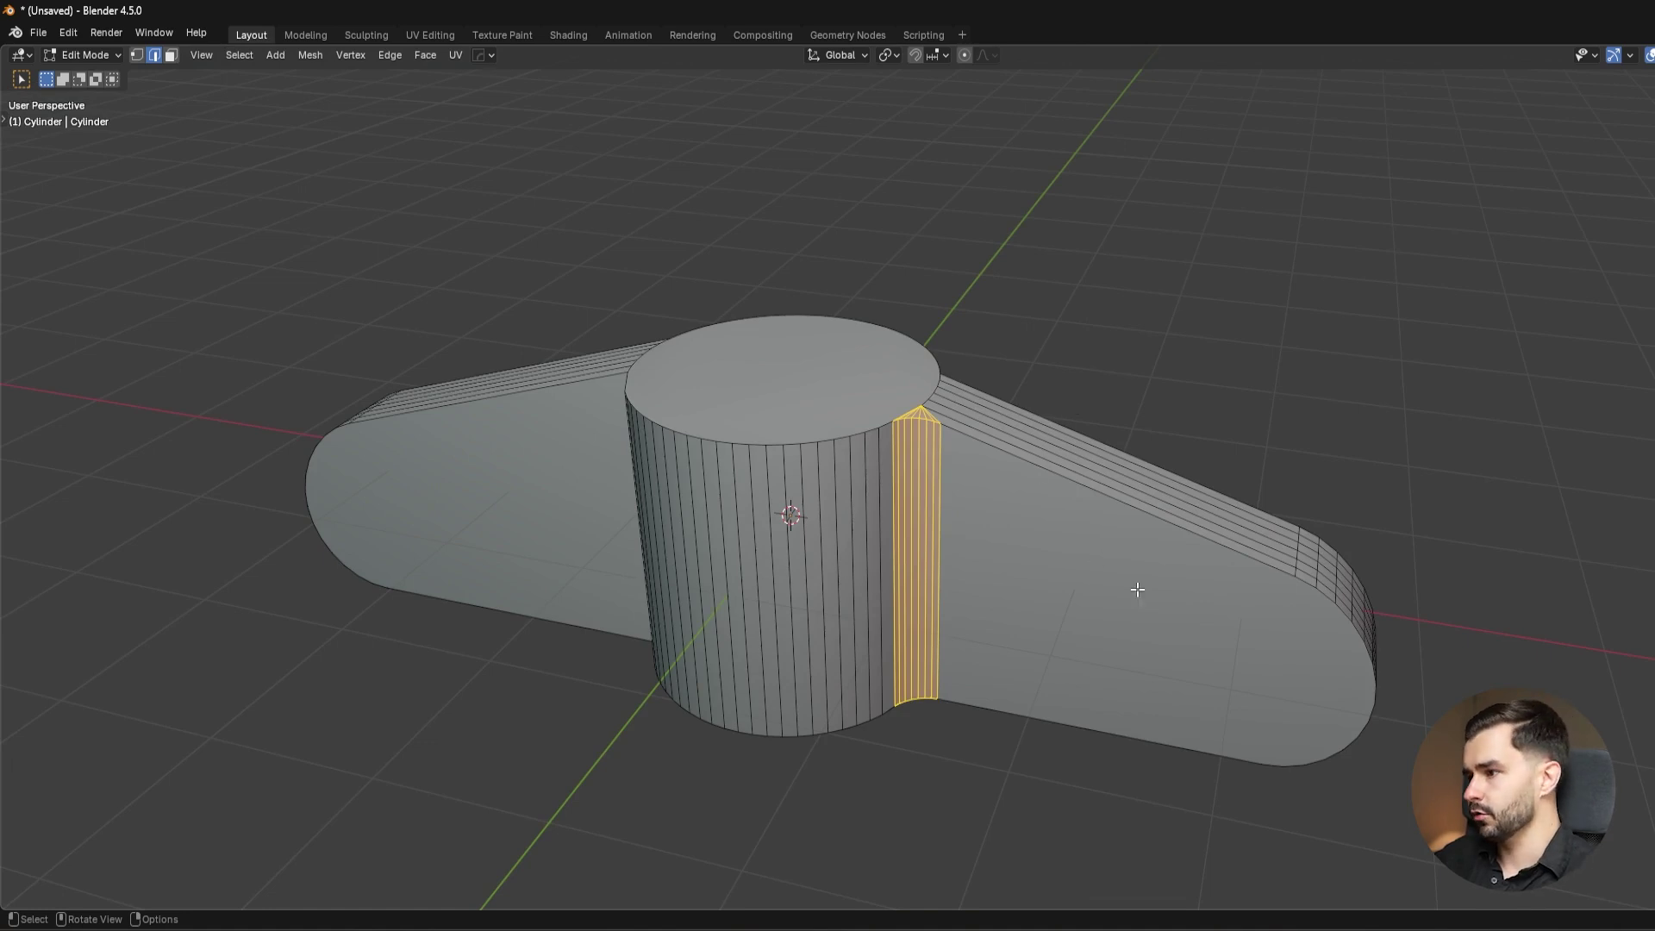
# Delete the existing part and add a new cylinder with 16 vertices, a 1 m radius and a 2 m depth.
pyautogui.moveTo(1038, 544); pyautogui.dragTo(1039, 484, button='middle')
pyautogui.press('Tab')
pyautogui.press('Delete')
pyautogui.hotkey('shift', 'a')
pyautogui.moveTo(1057, 393)
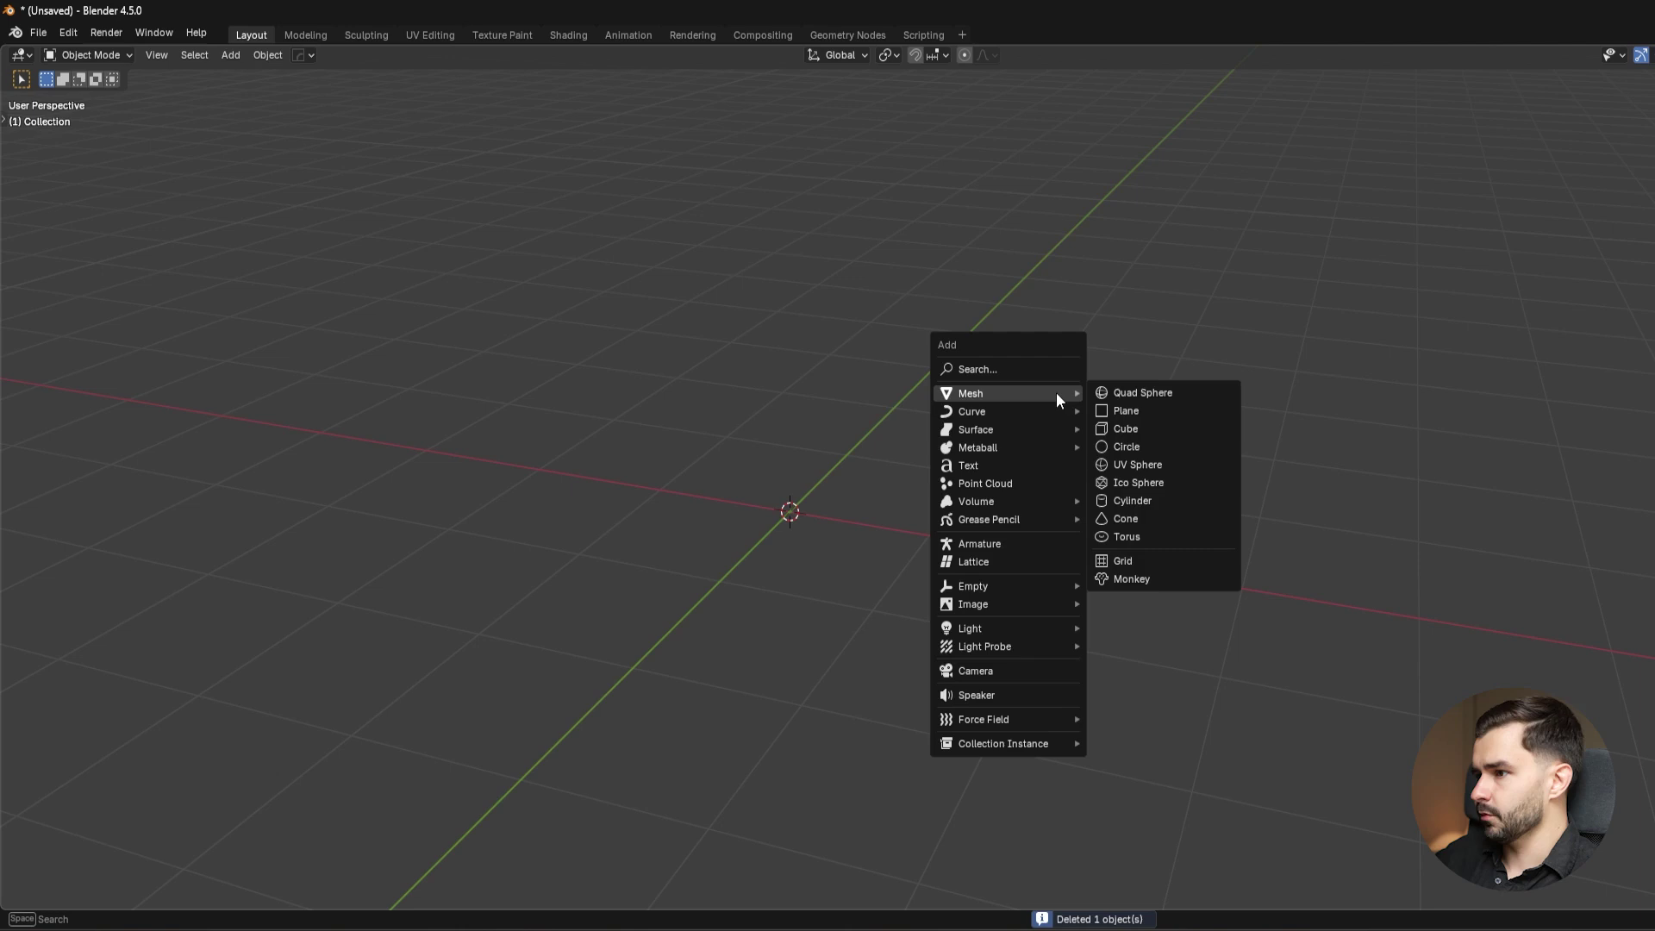
pyautogui.click(1148, 507)
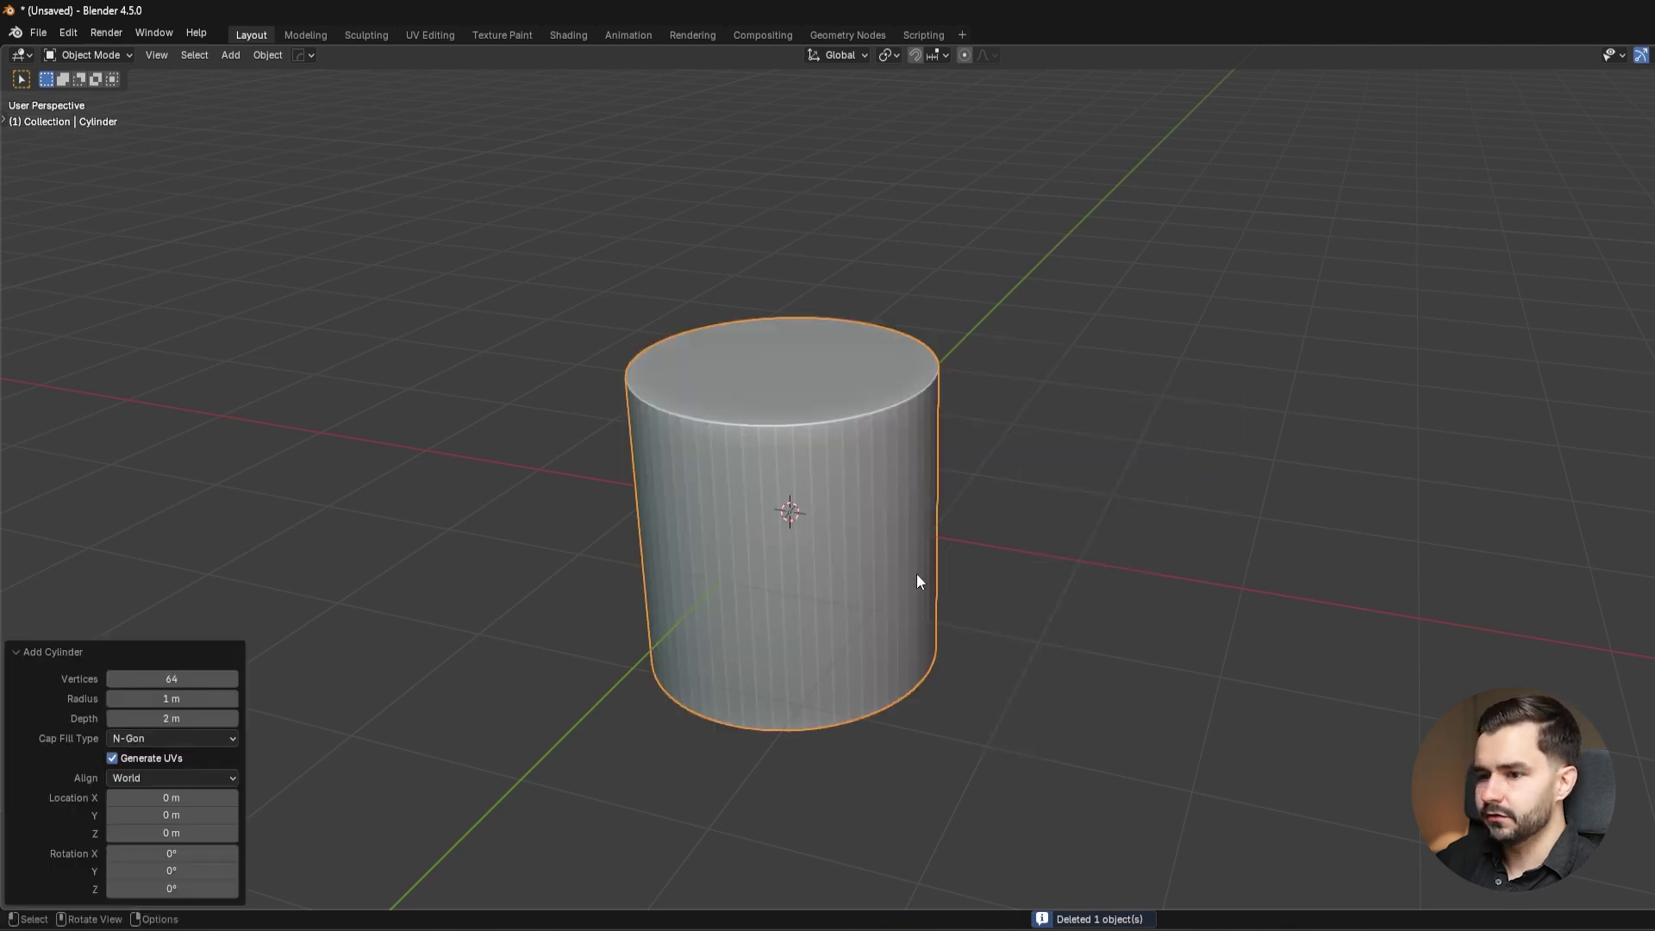
pyautogui.click(182, 678)
pyautogui.press('Return')
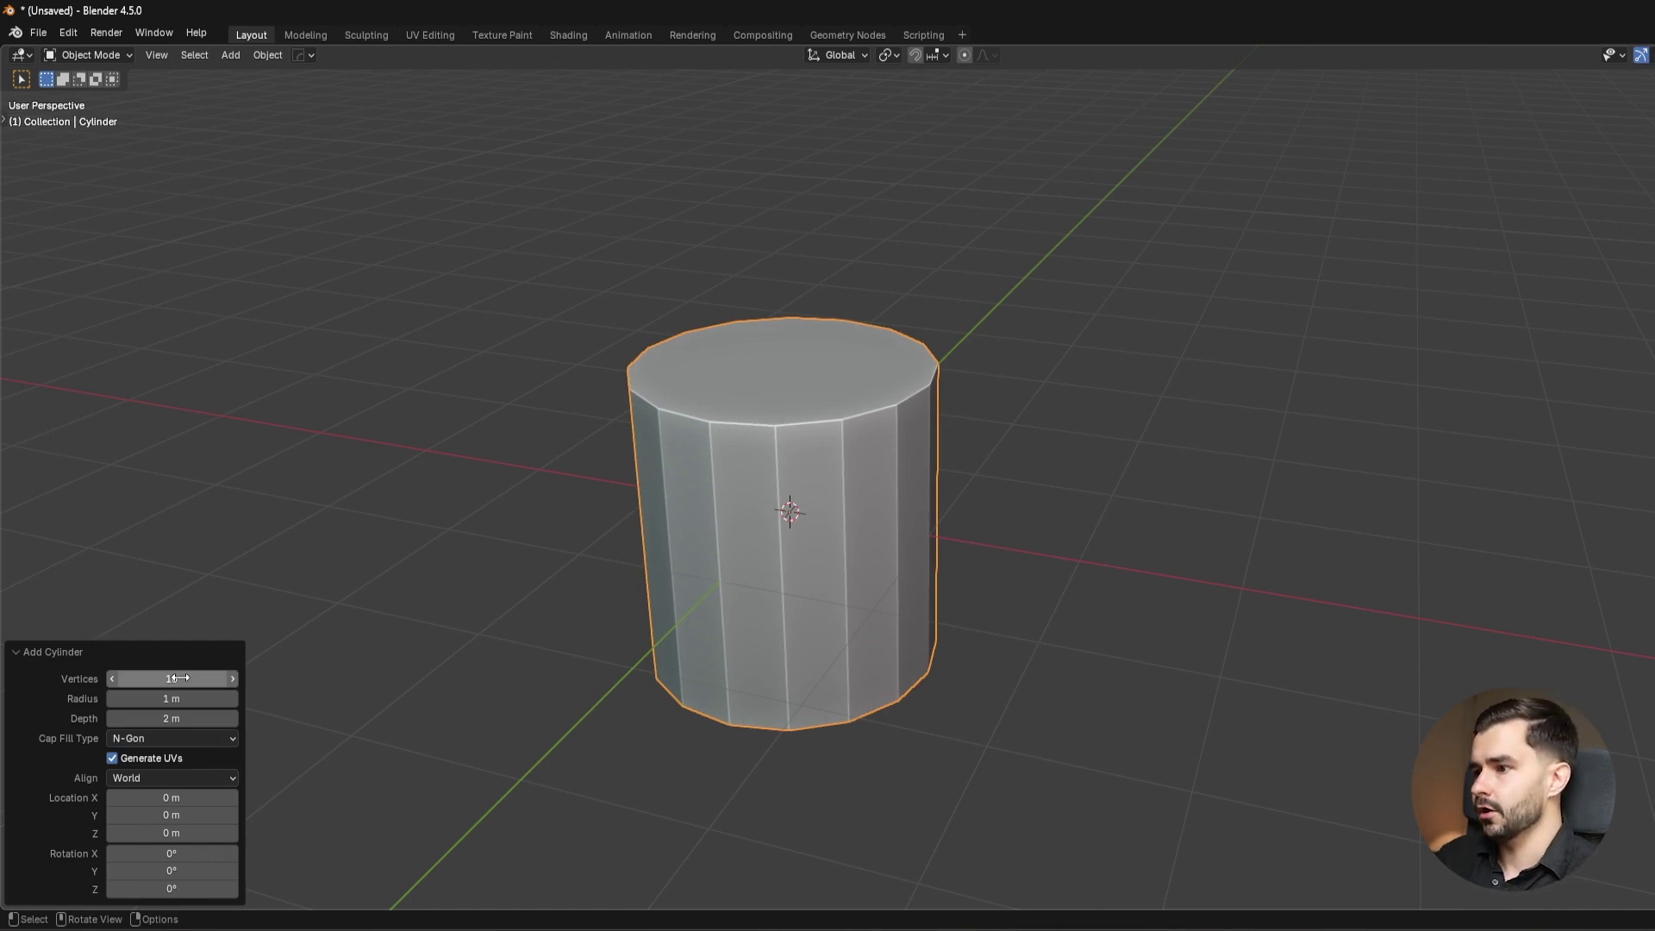
# Extrude the two adjacent side faces facing the positive X direction about 2.55 m to form an arm.
pyautogui.moveTo(566, 648); pyautogui.dragTo(831, 556, button='middle')
pyautogui.press('Tab')
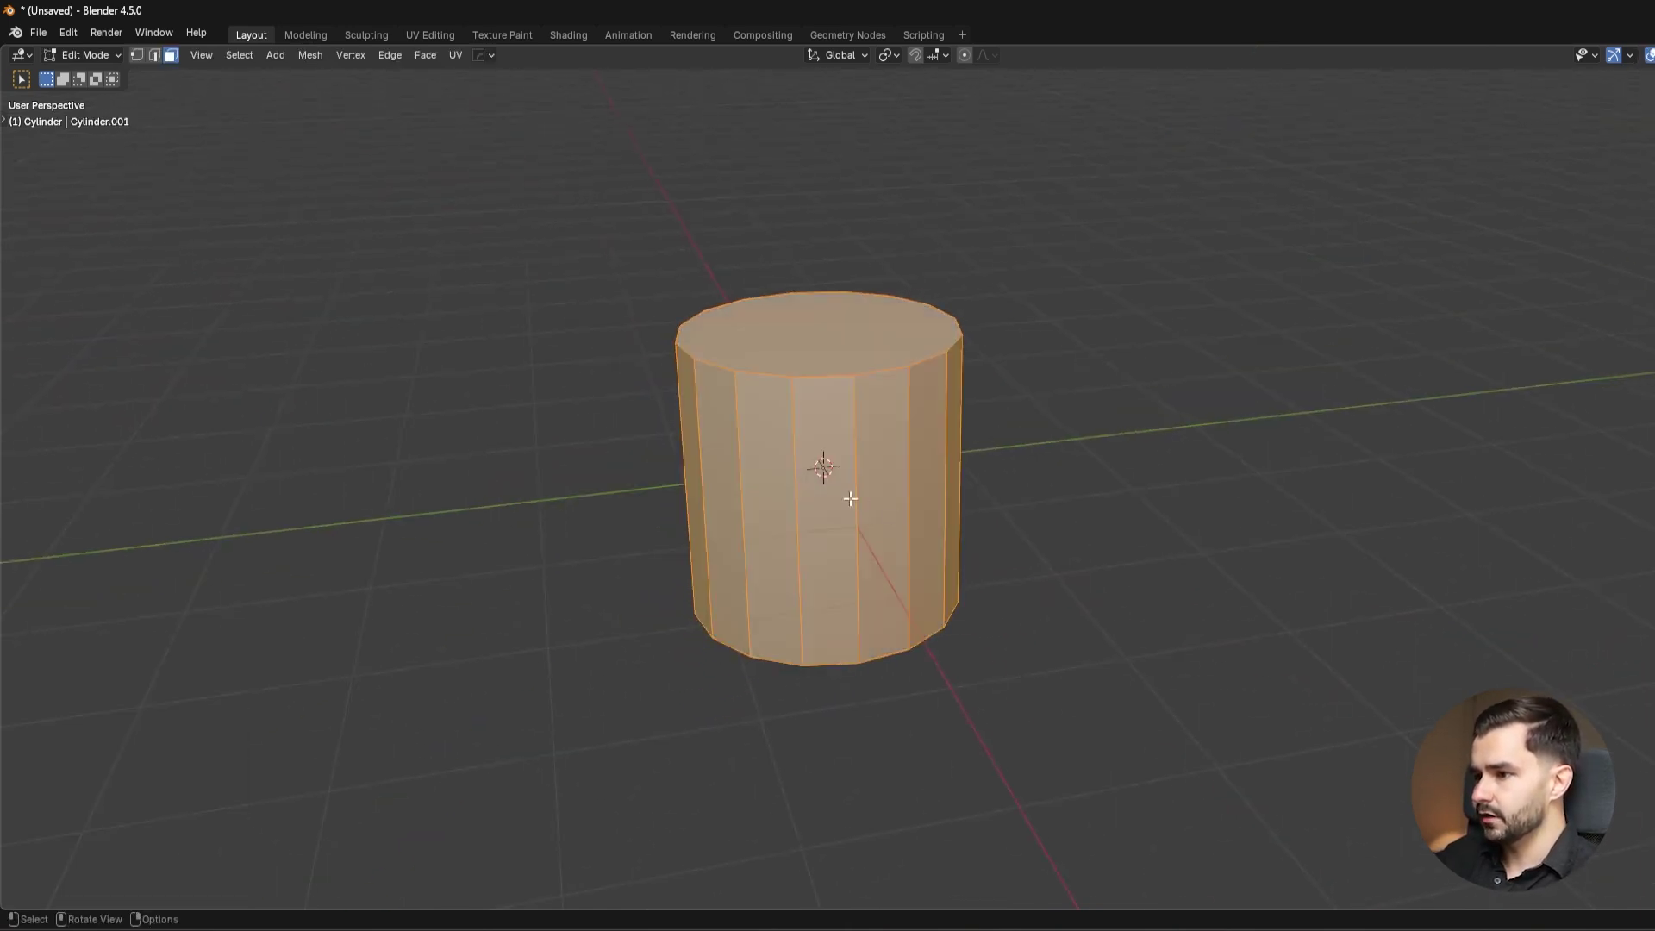
pyautogui.click(850, 498)
pyautogui.moveTo(840, 482); pyautogui.dragTo(1185, 525, button='middle')
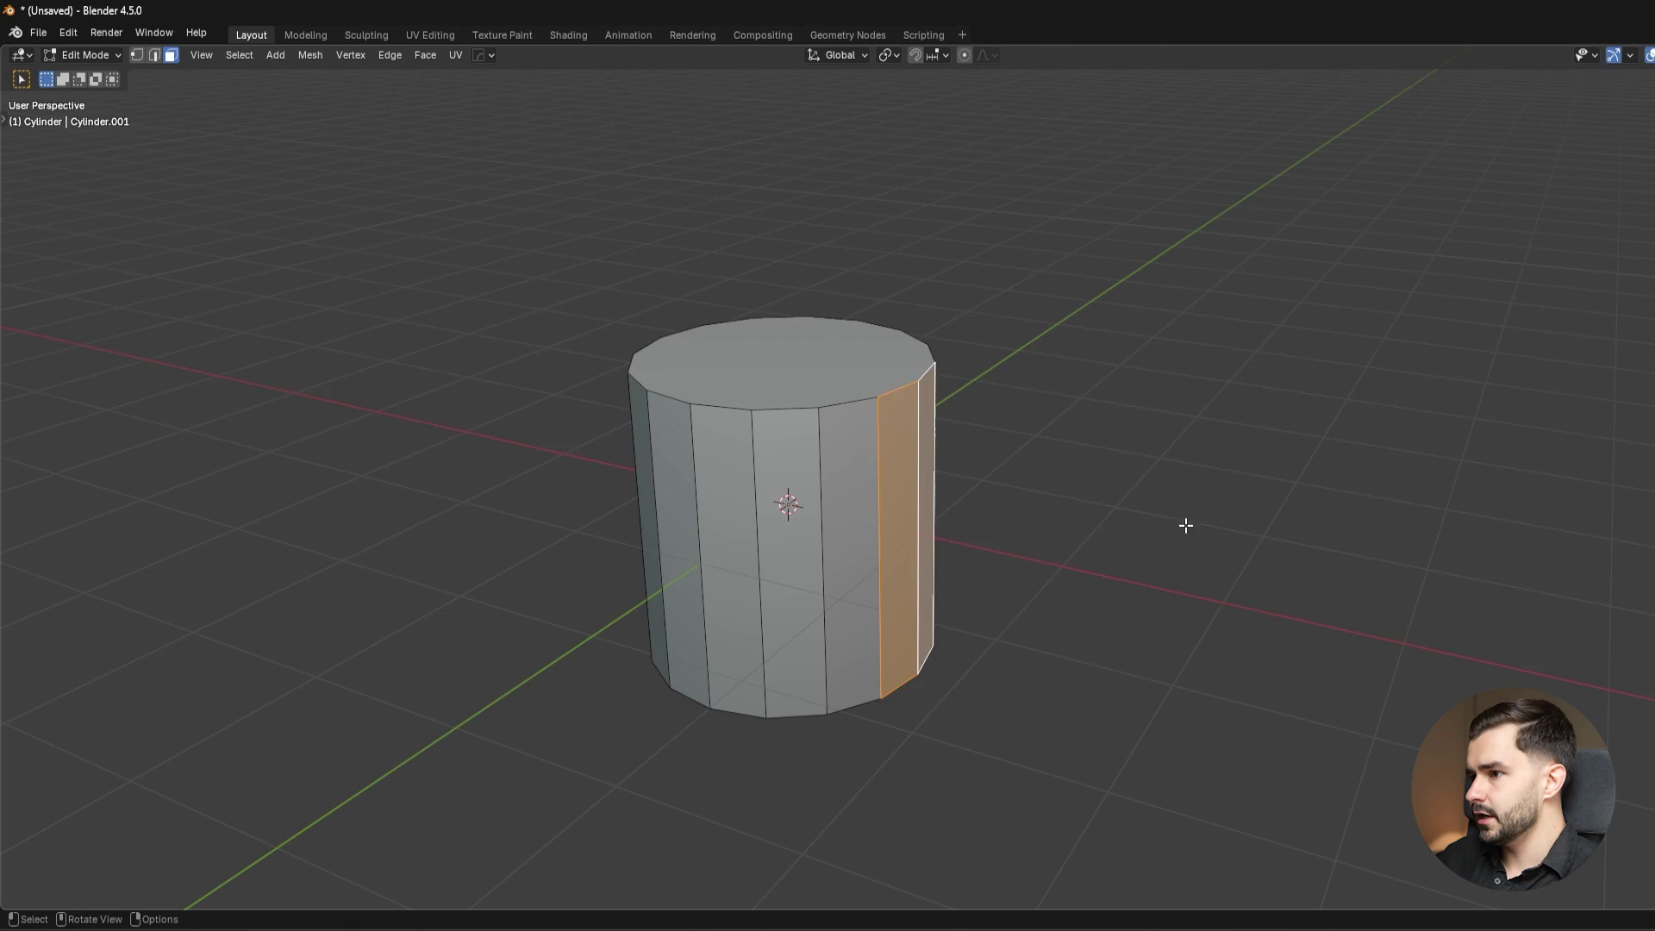
pyautogui.press('e')
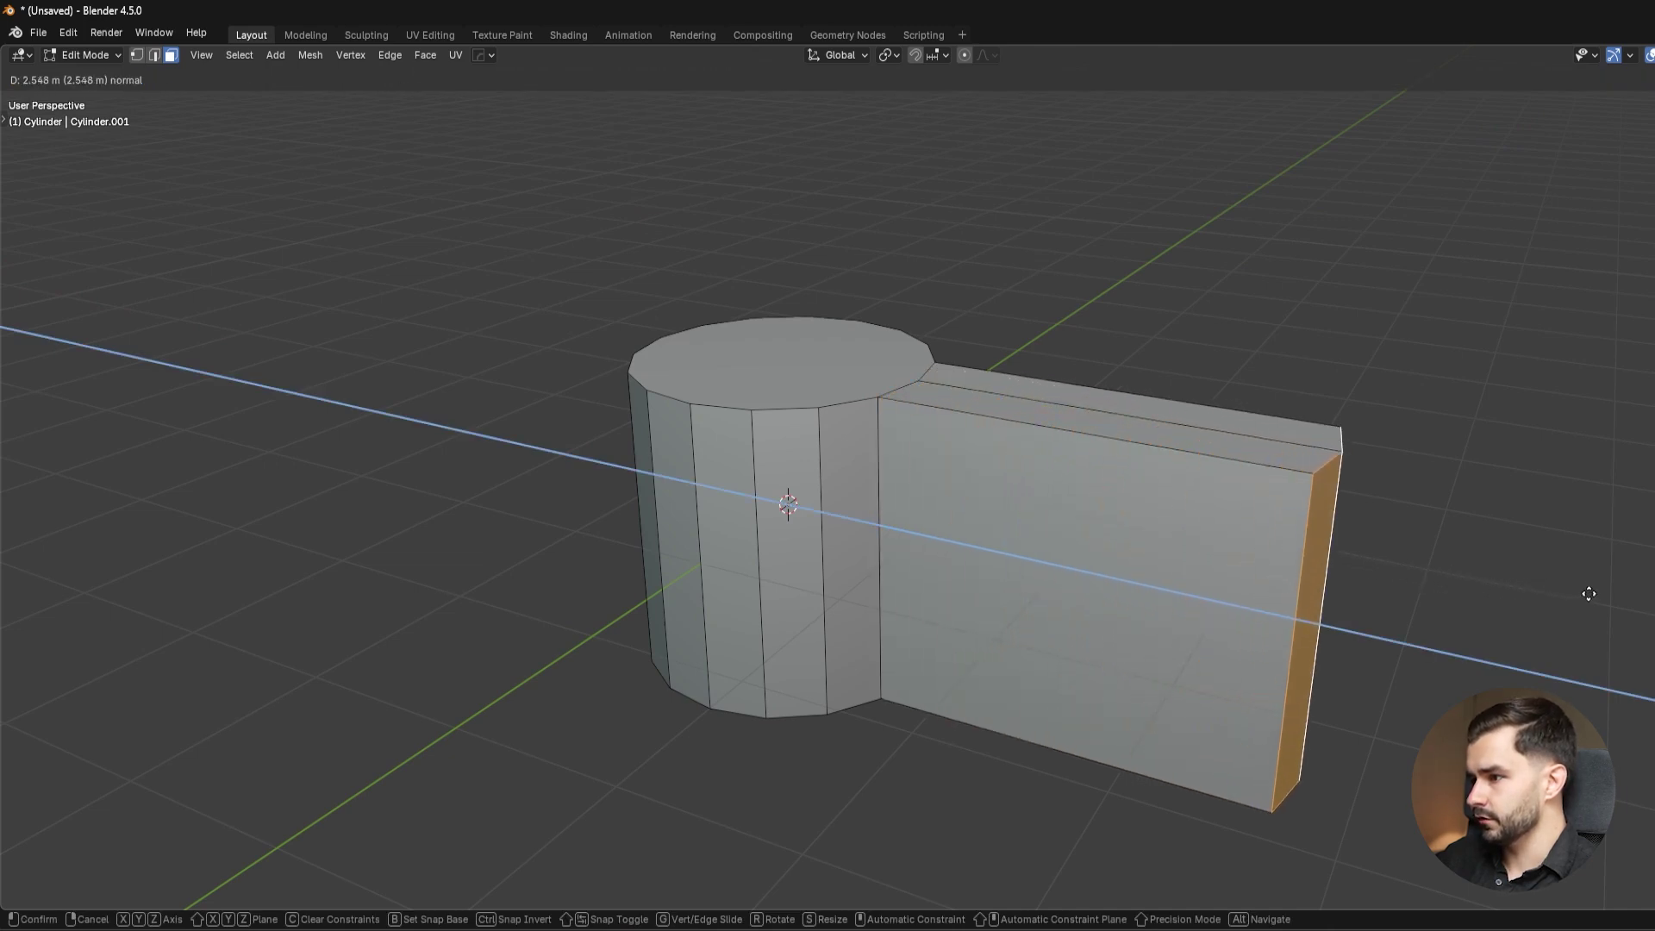
pyautogui.click(1588, 594)
# Flatten the arm's end faces by scaling them to 0 along X, and move them outward about 0.418 m along X.
pyautogui.press('s')
pyautogui.press('x')
pyautogui.press('0')
pyautogui.press('Return')
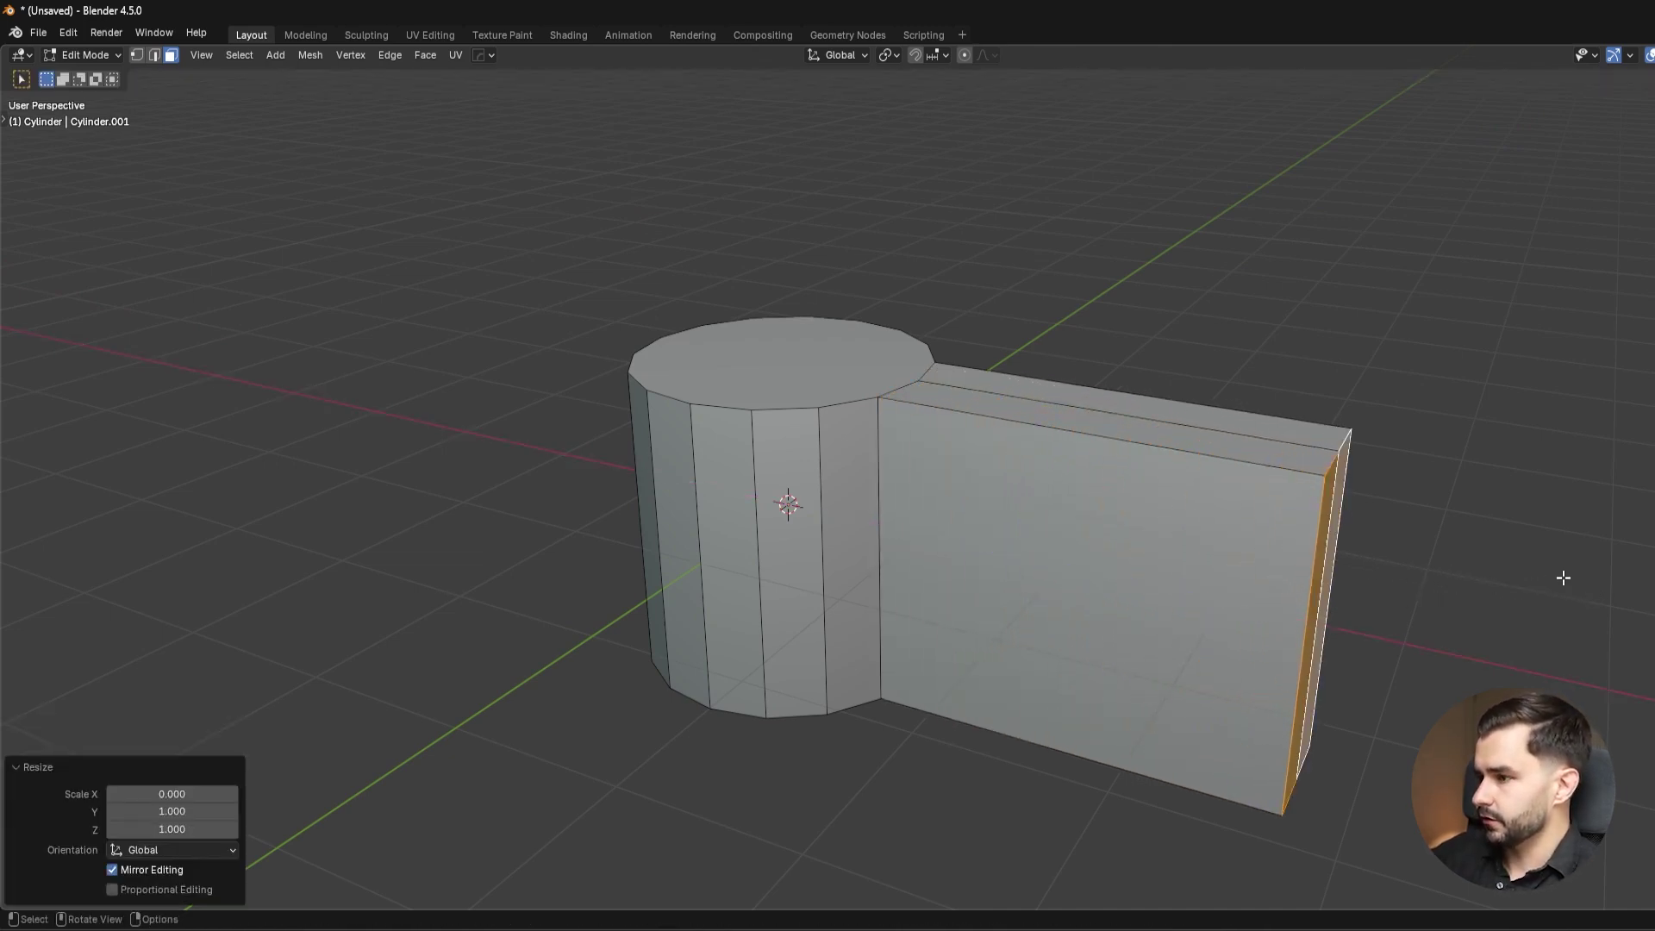
pyautogui.press('g')
pyautogui.press('x')
pyautogui.click(1558, 589)
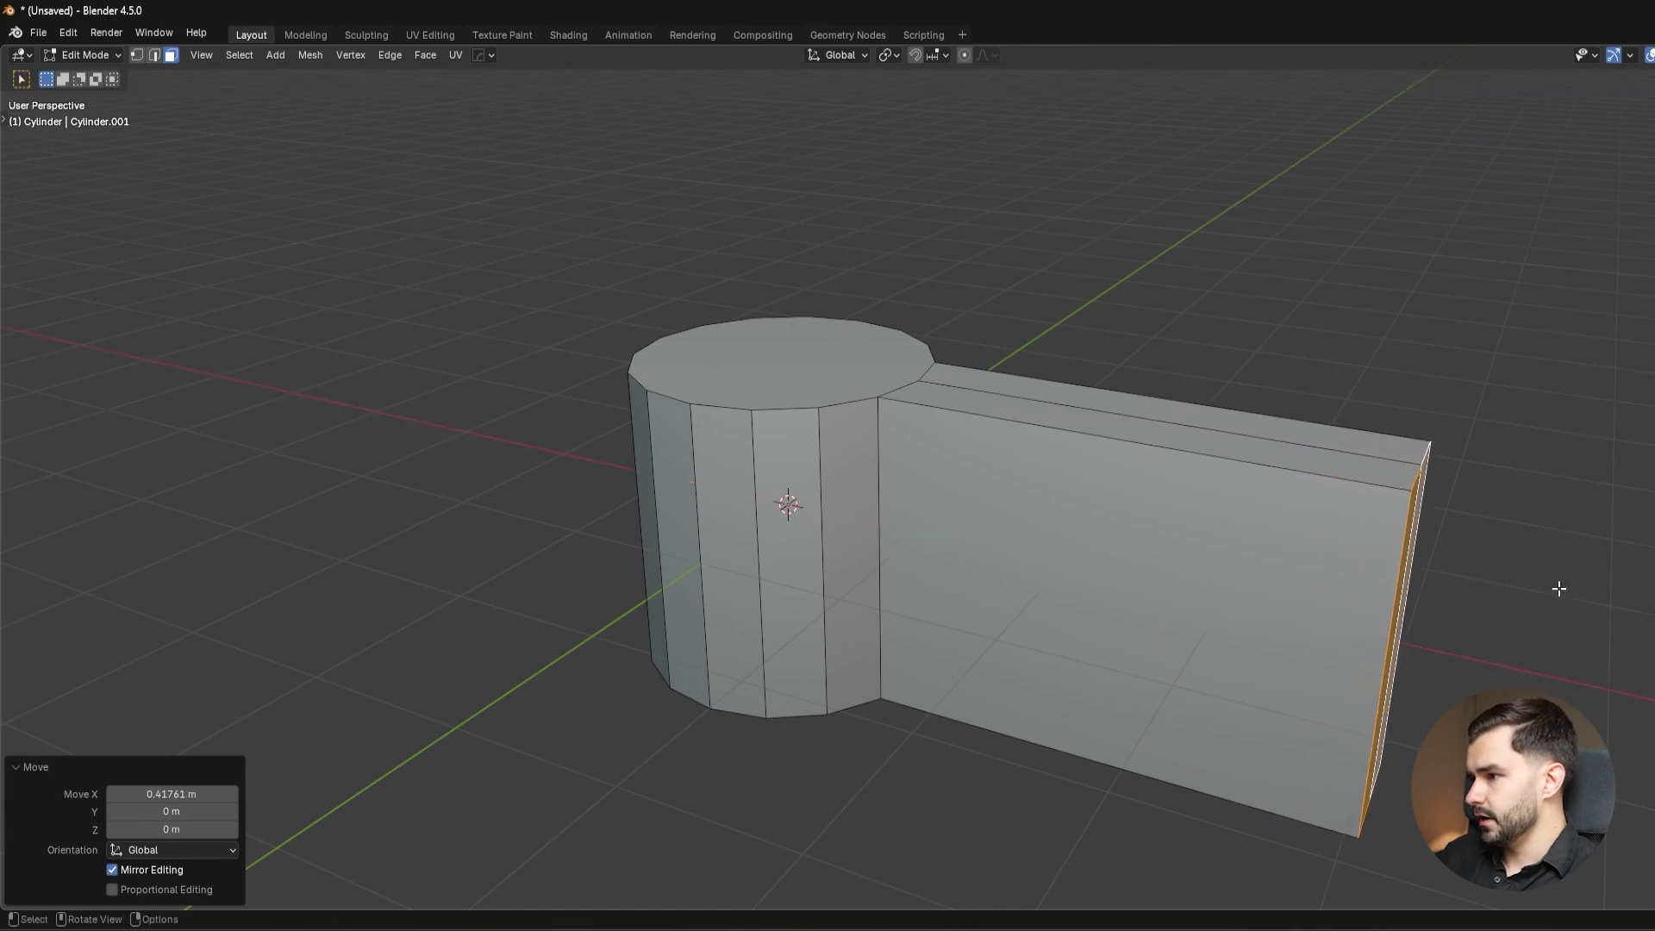
# Lower the two upper edges of the arm's end by about 0.675 m along Z to slope the top.
pyautogui.click(1413, 476)
pyautogui.press('2')
pyautogui.click(1415, 470)
pyautogui.keyDown('shift'); pyautogui.click(1422, 455); pyautogui.keyUp('shift')
pyautogui.keyDown('shift'); pyautogui.moveTo(1484, 561); pyautogui.dragTo(1306, 463, button='middle'); pyautogui.keyUp('shift')
pyautogui.press('g')
pyautogui.press('z')
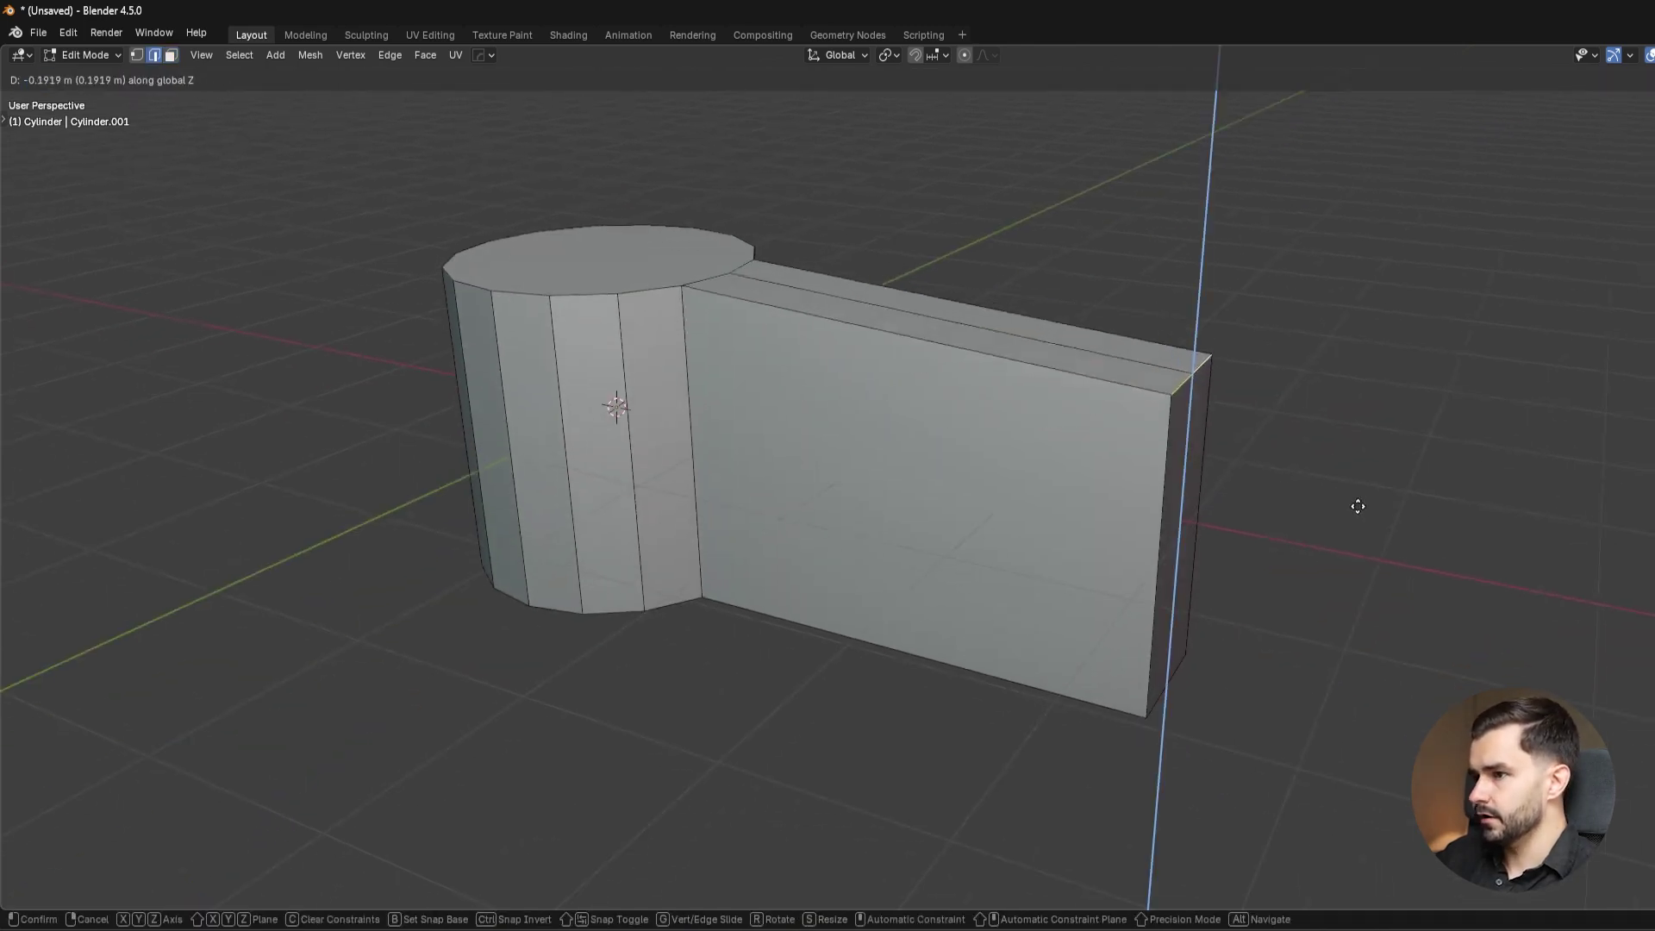
pyautogui.click(1366, 583)
# Raise the lower edges of the arm's end by about 0.38 m along Z to taper the underside.
pyautogui.moveTo(1229, 591); pyautogui.dragTo(1073, 632, button='middle')
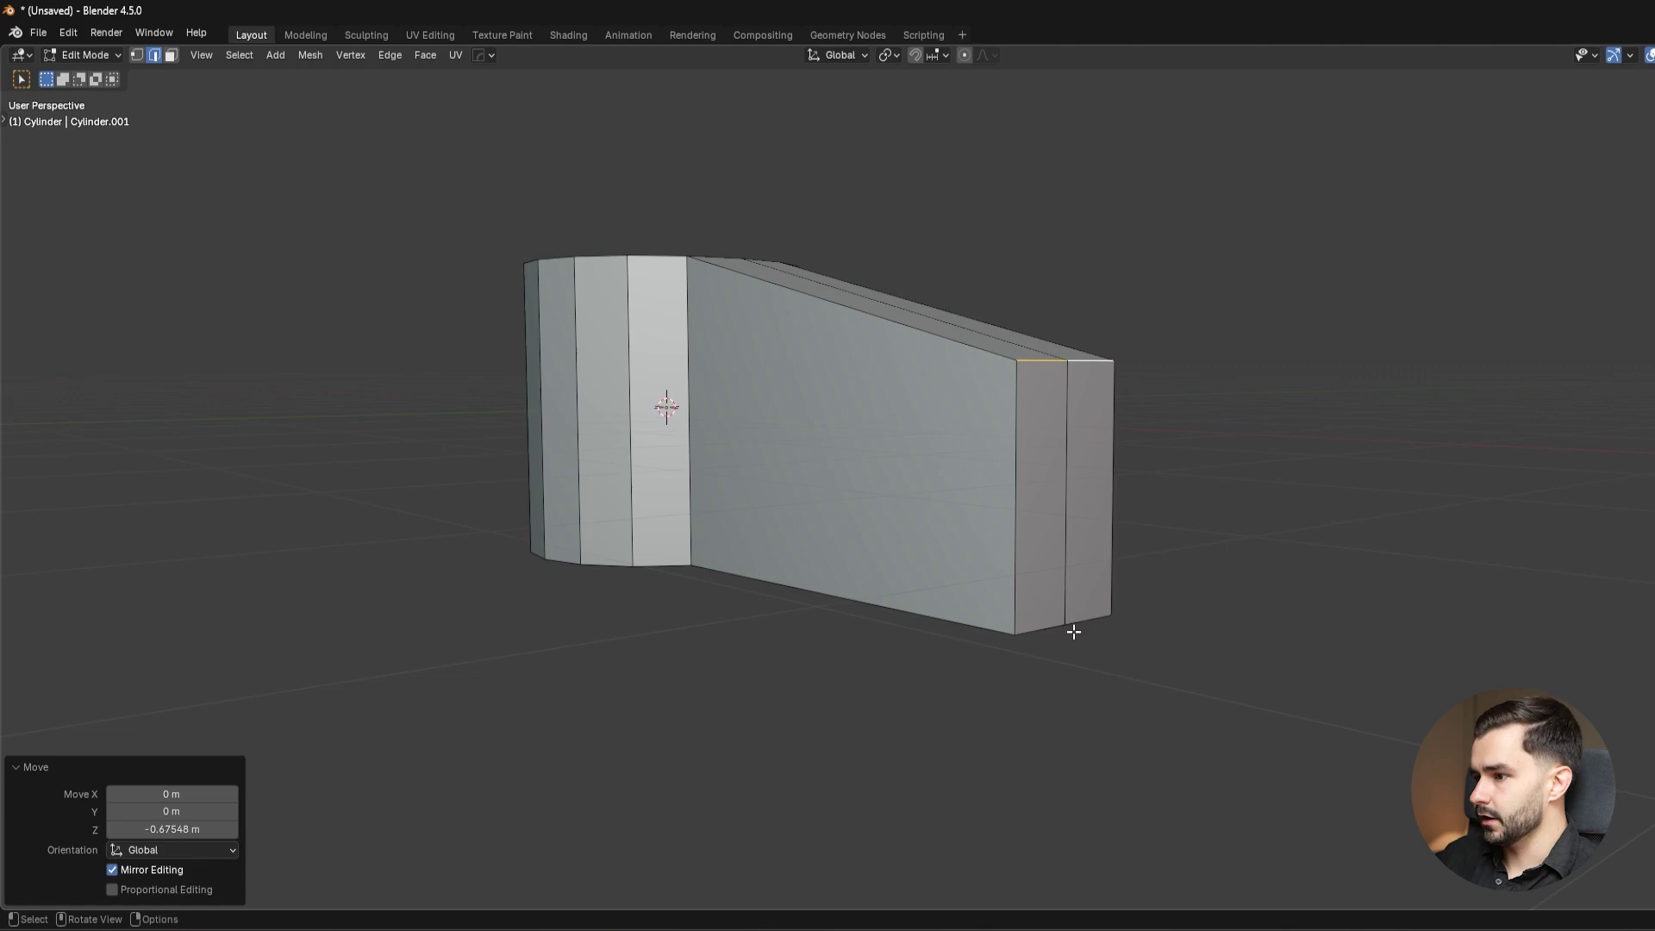
pyautogui.click(1073, 632)
pyautogui.press('g')
pyautogui.press('z')
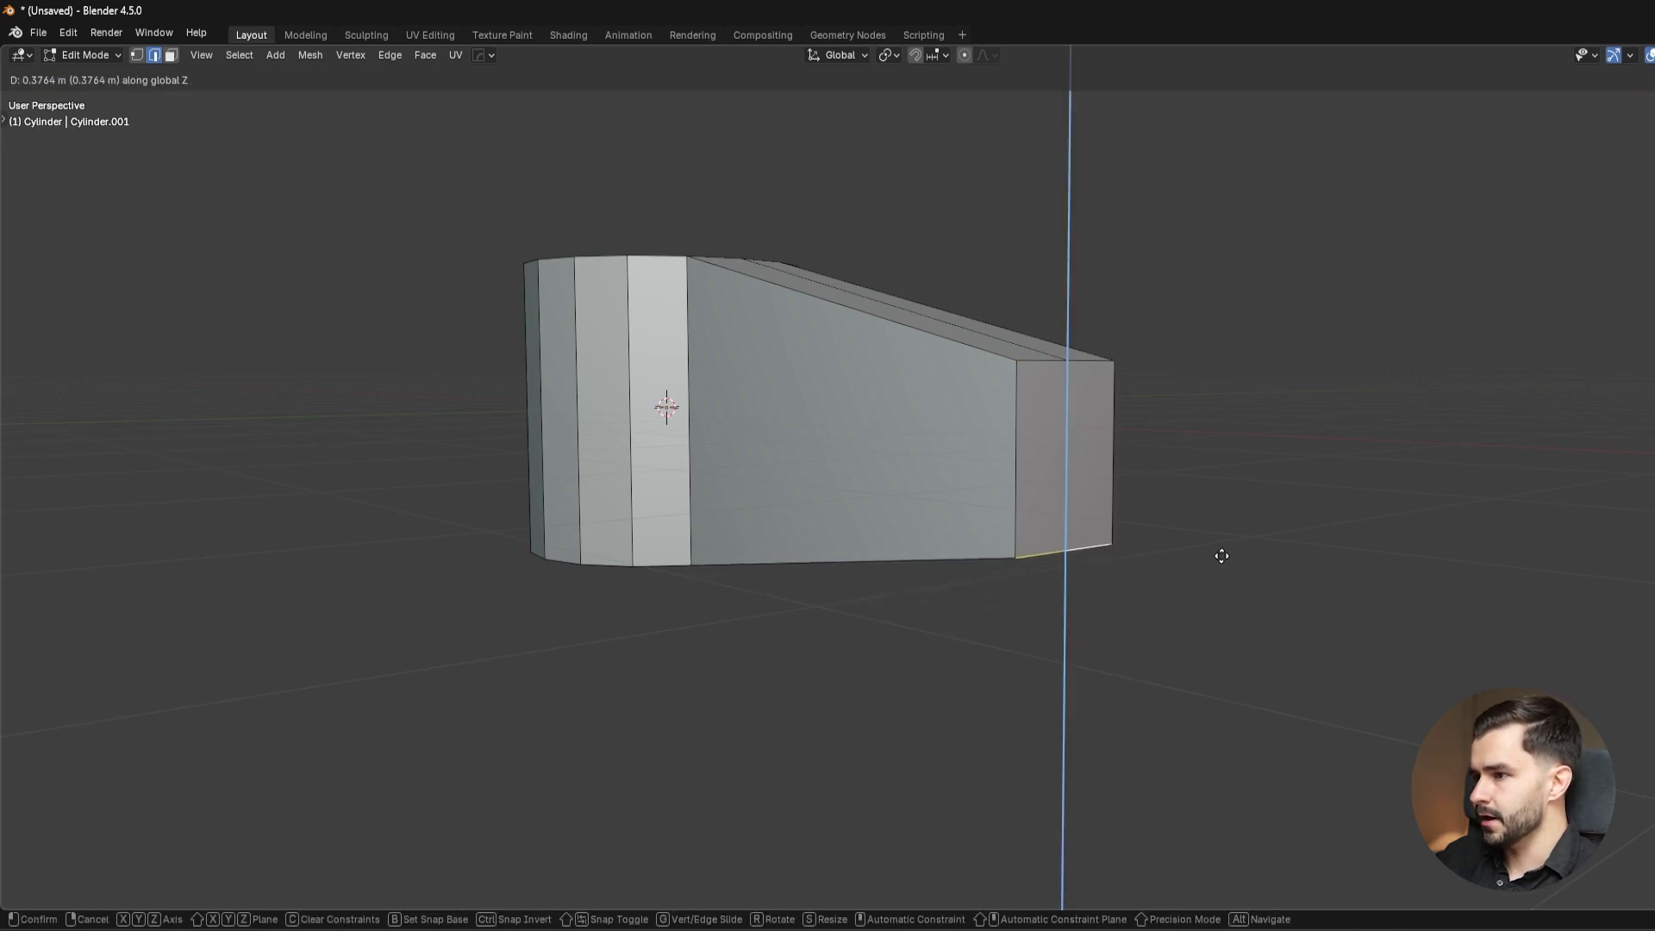
pyautogui.click(1221, 556)
# Bevel the upper and lower edges of the arm's end with a width of about 0.585 m and 2 segments.
pyautogui.click(1049, 362)
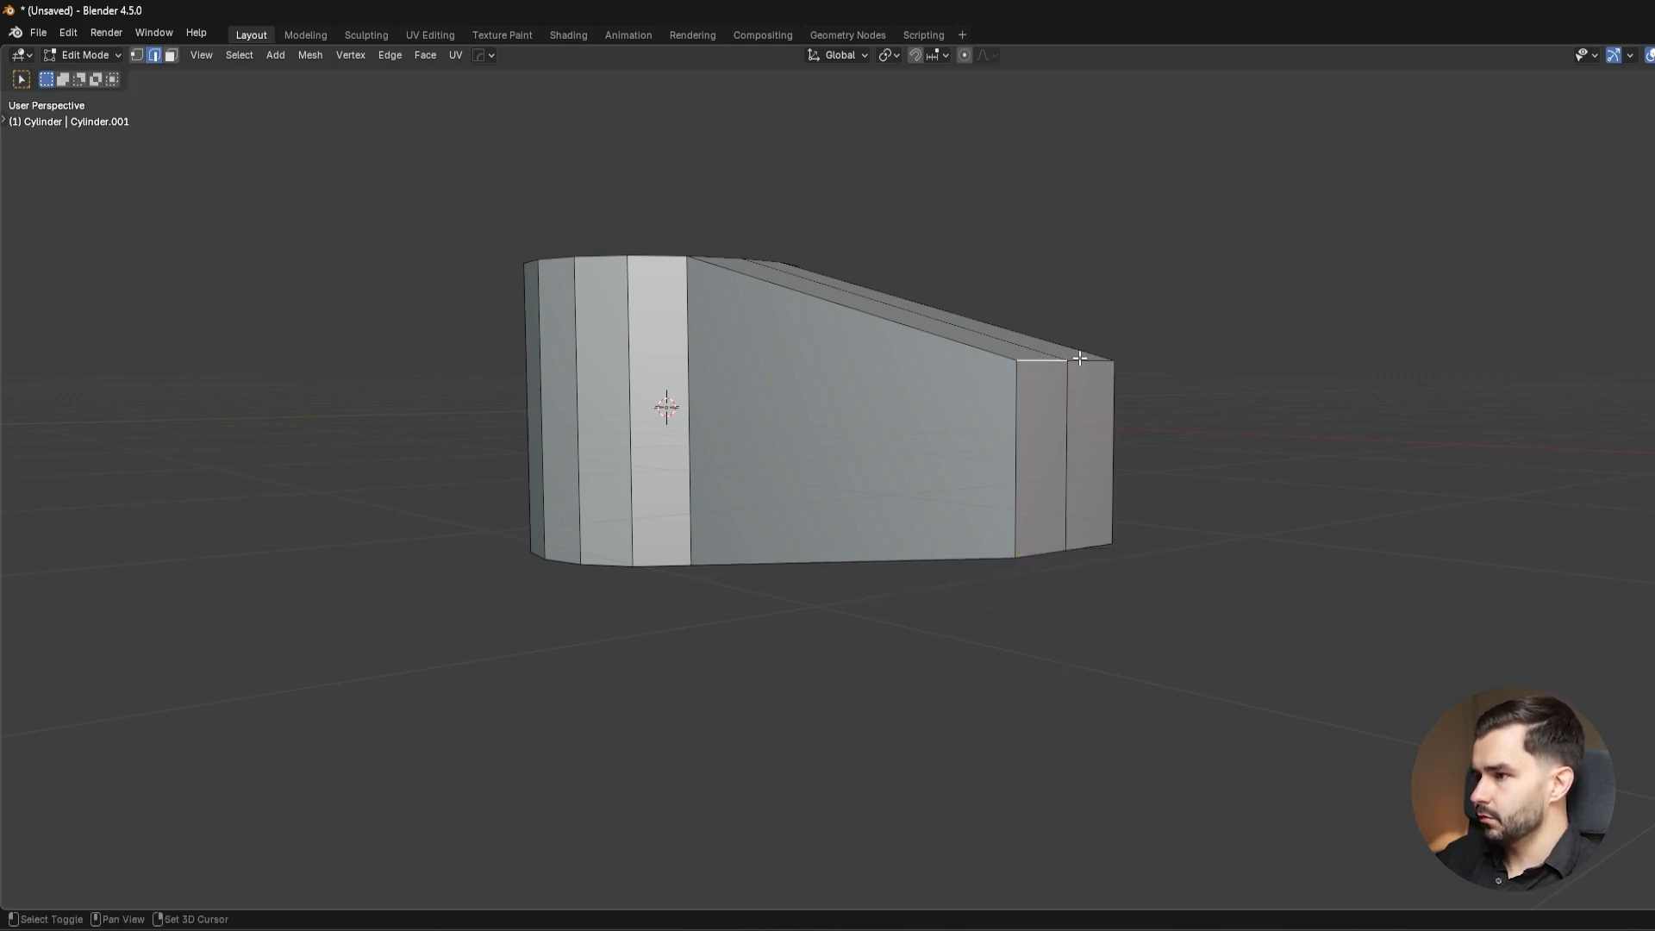
pyautogui.keyDown('shift'); pyautogui.click(1067, 549); pyautogui.keyUp('shift')
pyautogui.moveTo(1067, 550); pyautogui.dragTo(1182, 506, button='middle')
pyautogui.hotkey('ctrl', 'b')
pyautogui.scroll(-6, 1315, 589)
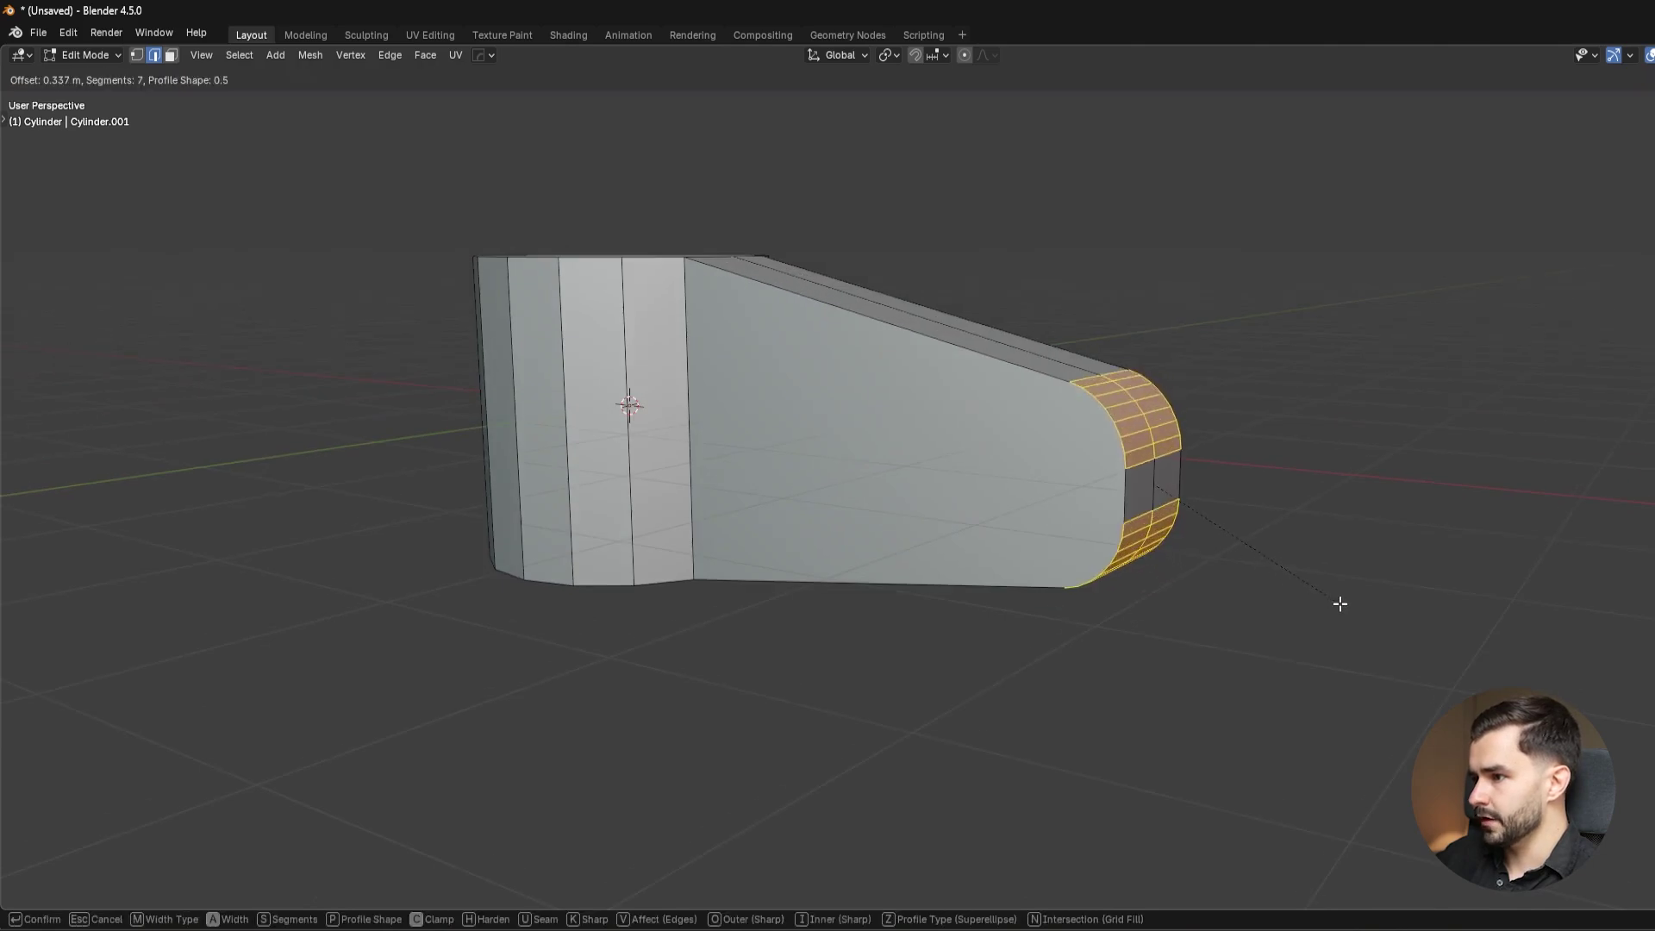
pyautogui.scroll(1, 1315, 589)
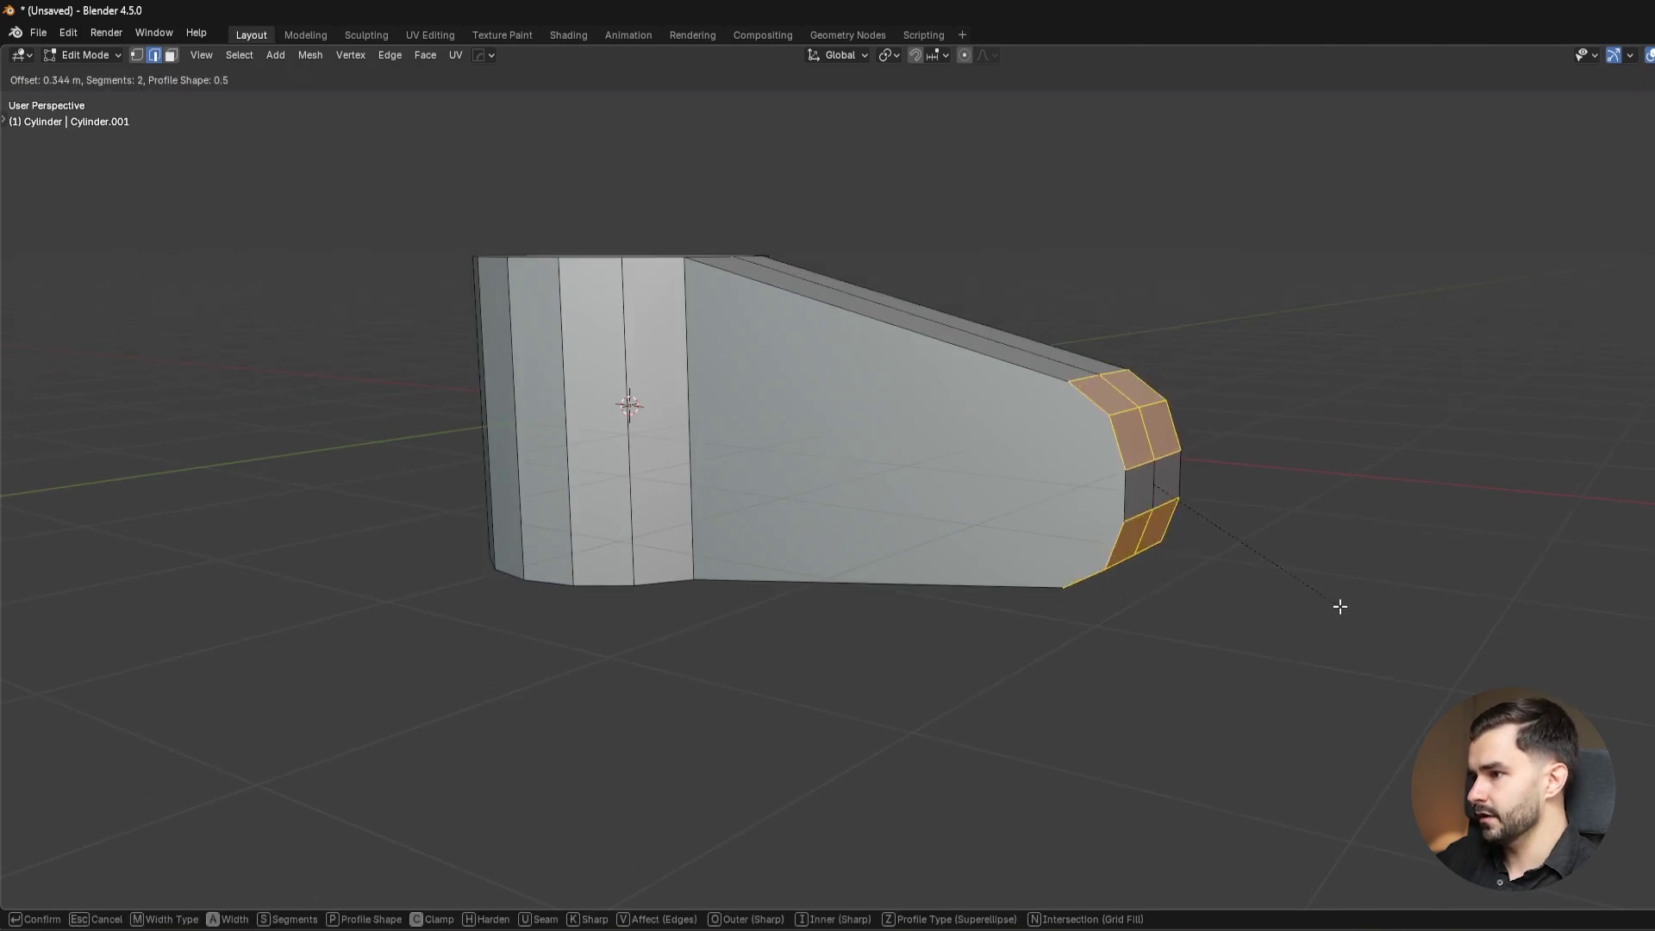
pyautogui.click(1380, 626)
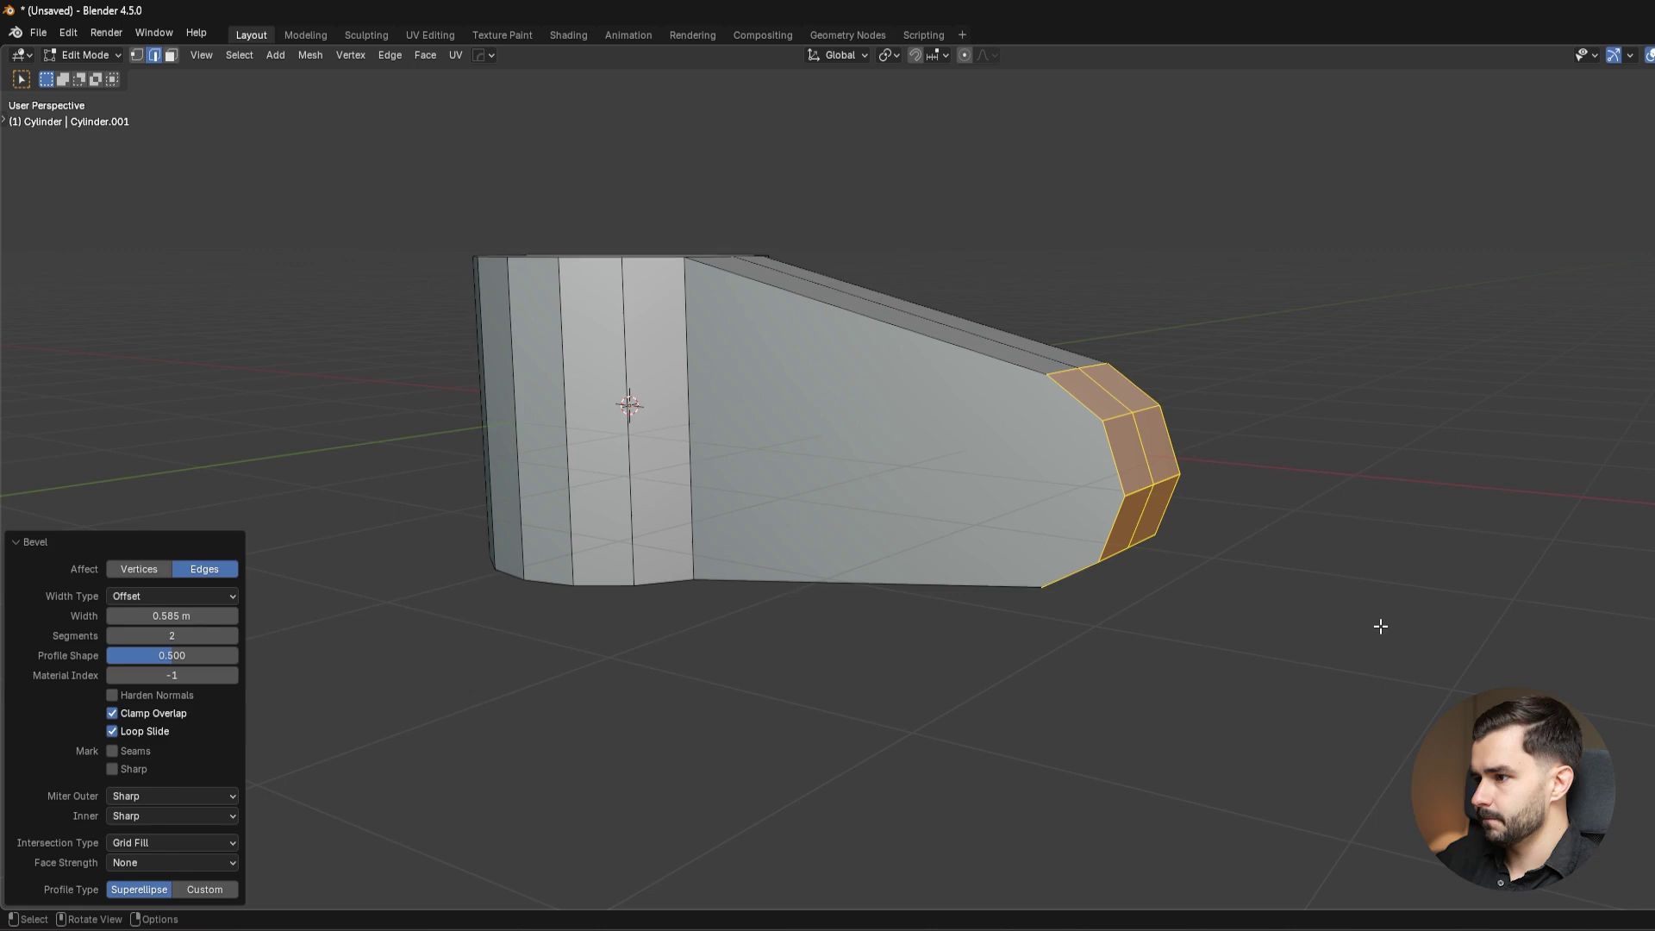
# Clean up the unconnected topology of the entire mesh.
pyautogui.press('a')
pyautogui.press('3')
pyautogui.moveTo(1163, 499)
pyautogui.mouseDown(button='middle')
pyautogui.moveTo(1189, 517)
pyautogui.moveTo(1168, 494)
pyautogui.mouseUp(button='middle')
# Connect the upper and lower vertices where the arm's rounded end begins with a vertical edge on both sides.
pyautogui.click(1104, 563)
pyautogui.press('Tab')
pyautogui.click(897, 554)
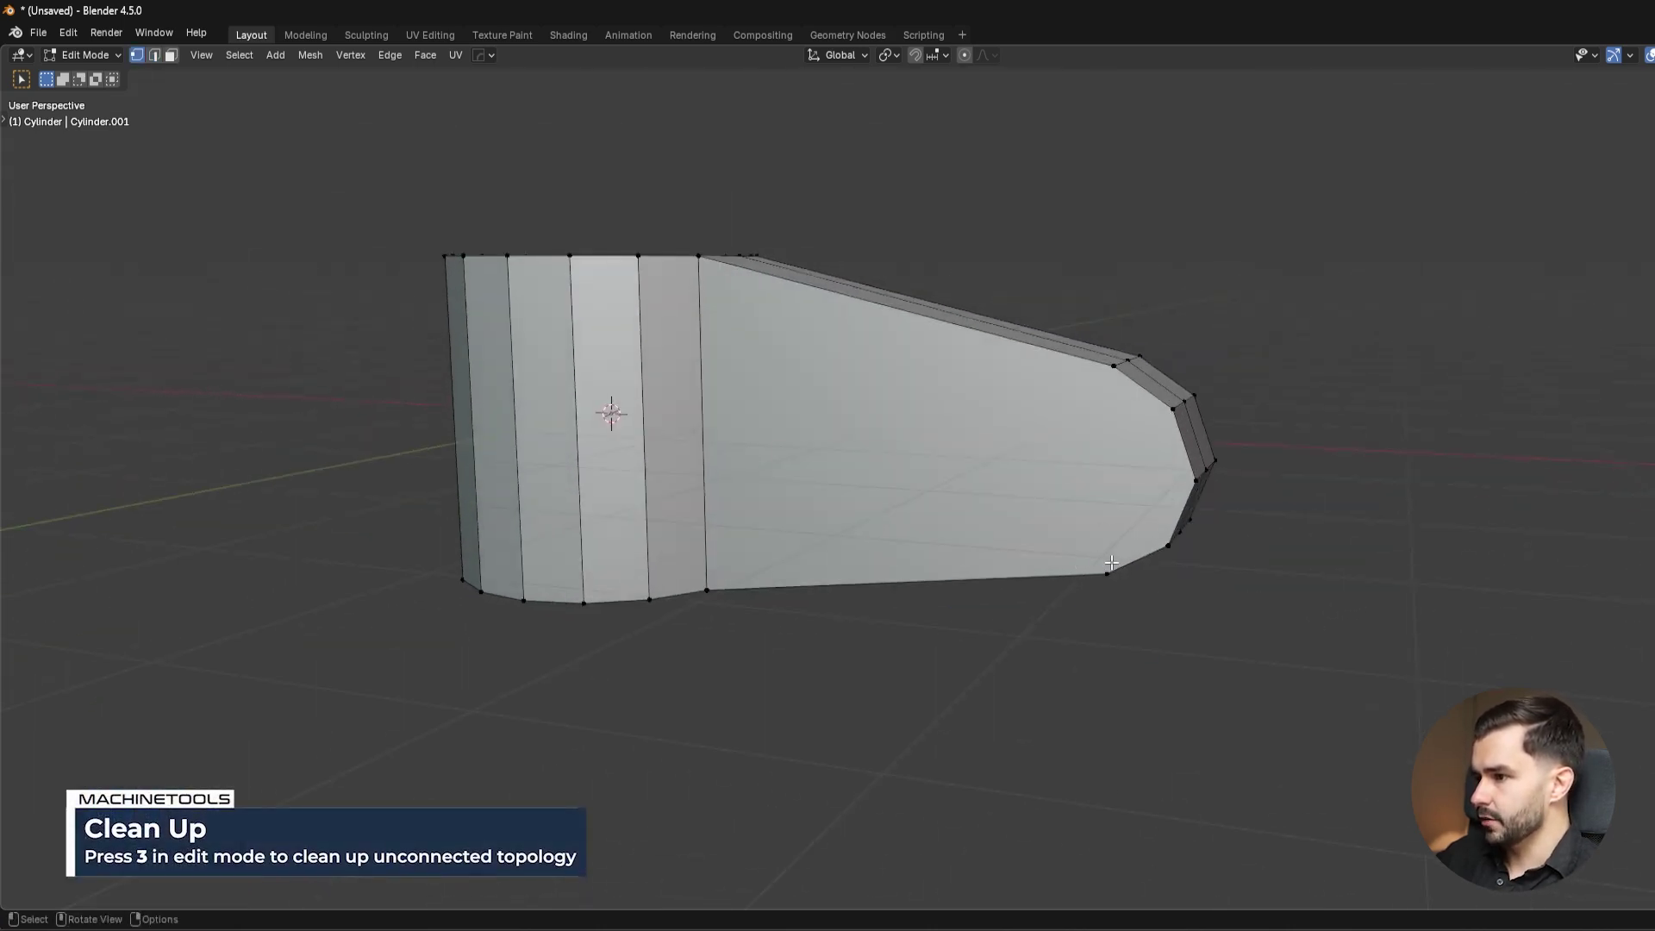
pyautogui.keyDown('shift'); pyautogui.click(1107, 573); pyautogui.keyUp('shift')
pyautogui.keyDown('shift'); pyautogui.click(1112, 379); pyautogui.keyUp('shift')
pyautogui.moveTo(1112, 382); pyautogui.dragTo(798, 417, button='middle')
pyautogui.moveTo(940, 566); pyautogui.dragTo(1030, 383, button='middle')
# Add 5 evenly spaced, unslid loop cuts across the arm between the cylinder and the rounded end.
pyautogui.hotkey('ctrl', 'r')
pyautogui.scroll(3, 1031, 384)
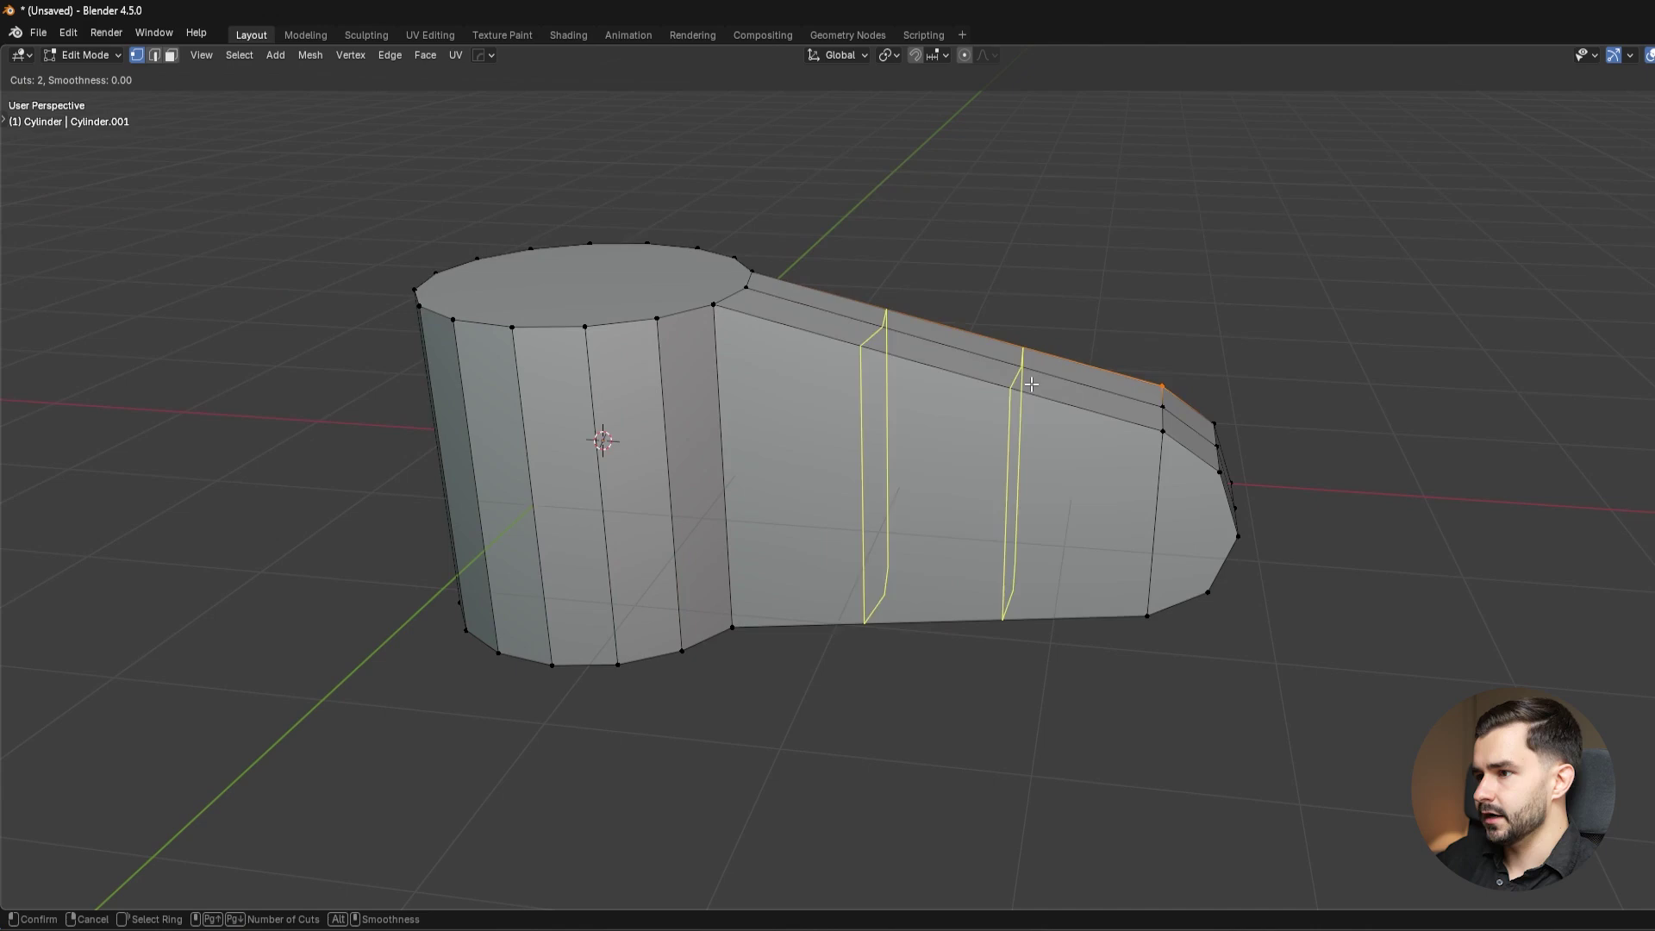
pyautogui.scroll(1, 1031, 383)
pyautogui.click(1034, 383)
pyautogui.rightClick(1044, 382)
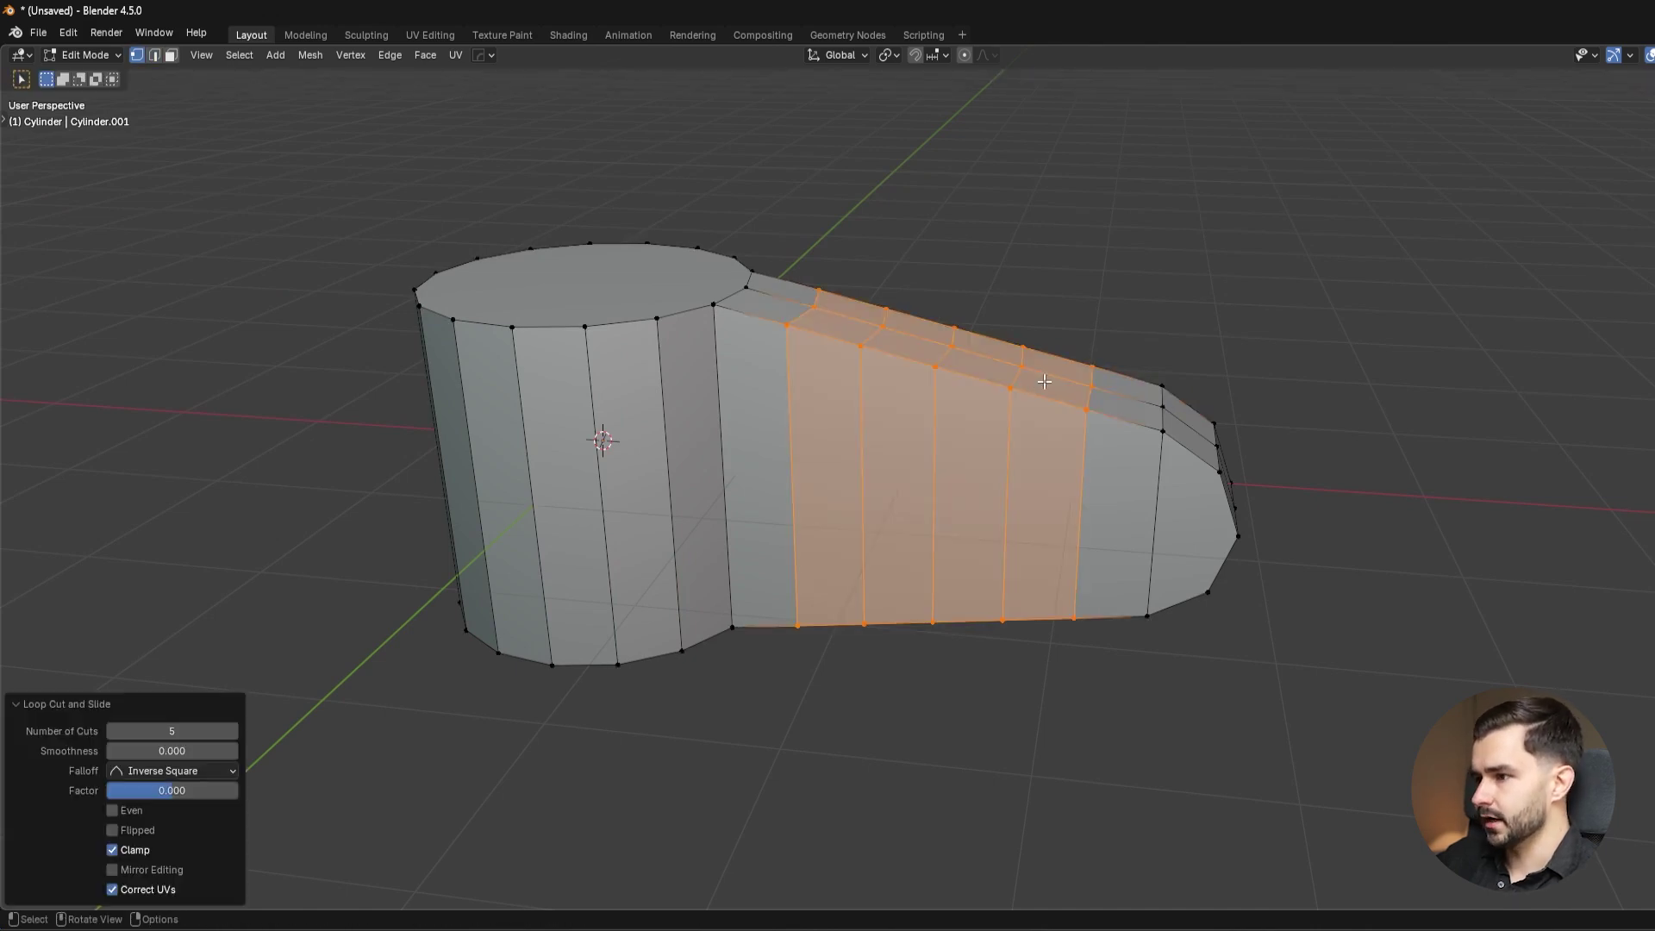
# Grid Fill the cylinder's top face with a span of 4 and an offset of 2.
pyautogui.moveTo(1274, 500); pyautogui.dragTo(1071, 533, button='middle')
pyautogui.press('Tab')
pyautogui.click(783, 350)
pyautogui.click(676, 313)
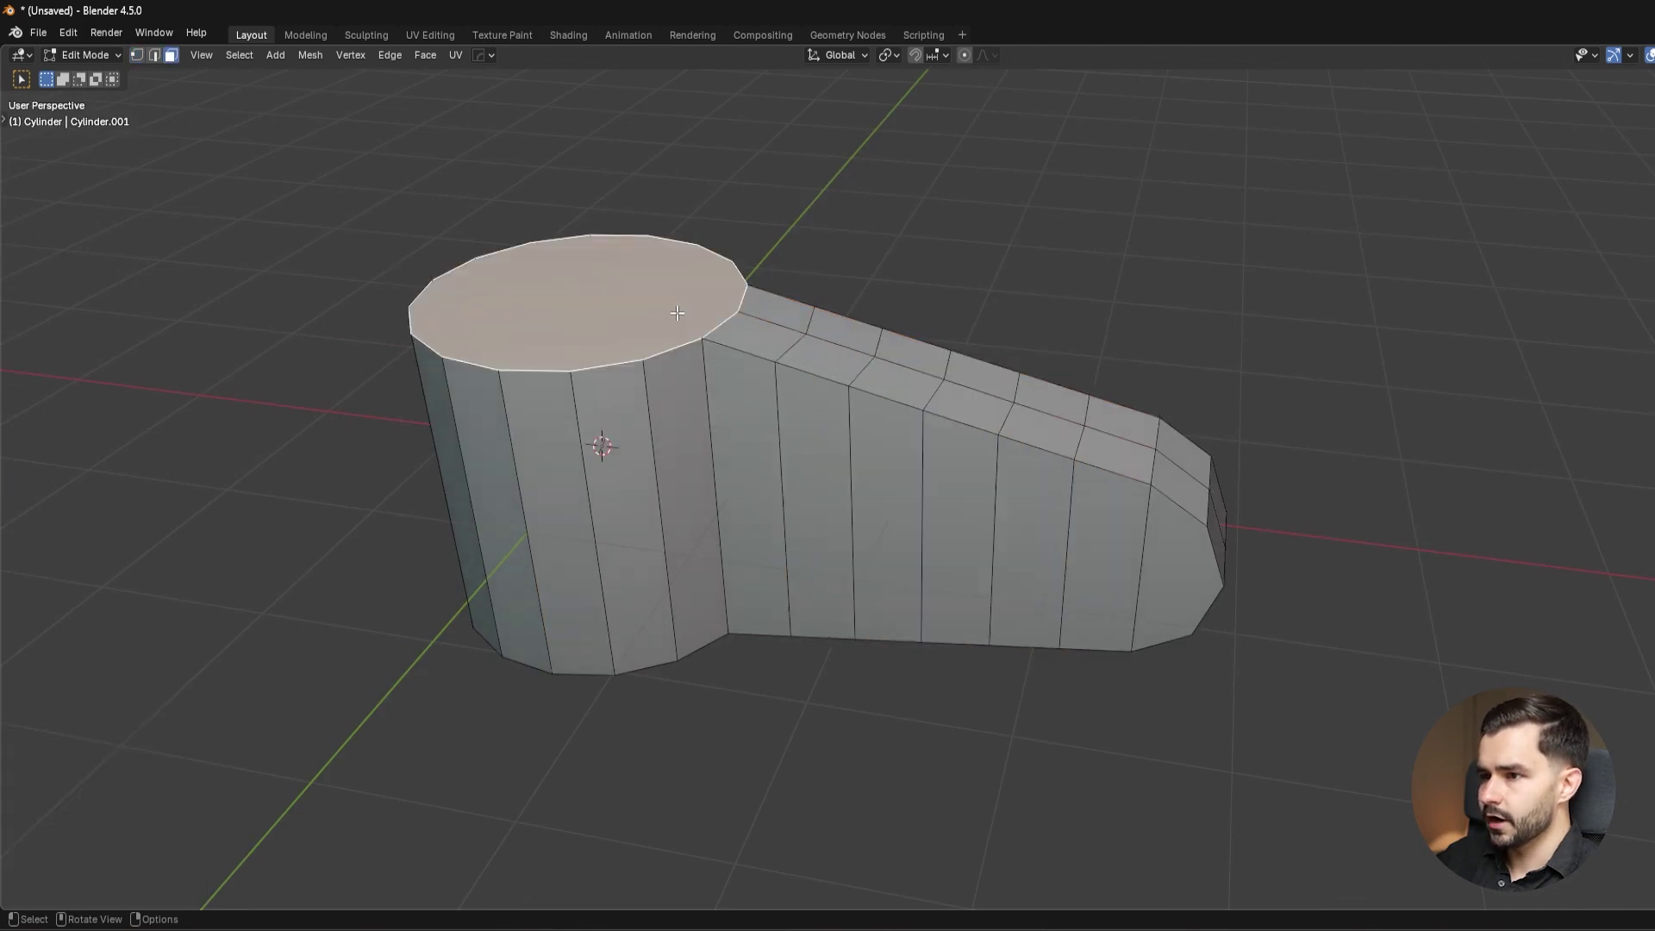
pyautogui.press('F3')
pyautogui.write('grid f')
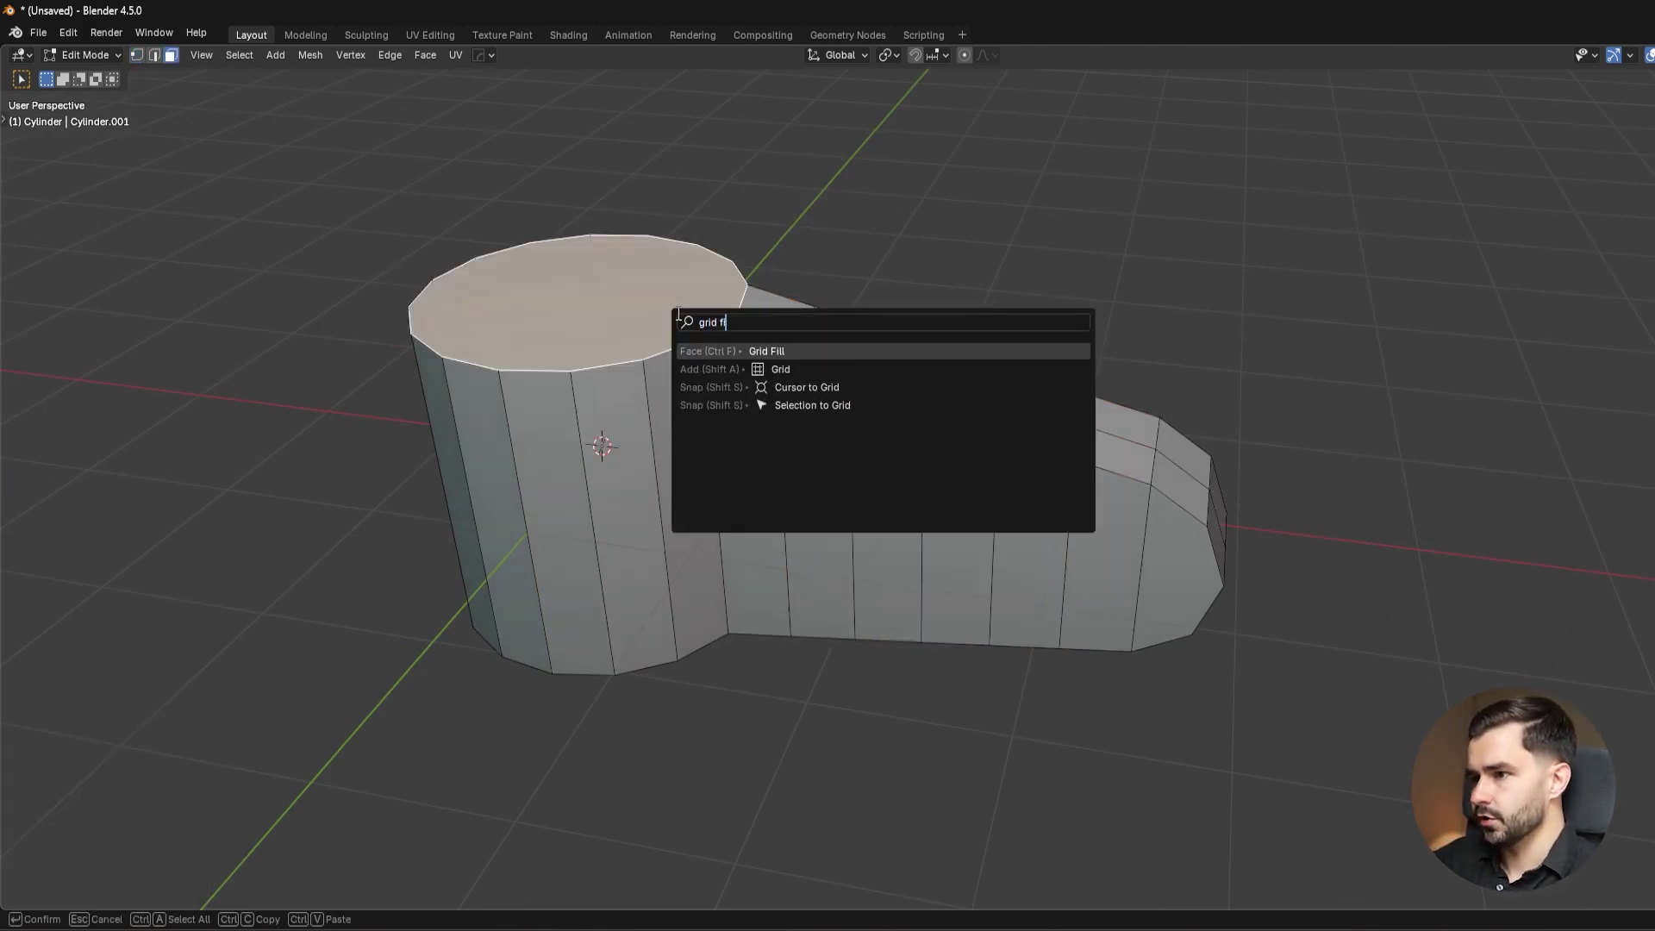
pyautogui.press('Return')
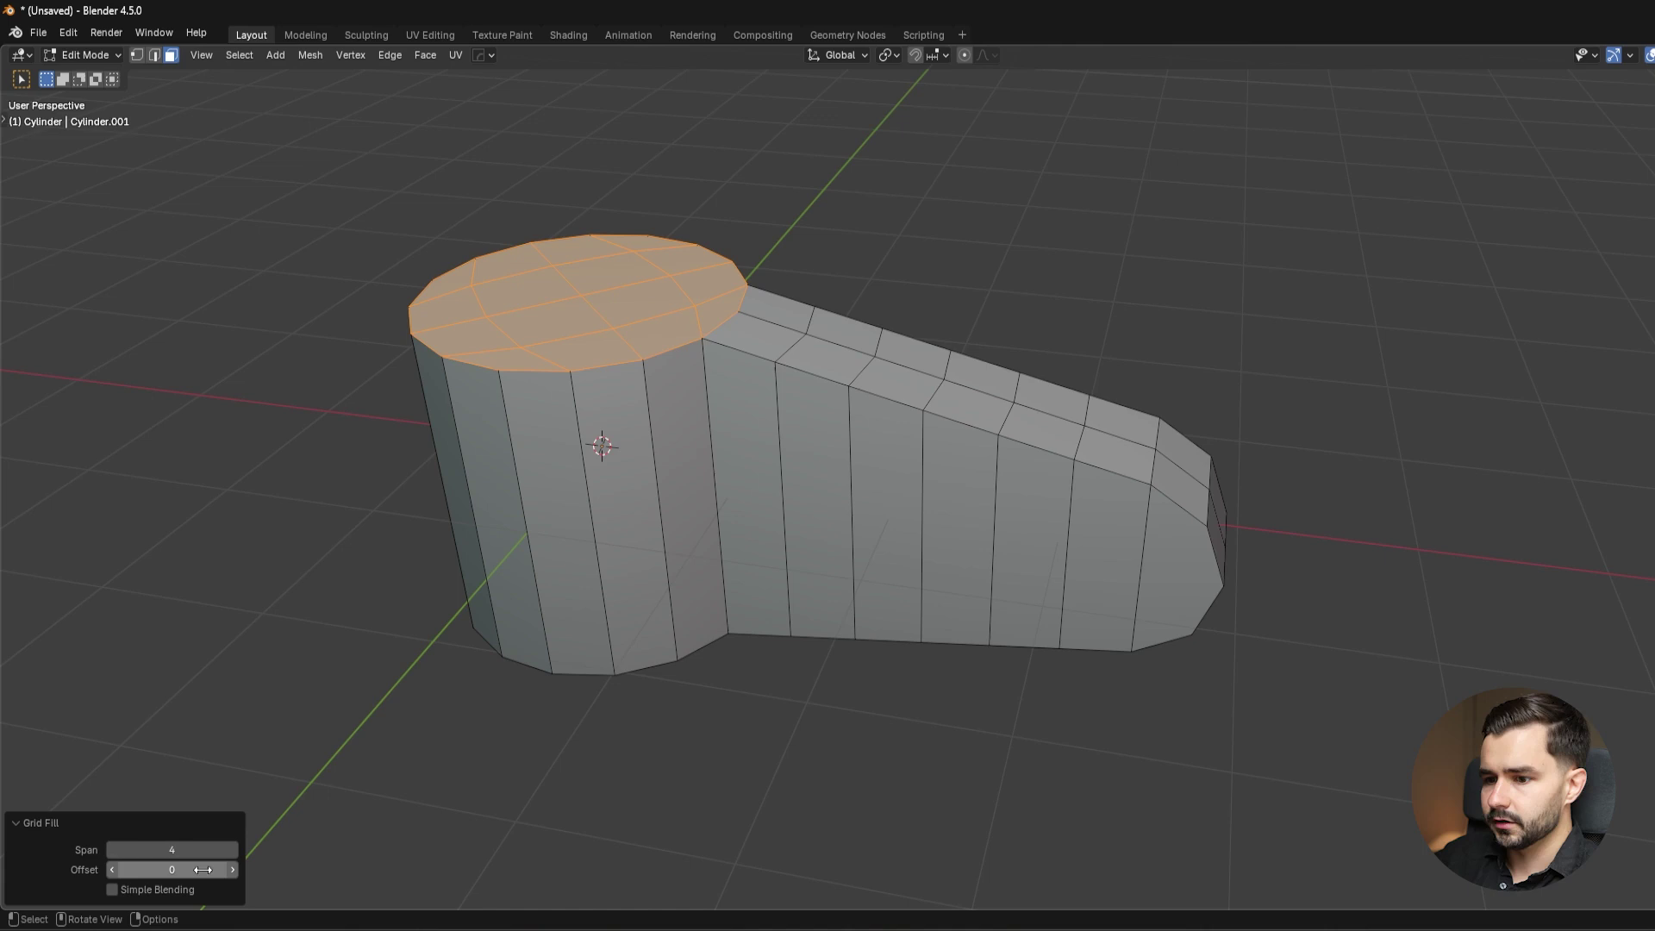
pyautogui.click(232, 870)
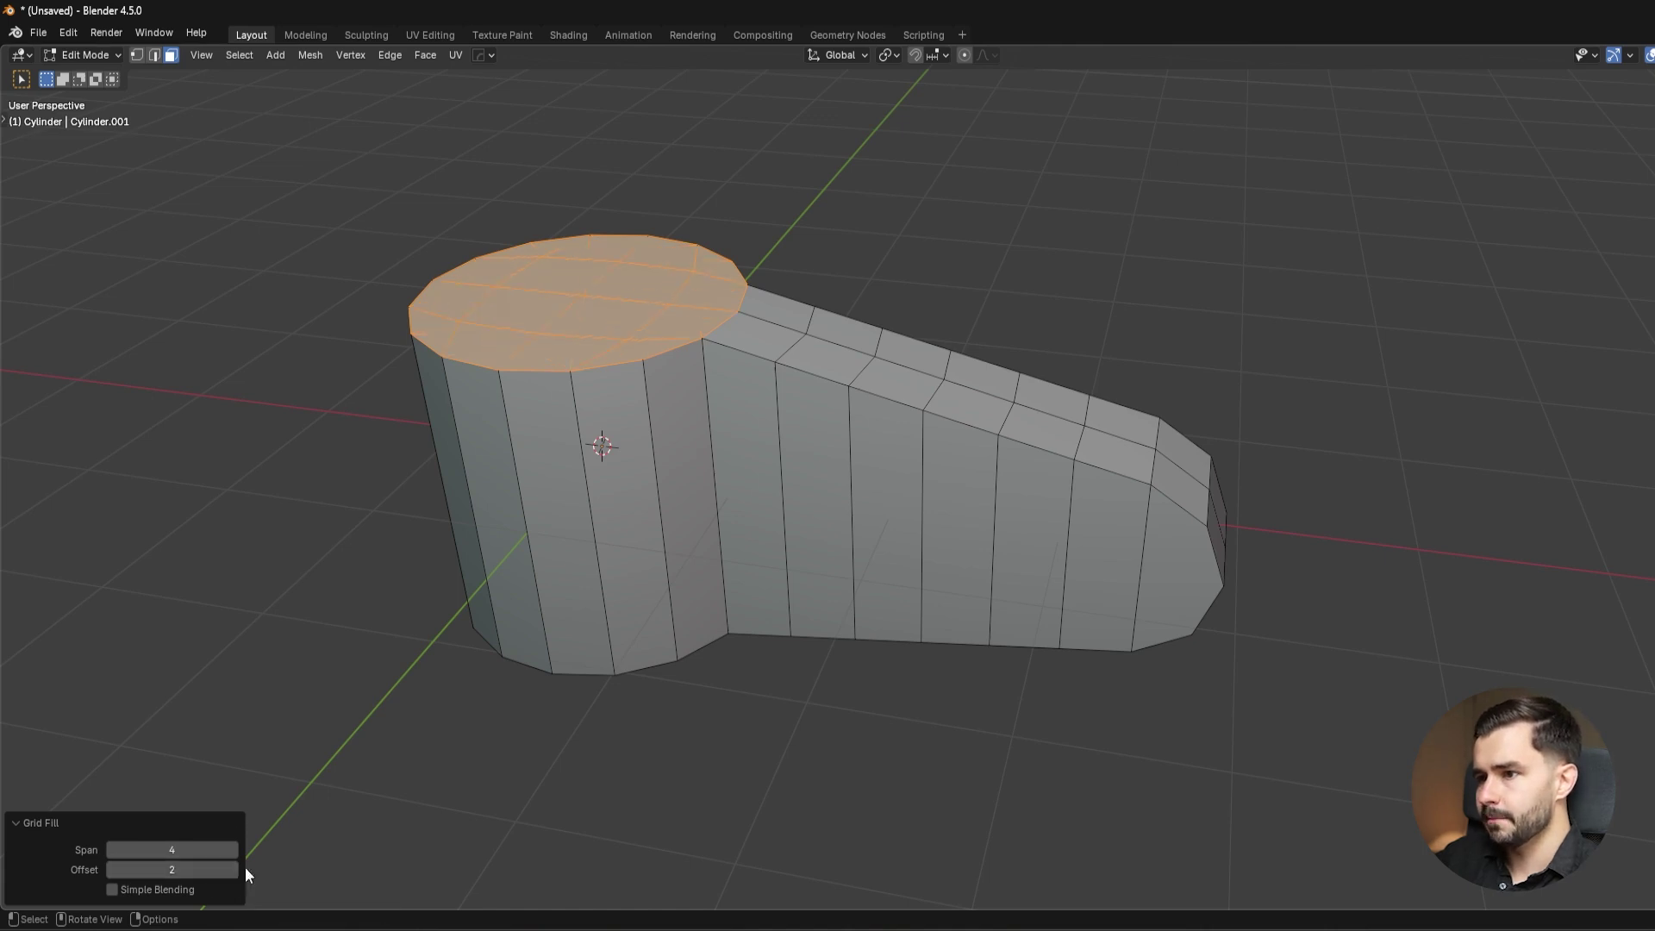
pyautogui.moveTo(1055, 548); pyautogui.dragTo(1094, 483, button='middle')
pyautogui.hotkey('ctrl', 'r')
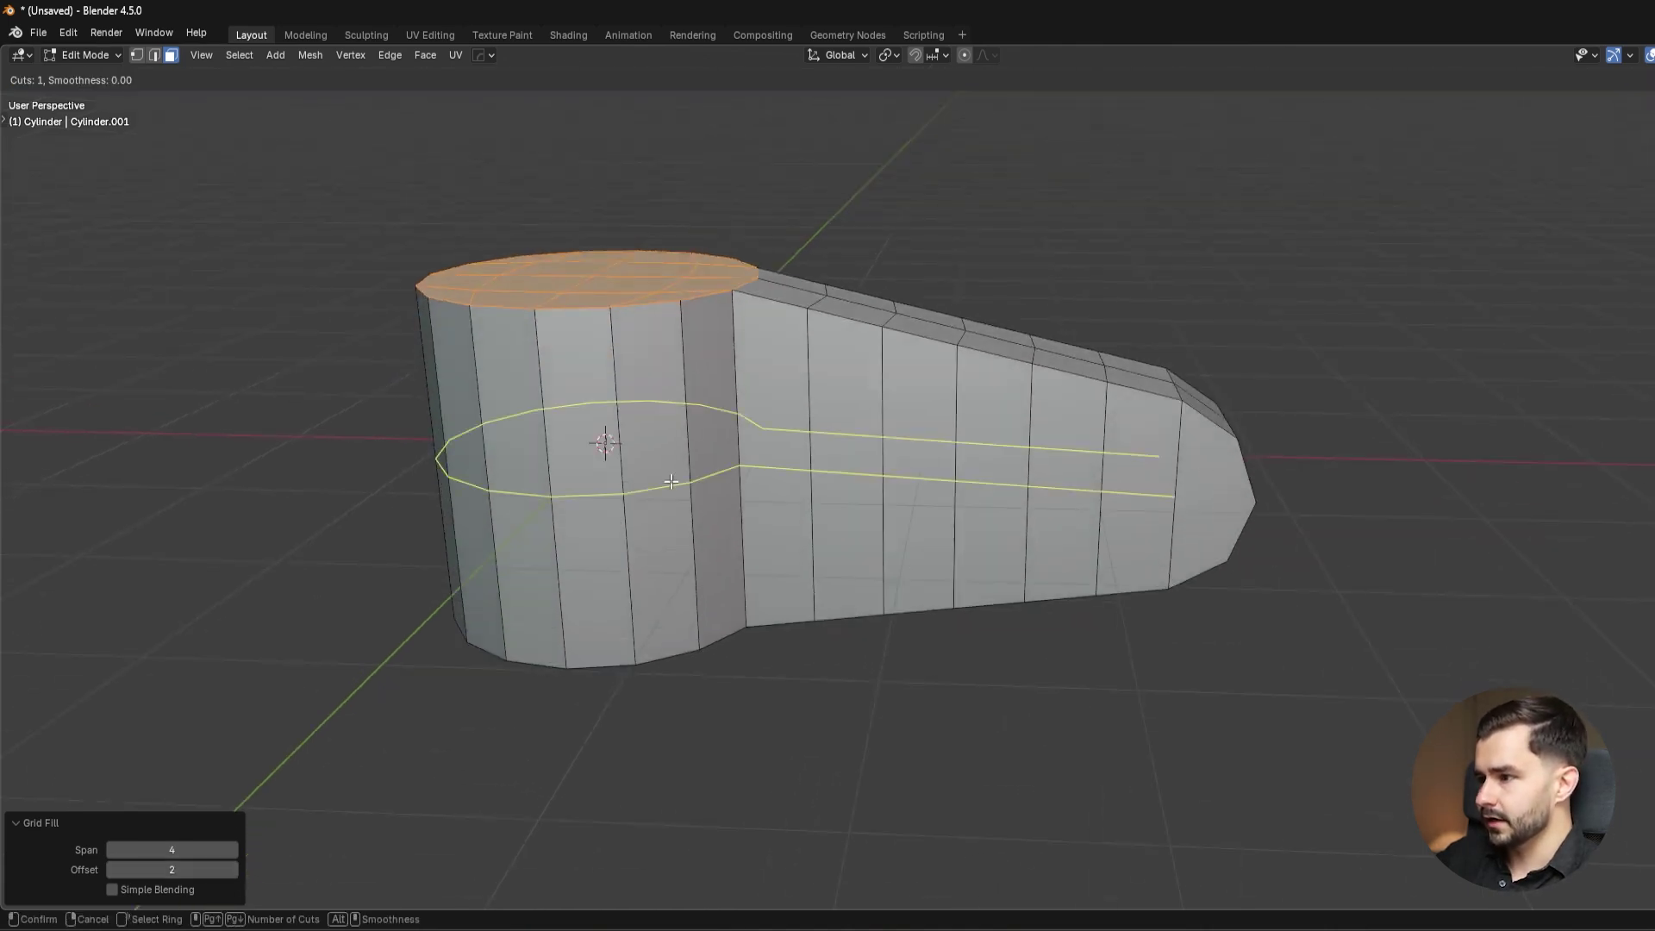
pyautogui.rightClick(671, 481)
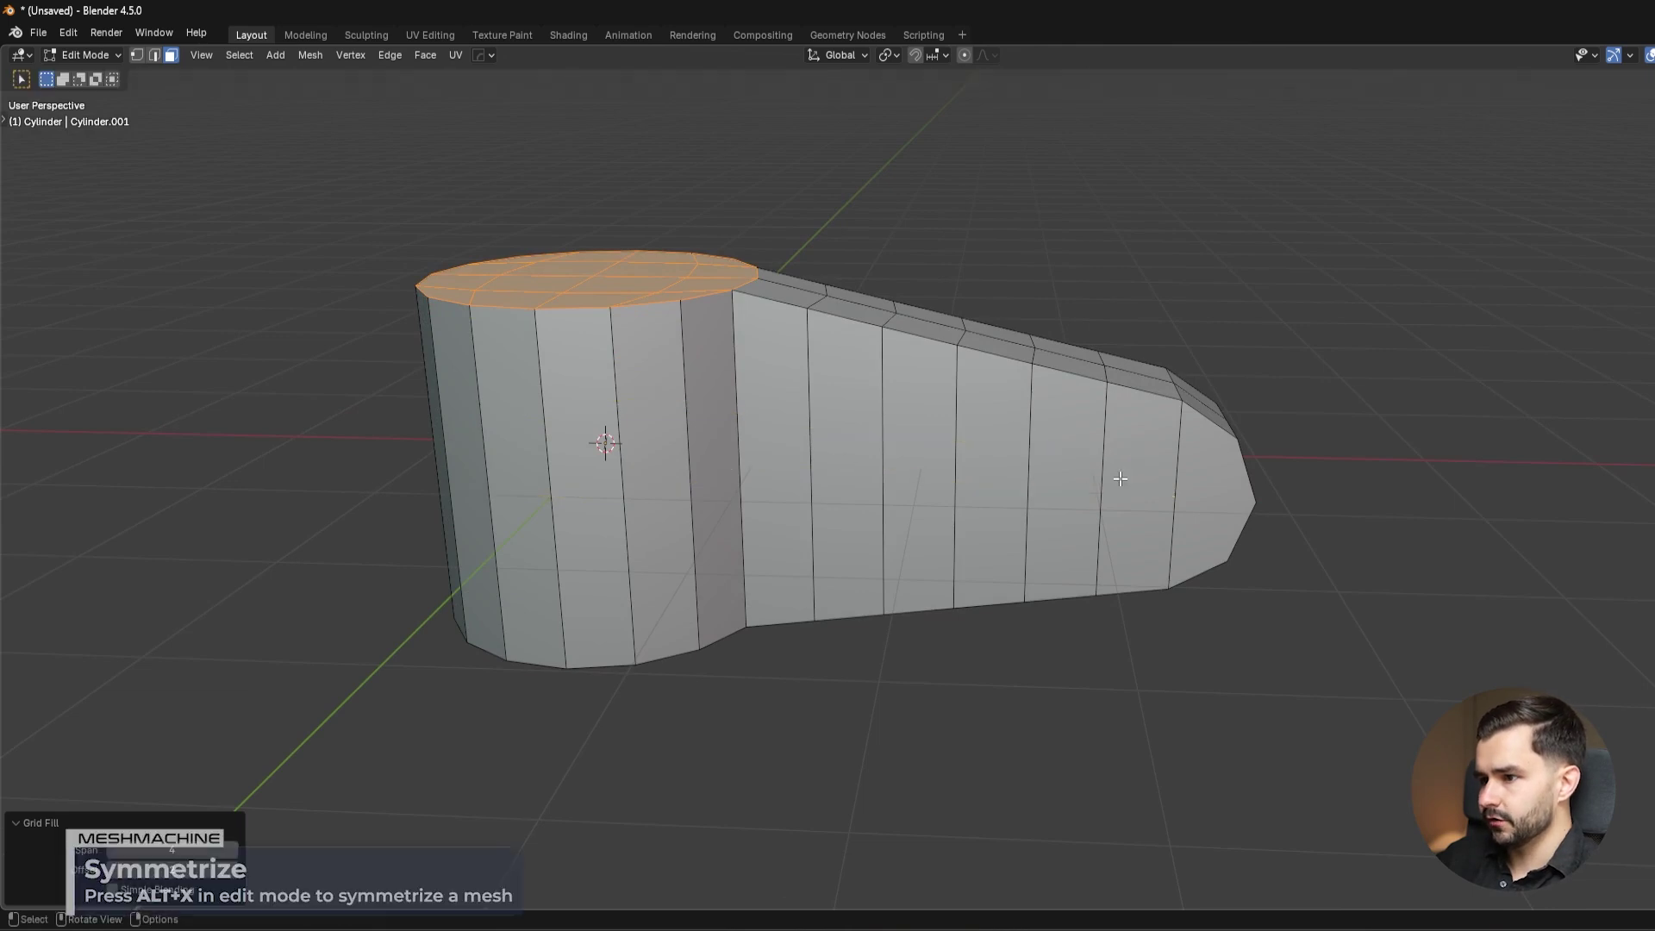
# Symmetrize the mesh across X and add one centered horizontal loop cut around the cylinder and arms.
pyautogui.hotkey('alt', 'x')
pyautogui.moveTo(653, 413); pyautogui.dragTo(854, 378, button='middle')
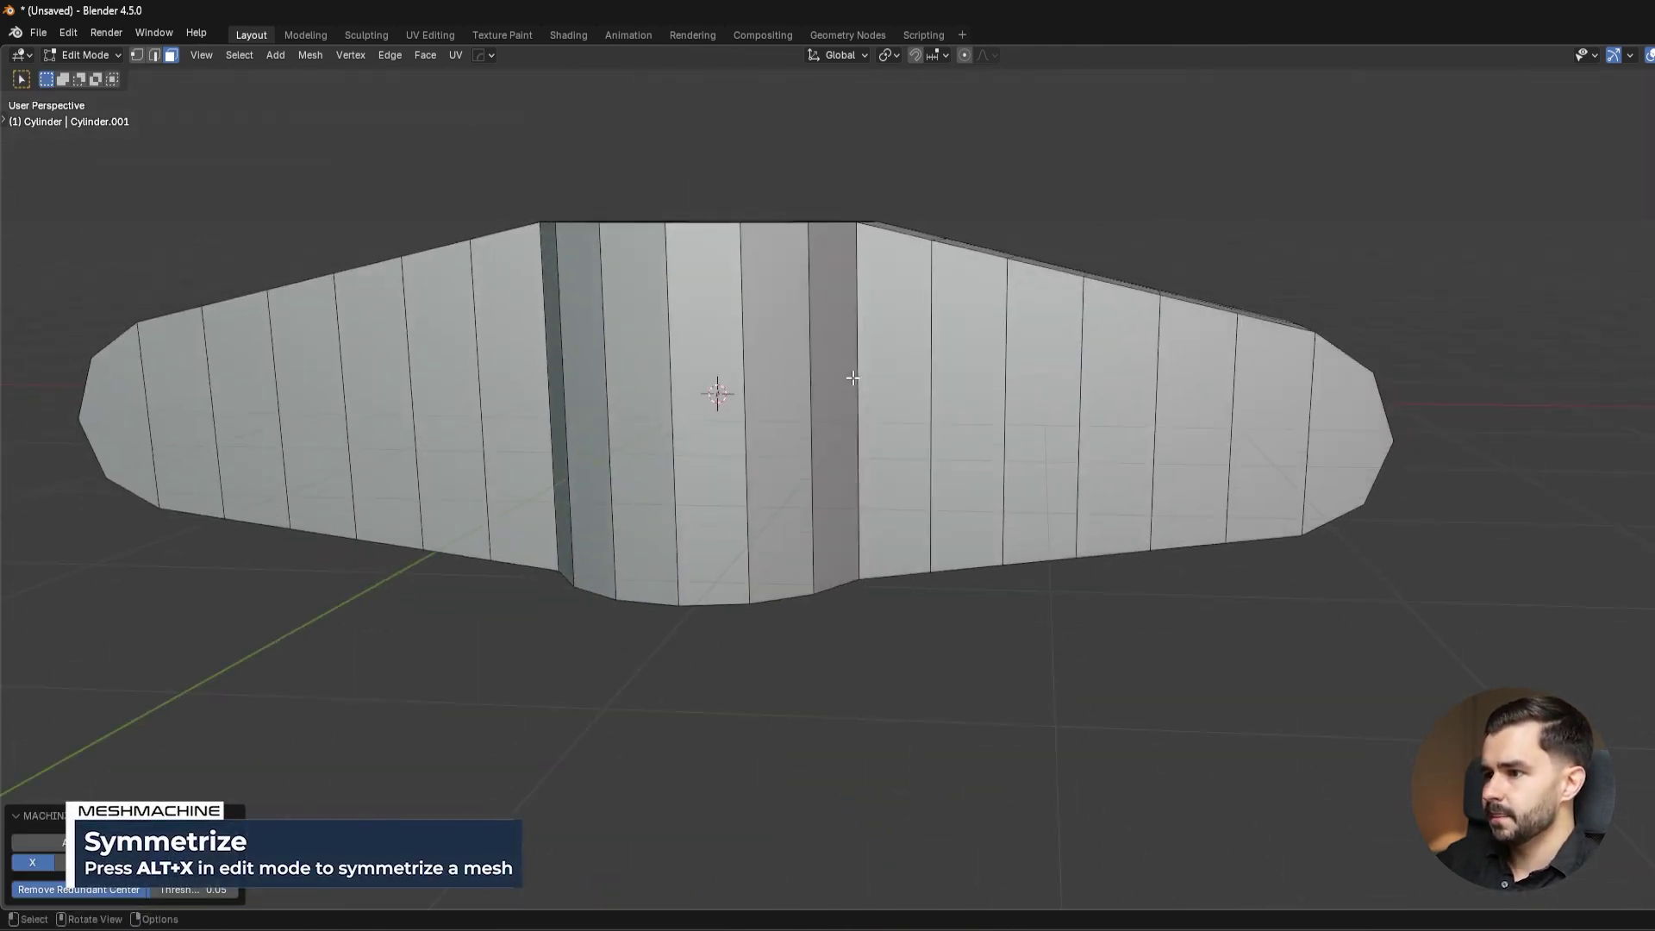
pyautogui.hotkey('ctrl', 'r')
pyautogui.click(839, 388)
pyautogui.rightClick(837, 392)
# Join the end vertex of the horizontal loop cut to the tip vertex of the positive X arm.
pyautogui.press('1')
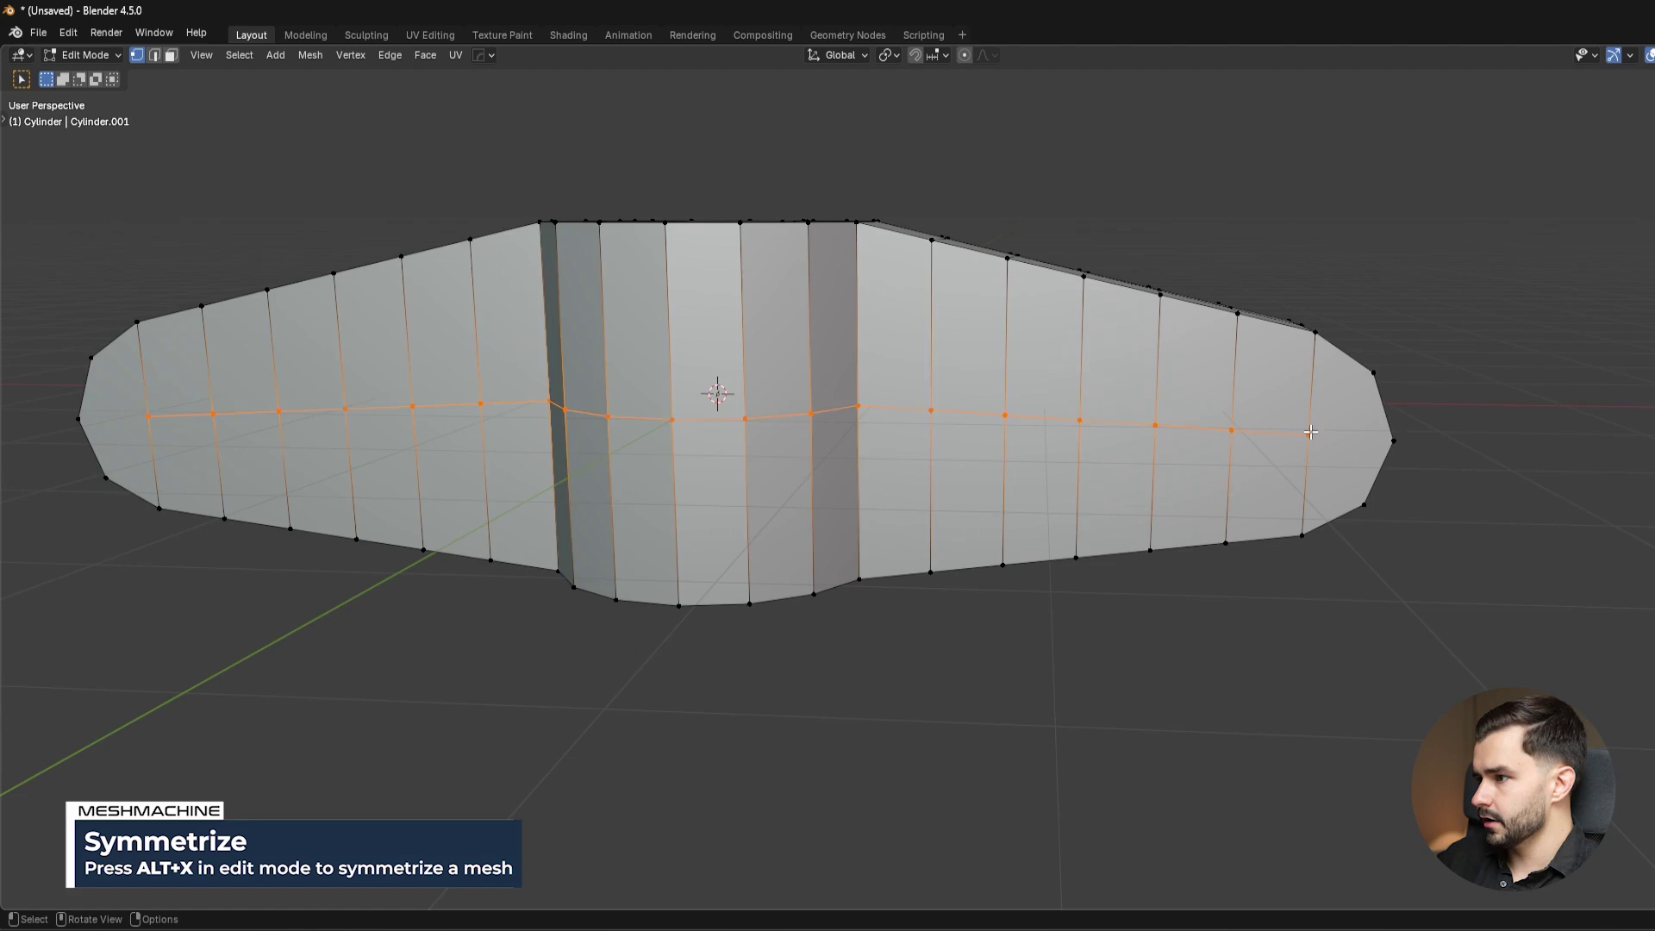
pyautogui.click(1307, 436)
pyautogui.keyDown('shift'); pyautogui.click(1391, 440); pyautogui.keyUp('shift')
pyautogui.press('j')
# Symmetrize the mesh across X and across Y from negative to positive, with Remove Redundant Center turned off.
pyautogui.moveTo(1314, 471); pyautogui.dragTo(1130, 446, button='middle')
pyautogui.hotkey('alt', 'x')
pyautogui.hotkey('alt', 'x')
pyautogui.click(116, 883)
pyautogui.moveTo(643, 639); pyautogui.dragTo(823, 441, button='middle')
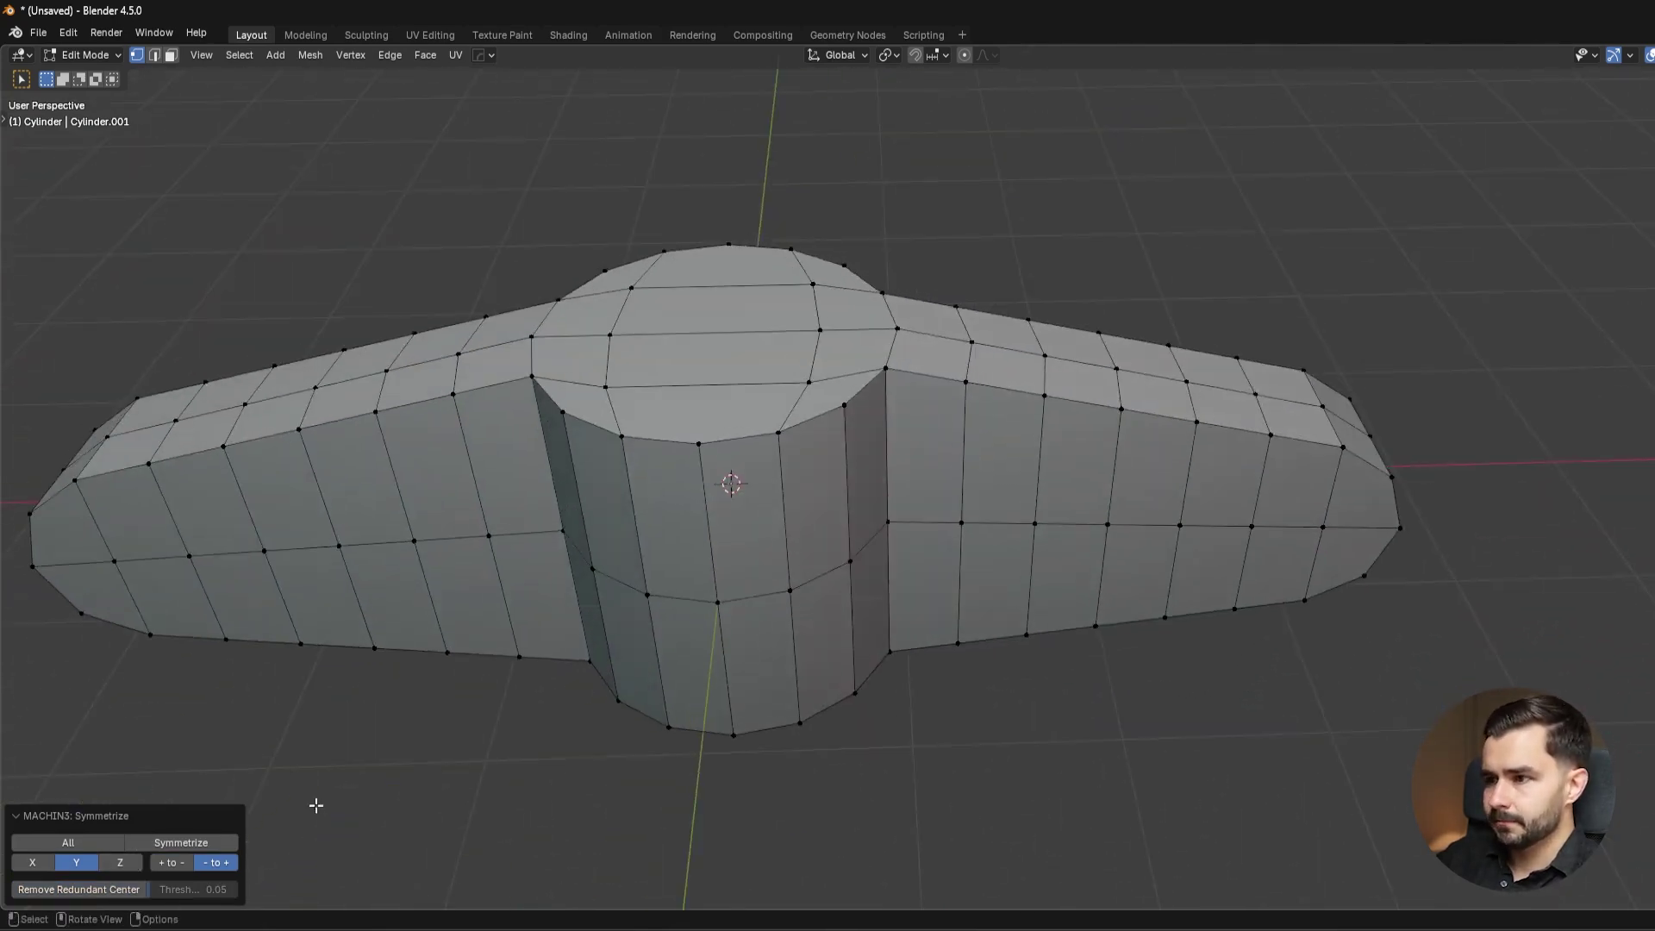
# Undo the symmetrizing, the vertex connection and the horizontal loop cut, back to the single-arm mesh with the grid-filled top.
pyautogui.hotkey('ctrl', 'z')
pyautogui.hotkey('ctrl', 'z')
pyautogui.hotkey('ctrl', 'z')
pyautogui.hotkey('ctrl', 'z')
pyautogui.hotkey('ctrl', 'z')
pyautogui.hotkey('ctrl', 'z')
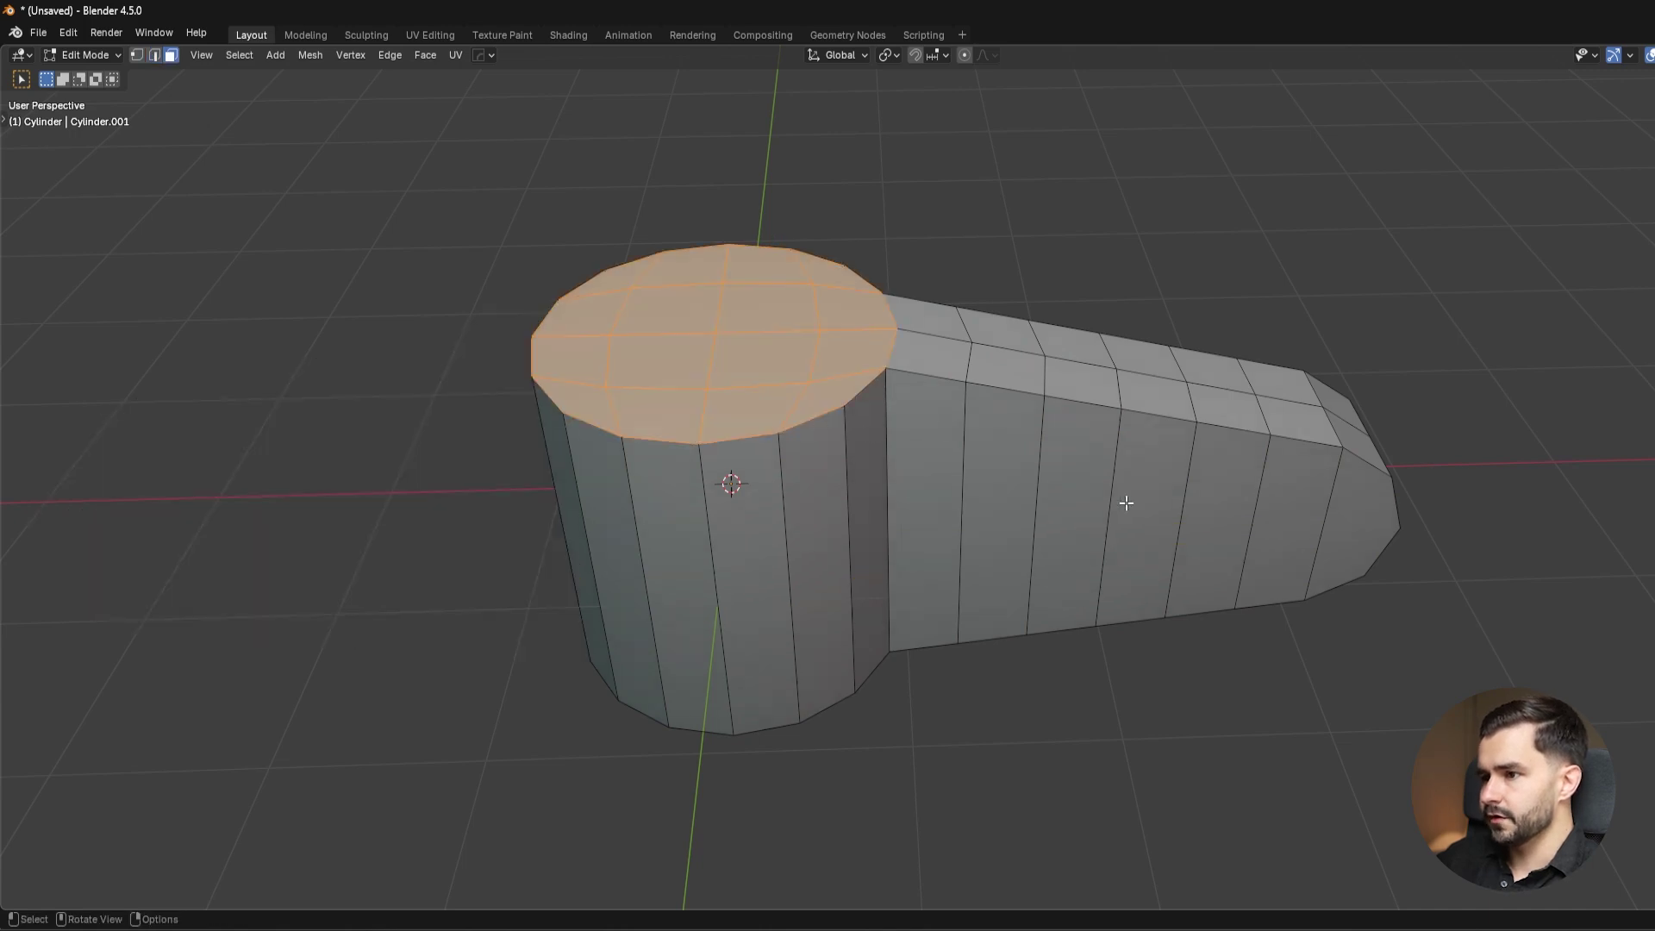
# Symmetrize the mesh across X from positive to negative and toggle the Remove Redundant Center option.
pyautogui.hotkey('alt', 'x')
pyautogui.click(104, 890)
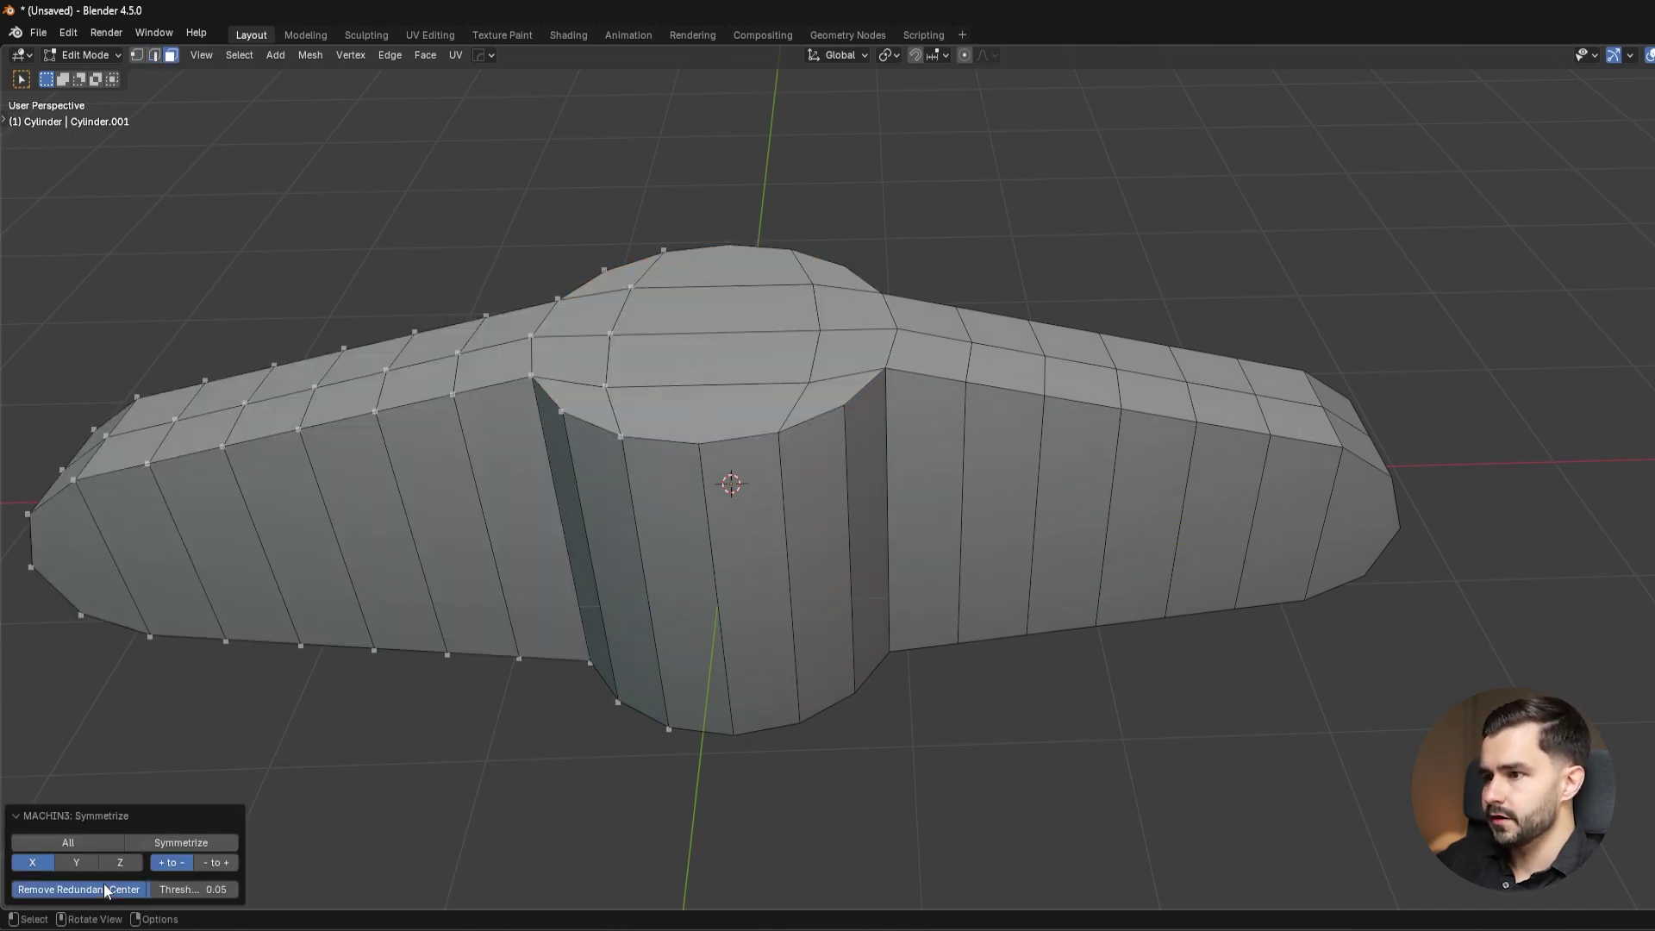
# Turn off Remove Redundant Center for the X symmetrize and add a horizontal loop cut around the side walls.
pyautogui.click(106, 889)
pyautogui.moveTo(1155, 589); pyautogui.dragTo(1146, 509, button='middle')
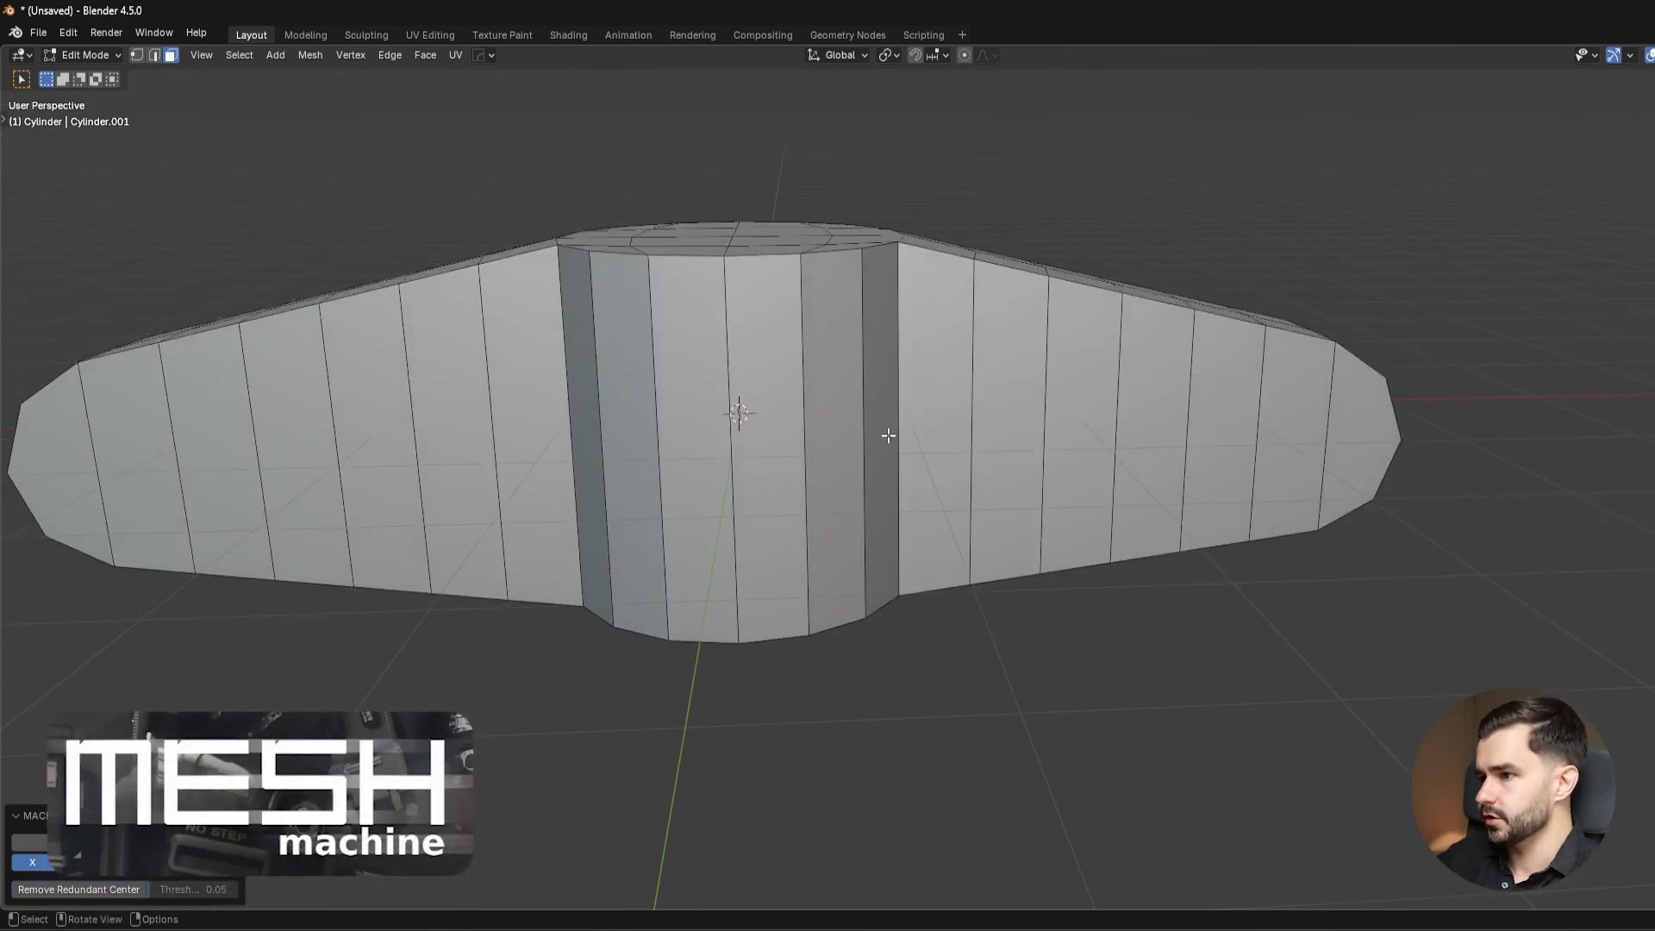
pyautogui.moveTo(887, 435); pyautogui.dragTo(815, 404, button='middle')
pyautogui.hotkey('ctrl', 'r')
pyautogui.click(793, 426)
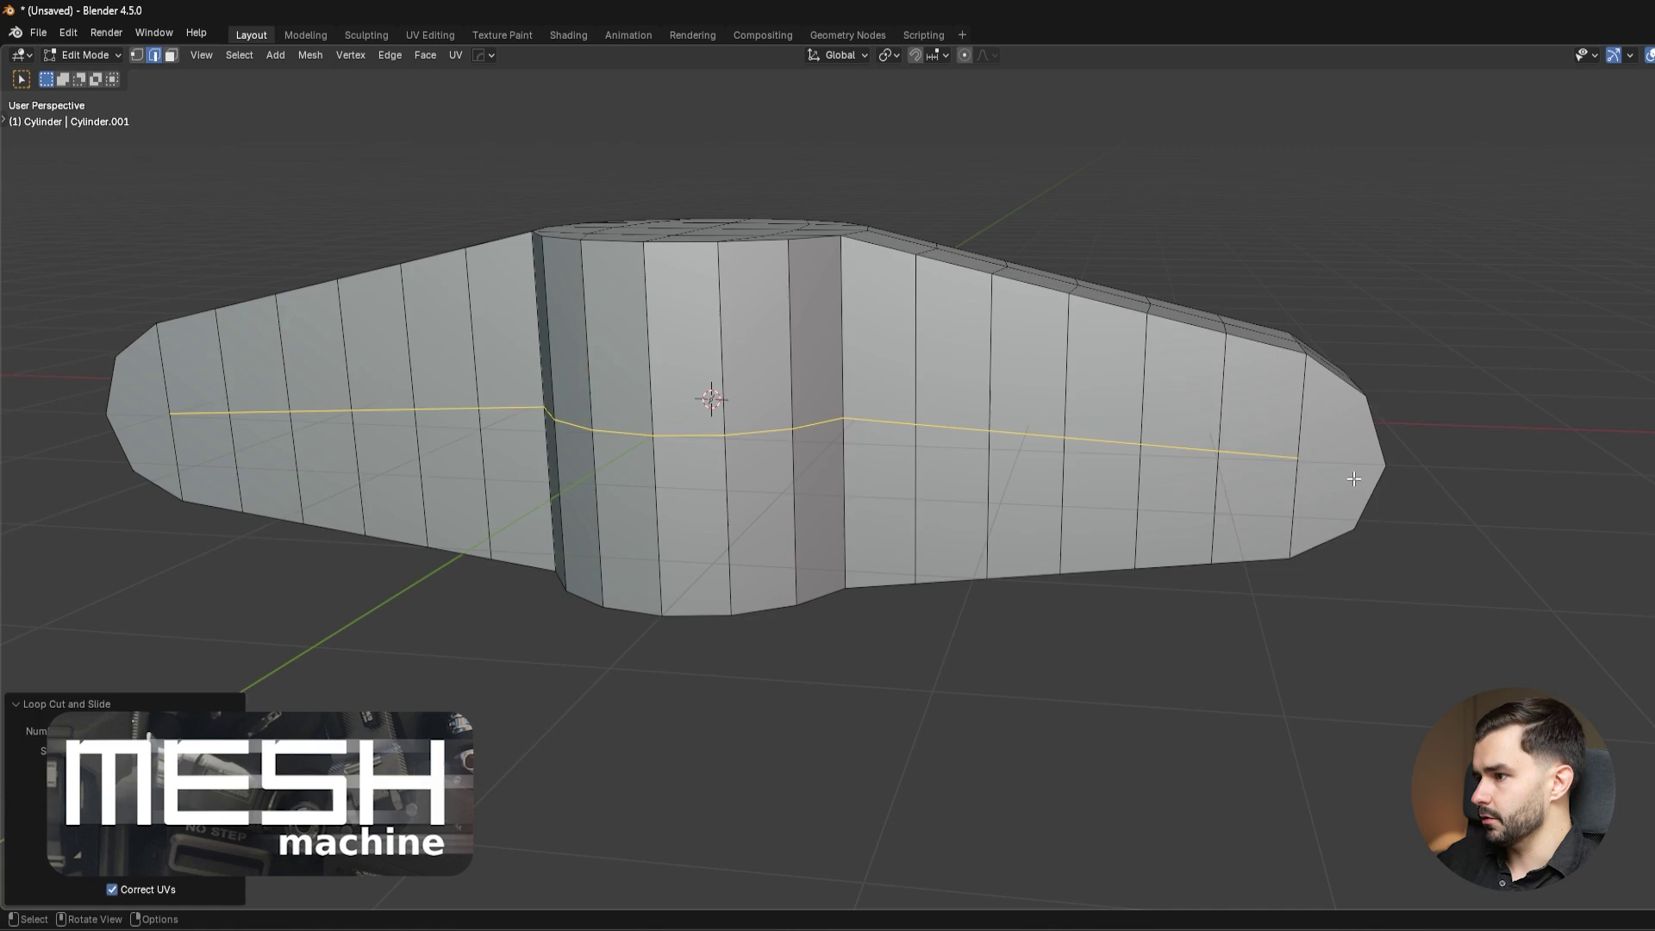
# Join the end vertices of the horizontal loop cut to the tip vertices of both arms.
pyautogui.press('1')
pyautogui.click(1297, 459)
pyautogui.keyDown('shift'); pyautogui.click(1385, 465); pyautogui.keyUp('shift')
pyautogui.press('j')
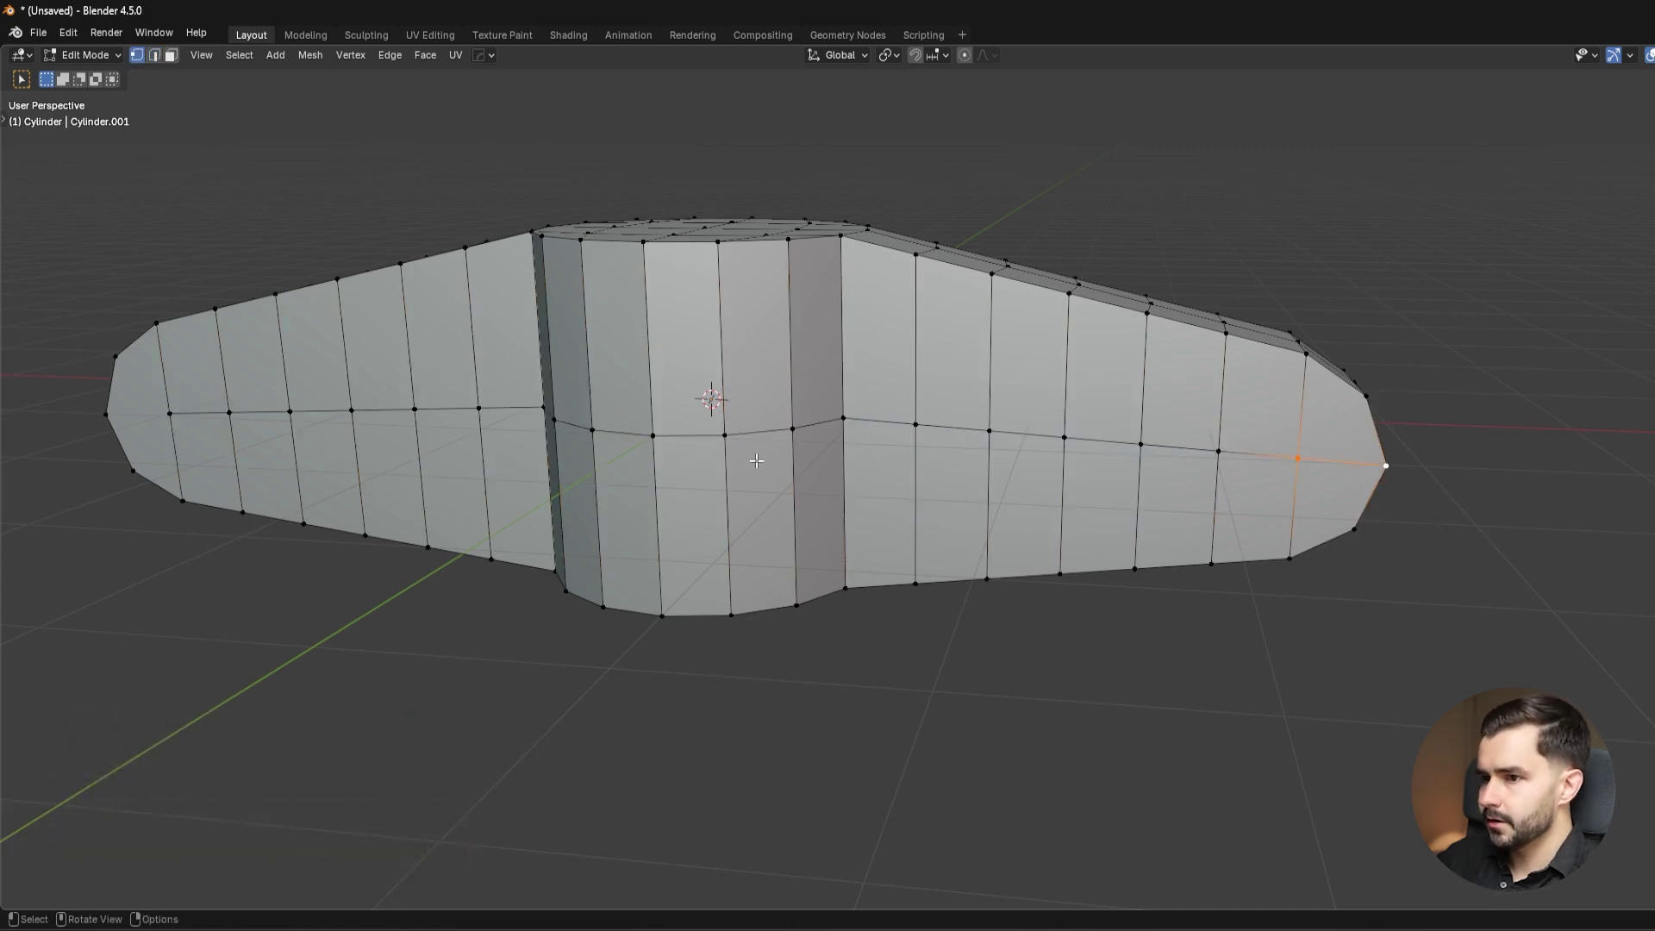
pyautogui.click(171, 413)
pyautogui.keyDown('shift'); pyautogui.click(105, 414); pyautogui.keyUp('shift')
# Symmetrize the mesh across Y from negative to positive with Remove Redundant Center turned off.
pyautogui.moveTo(729, 464); pyautogui.dragTo(602, 489, button='middle')
pyautogui.hotkey('alt', 'x')
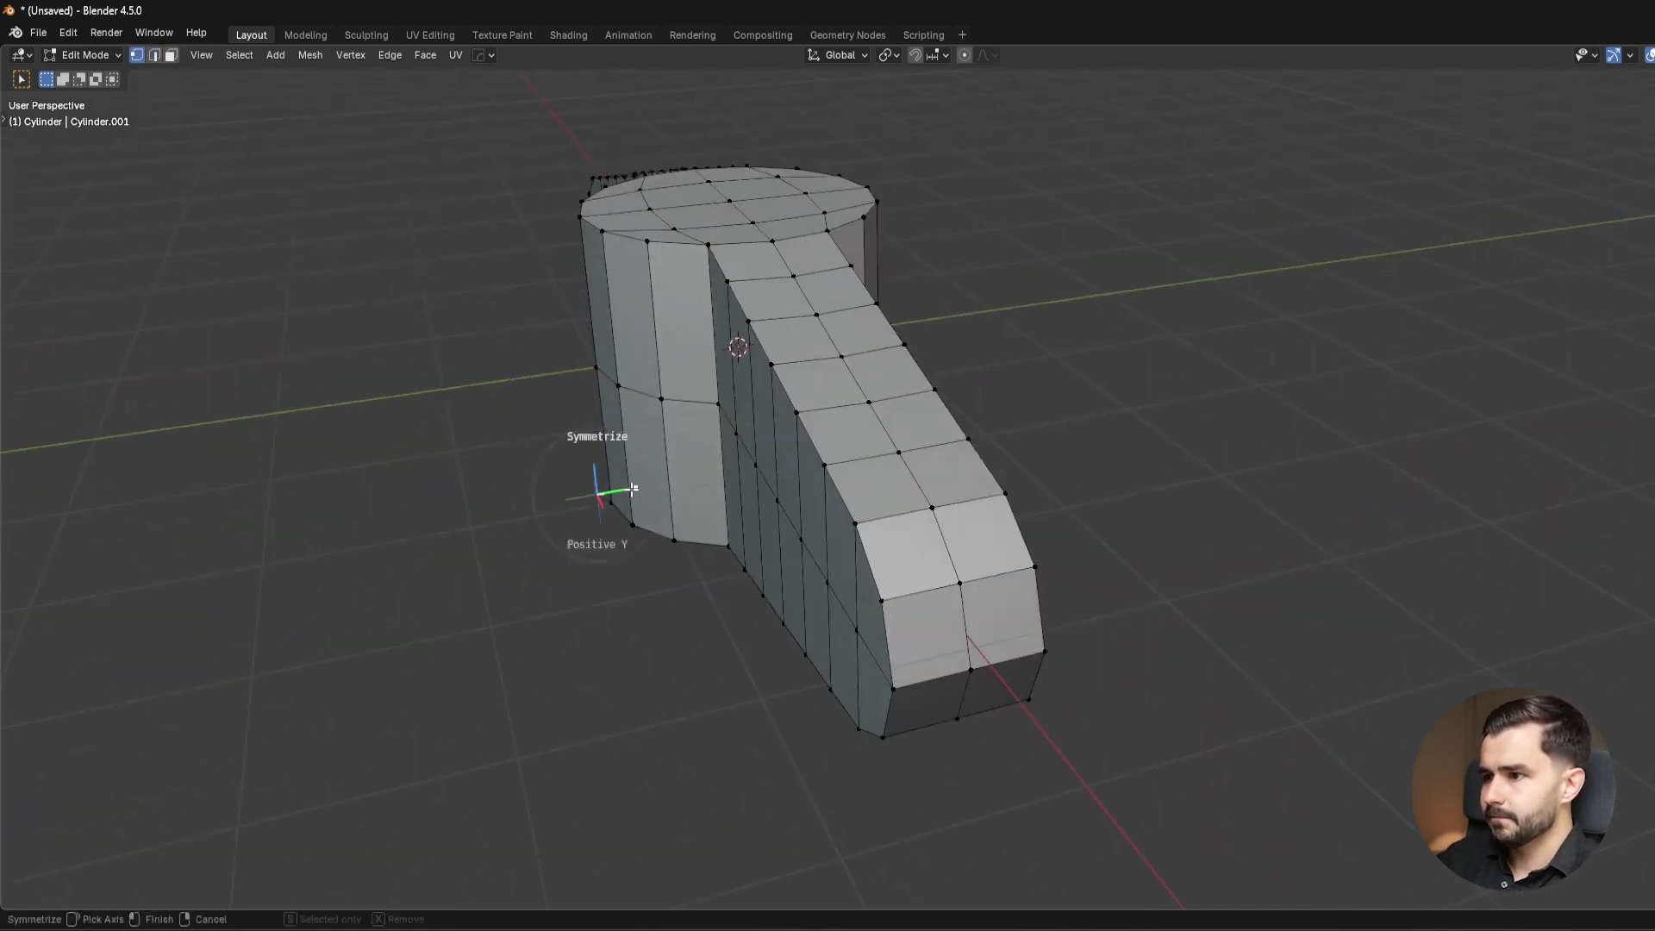
pyautogui.moveTo(1021, 463)
pyautogui.mouseDown(button='middle')
pyautogui.moveTo(901, 463)
pyautogui.moveTo(881, 442)
pyautogui.moveTo(1017, 435)
pyautogui.mouseUp(button='middle')
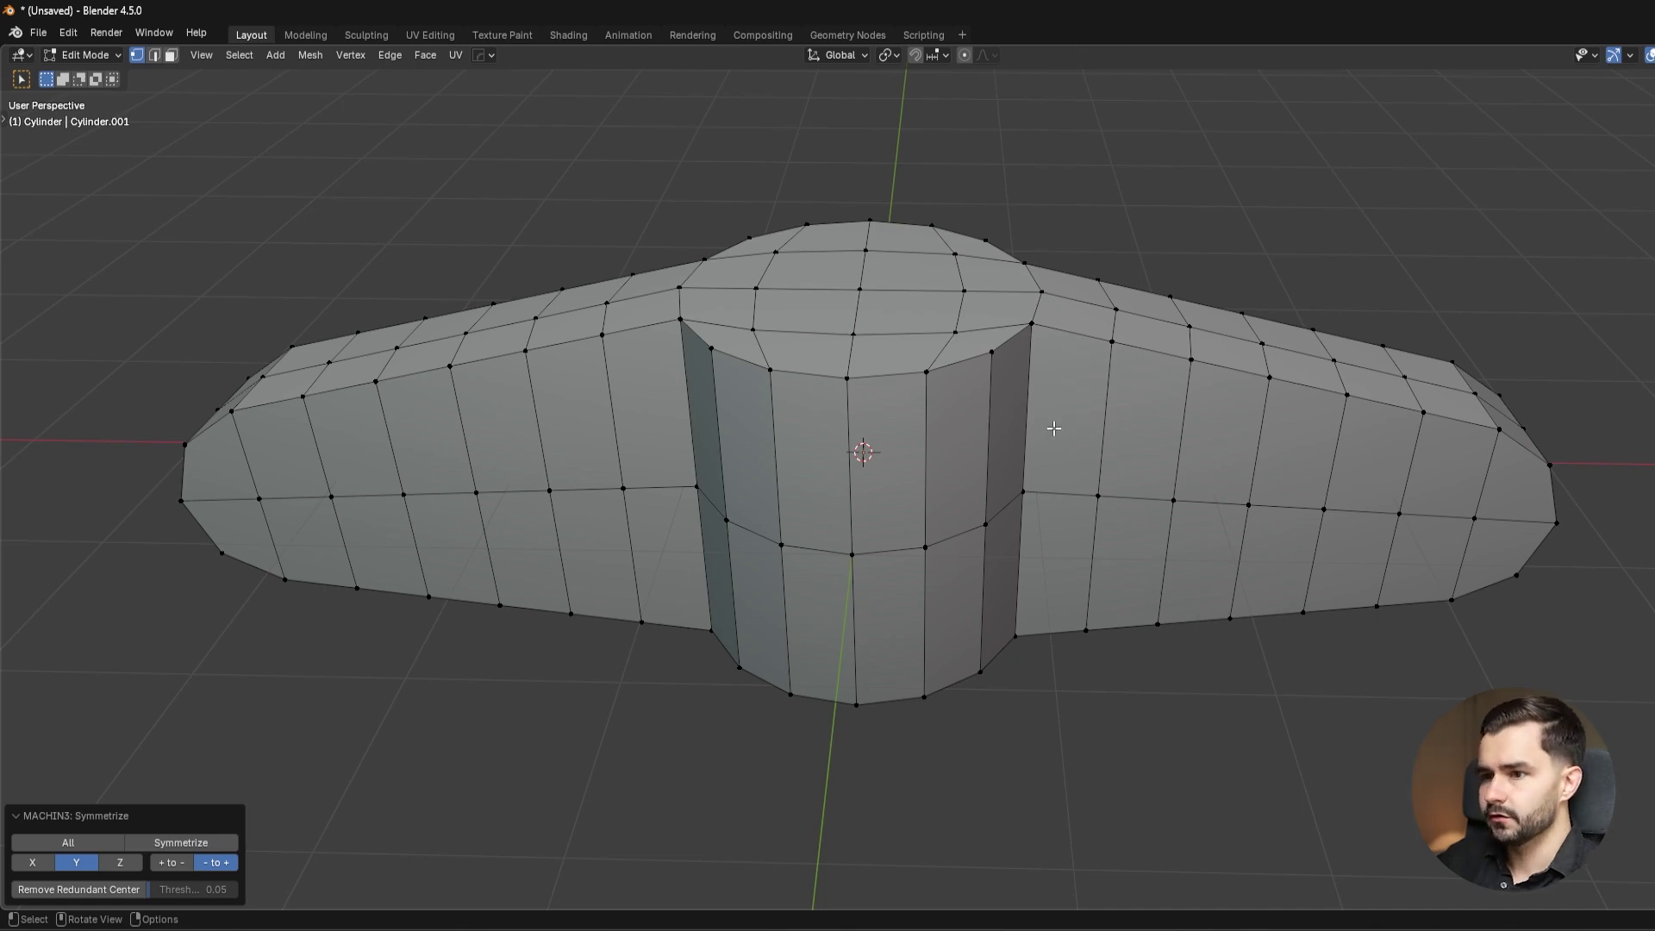
pyautogui.moveTo(1053, 428); pyautogui.dragTo(1020, 506, button='middle')
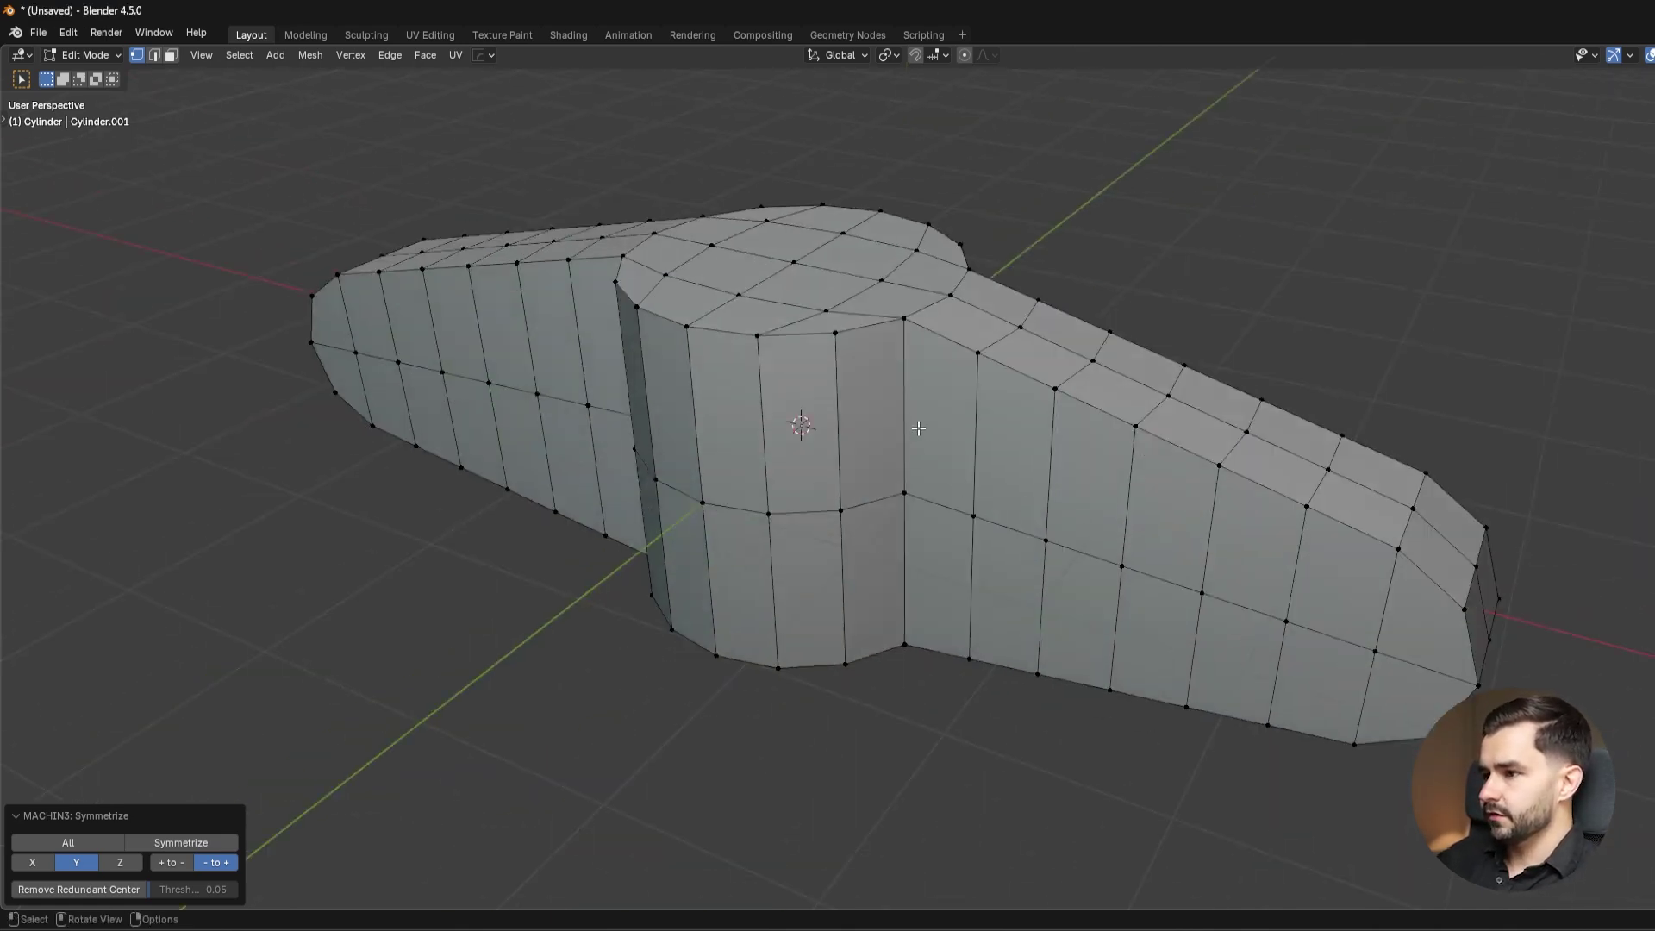
pyautogui.scroll(2, 921, 423)
pyautogui.press('2')
pyautogui.click(901, 389)
pyautogui.keyDown('shift'); pyautogui.click(889, 556); pyautogui.keyUp('shift')
pyautogui.scroll(-2, 1120, 557)
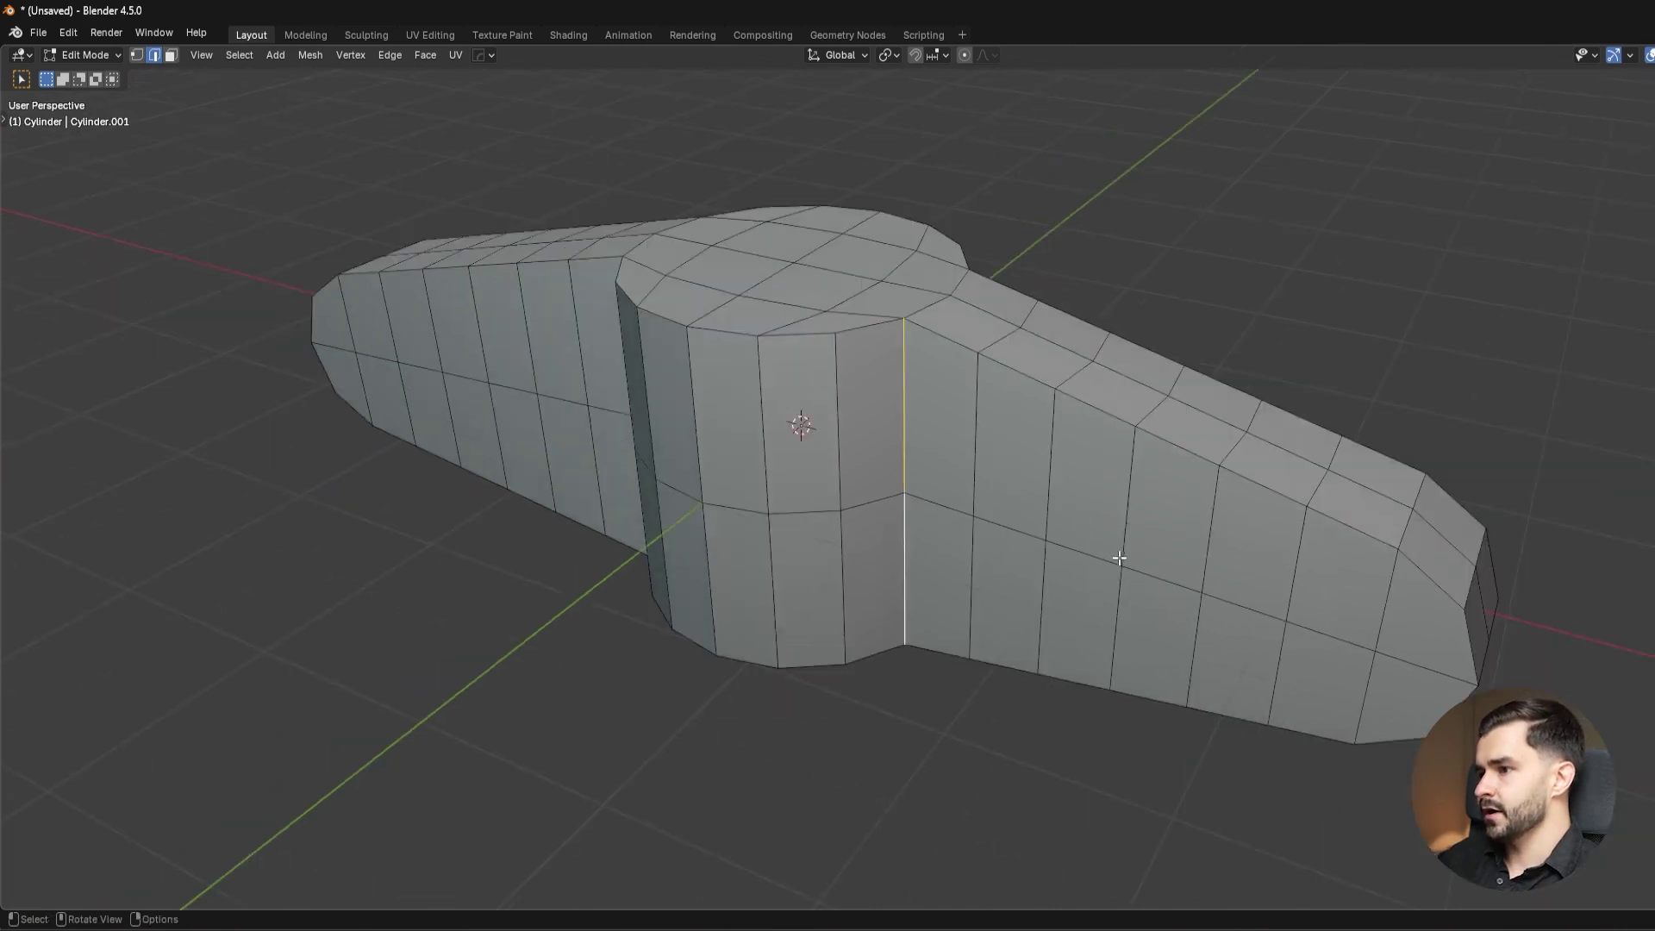
pyautogui.hotkey('ctrl', 'b')
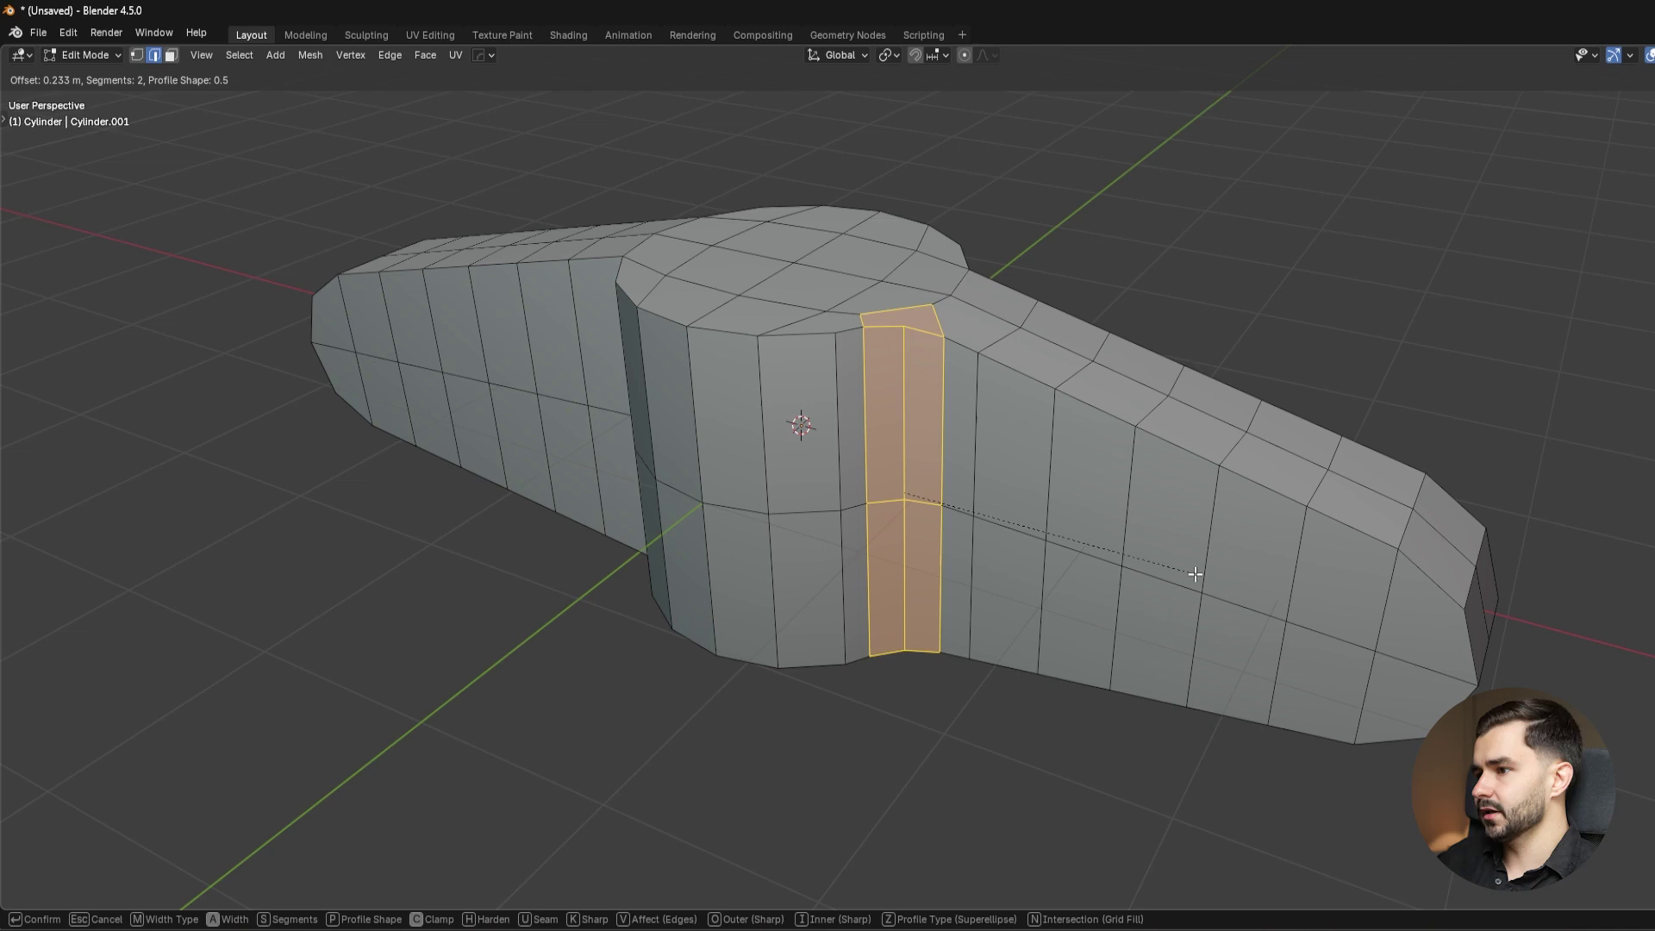
pyautogui.press('Escape')
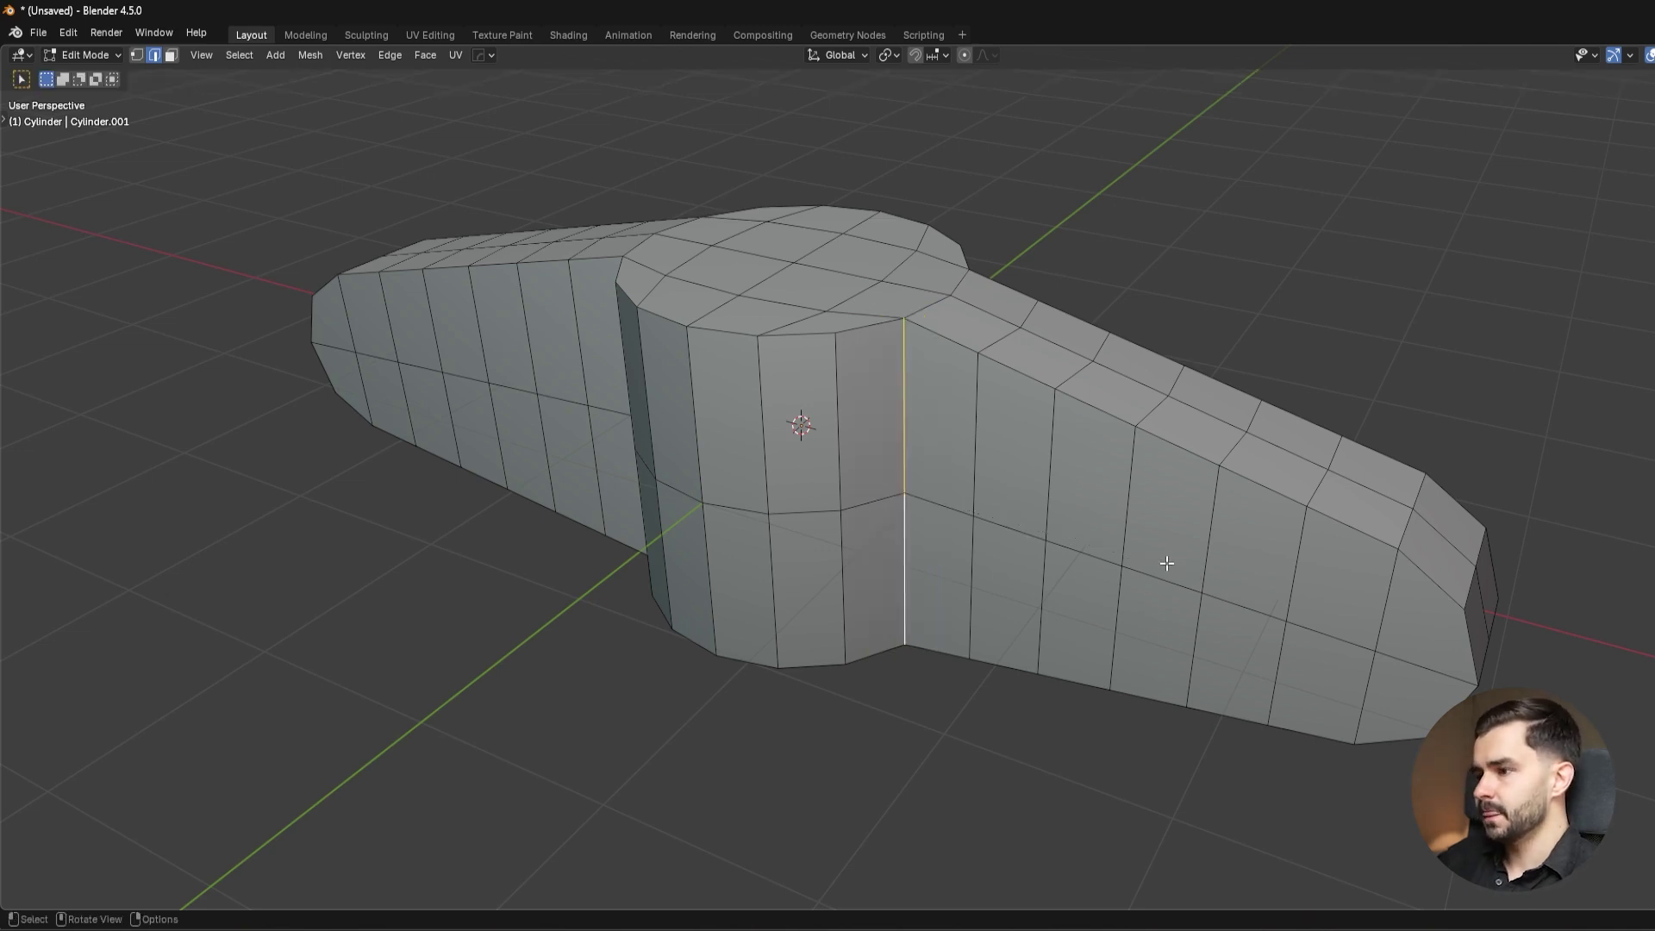
# Add a level 3 Subdivision modifier to the part and shade it smooth to check the uncreased form.
pyautogui.press('Tab')
pyautogui.hotkey('ctrl', '2')
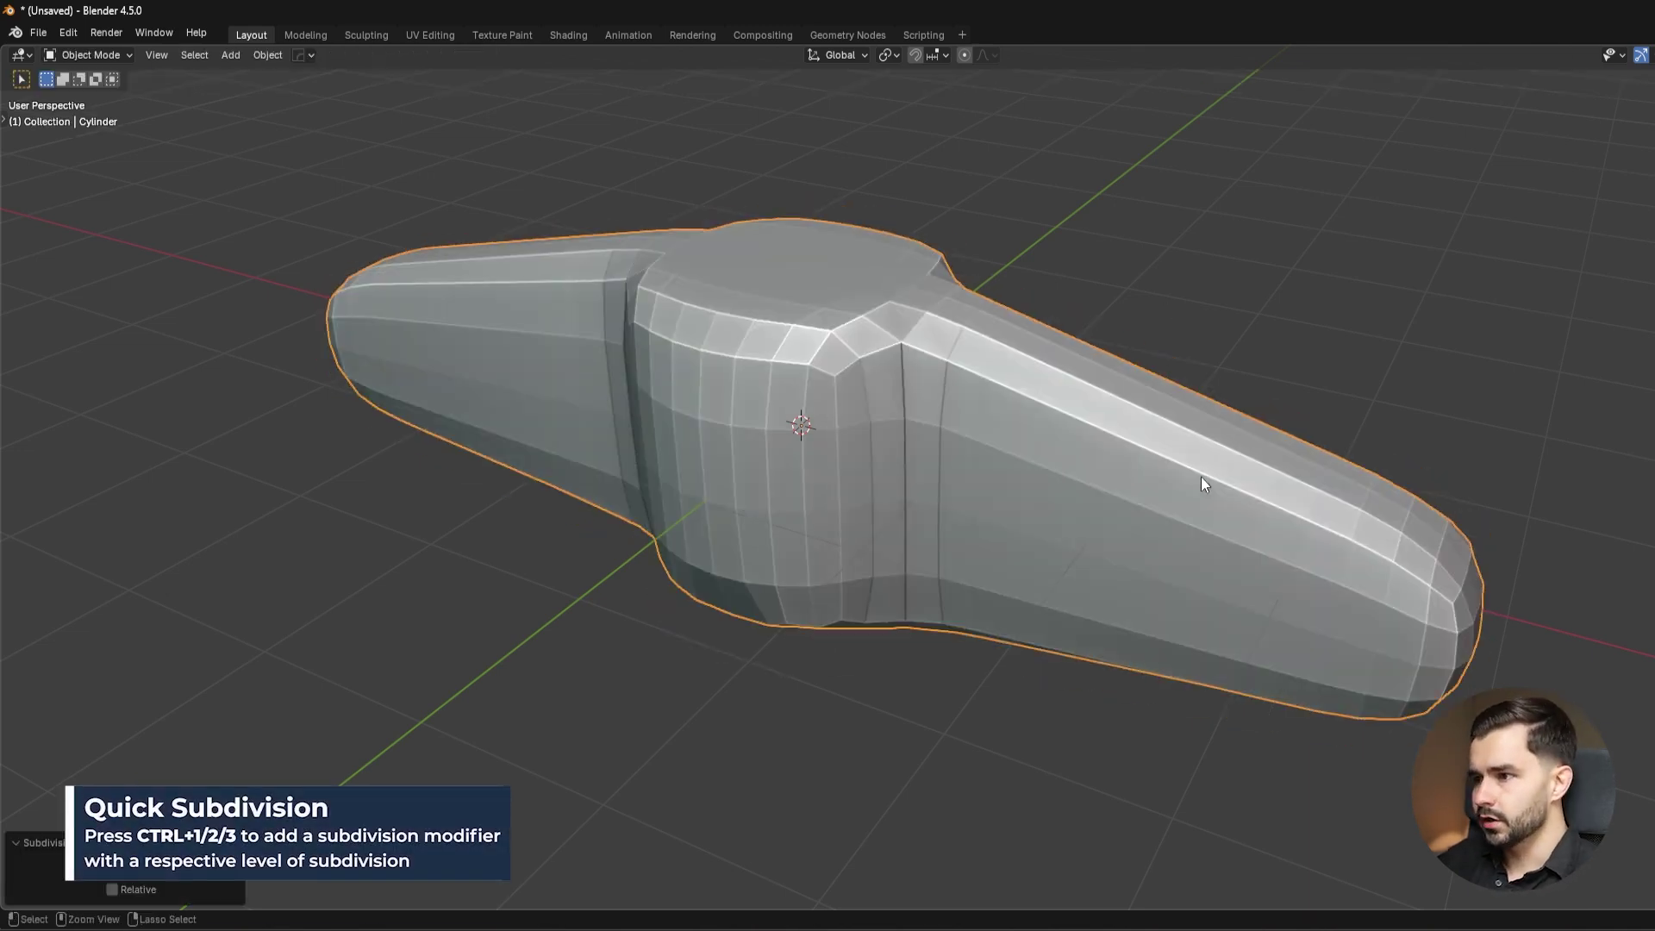
pyautogui.hotkey('ctrl', '3')
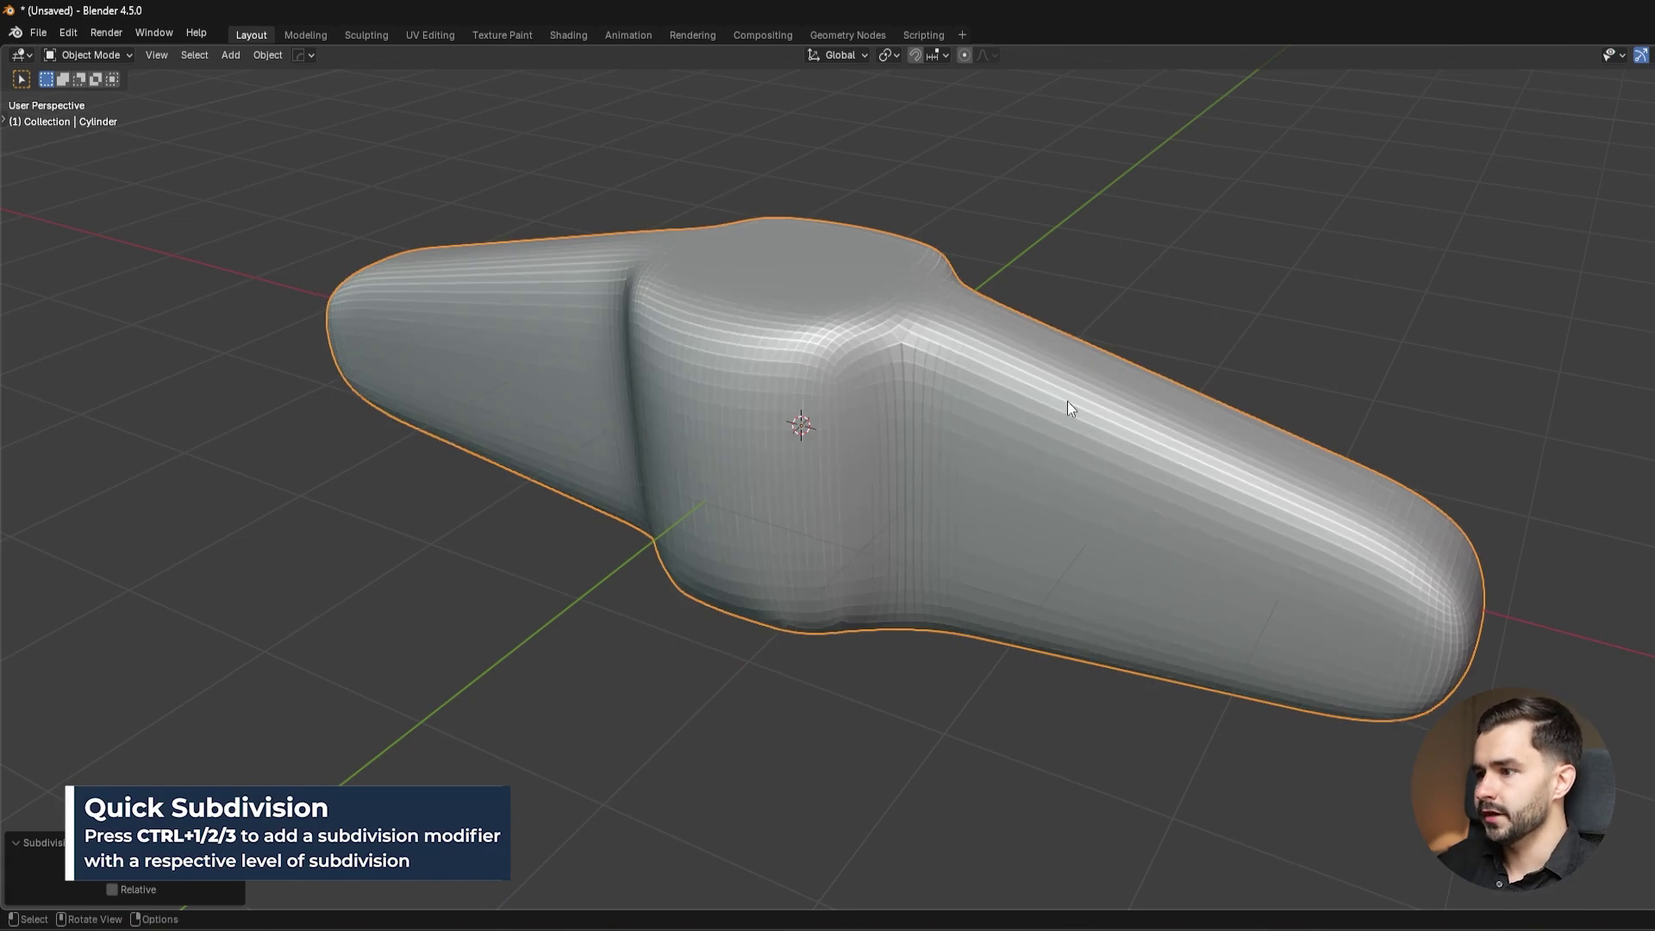
pyautogui.scroll(2, 942, 345)
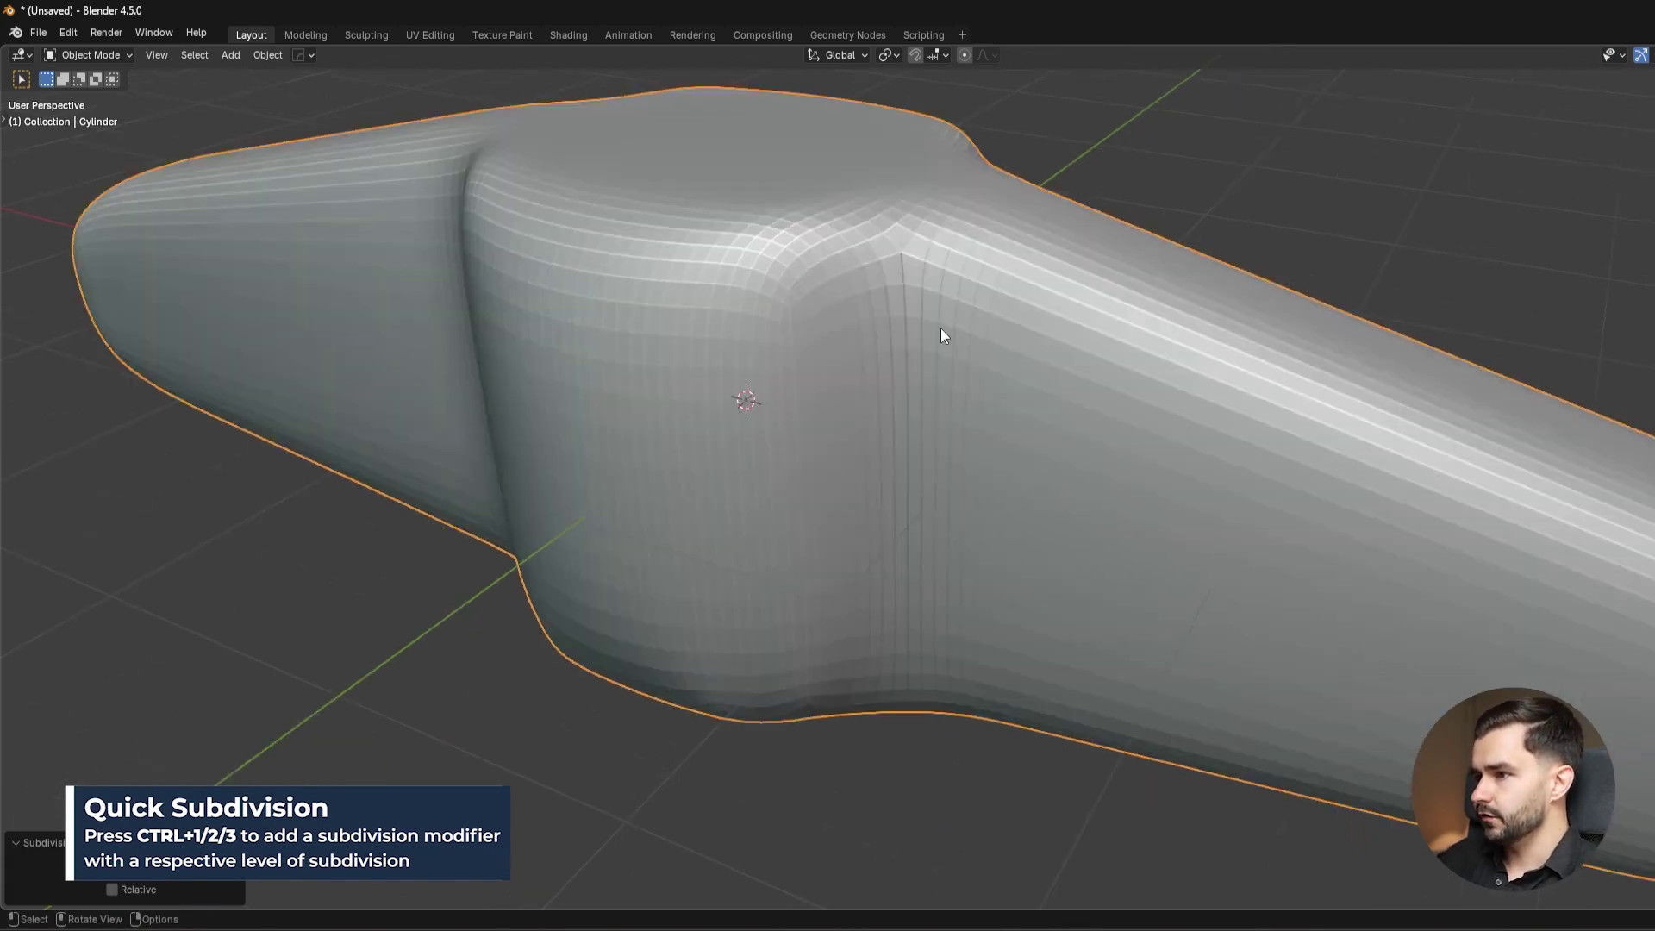
pyautogui.rightClick(940, 329)
pyautogui.click(936, 313)
pyautogui.moveTo(939, 334); pyautogui.dragTo(963, 350, button='middle')
pyautogui.scroll(-4, 971, 371)
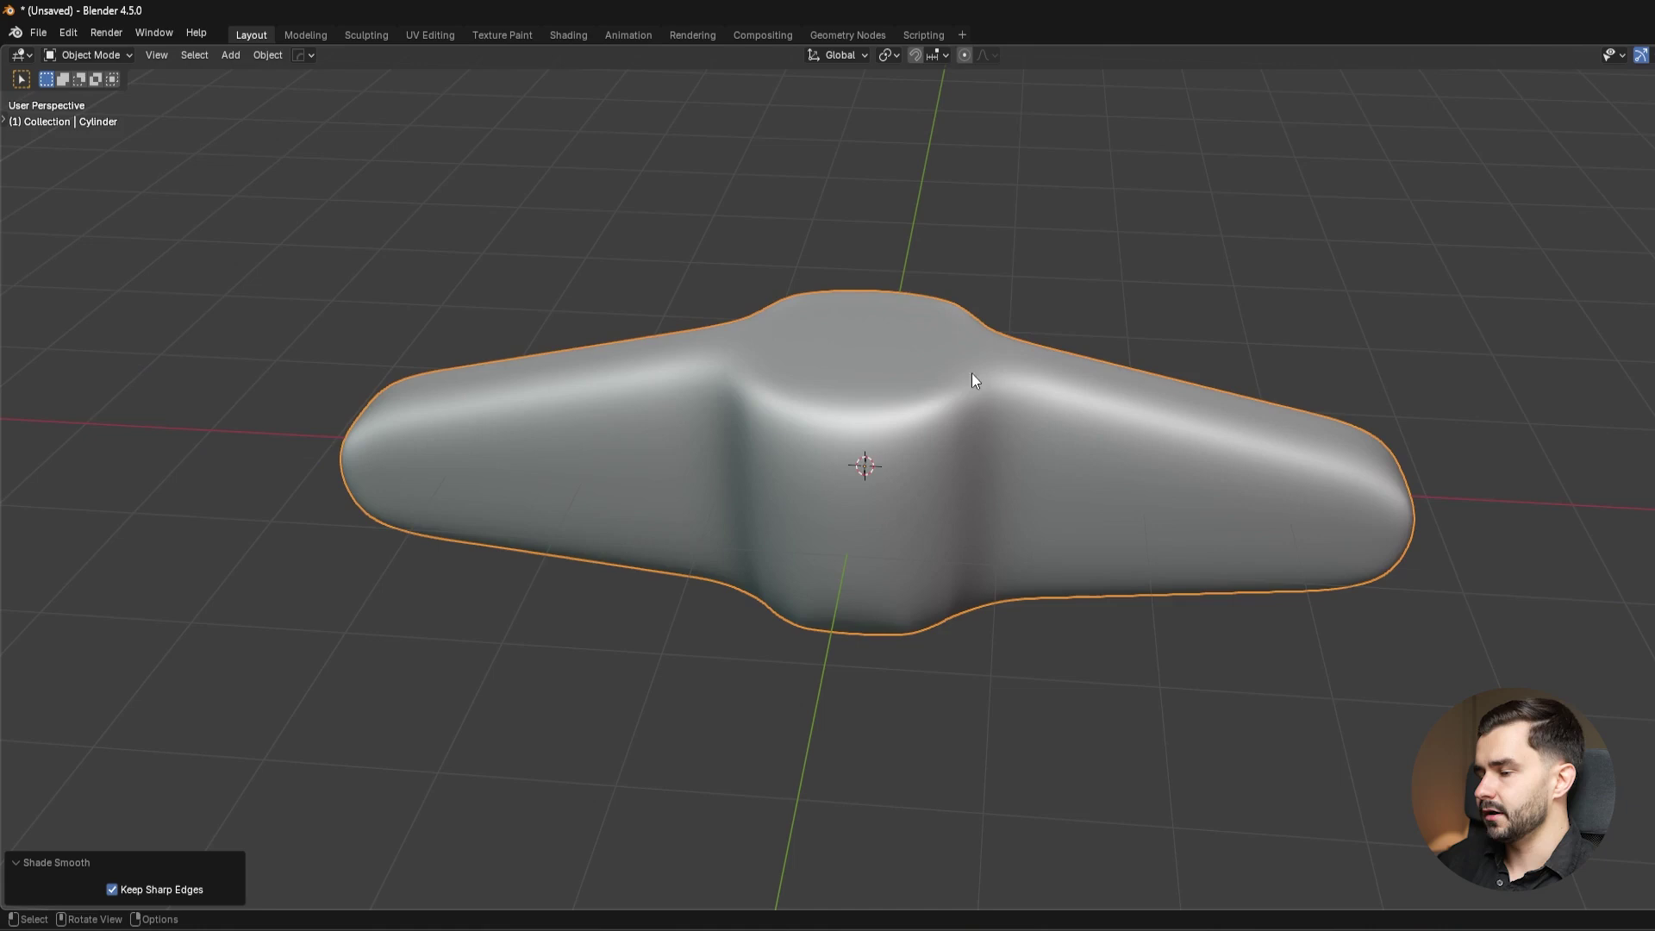
pyautogui.moveTo(814, 402); pyautogui.dragTo(829, 333, button='middle')
pyautogui.press('Tab')
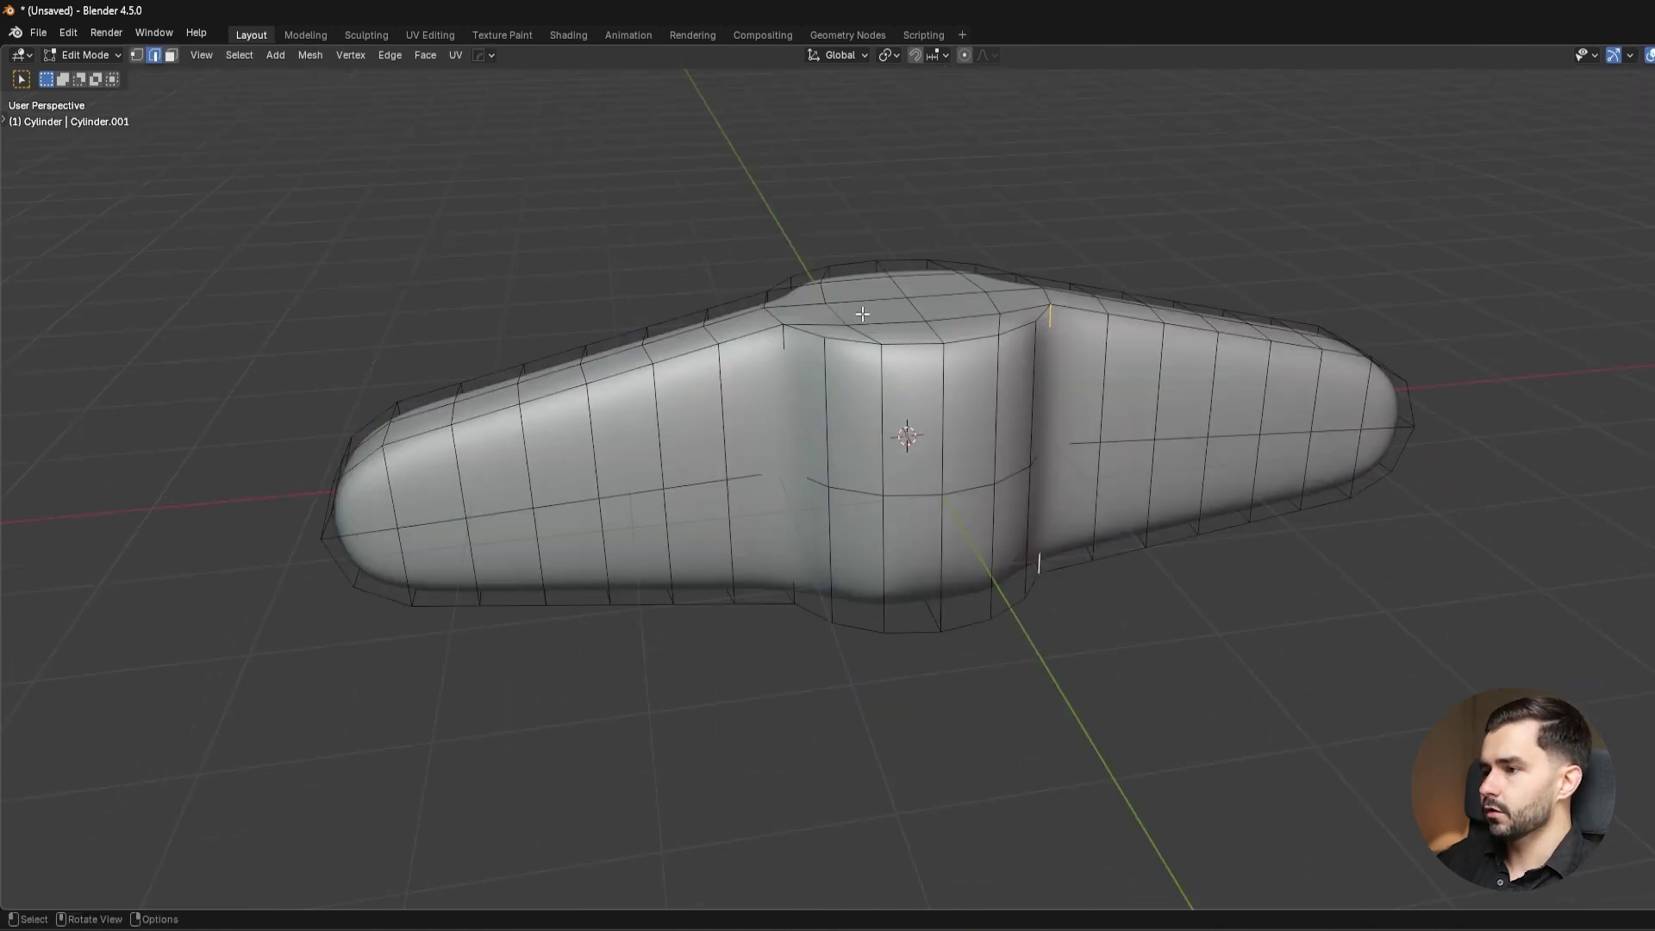
pyautogui.moveTo(1010, 365); pyautogui.dragTo(1071, 397, button='middle')
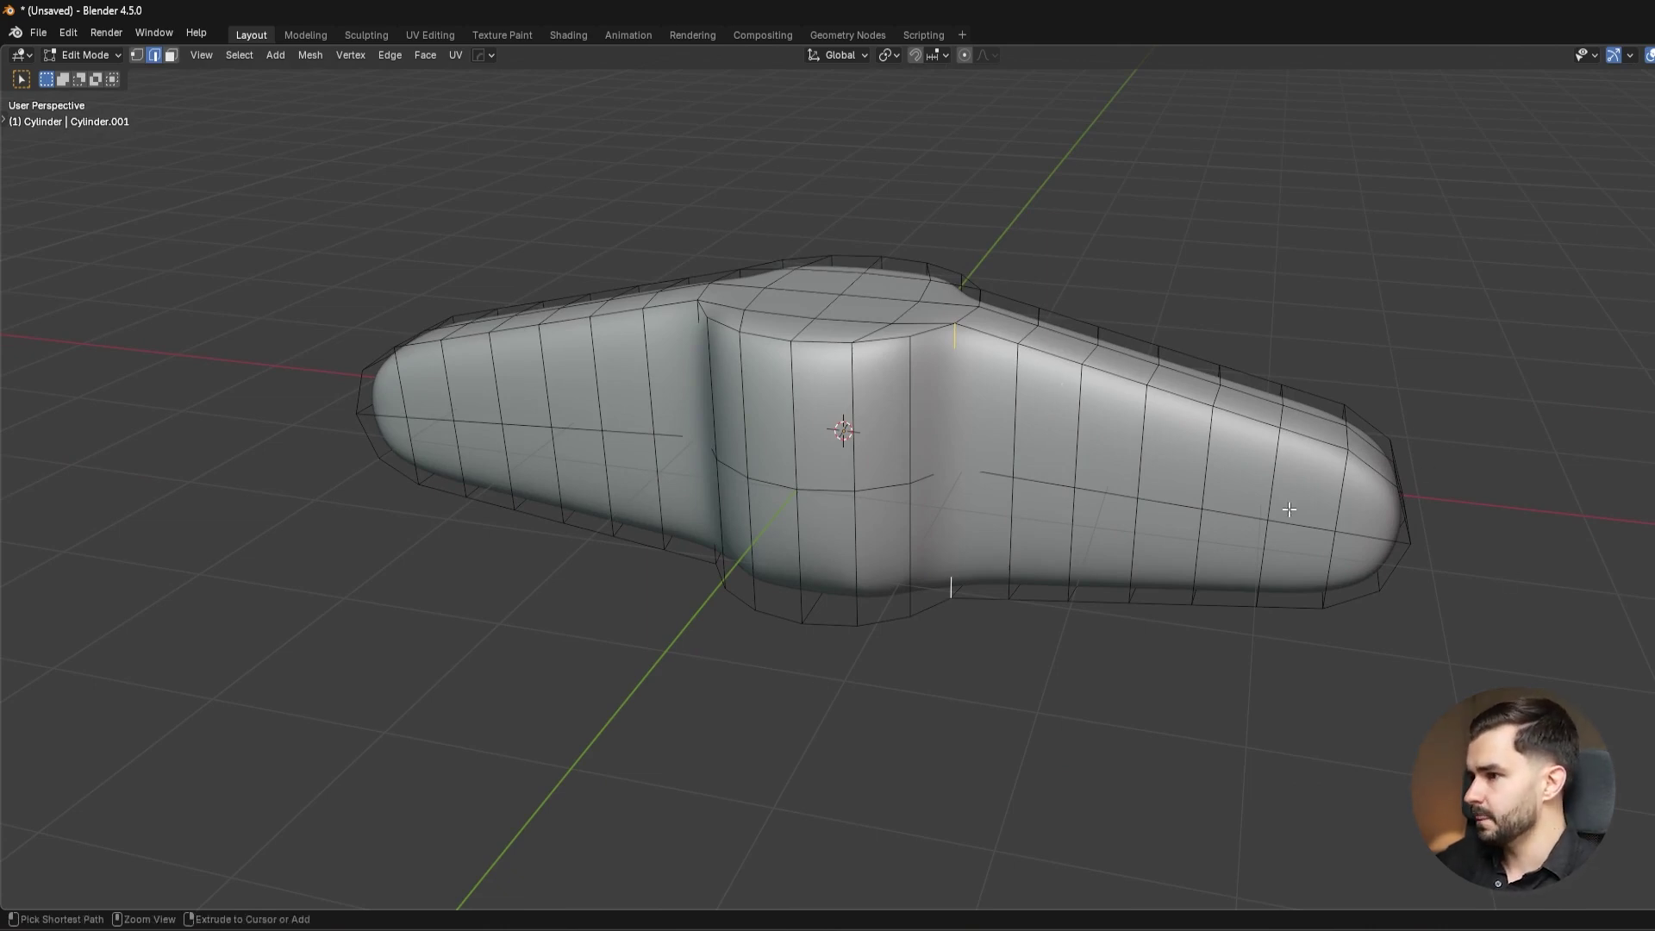
# Undo the smooth shading and subdivision and return to editing the faceted mesh.
pyautogui.hotkey('ctrl', 'z')
pyautogui.hotkey('ctrl', 'z')
pyautogui.hotkey('ctrl', 'z')
pyautogui.press('Tab')
pyautogui.click(905, 606)
pyautogui.moveTo(905, 605); pyautogui.dragTo(1048, 560, button='middle')
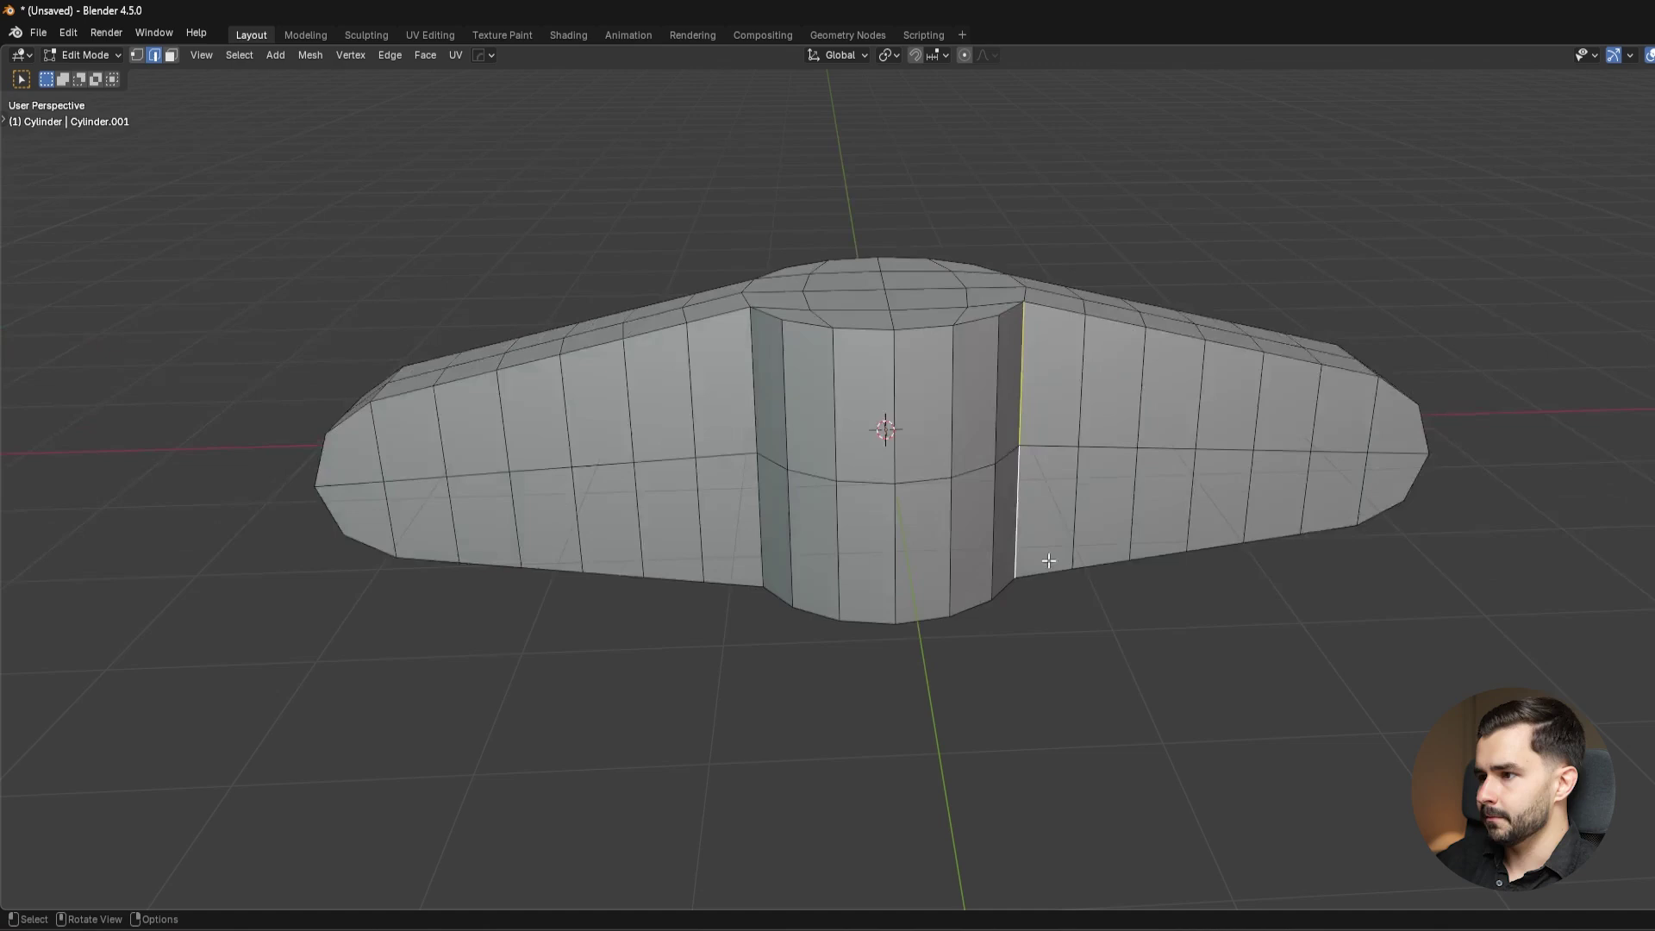
pyautogui.moveTo(879, 425); pyautogui.dragTo(1210, 509, button='middle')
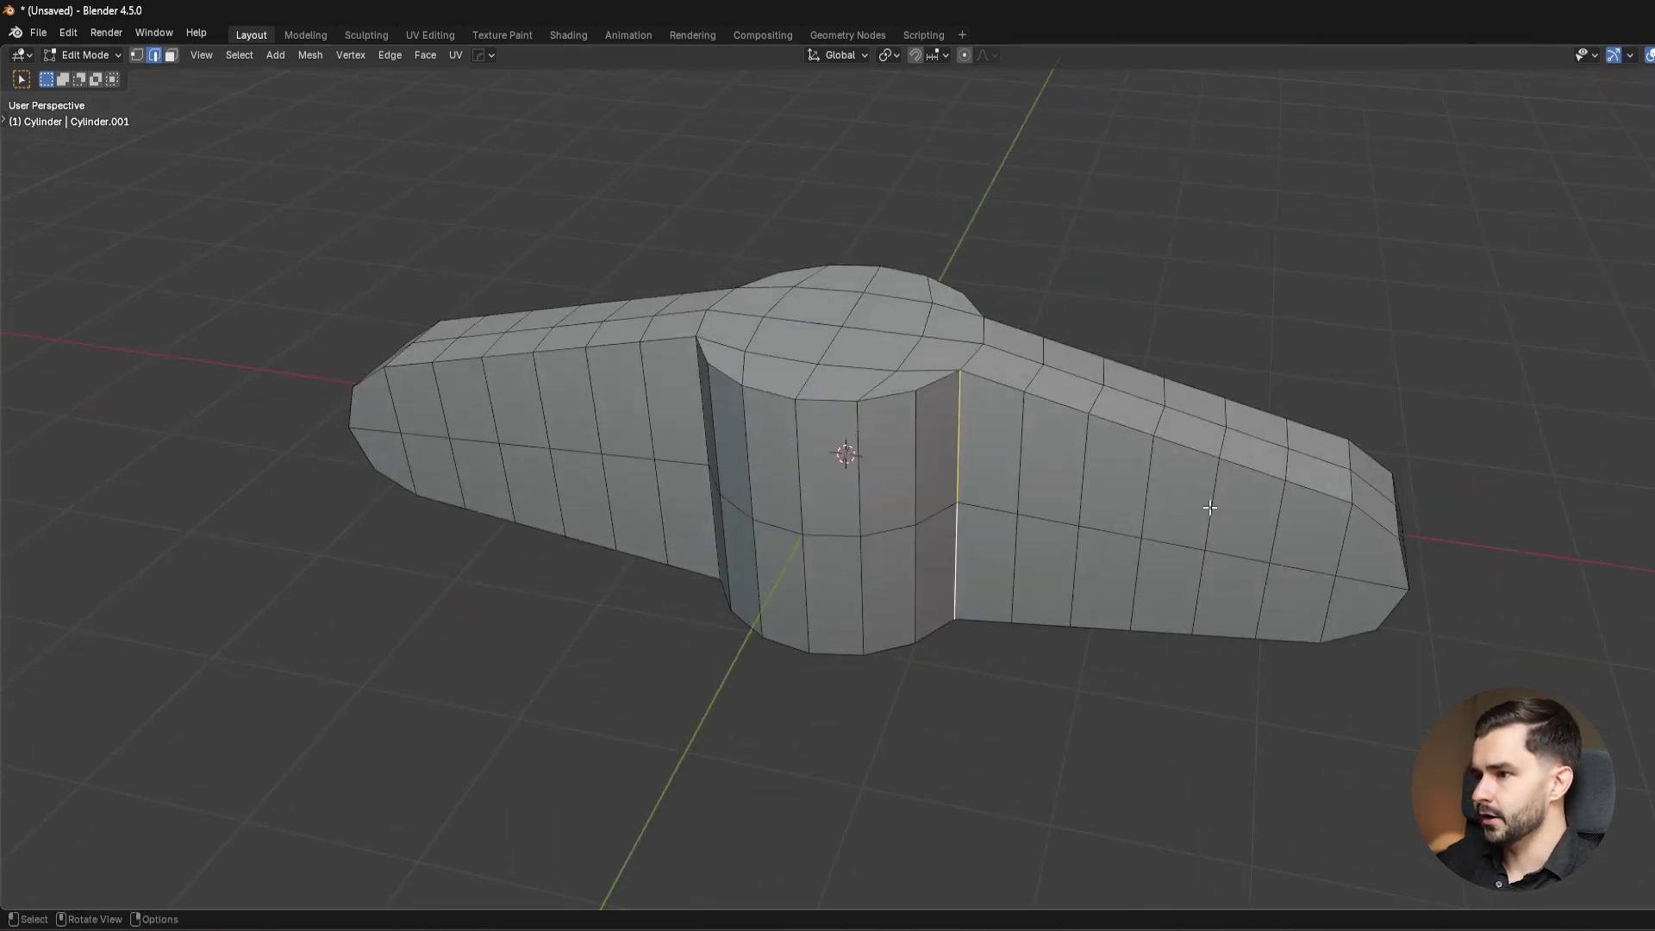
# Clear the selection and select all sharp edges of the mesh with a sharpness of 30°.
pyautogui.press('a')
pyautogui.hotkey('alt', 'a')
pyautogui.click(242, 55)
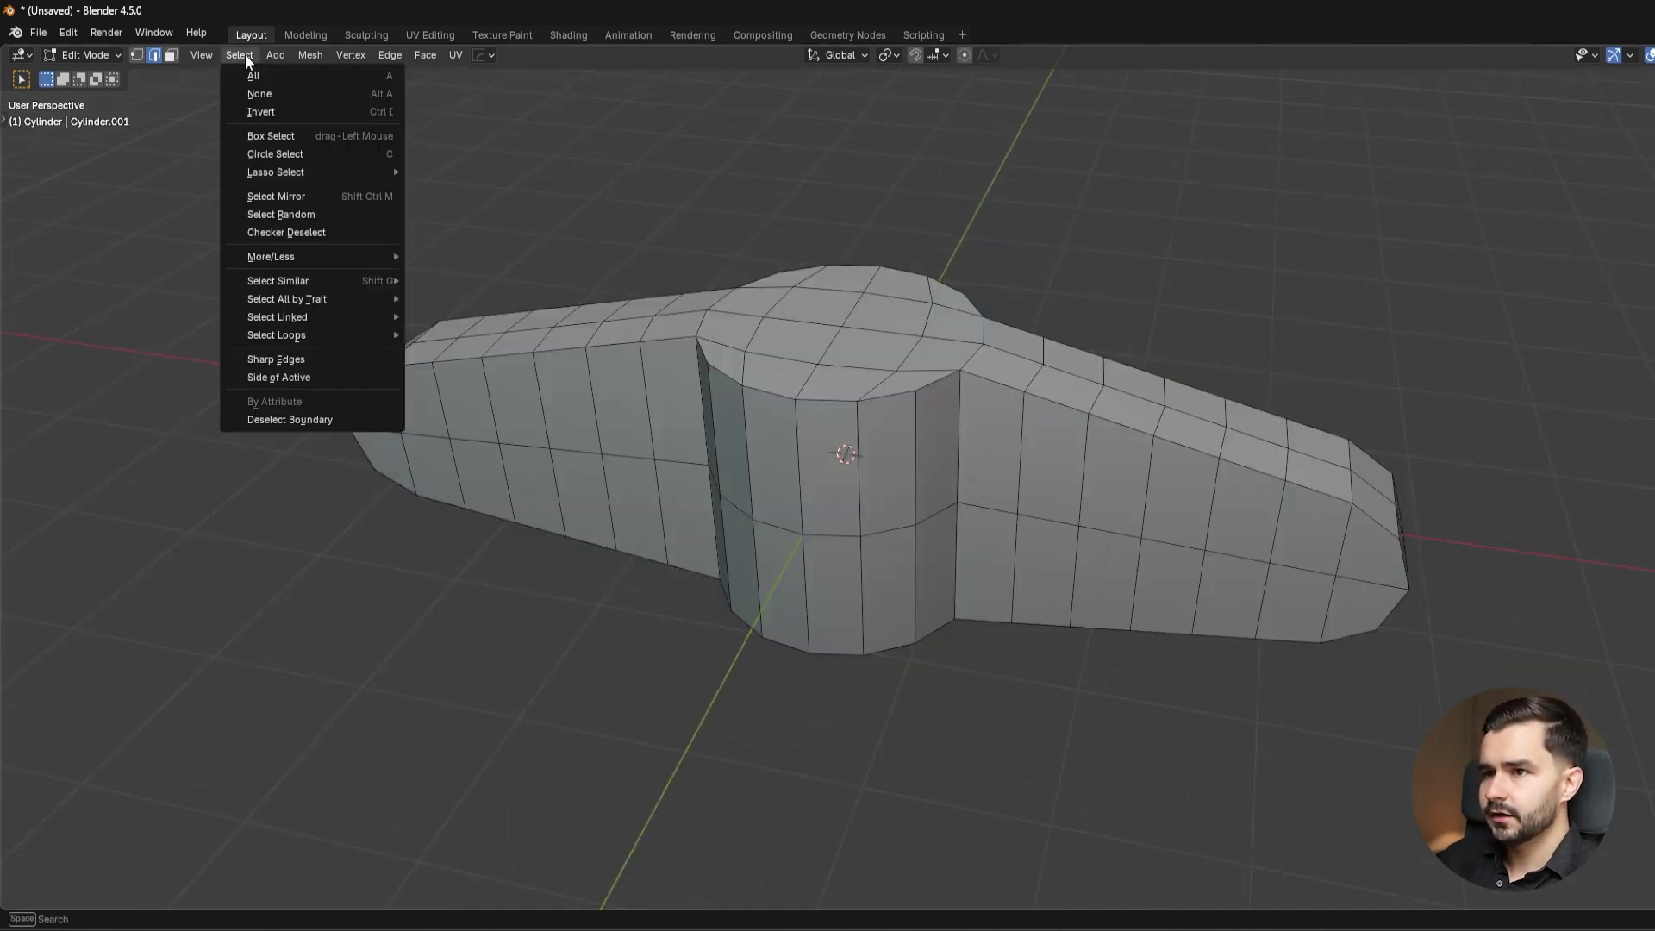
pyautogui.click(318, 361)
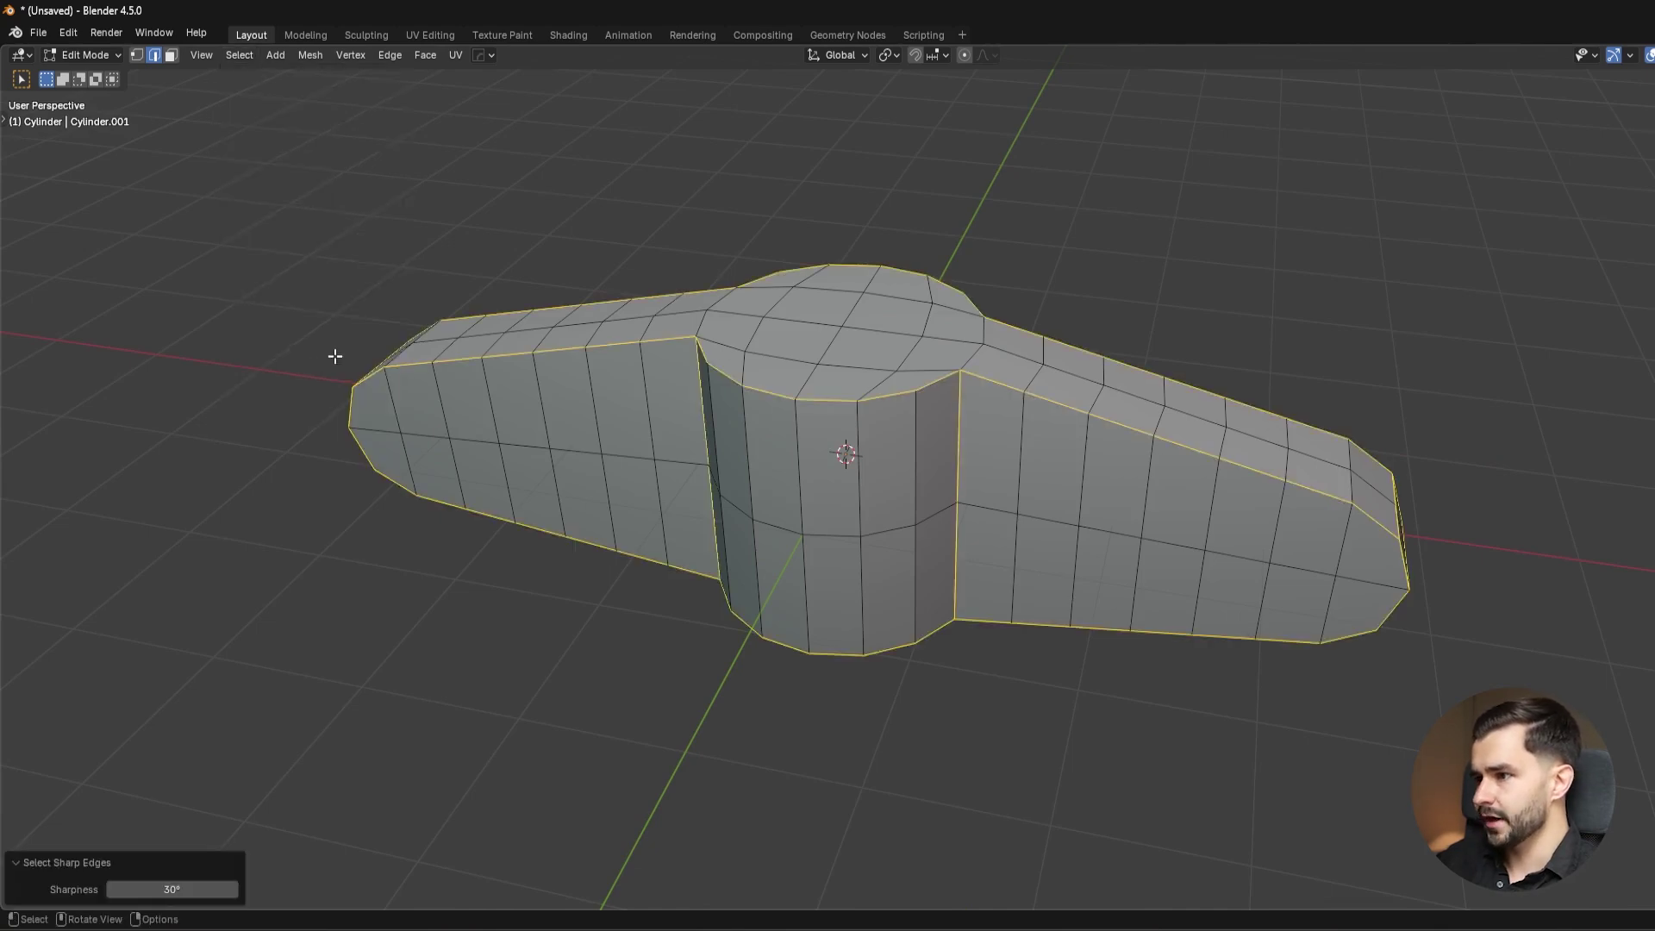
# Remove the vertical corner edges and the crosswise arm-tip edges from the selection, leaving only the outline edges selected.
pyautogui.moveTo(1105, 572); pyautogui.dragTo(1079, 388, button='middle')
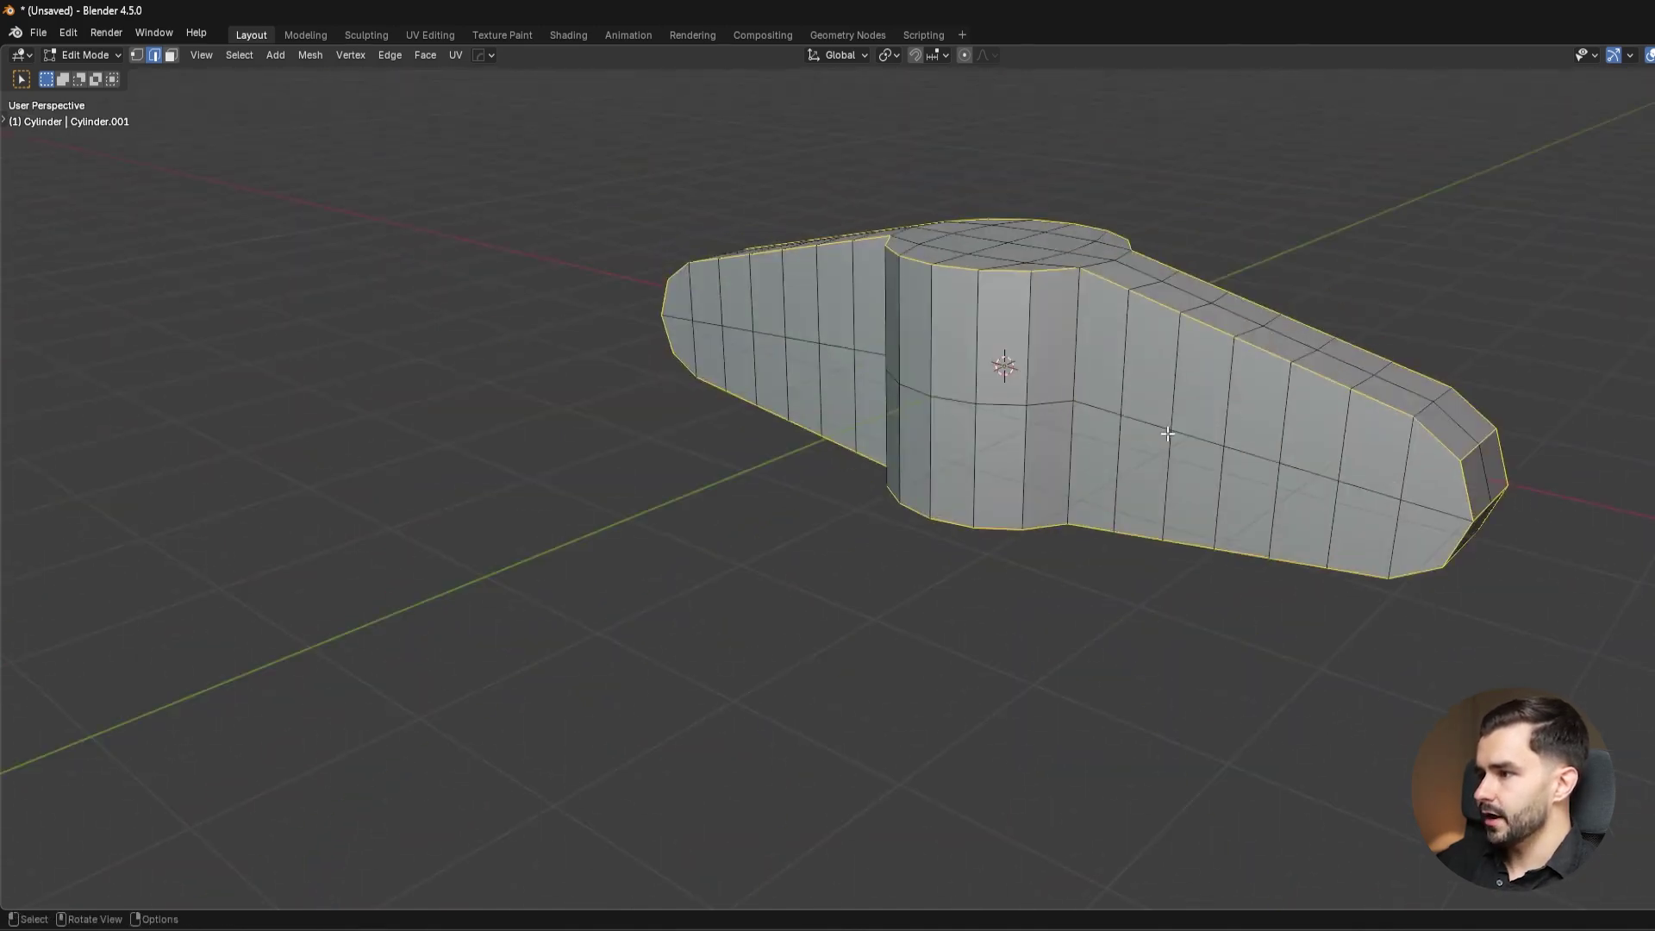
pyautogui.moveTo(1292, 434); pyautogui.dragTo(1090, 345, button='middle')
pyautogui.press('c')
pyautogui.rightClick(1146, 505)
pyautogui.moveTo(1147, 504); pyautogui.dragTo(848, 465, button='middle')
pyautogui.press('c')
pyautogui.moveTo(739, 445); pyautogui.dragTo(736, 581, button='middle')
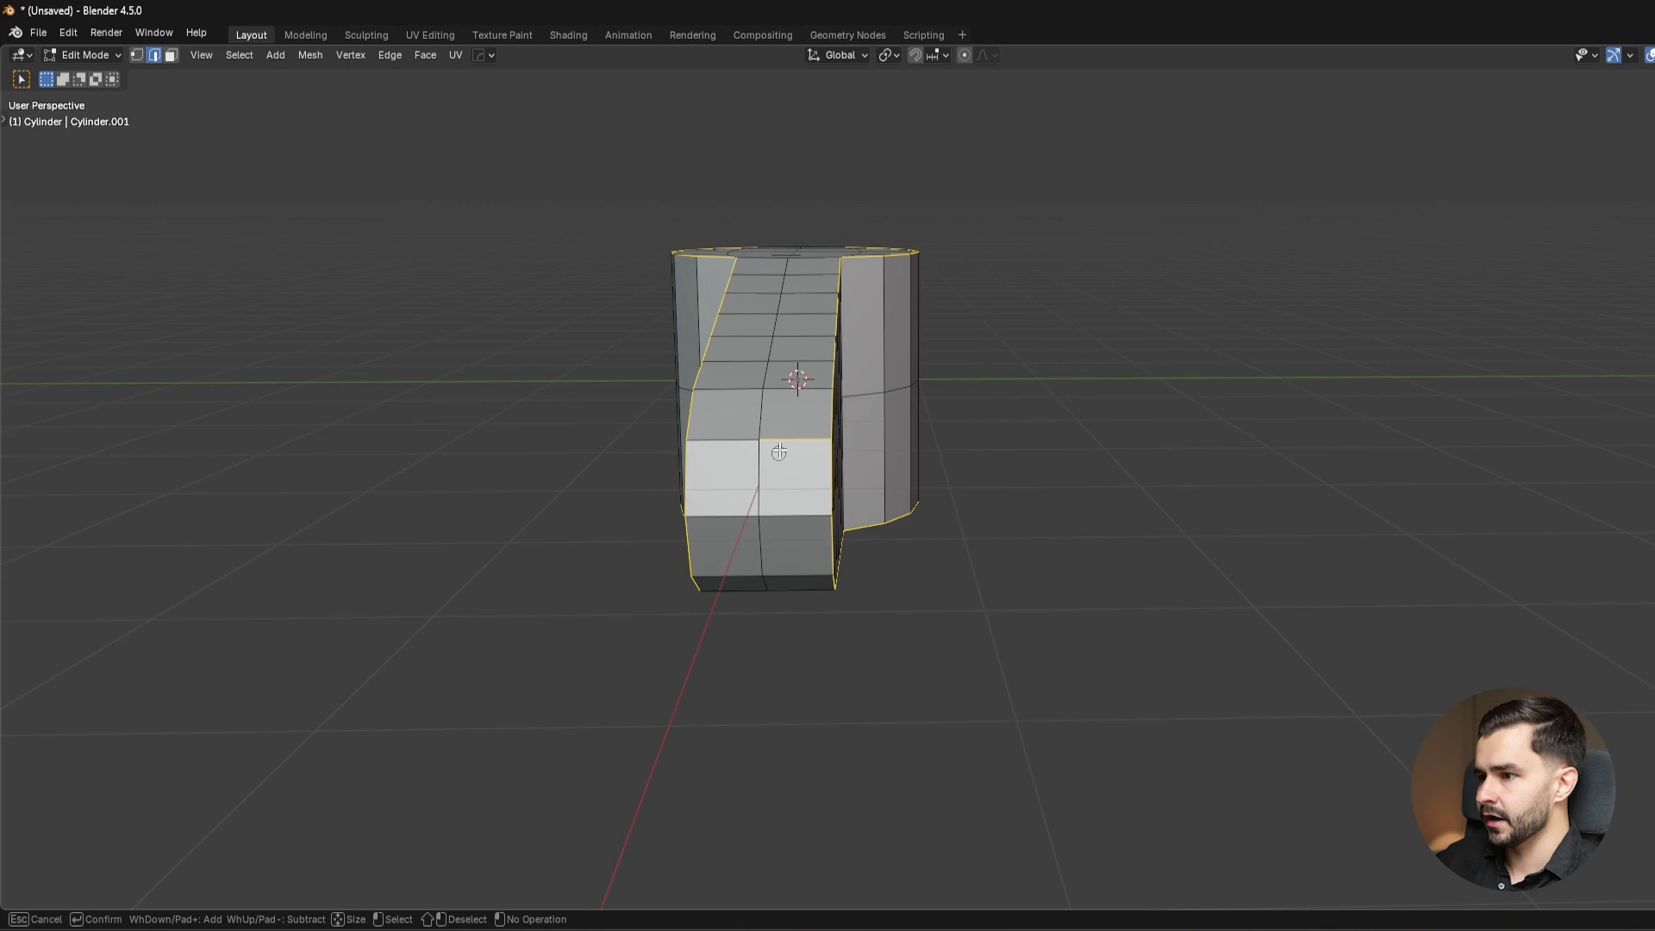
pyautogui.press('Escape')
pyautogui.moveTo(1055, 462); pyautogui.dragTo(942, 469, button='middle')
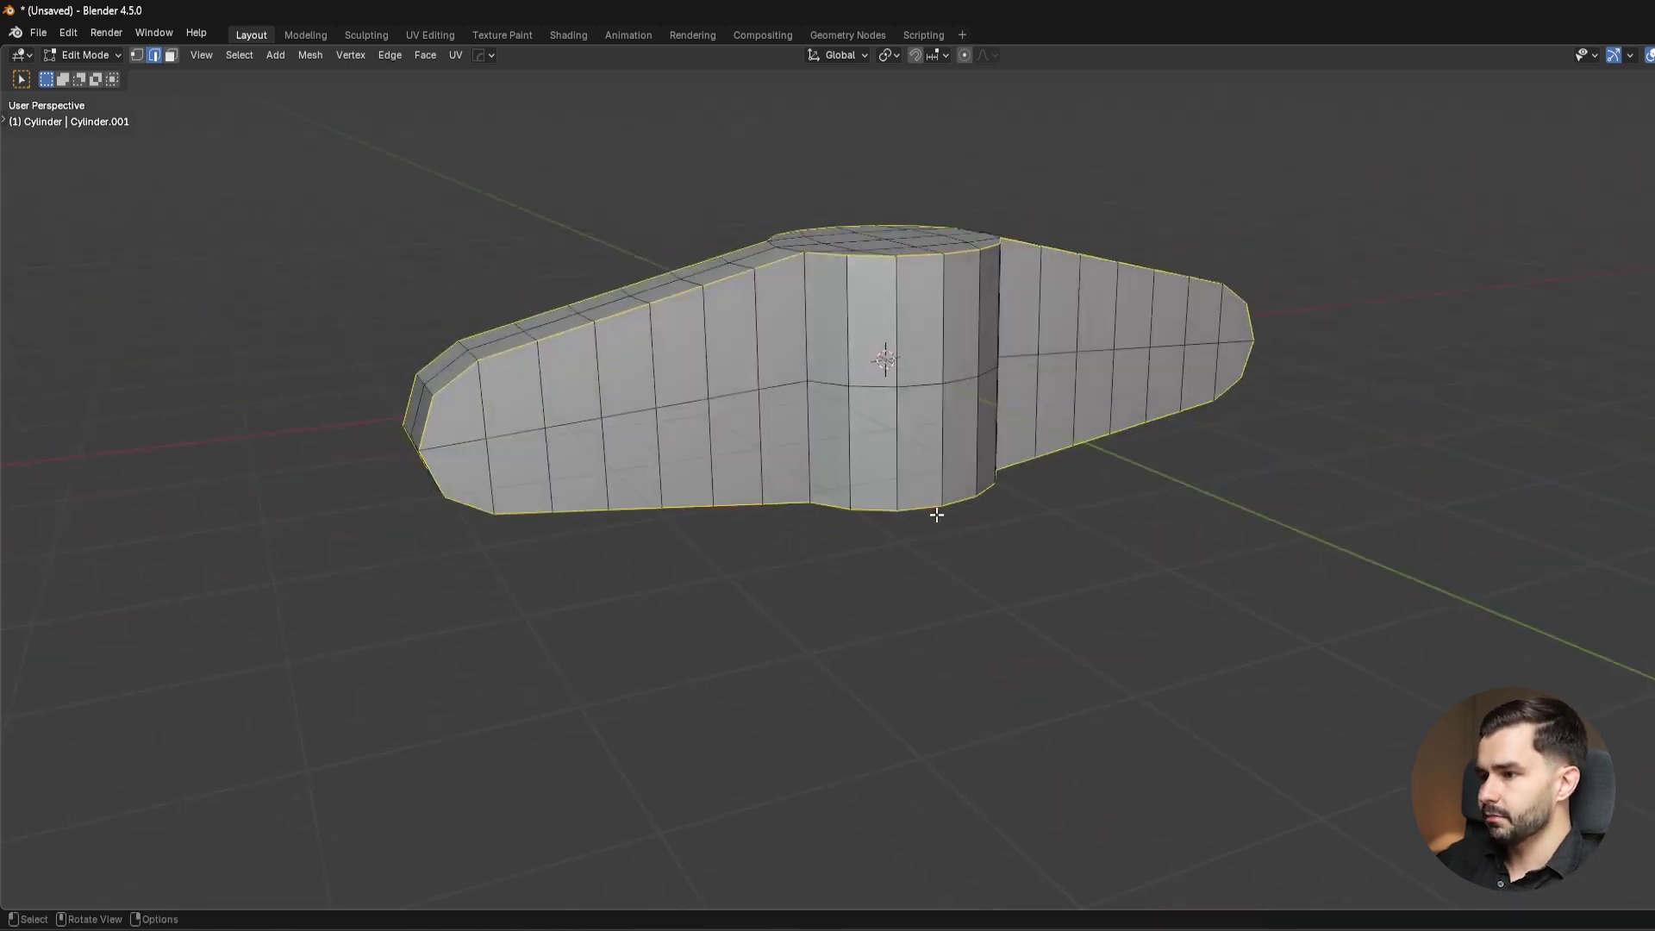
# Set an edge crease of 1.0 on the selected outline edges and add a level 2 Subdivision modifier.
pyautogui.hotkey('shift', 'e')
pyautogui.click(937, 700)
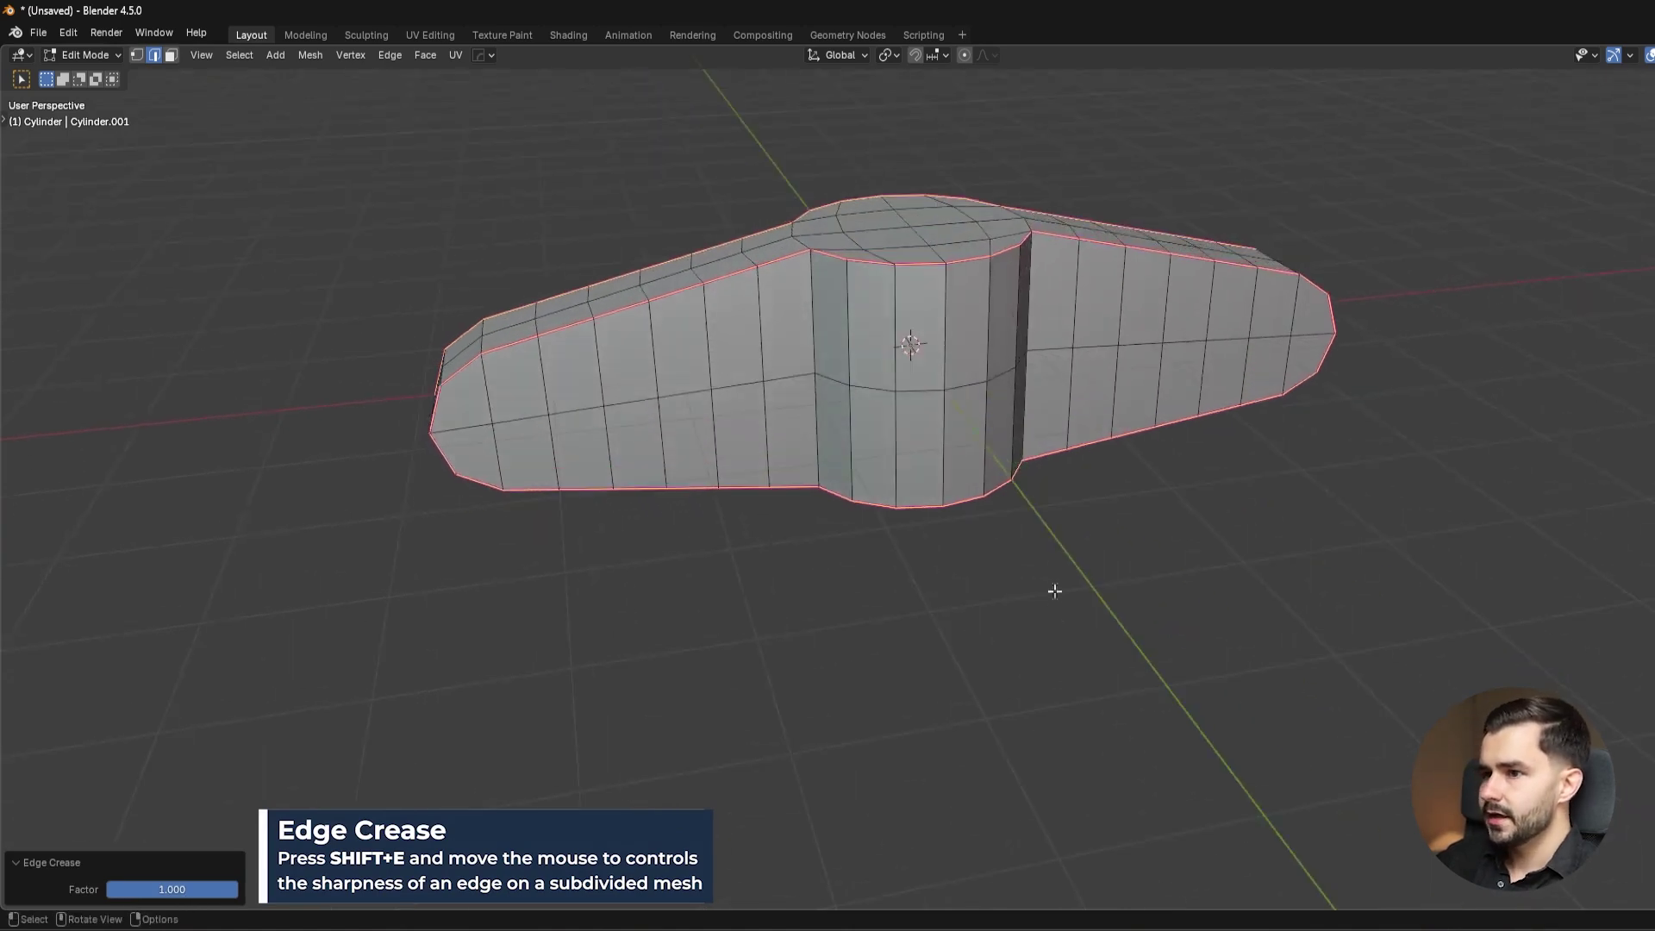
pyautogui.moveTo(1052, 591); pyautogui.dragTo(1110, 406, button='middle')
pyautogui.press('Tab')
pyautogui.hotkey('ctrl', '2')
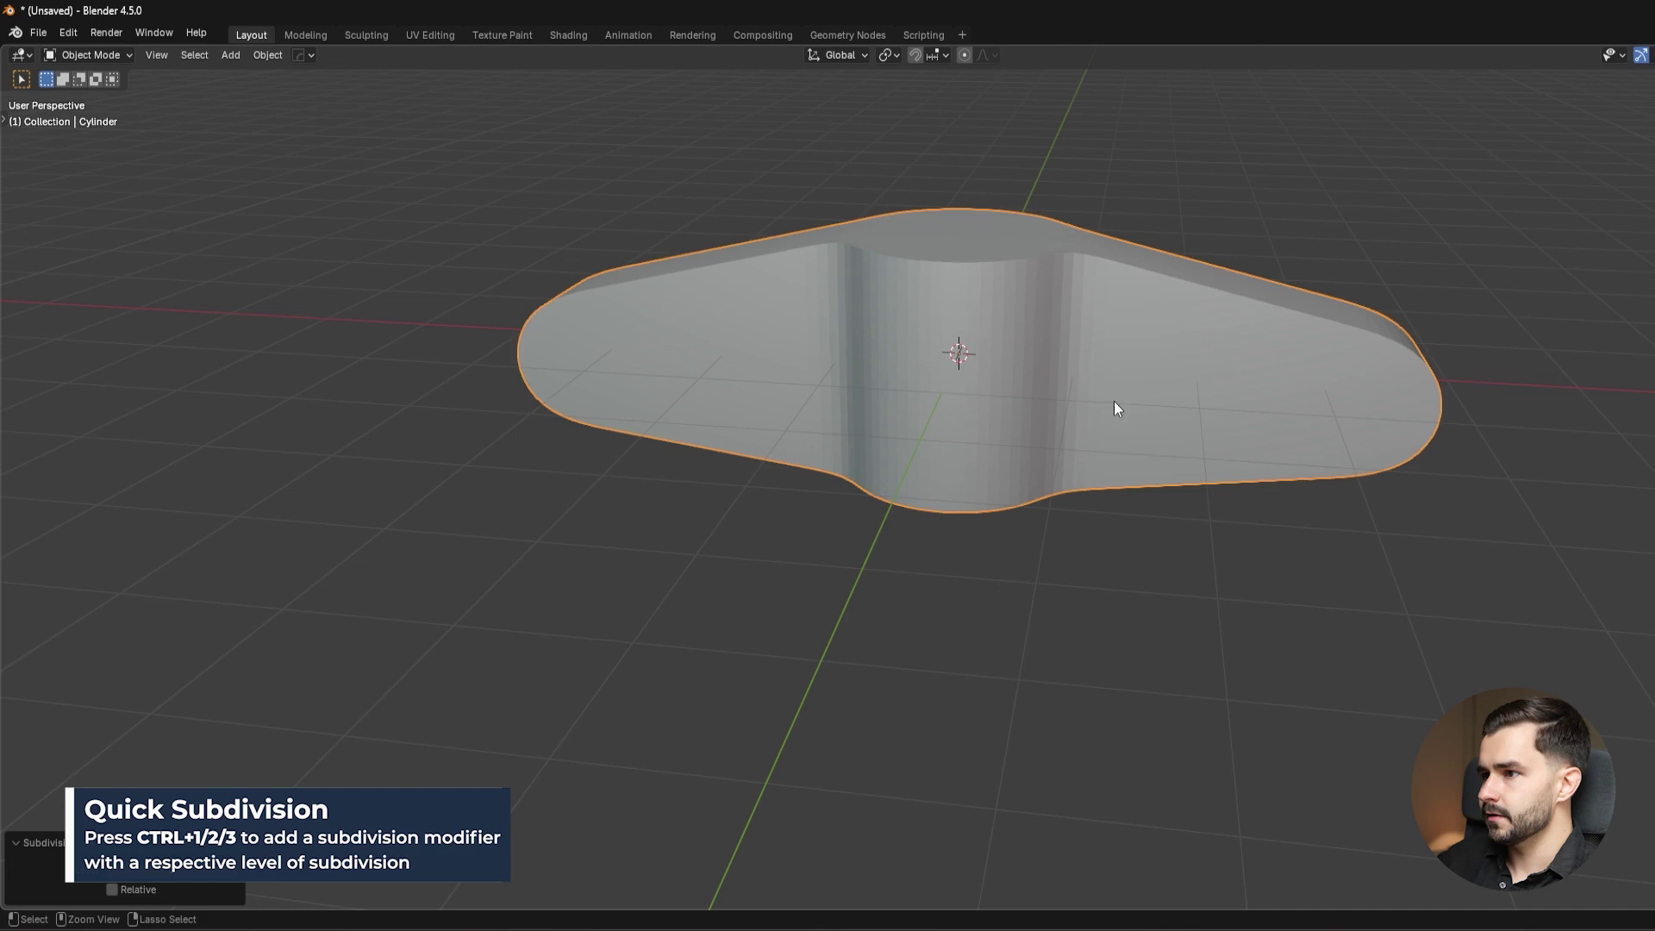
pyautogui.moveTo(1136, 323); pyautogui.dragTo(1043, 354, button='middle')
pyautogui.press('Tab')
pyautogui.press('Tab')
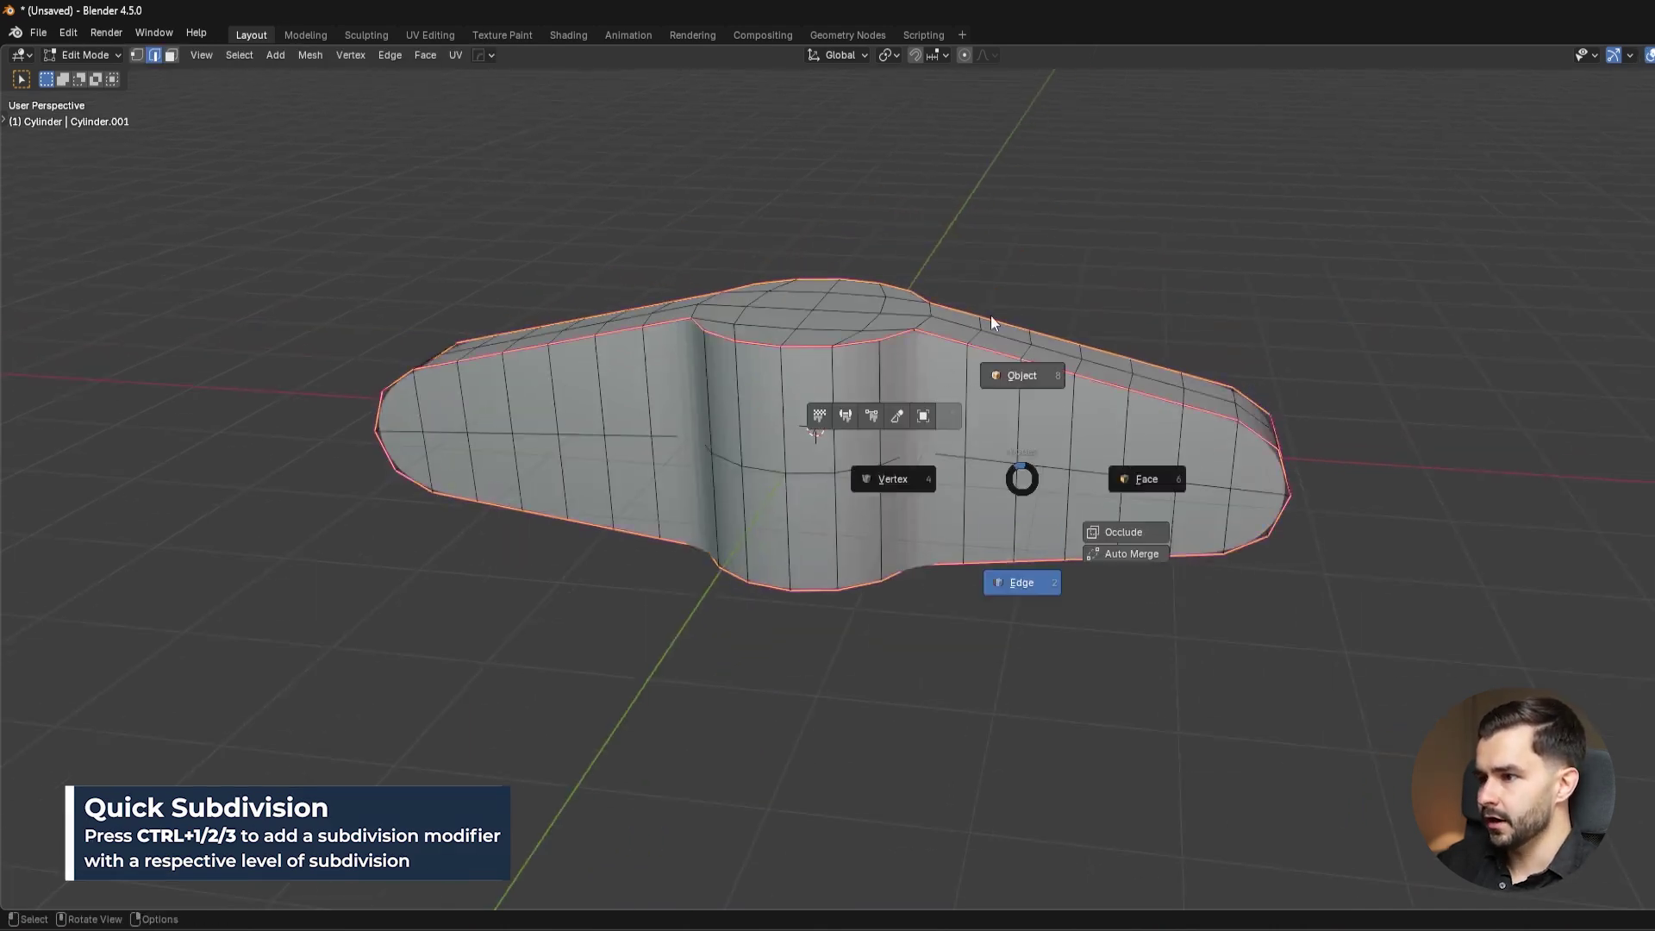
# Try creasing the vertical corner edges where the central cylinder meets the positive X arm.
pyautogui.scroll(3, 970, 362)
pyautogui.moveTo(957, 418); pyautogui.dragTo(919, 296, button='middle')
pyautogui.press('Tab')
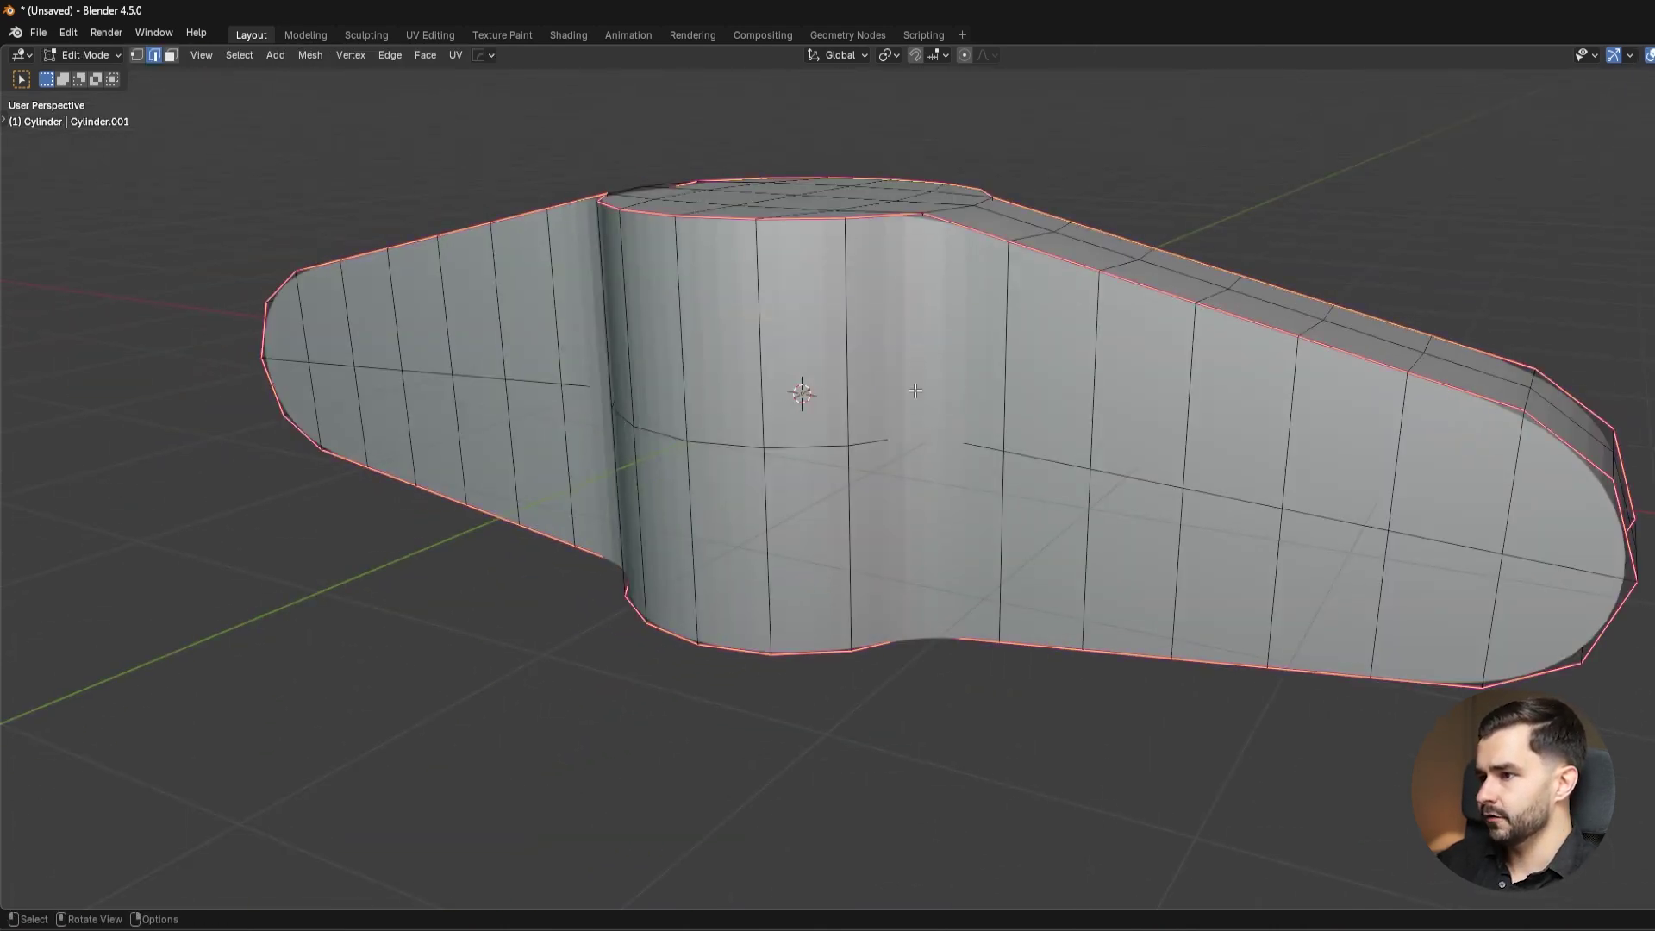
pyautogui.click(926, 294)
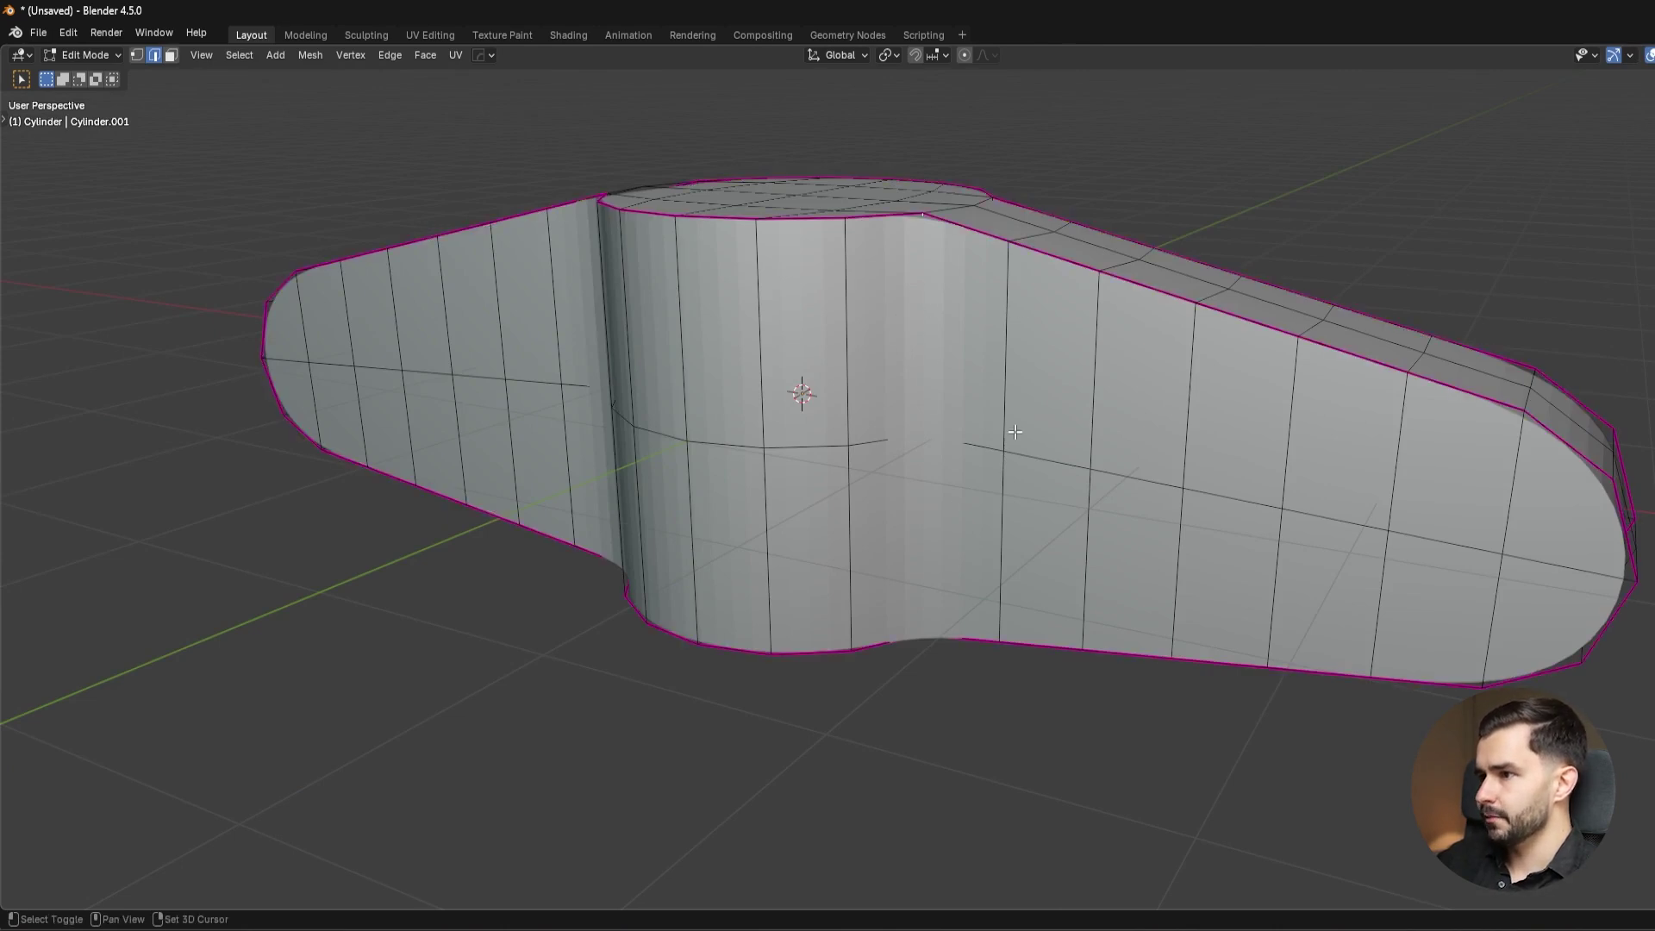
pyautogui.hotkey('shift', 'e')
pyautogui.click(1388, 551)
pyautogui.press('Tab')
pyautogui.moveTo(896, 392); pyautogui.dragTo(936, 405, button='middle')
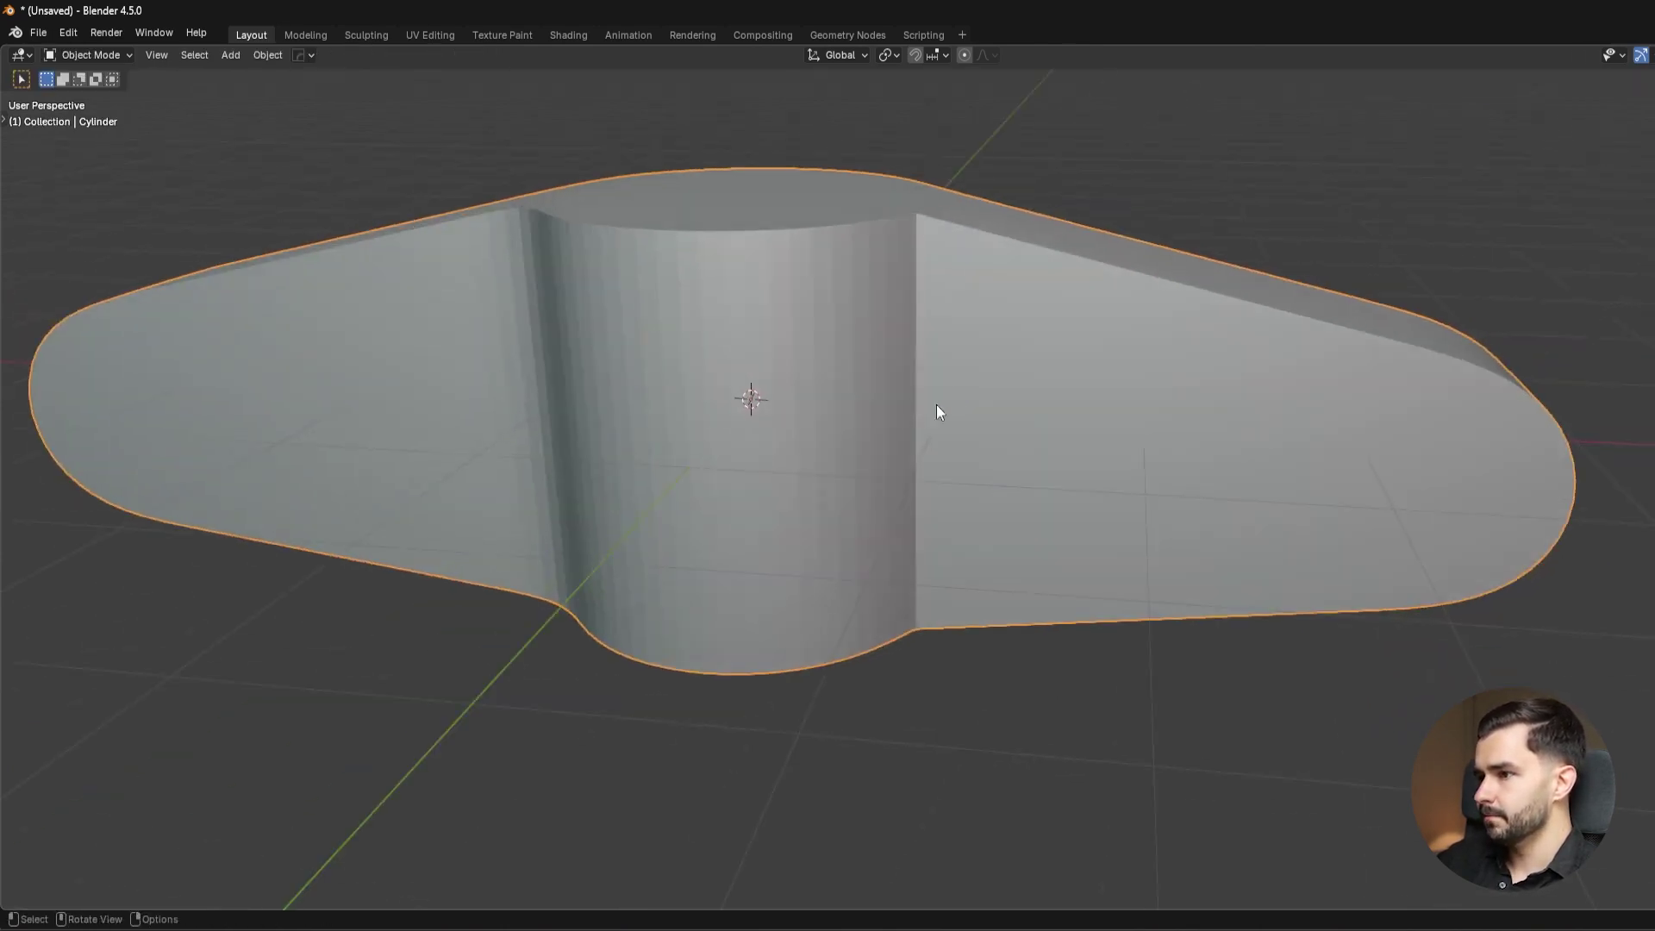
pyautogui.press('Tab')
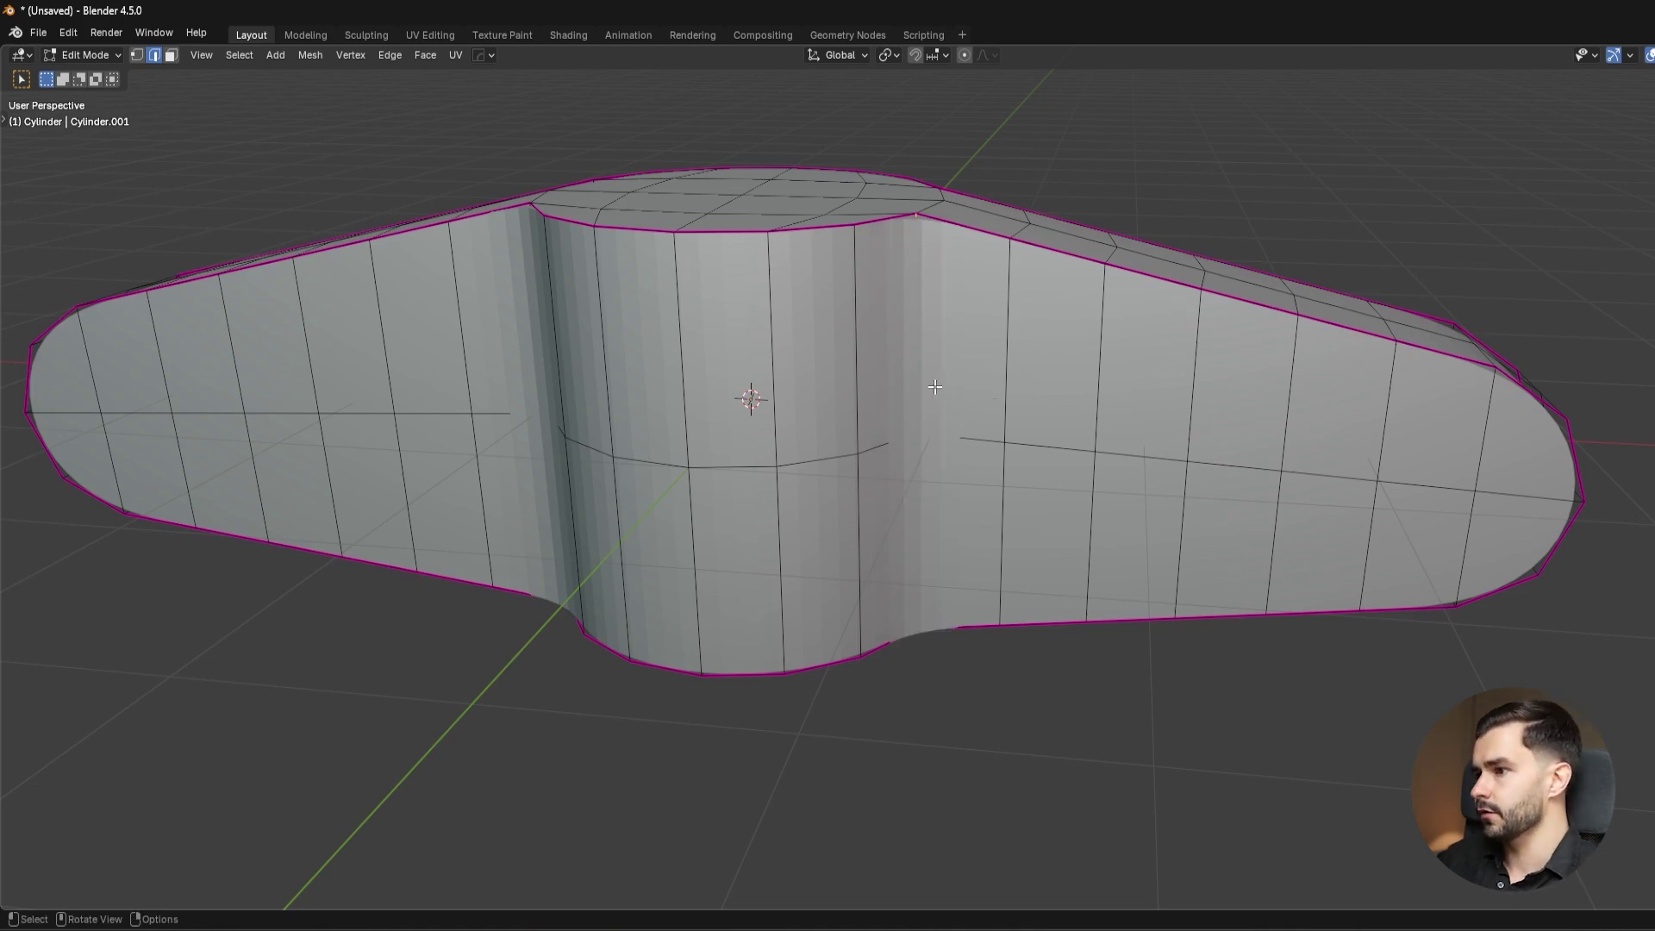
# Apply Shade Auto Smooth with a 30° angle to the subdivided part.
pyautogui.moveTo(953, 423); pyautogui.dragTo(979, 525, button='middle')
pyautogui.press('Tab')
pyautogui.rightClick(1126, 270)
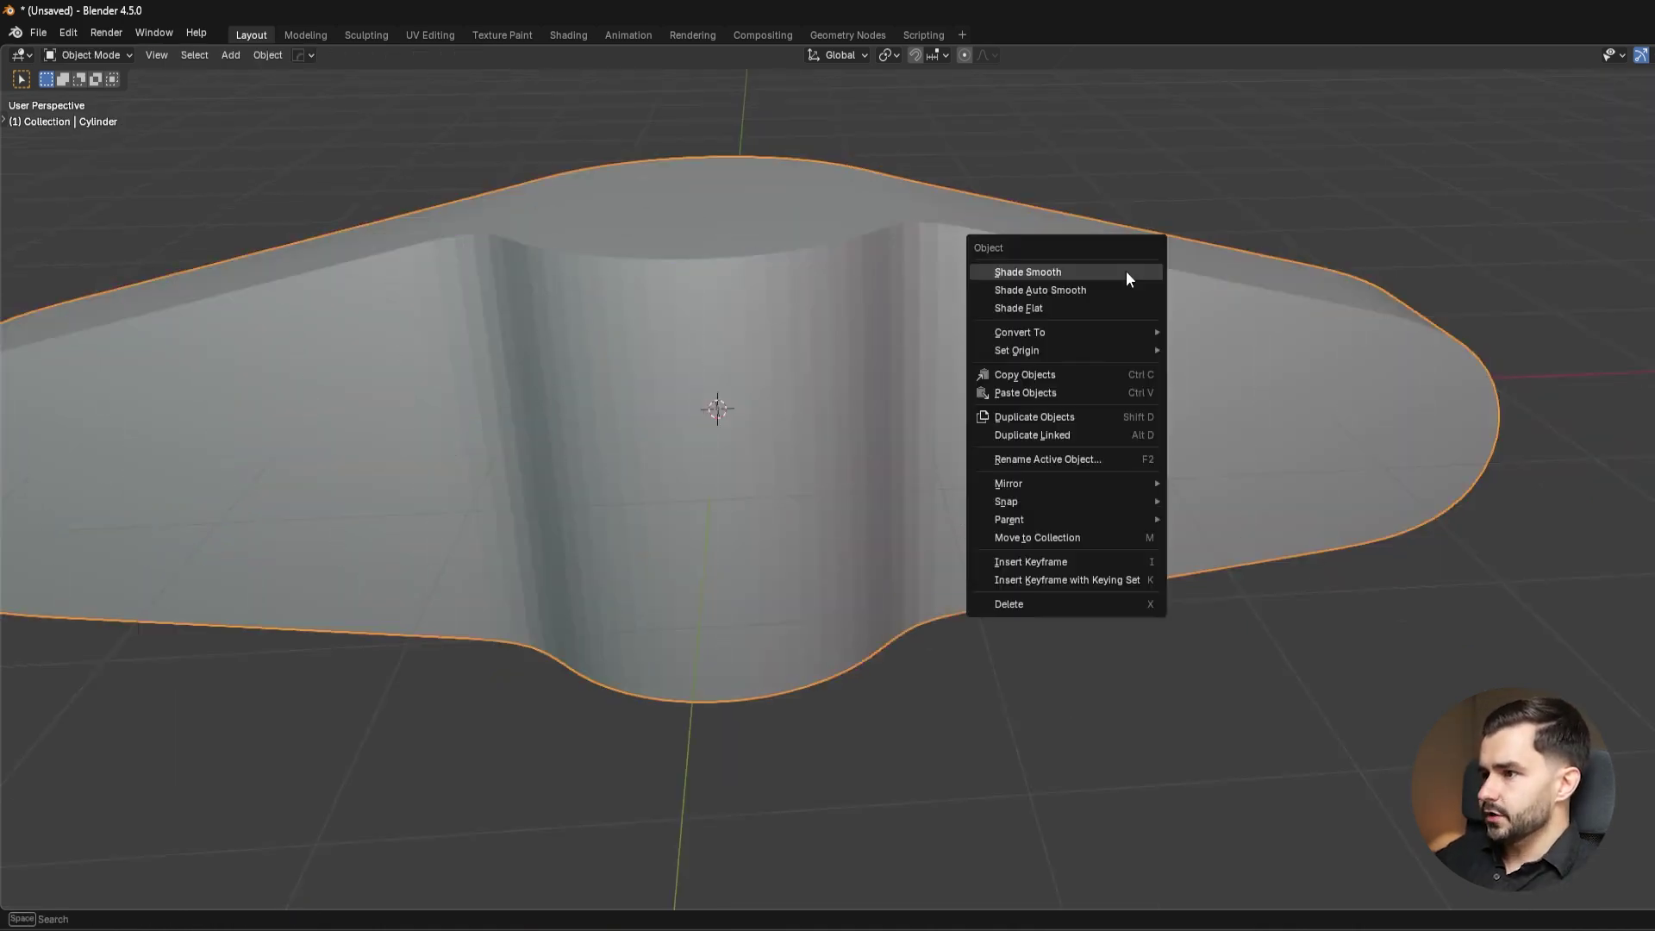
pyautogui.click(1119, 292)
# Turn on Cavity in the viewport shading and examine the part's creased edges and smooth corners.
pyautogui.hotkey('alt', 'v')
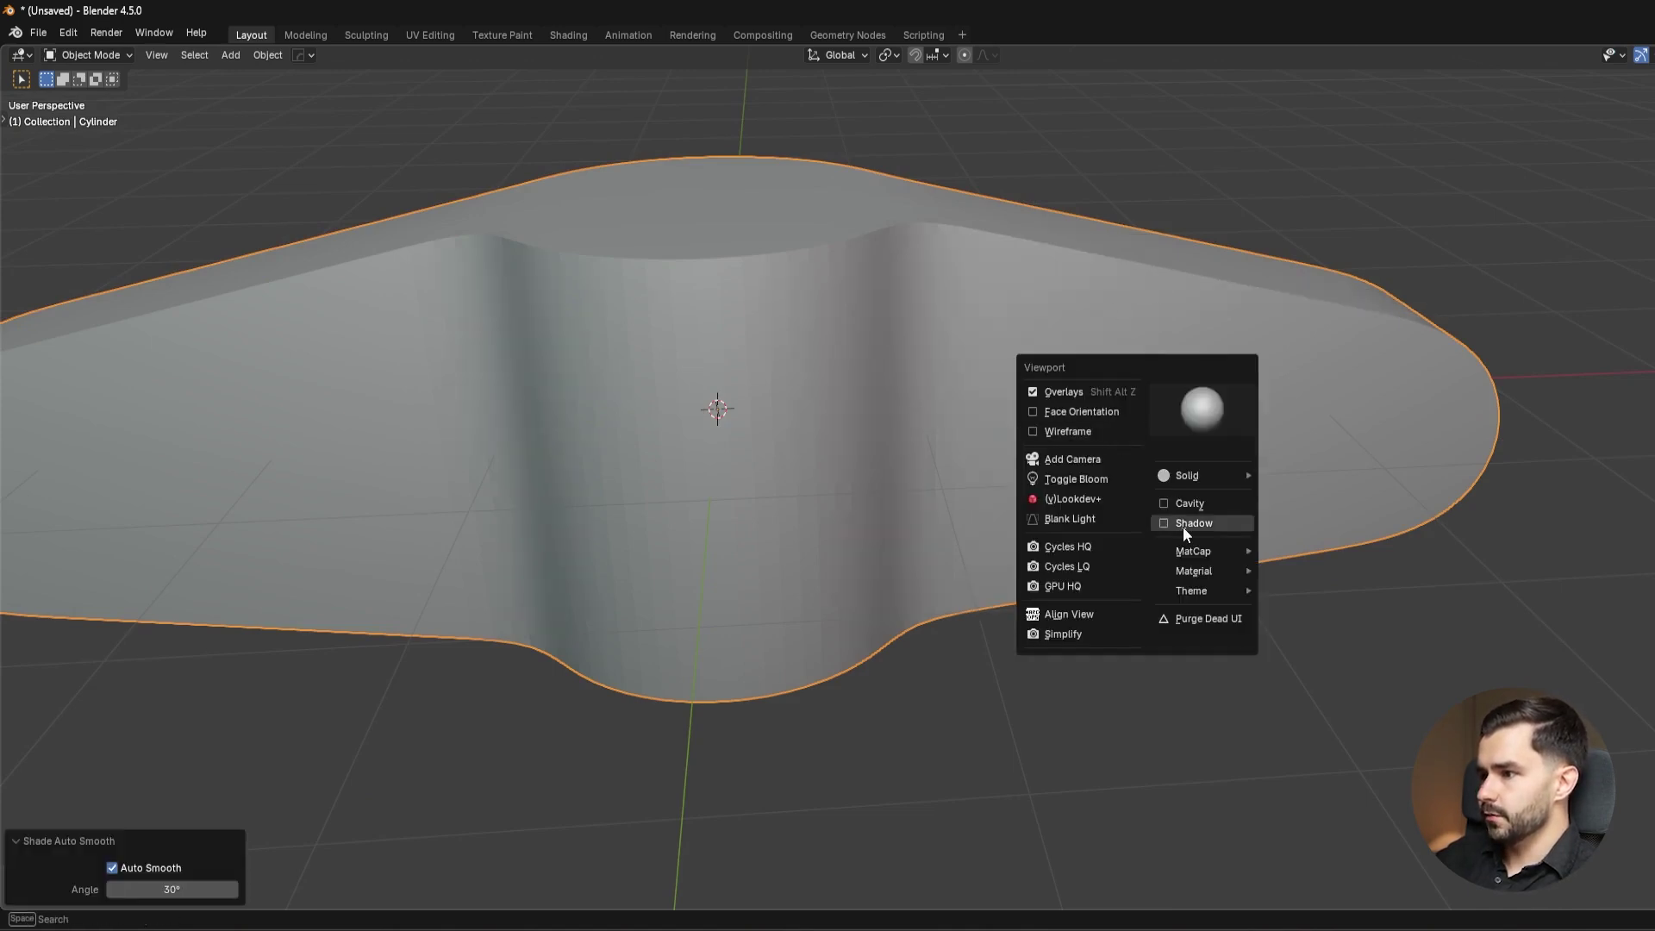
pyautogui.click(1192, 503)
pyautogui.scroll(-4, 995, 423)
pyautogui.moveTo(995, 422); pyautogui.dragTo(933, 328, button='middle')
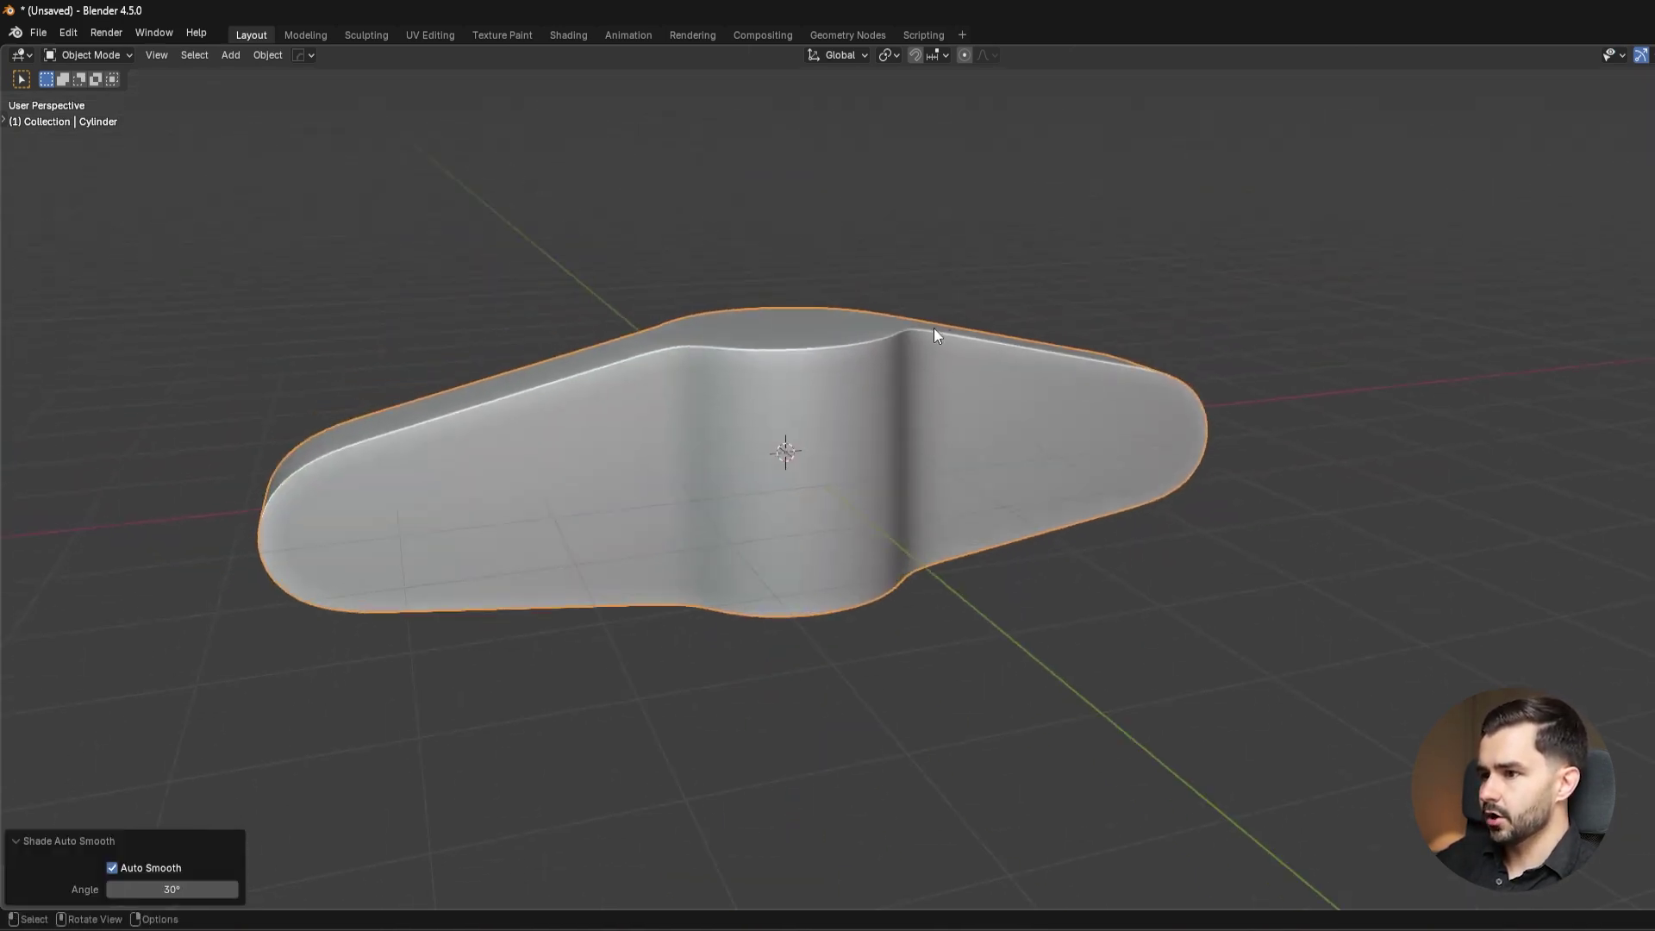
pyautogui.moveTo(620, 376); pyautogui.dragTo(936, 471, button='middle')
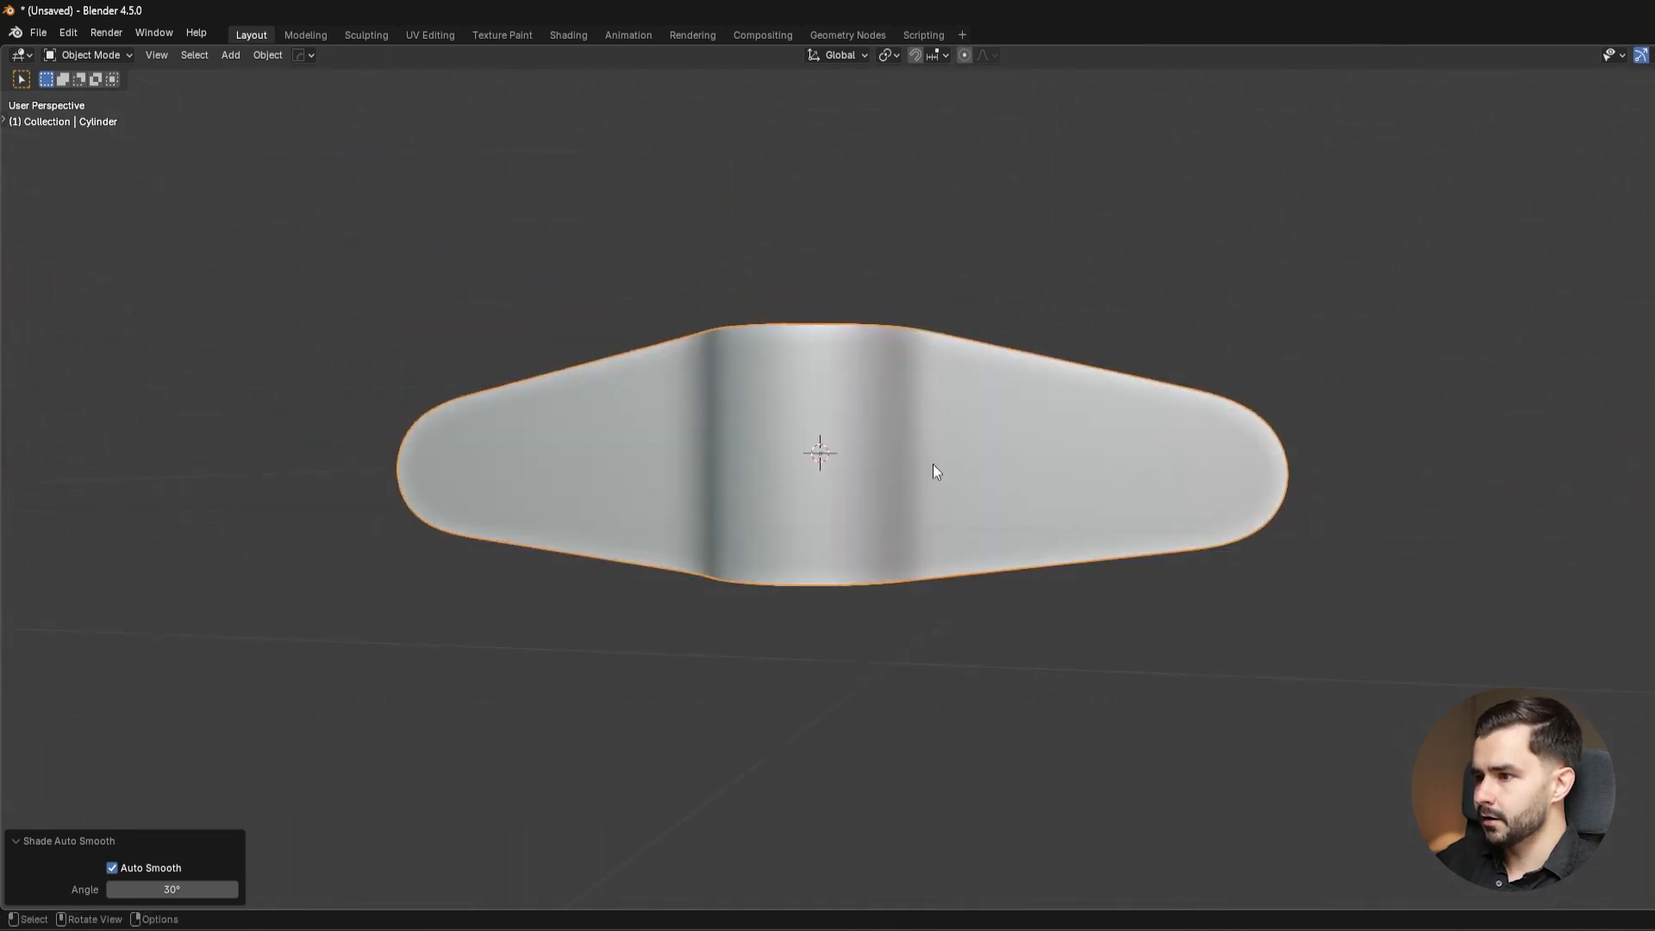
pyautogui.moveTo(1041, 399); pyautogui.dragTo(986, 454, button='middle')
pyautogui.scroll(5, 939, 295)
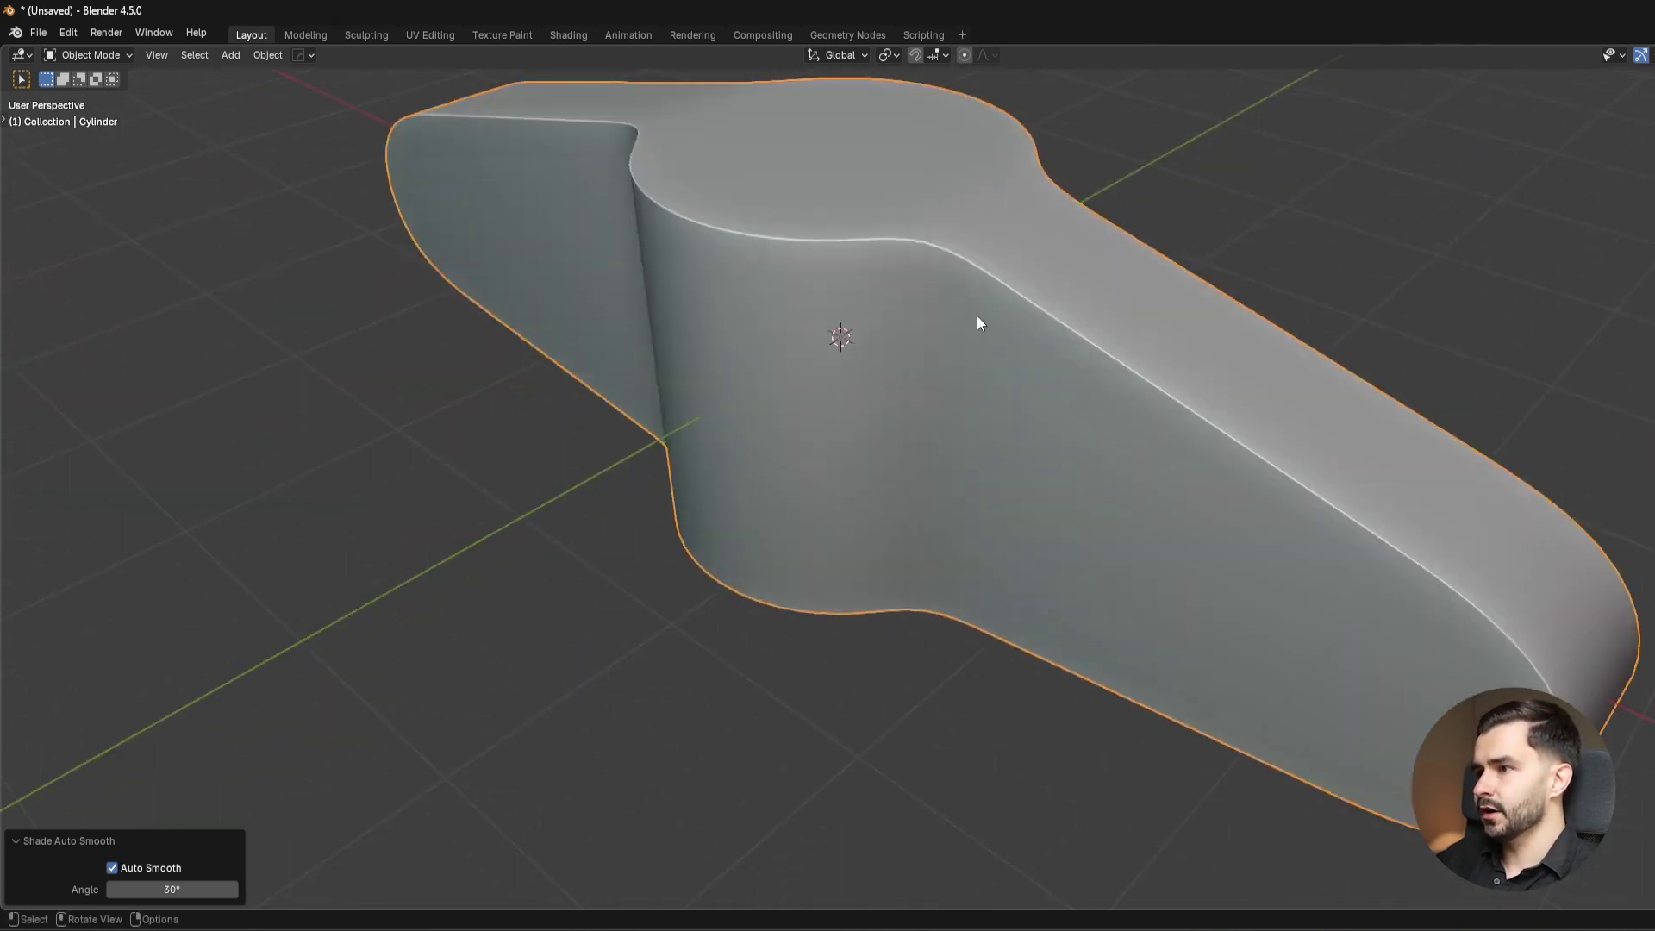
pyautogui.moveTo(978, 322); pyautogui.dragTo(1020, 325, button='middle')
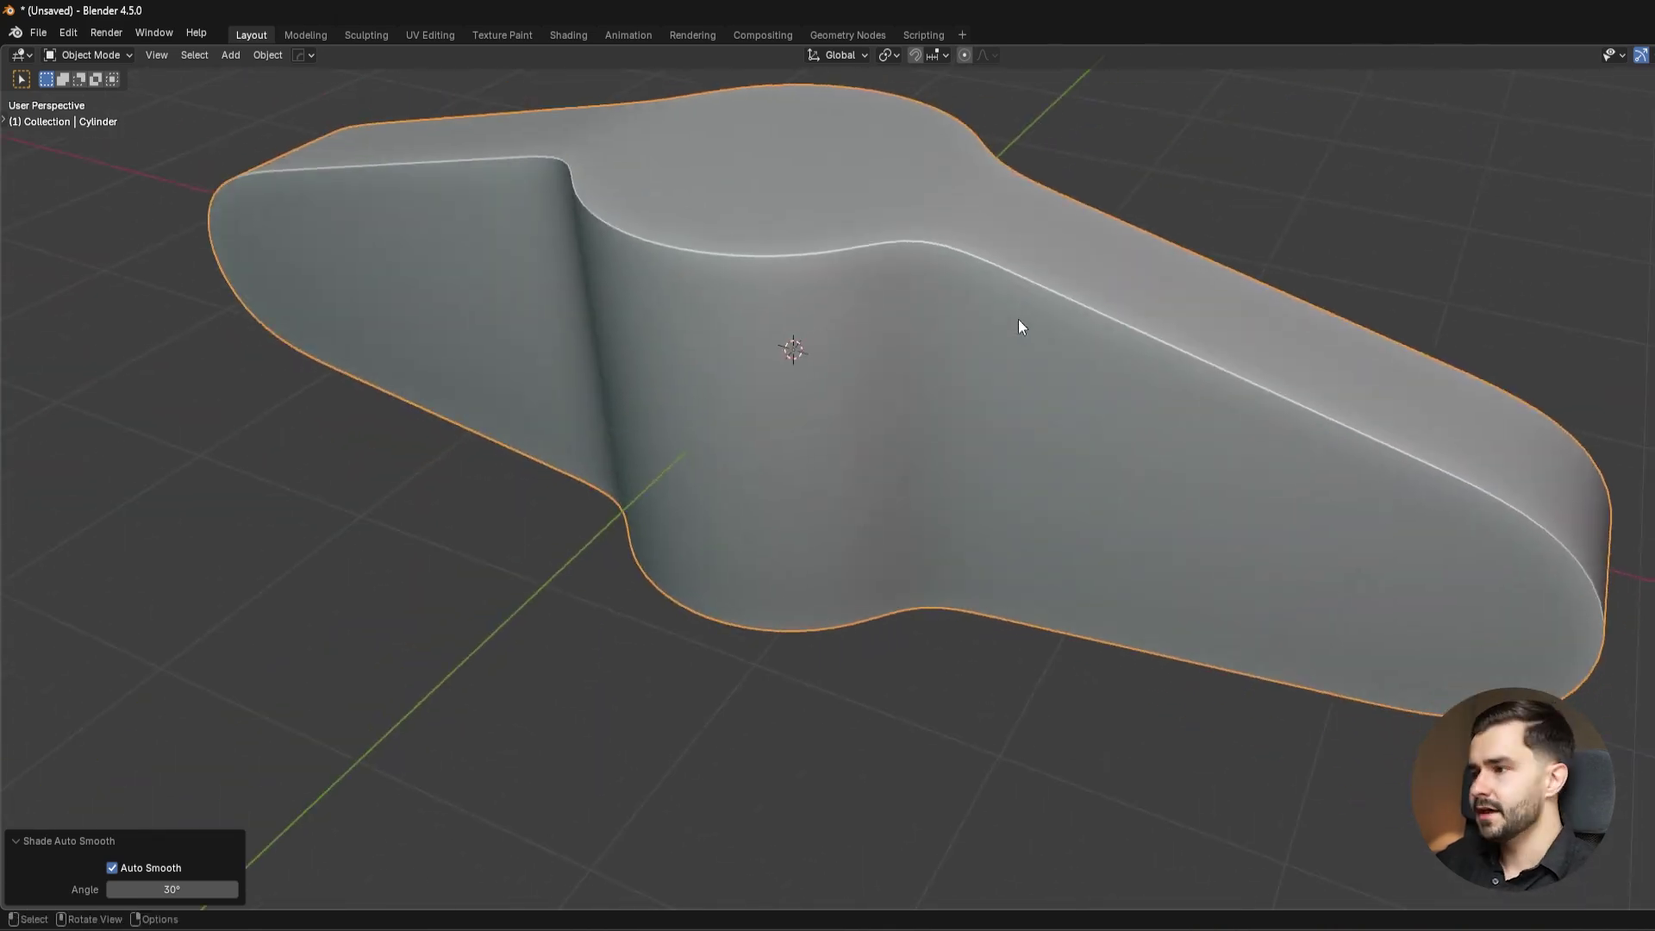
# Examine the subdivided part's topology from several angles with the wireframe overlay turned on, and turn the overlay off again.
pyautogui.moveTo(1093, 347); pyautogui.dragTo(1155, 336, button='middle')
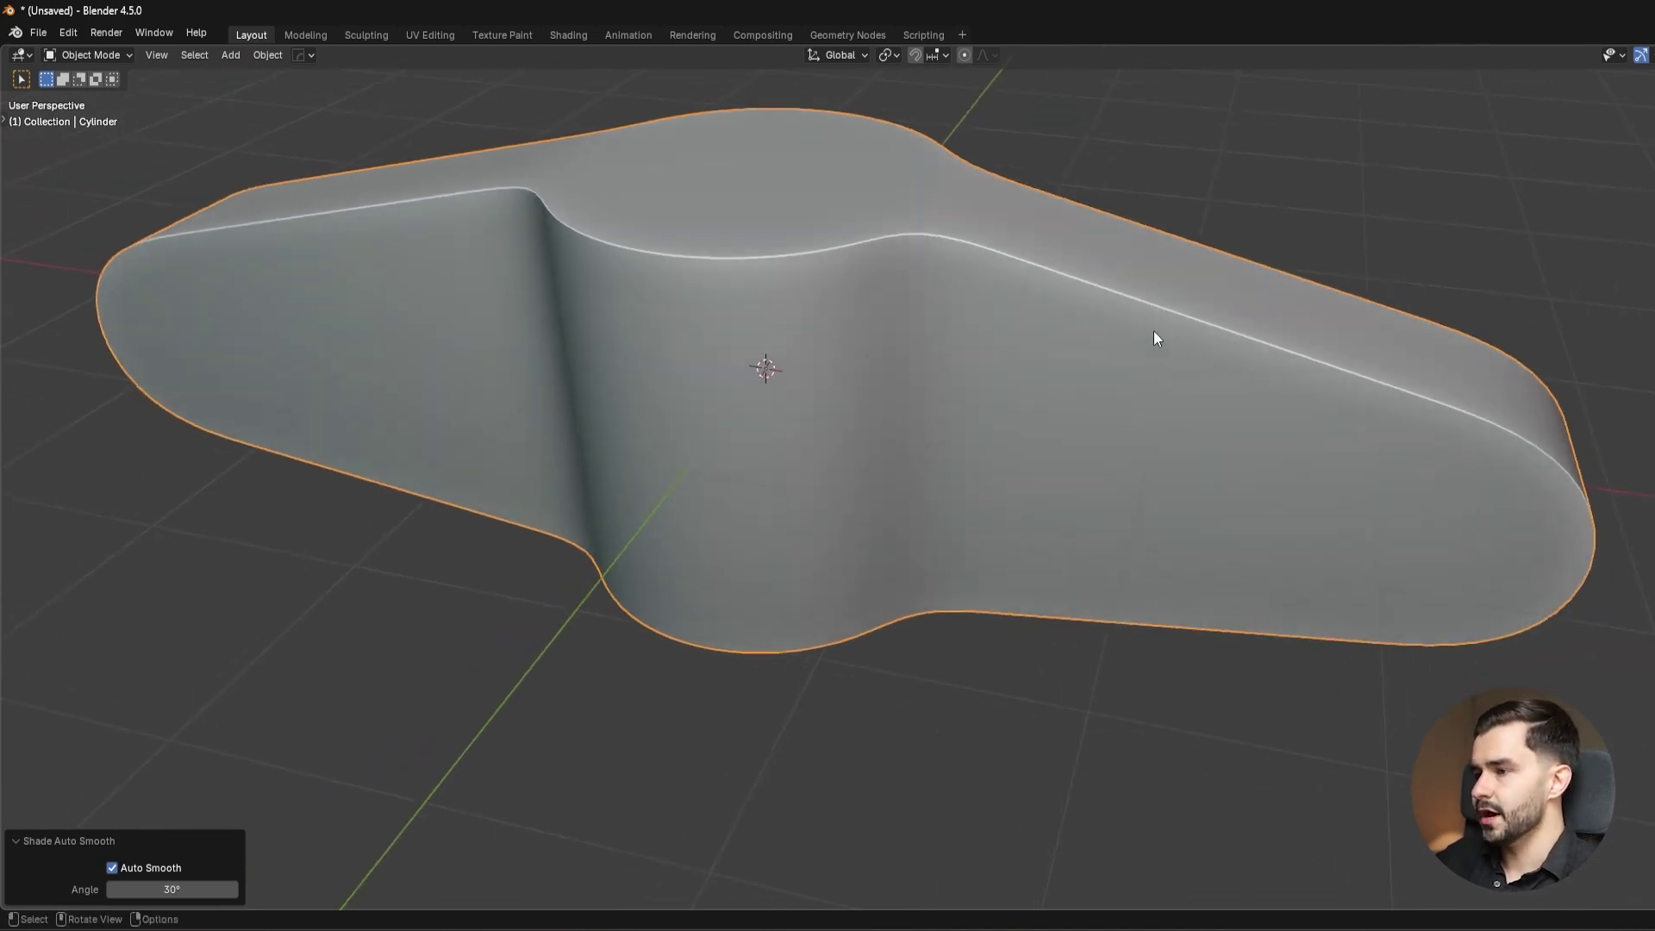
pyautogui.press('Tab')
pyautogui.press('Tab')
pyautogui.hotkey('alt', 'v')
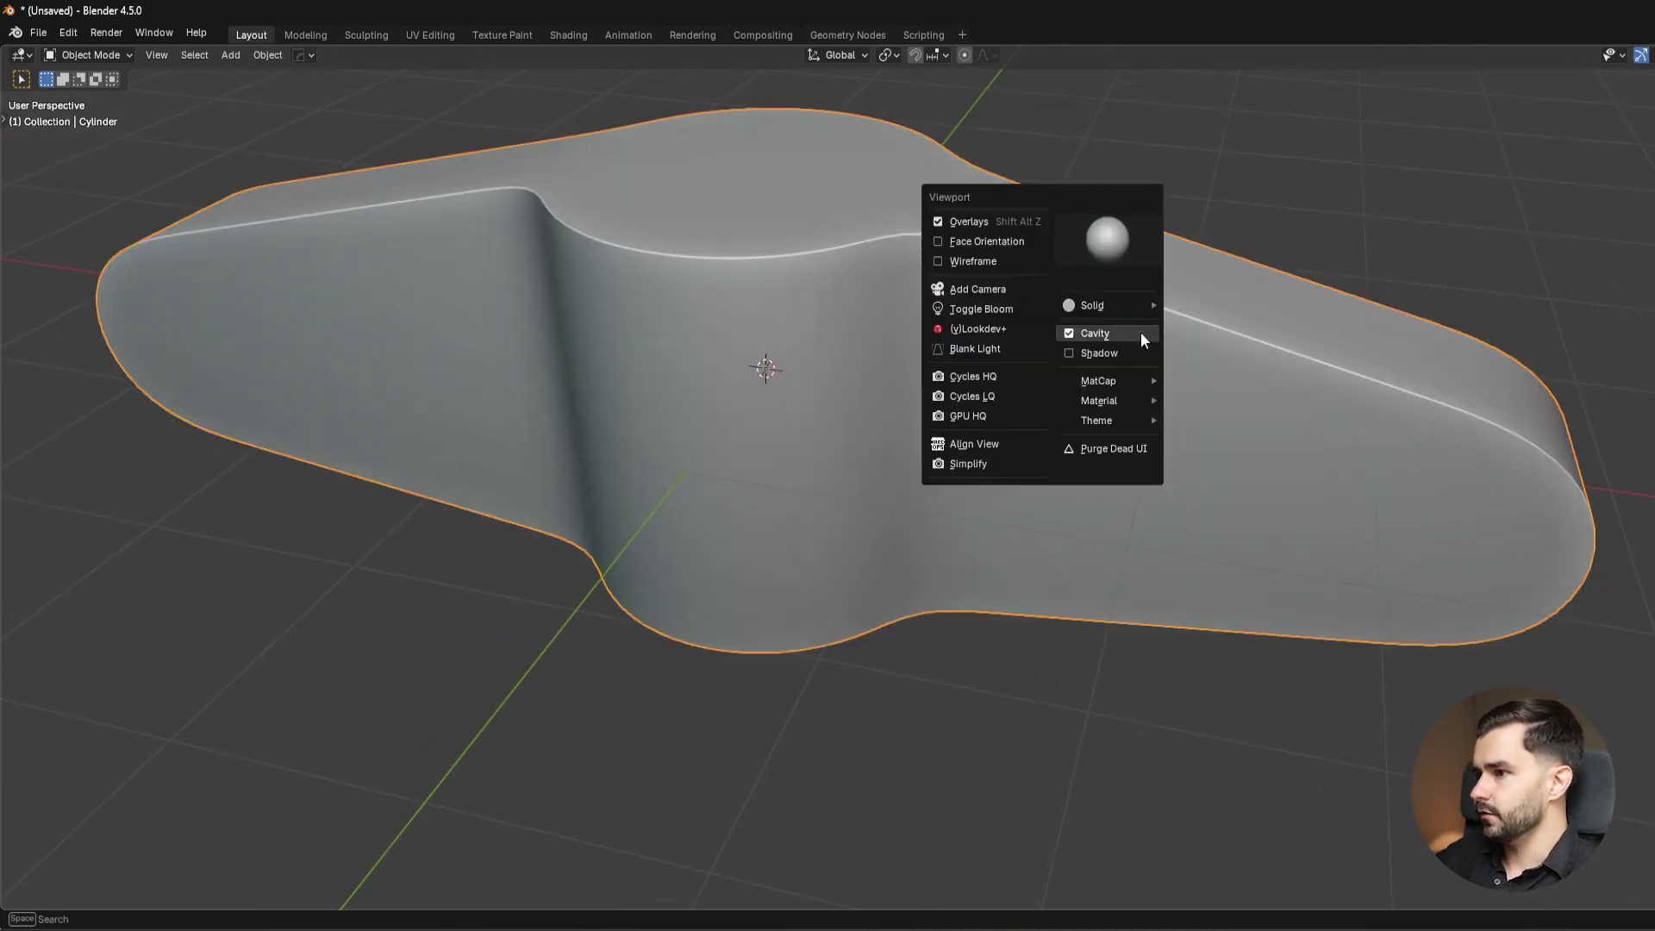
pyautogui.click(992, 264)
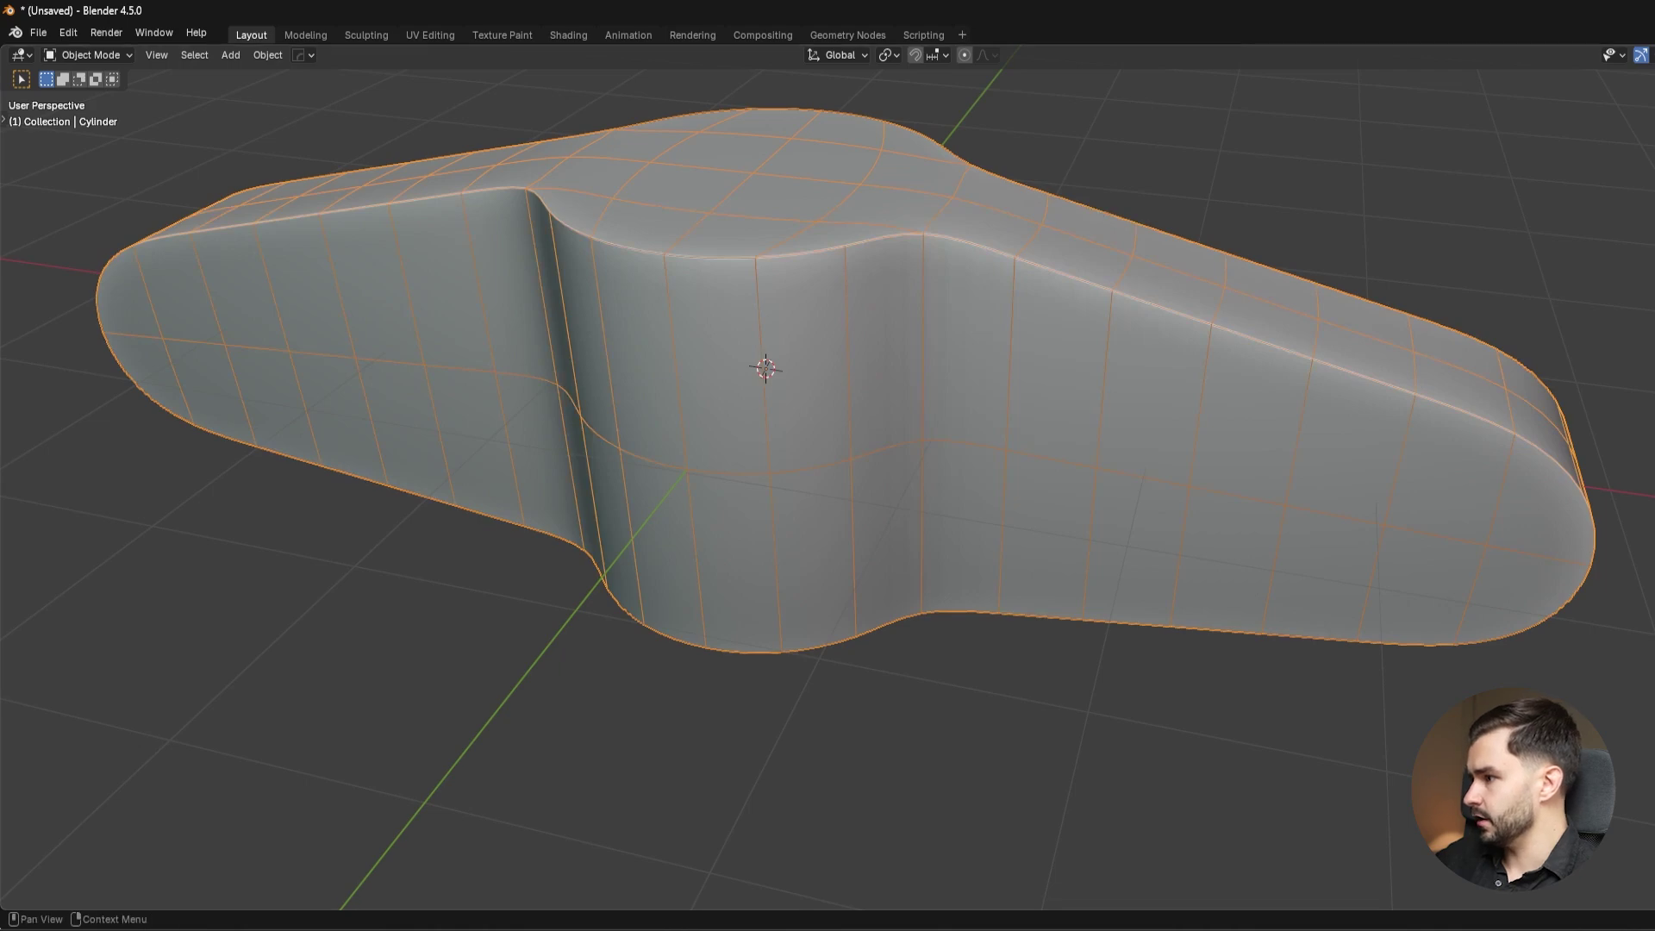
pyautogui.moveTo(1250, 281); pyautogui.dragTo(1045, 248, button='middle')
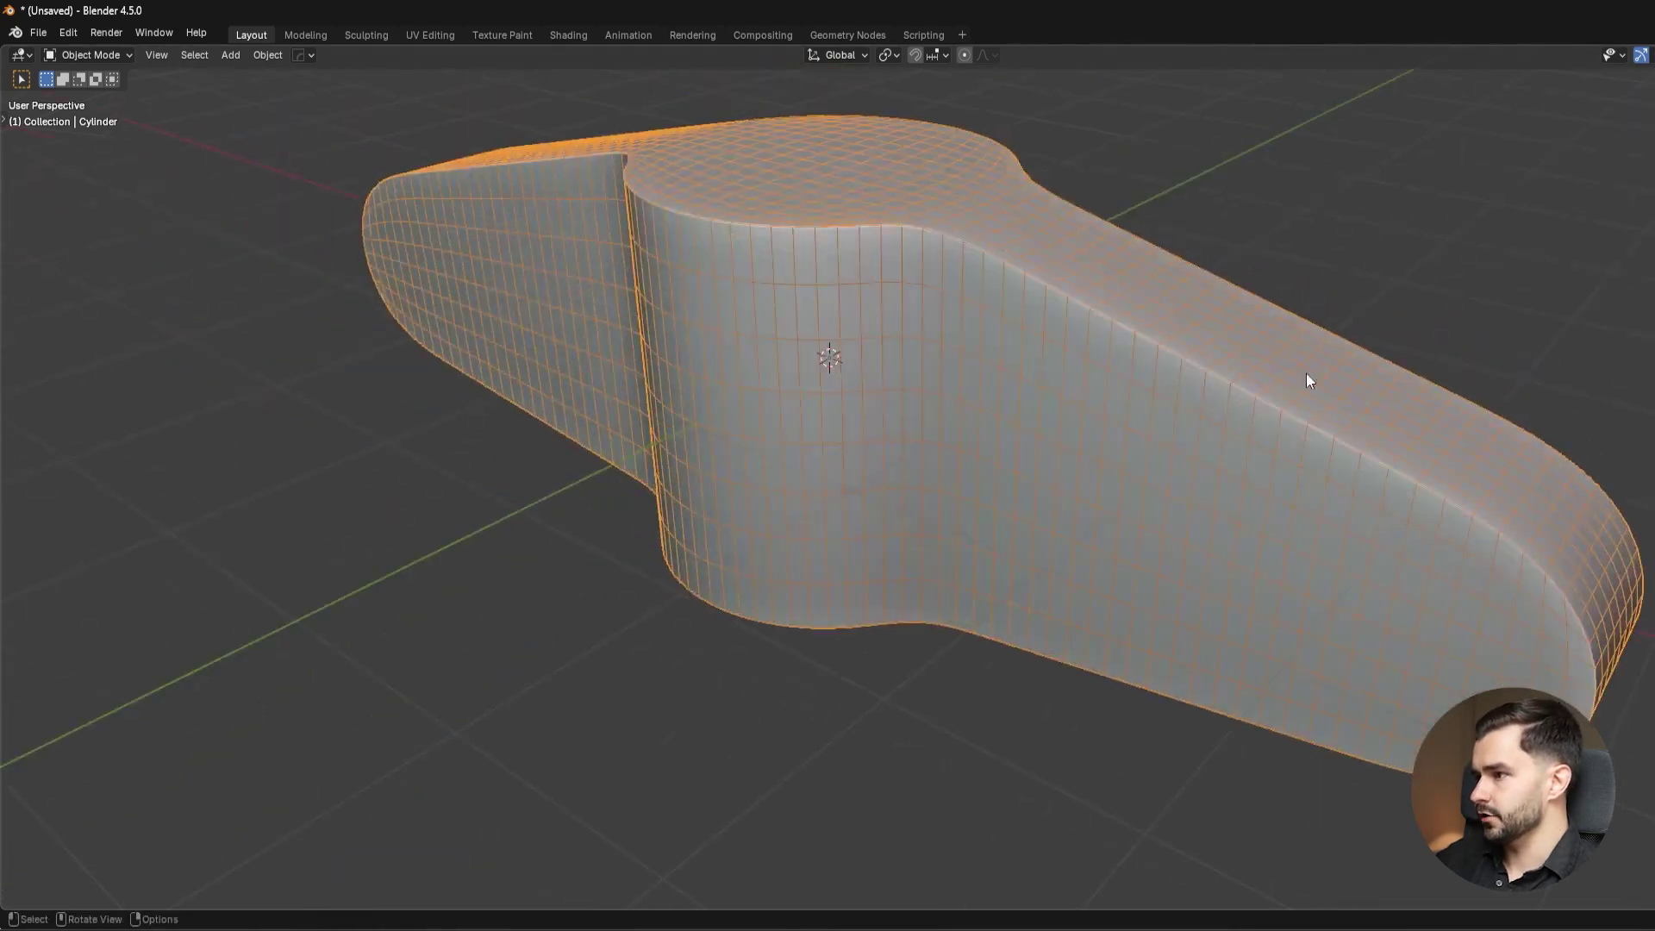
pyautogui.moveTo(1305, 374); pyautogui.dragTo(1097, 433, button='middle')
pyautogui.hotkey('alt', 'v')
pyautogui.click(1086, 333)
pyautogui.scroll(-3, 1086, 335)
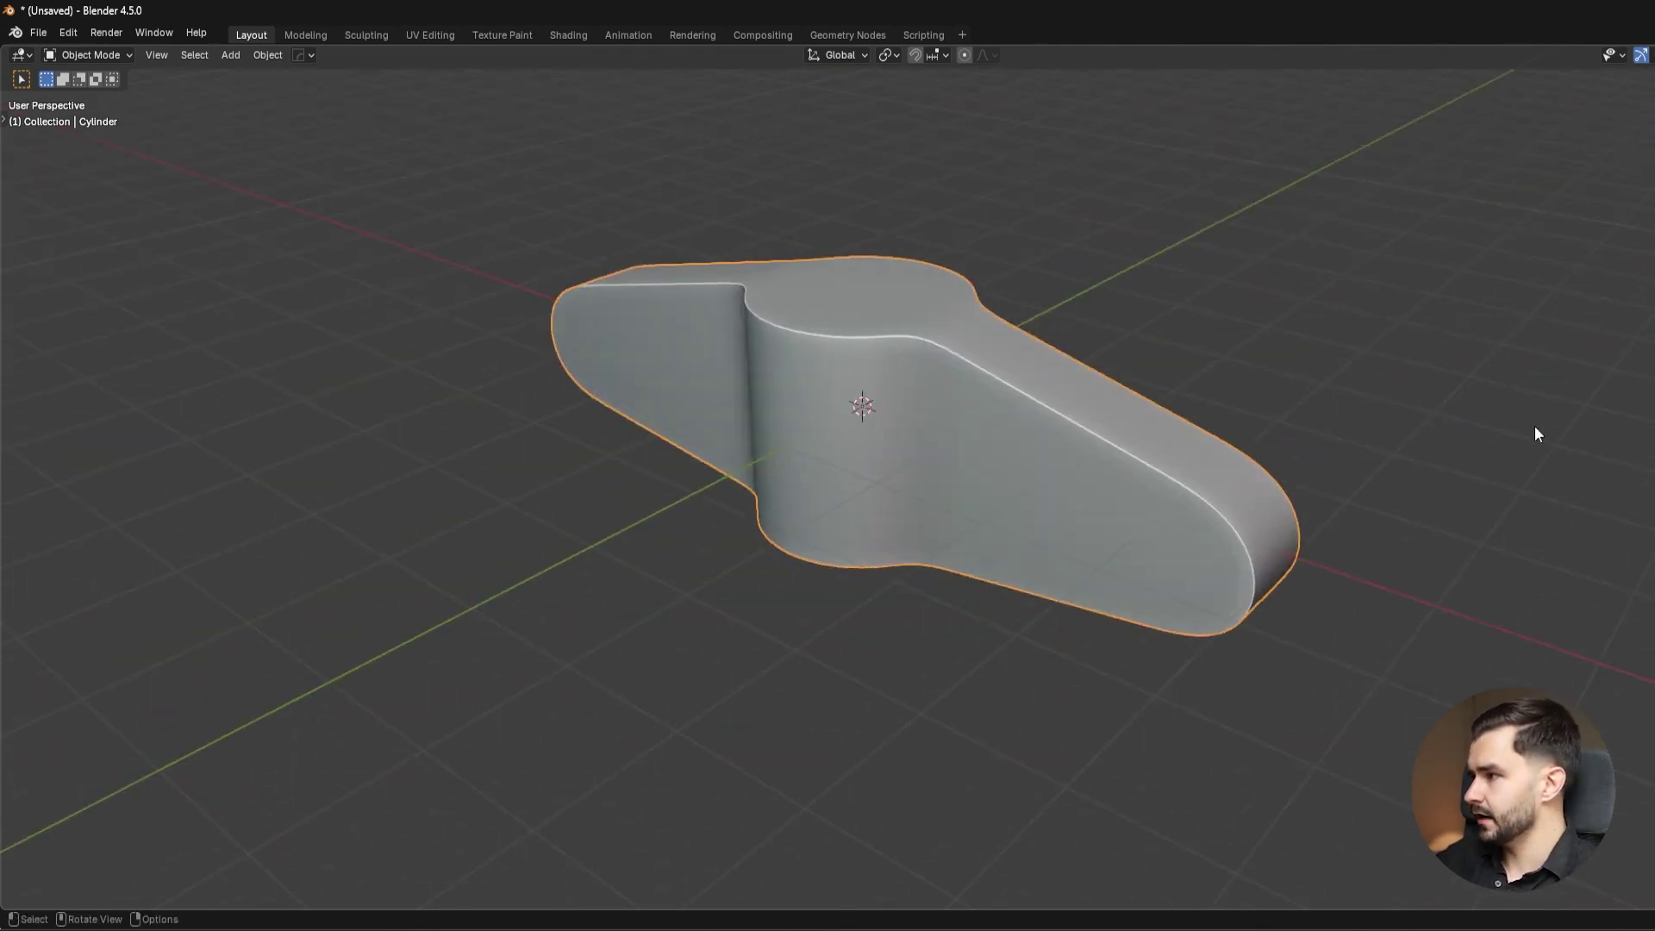
pyautogui.press('shift')
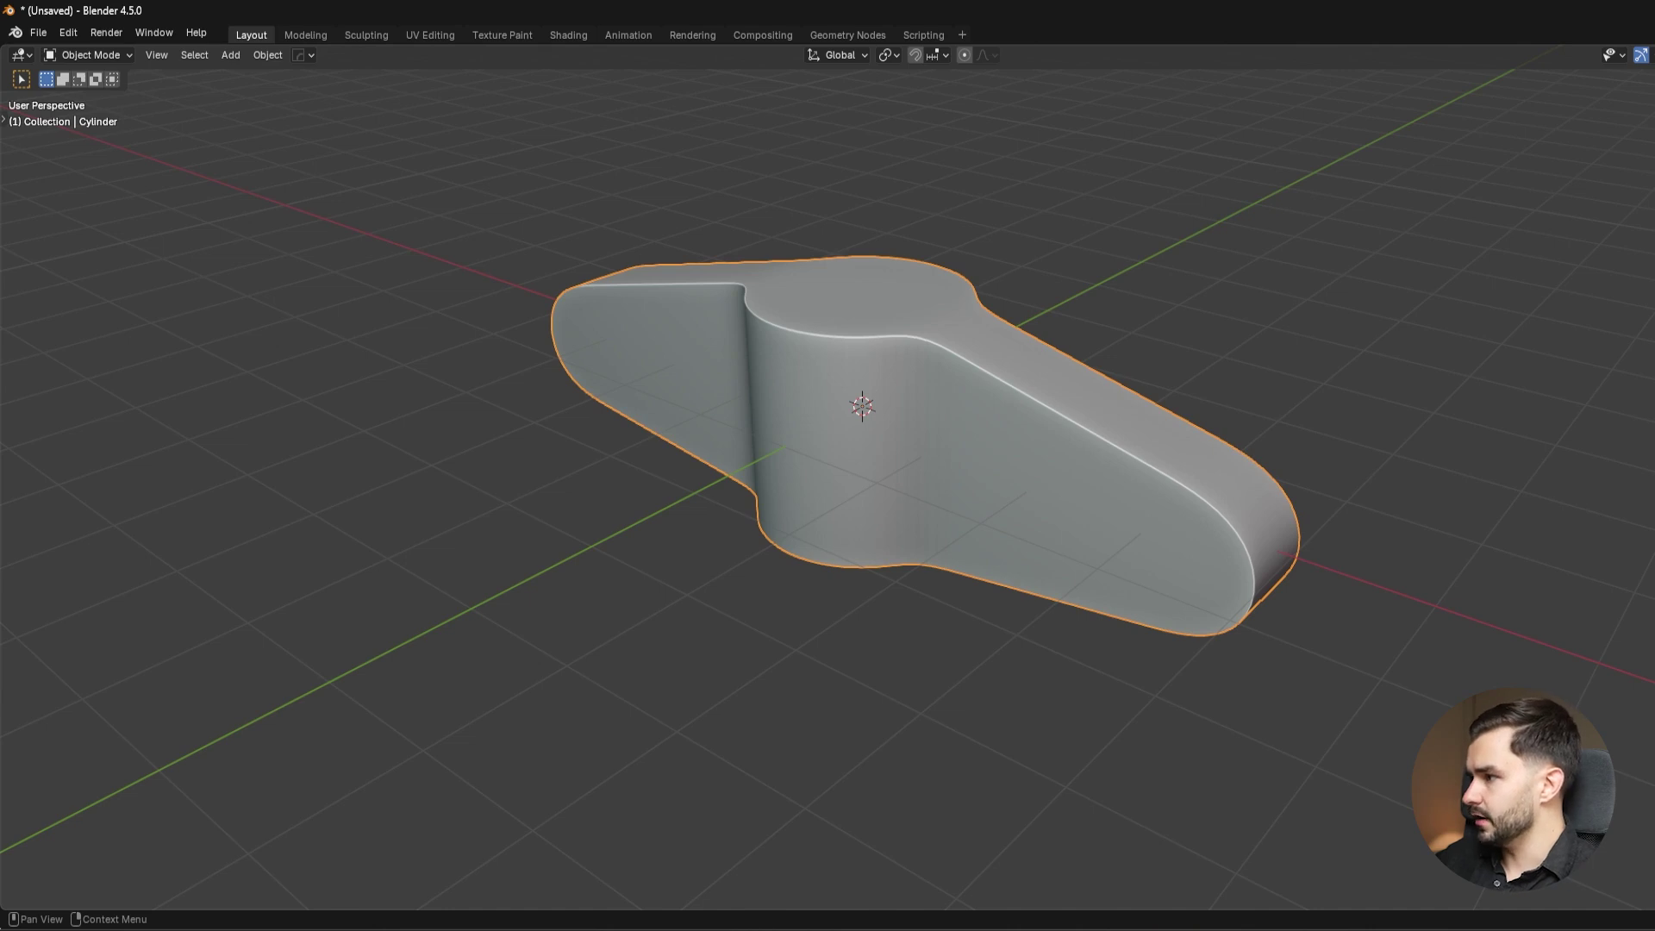
pyautogui.moveTo(1127, 395); pyautogui.dragTo(1197, 393, button='middle')
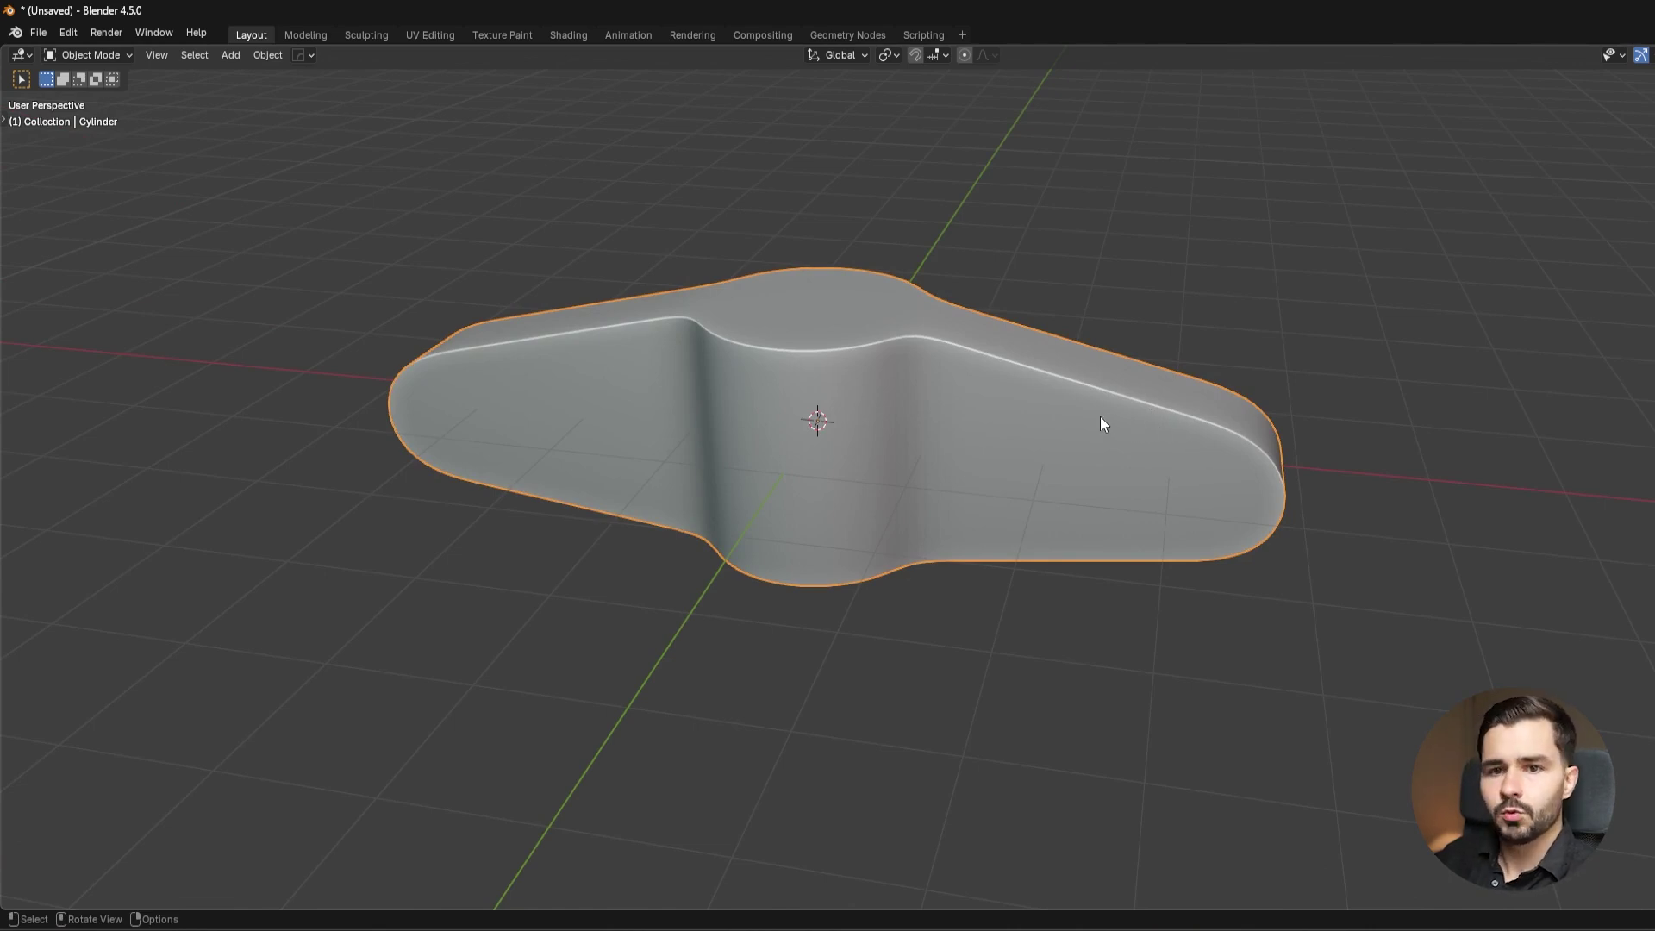
pyautogui.moveTo(1027, 421); pyautogui.dragTo(1001, 446, button='middle')
# Add a 64-vertex cylinder of 1 m radius and 2 m depth at the centre of the part as a separate object.
pyautogui.press('Tab')
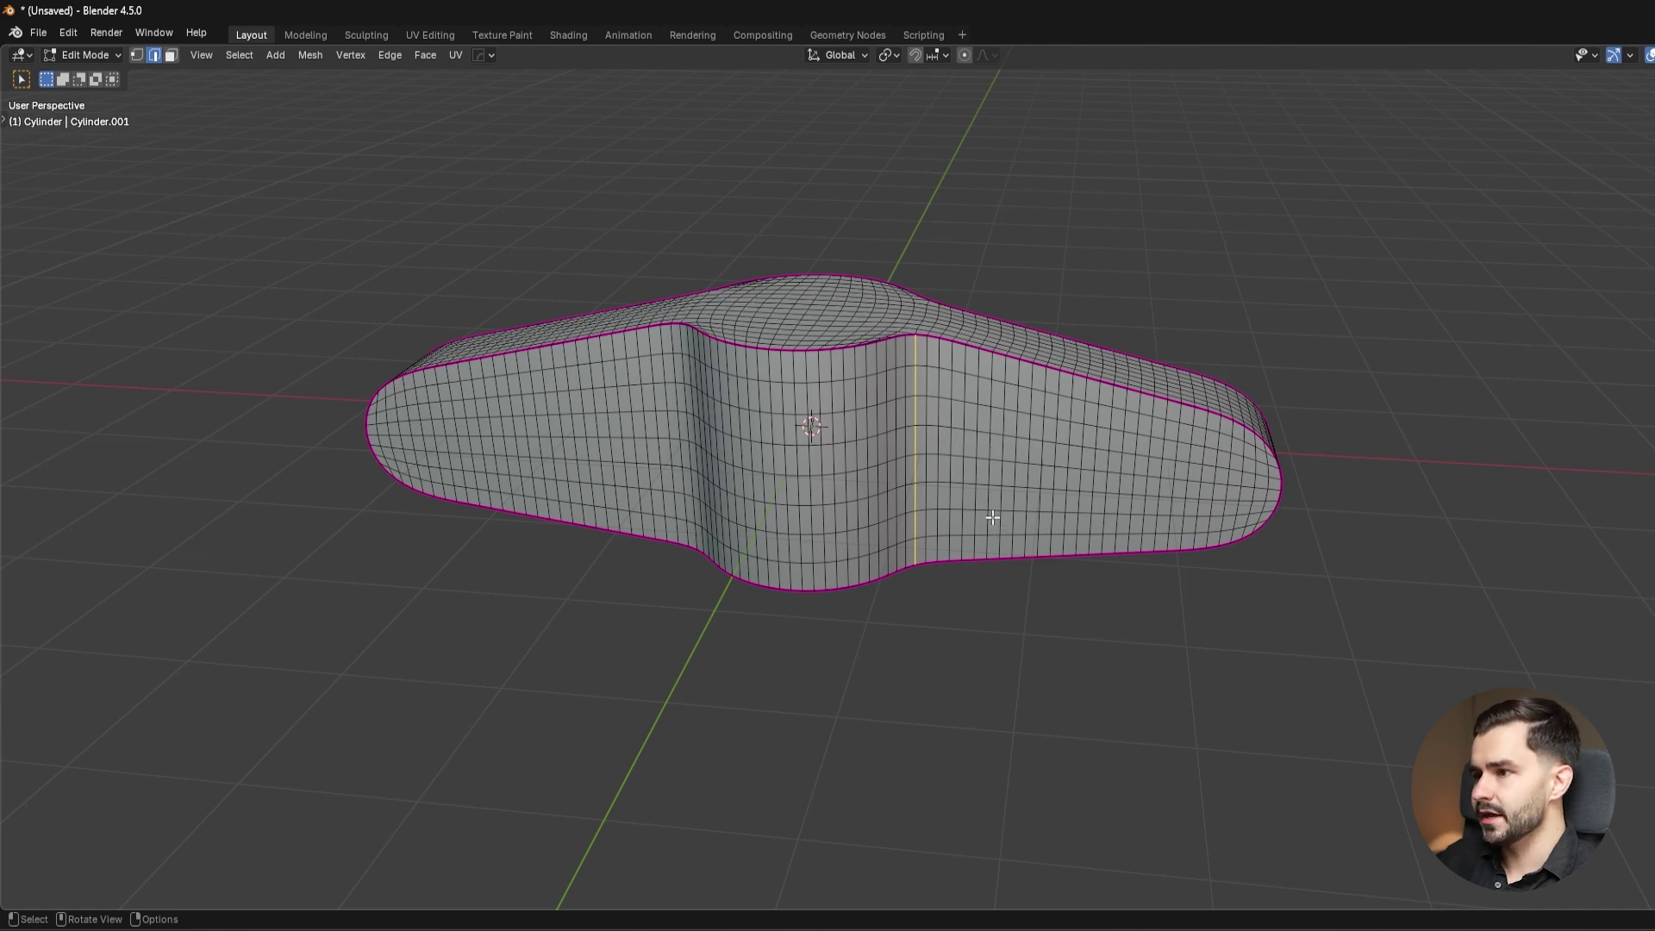
pyautogui.scroll(3, 984, 529)
pyautogui.press('Tab')
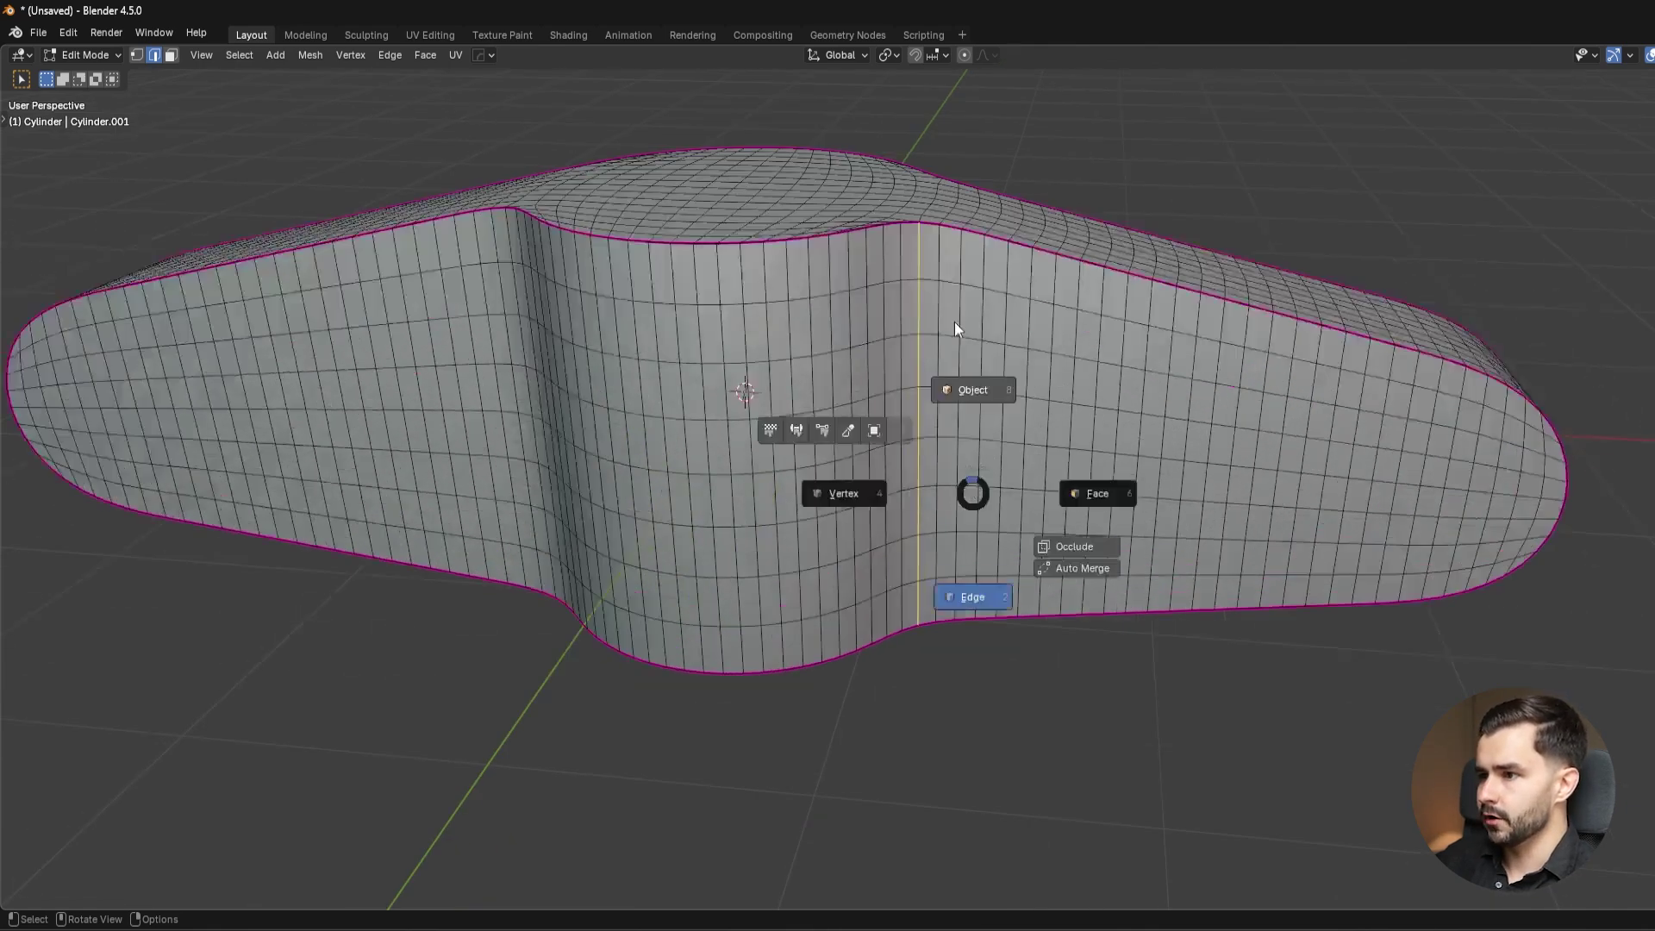
pyautogui.click(956, 323)
pyautogui.hotkey('shift', 'a')
pyautogui.moveTo(971, 251)
pyautogui.click(1084, 366)
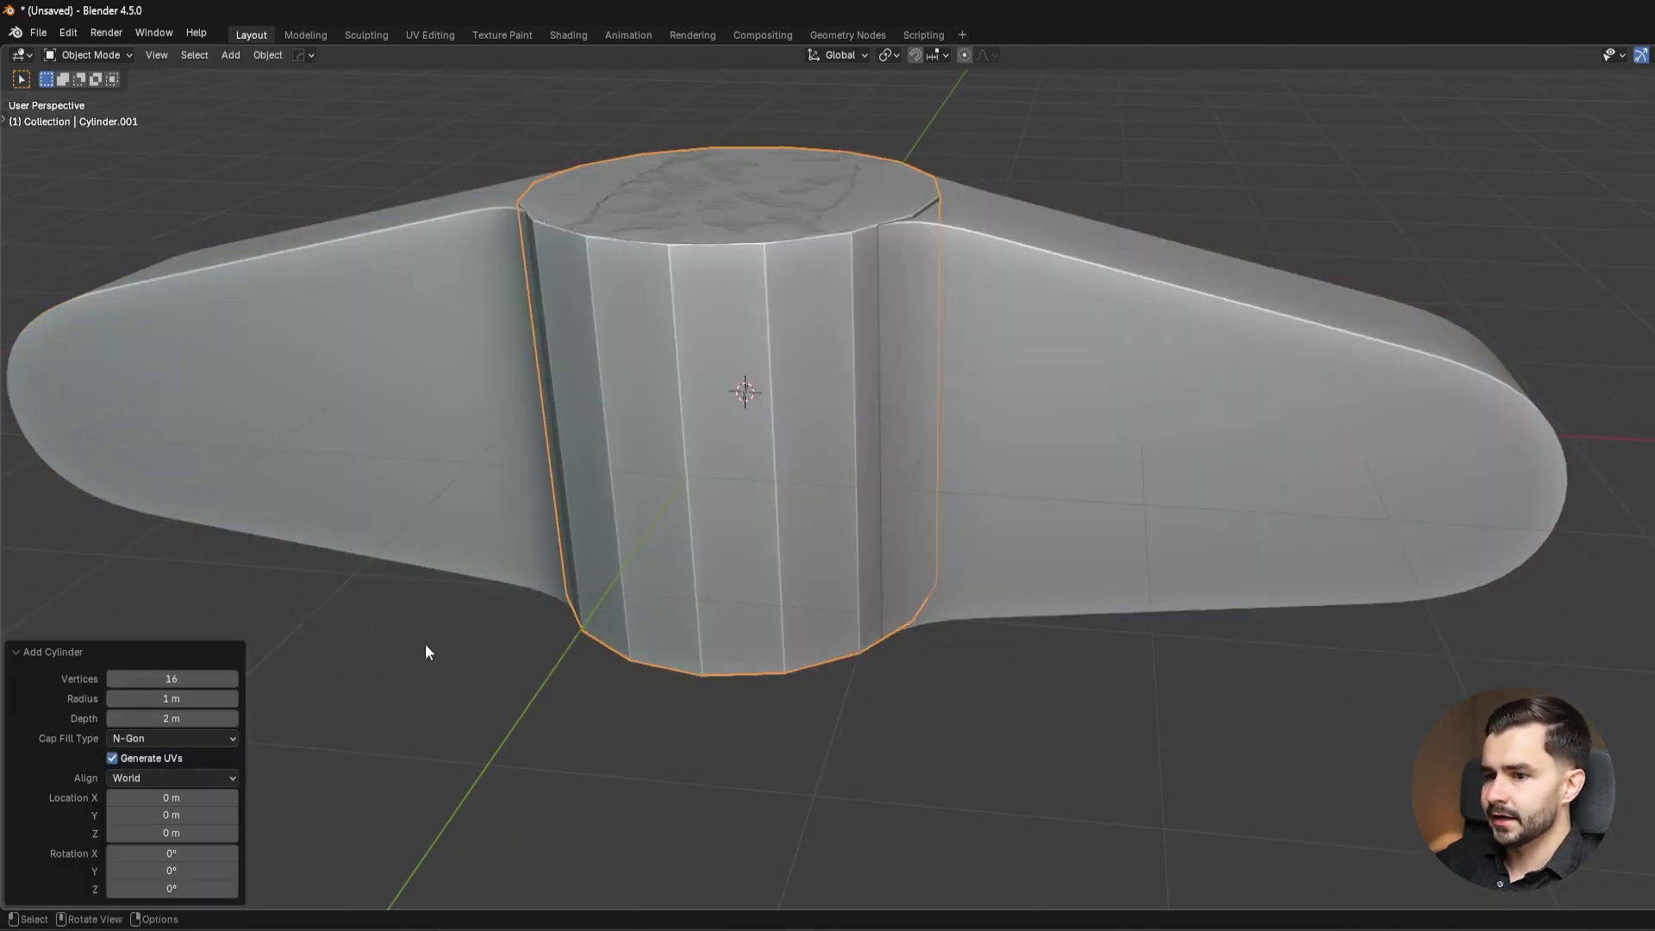
pyautogui.doubleClick(173, 680)
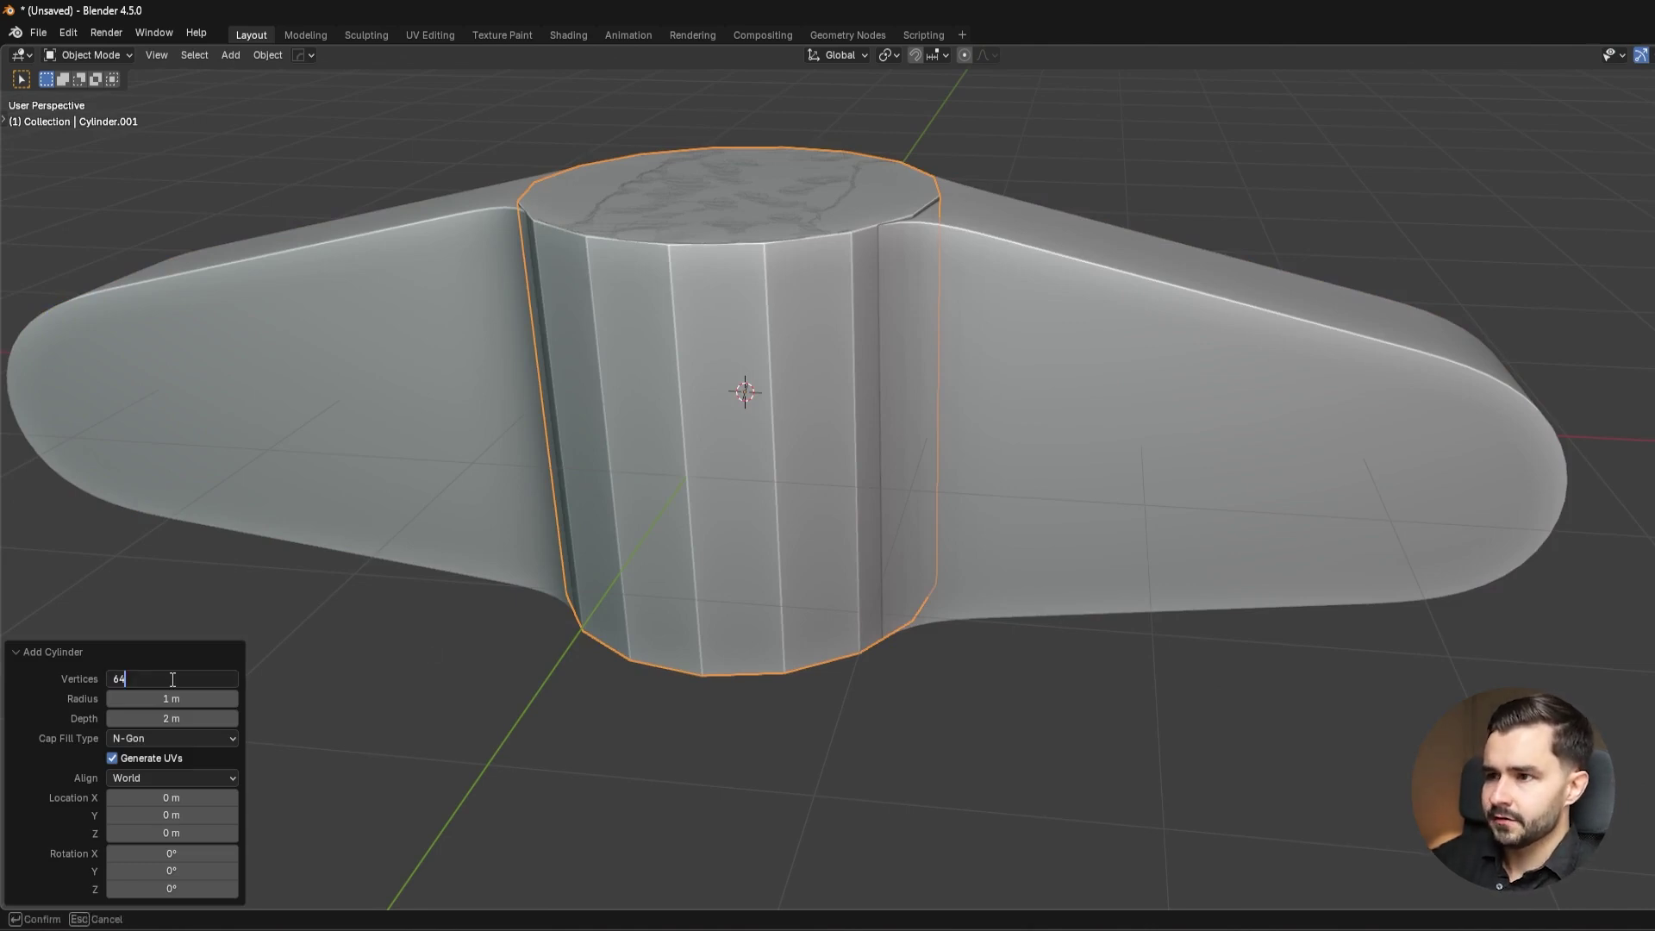
pyautogui.write('64')
pyautogui.press('Return')
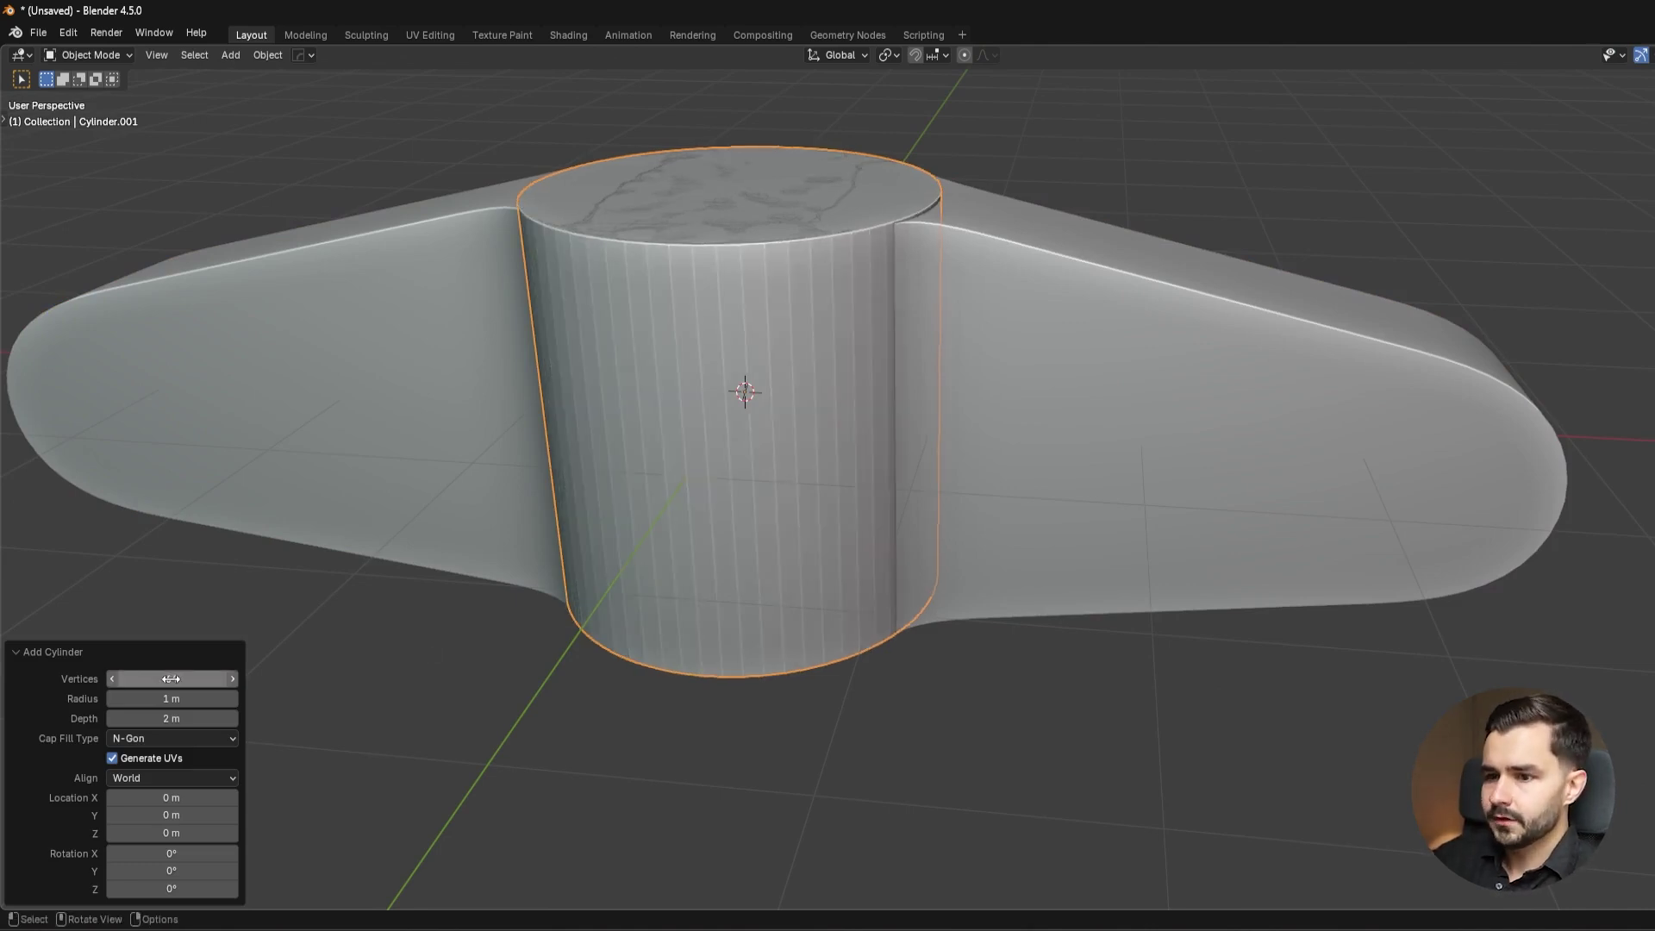
# Apply Shade Auto Smooth to the new cylinder, scale it to about 0.73 and stretch it along Z by about 1.83.
pyautogui.rightClick(1201, 369)
pyautogui.click(1196, 359)
pyautogui.press('s')
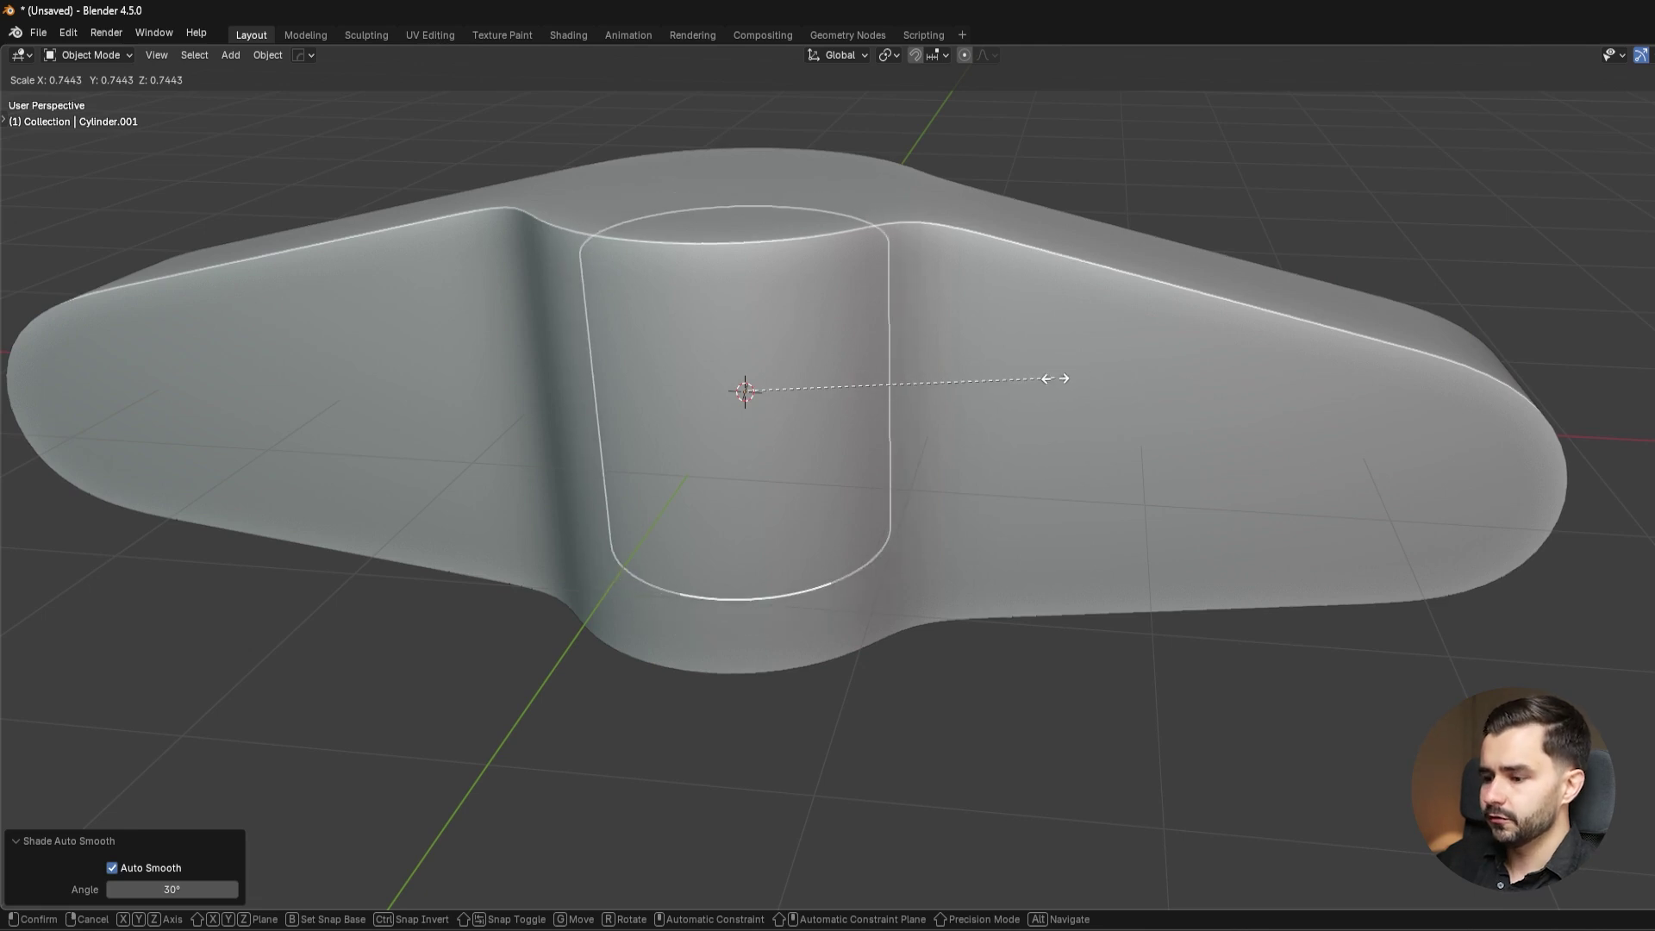
pyautogui.click(1046, 382)
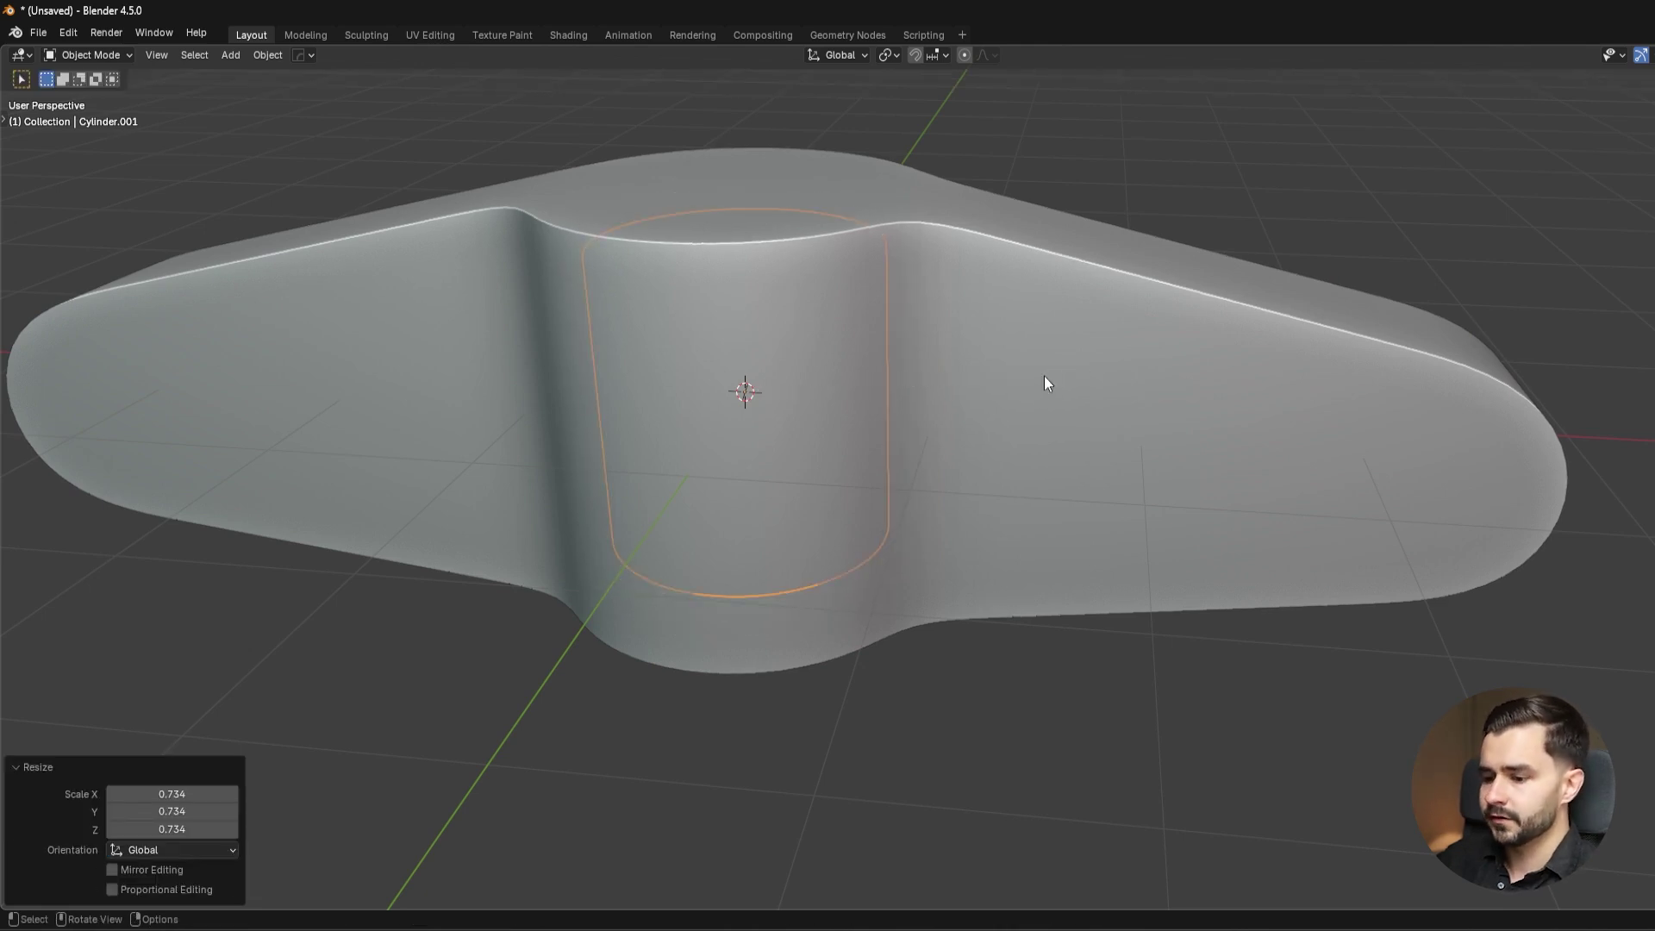
pyautogui.press('s')
pyautogui.press('z')
pyautogui.click(1206, 368)
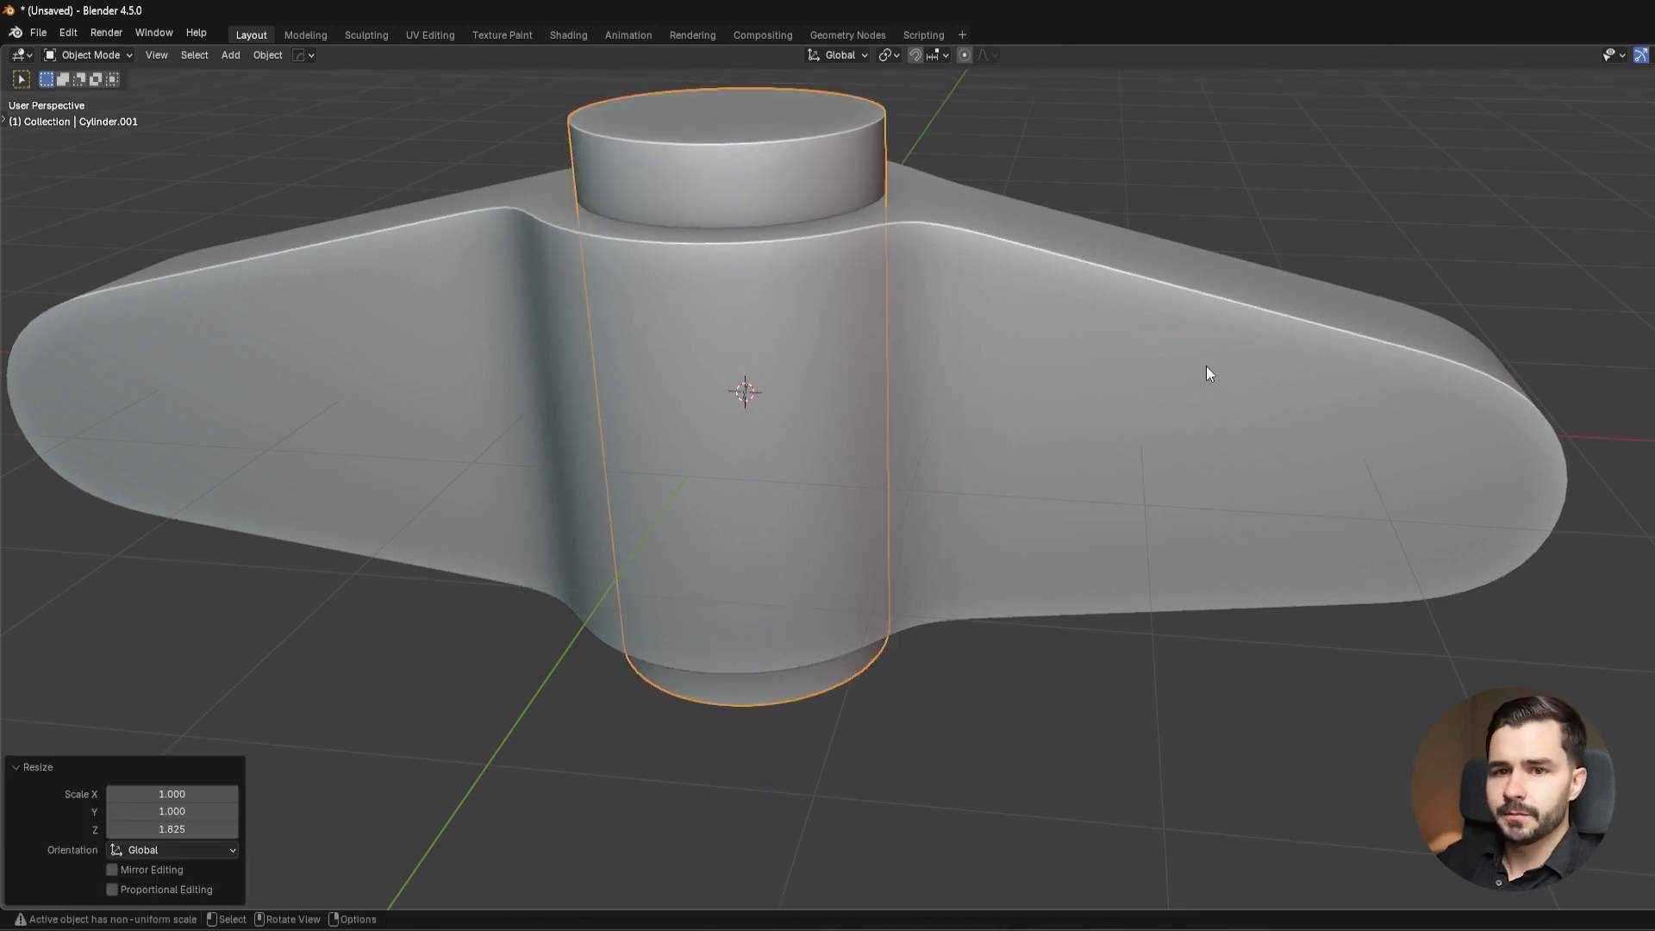
# Cut the cylinder out of the two-armed part with a non-destructive difference boolean.
pyautogui.moveTo(1206, 366); pyautogui.dragTo(1042, 395, button='middle')
pyautogui.keyDown('shift'); pyautogui.click(1043, 395); pyautogui.keyUp('shift')
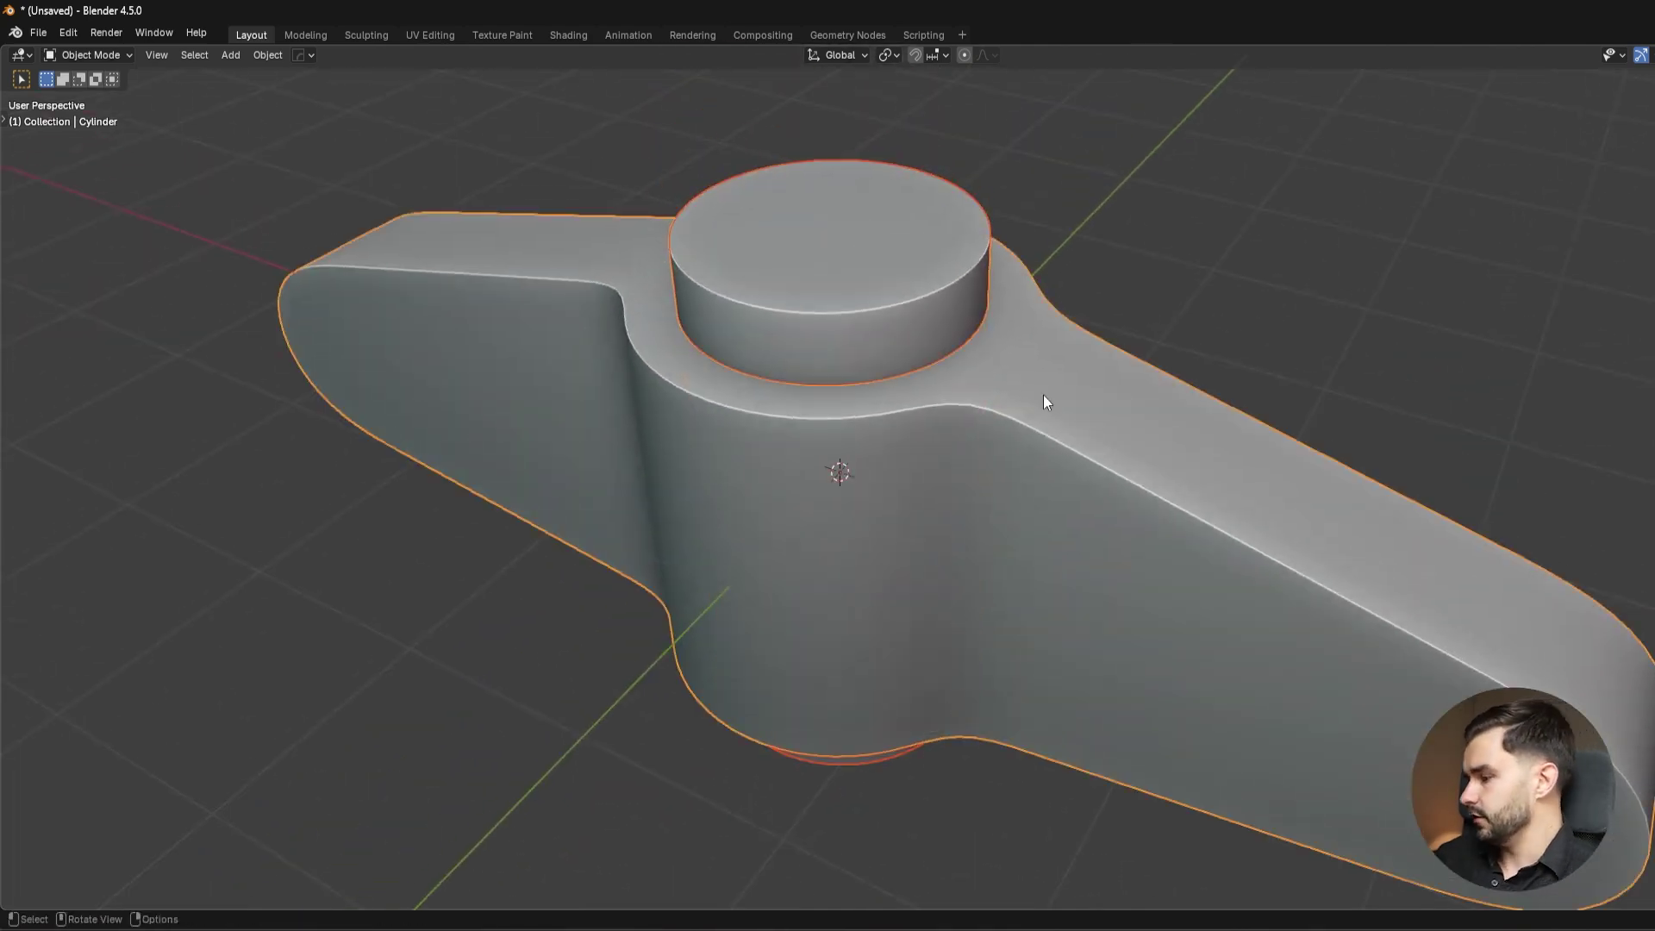
pyautogui.press('ctrl+KP_Subtract')
pyautogui.press('s')
pyautogui.click(1112, 418)
pyautogui.moveTo(935, 375); pyautogui.dragTo(1024, 389, button='middle')
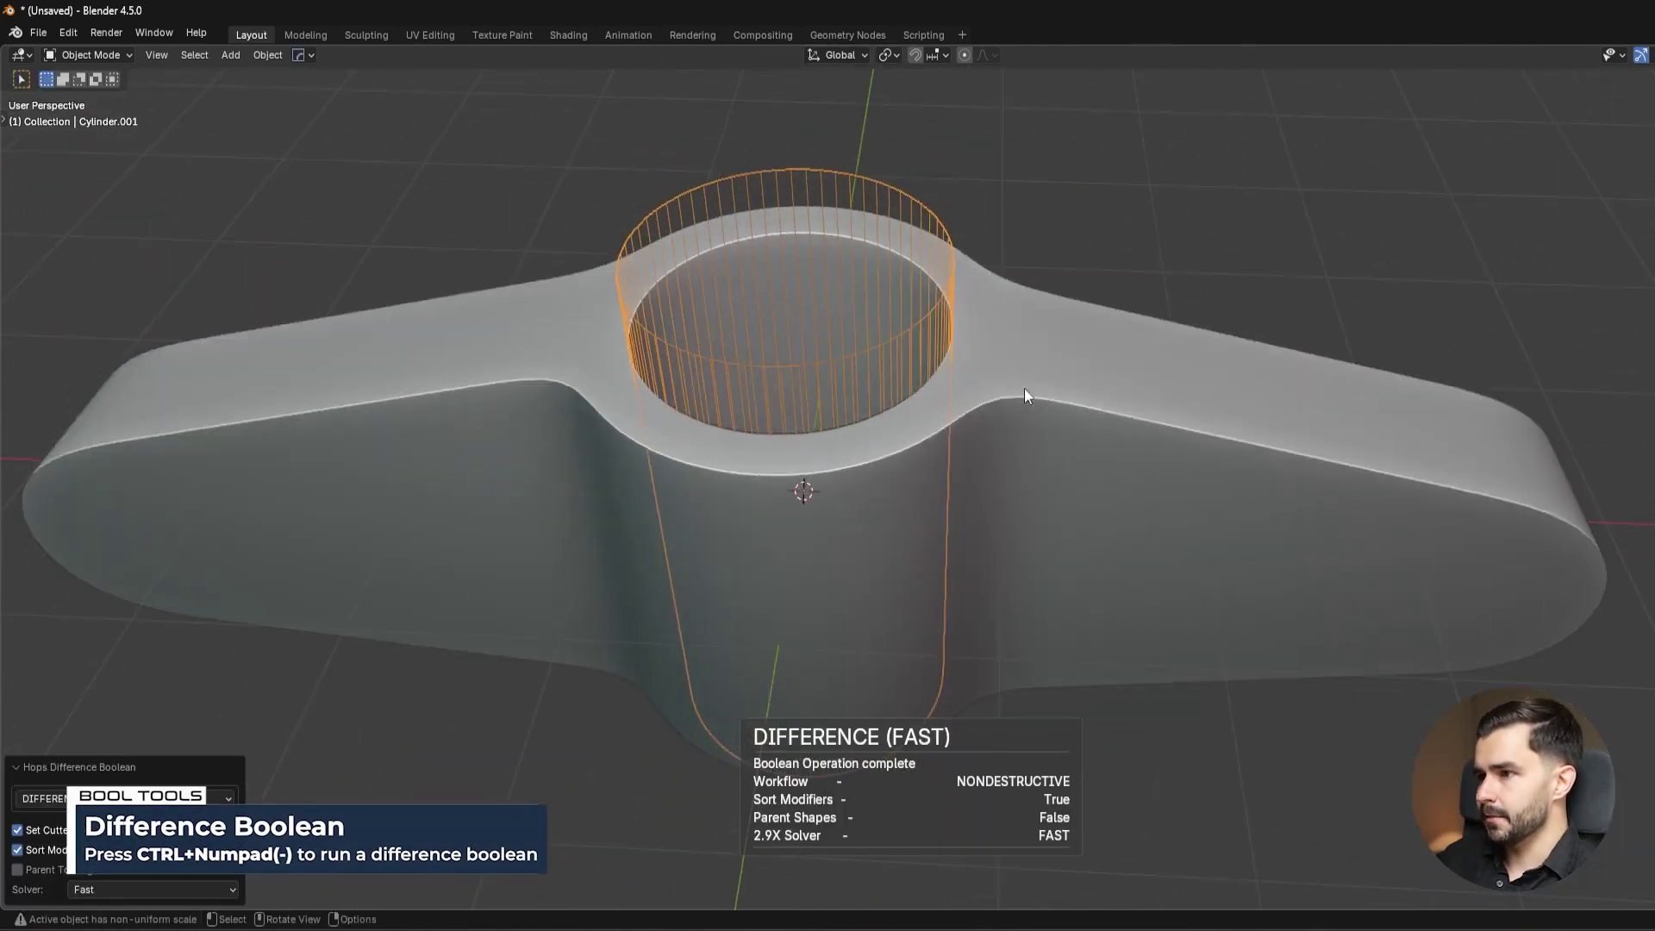
# Add a centred loop cut around the hole cutter and bevel it by about 0.58 m into a wide band.
pyautogui.press('Tab')
pyautogui.hotkey('ctrl', 'r')
pyautogui.click(810, 309)
pyautogui.rightClick(810, 308)
pyautogui.hotkey('ctrl', 'b')
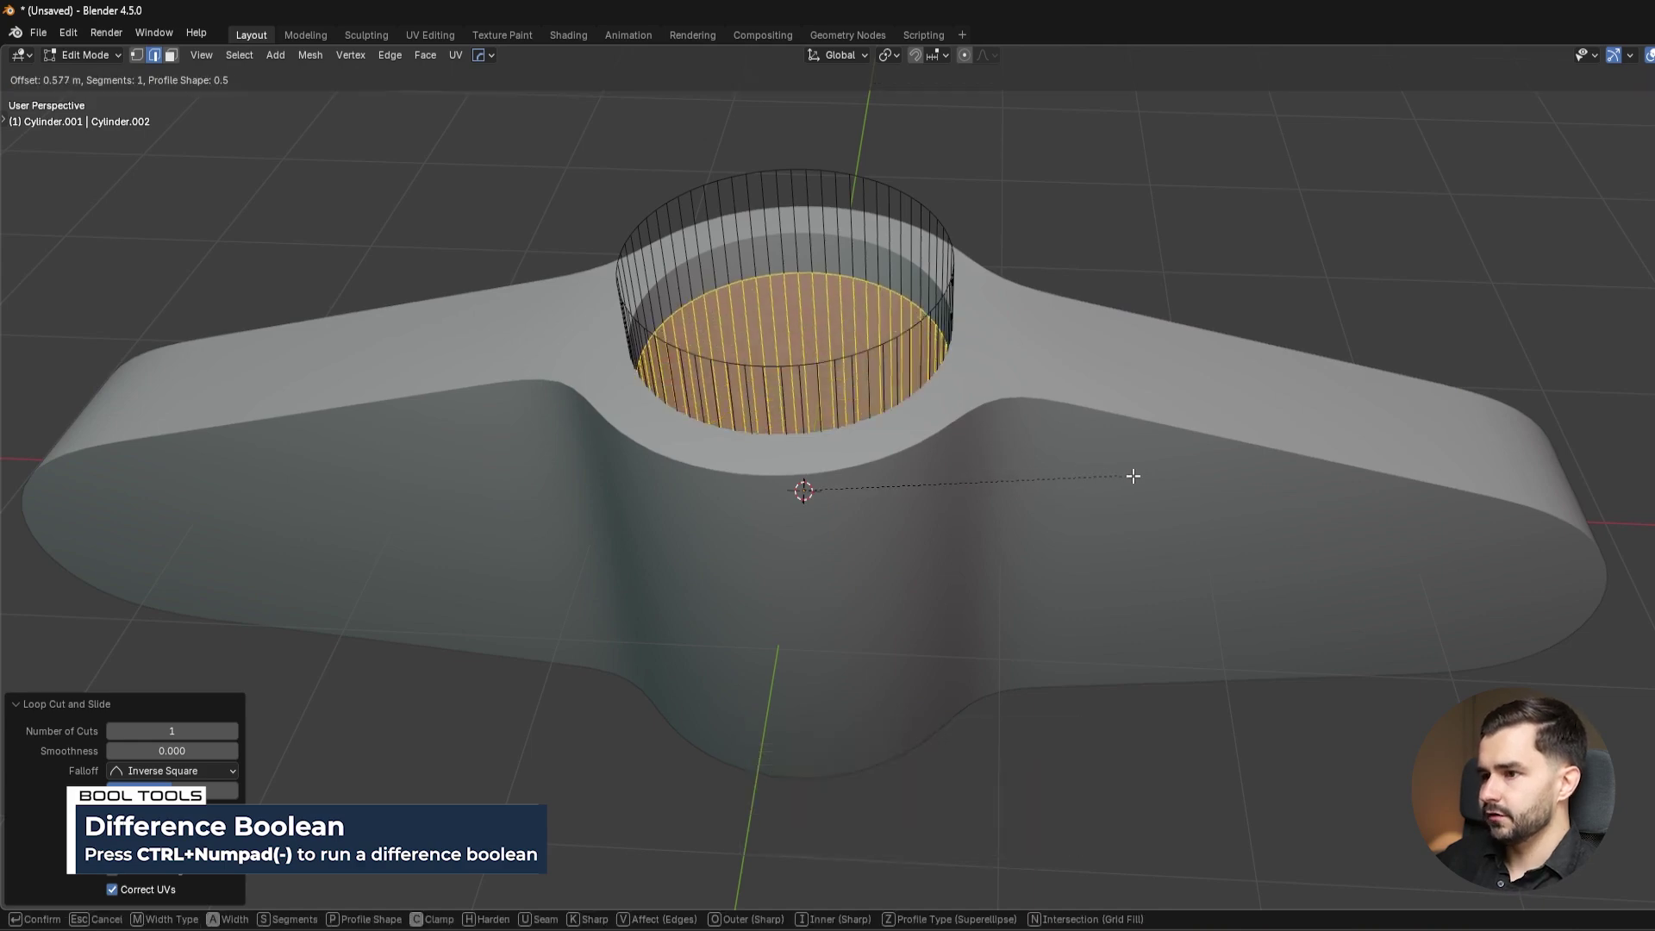
pyautogui.scroll(-1, 1130, 475)
pyautogui.click(1139, 479)
# Extrude the cutter's middle band inward by 0.147 m and narrow it along Z.
pyautogui.press('e')
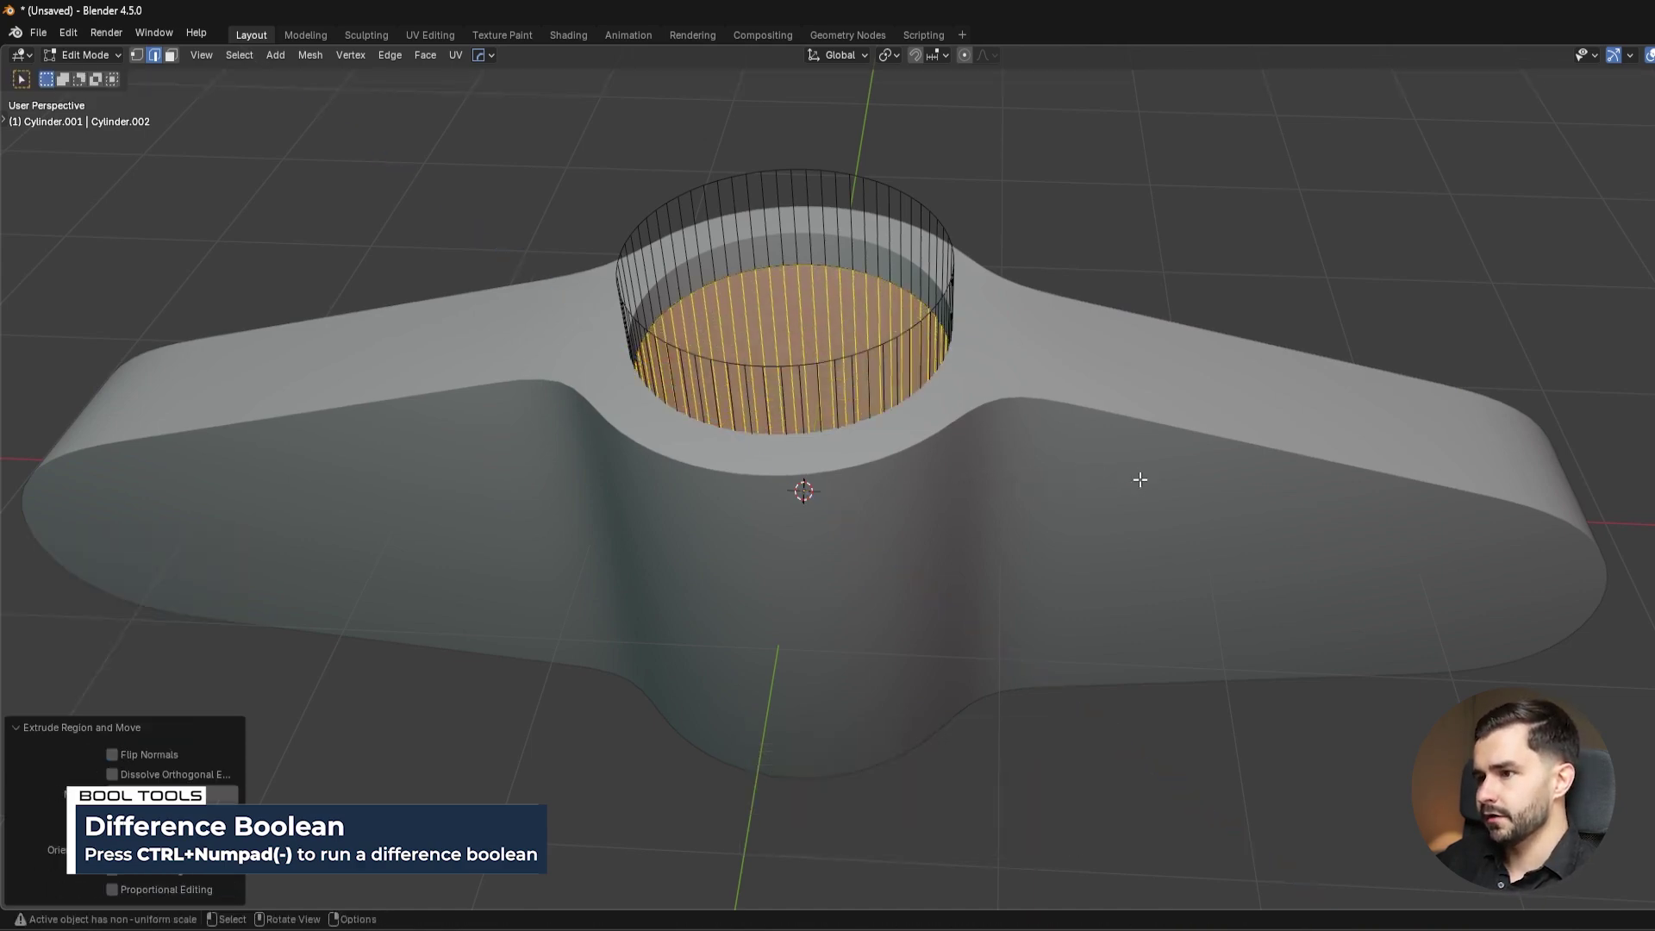
pyautogui.click(1100, 609)
pyautogui.press('s')
pyautogui.press('z')
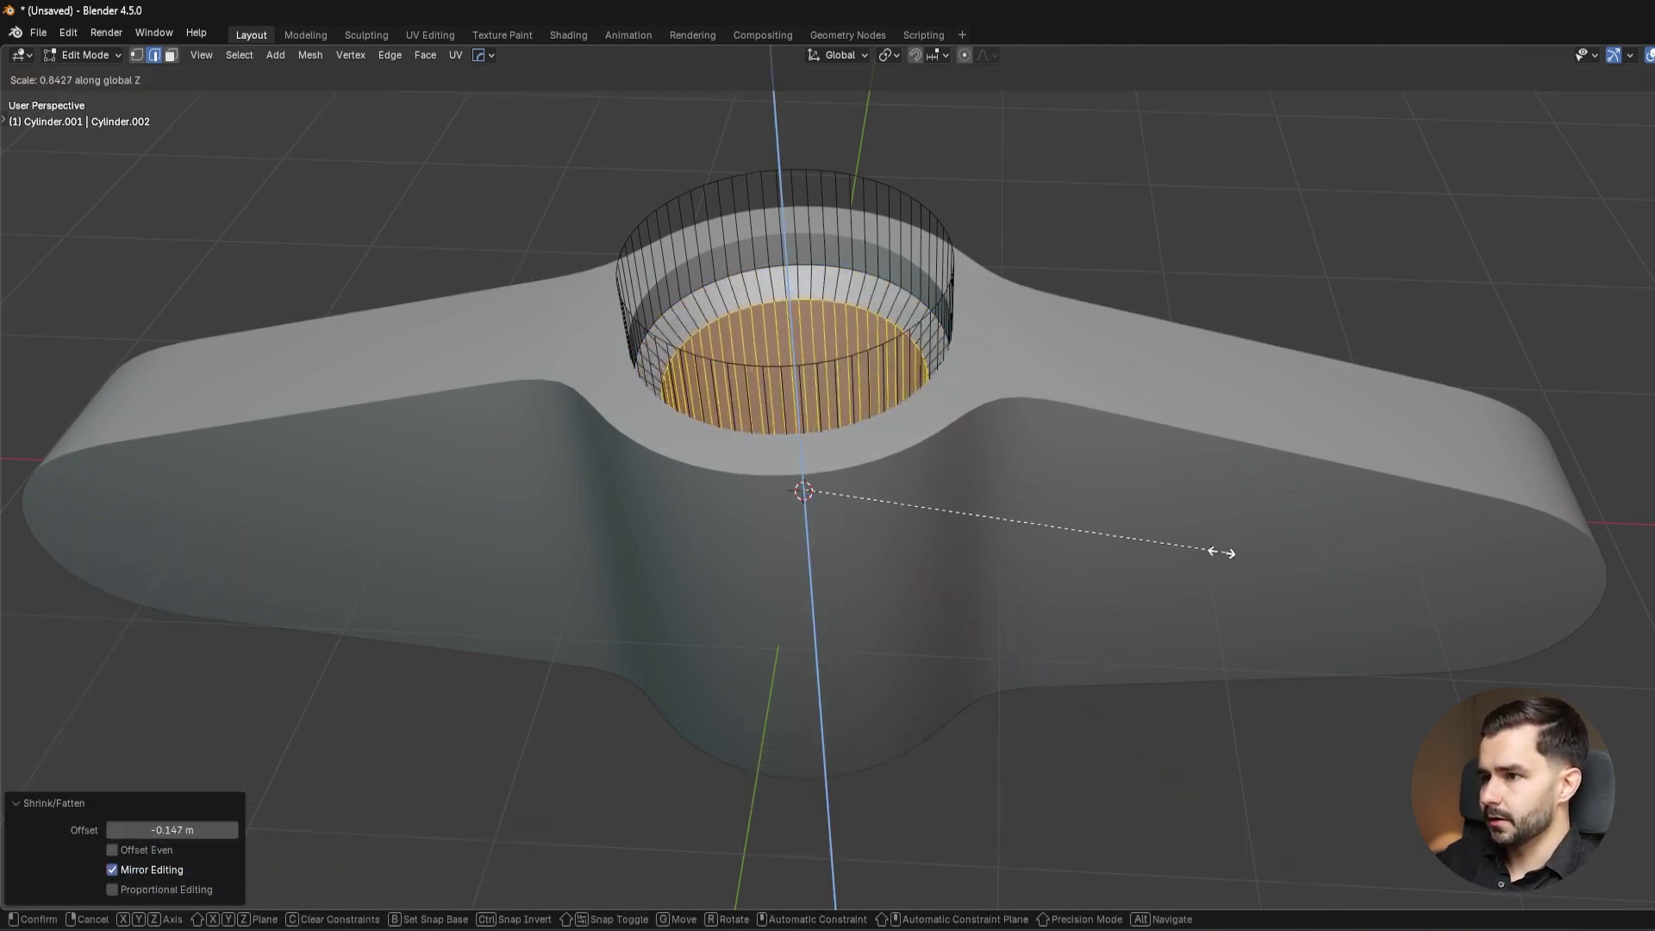
pyautogui.click(1167, 543)
# Bevel the edge loops of the cutter's inner step by 0.0593 m with 5 segments and symmetrize the cutter along Z.
pyautogui.keyDown('alt'); pyautogui.click(748, 319); pyautogui.keyUp('alt')
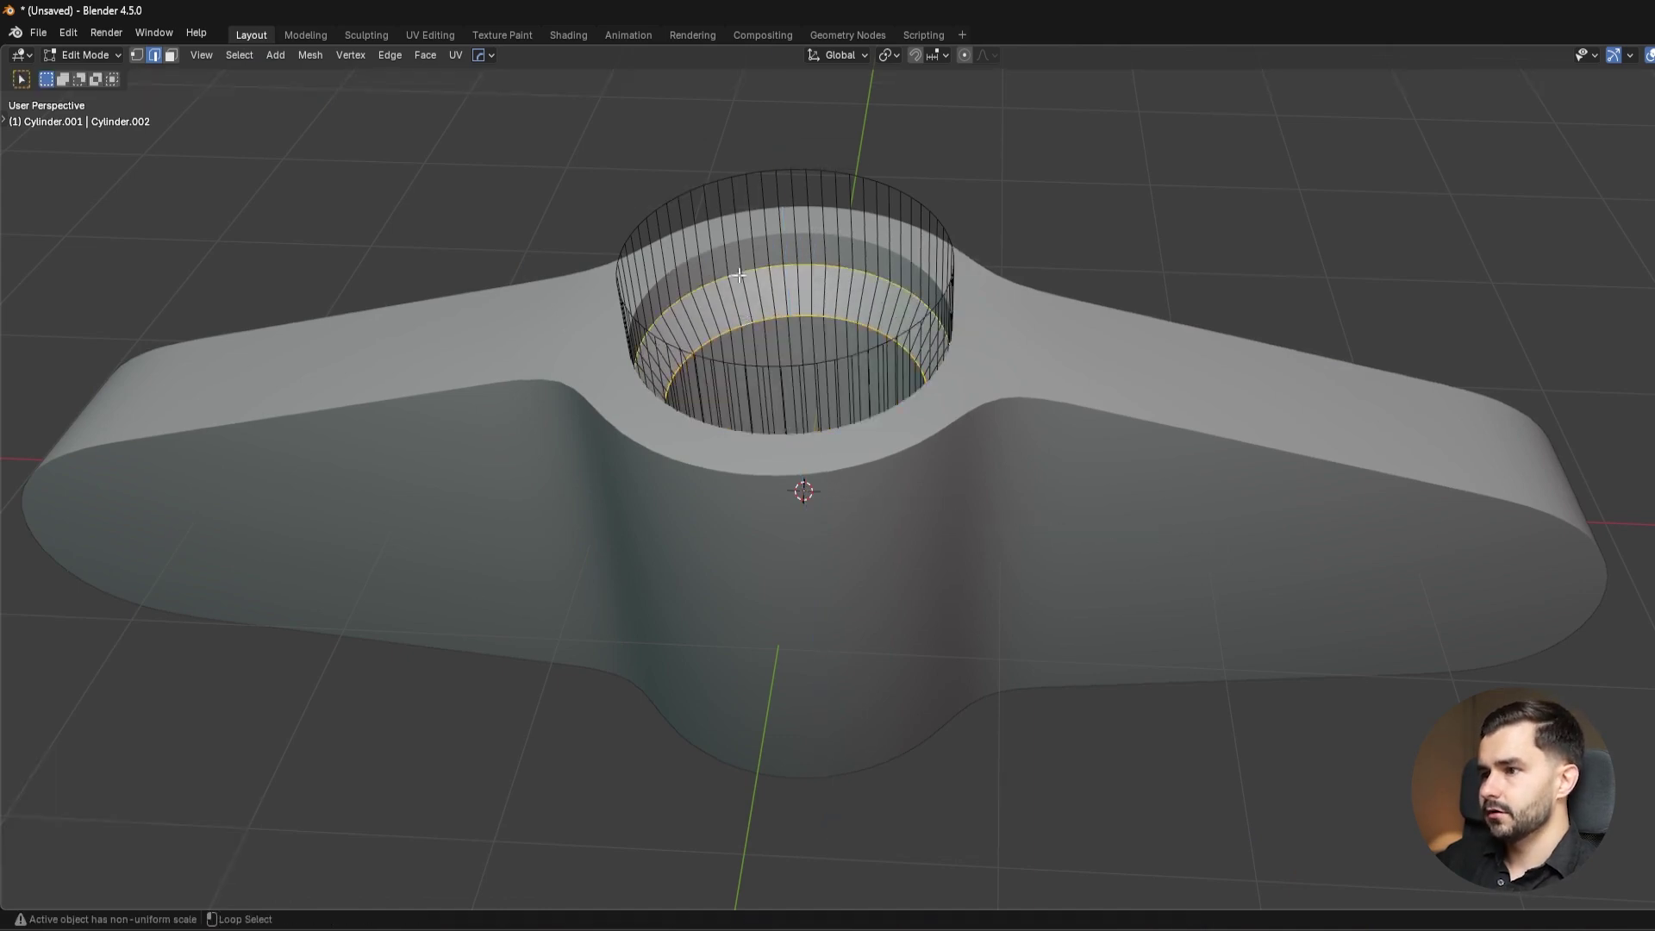
pyautogui.hotkey('ctrl', 'b')
pyautogui.click(1128, 382)
pyautogui.click(754, 334)
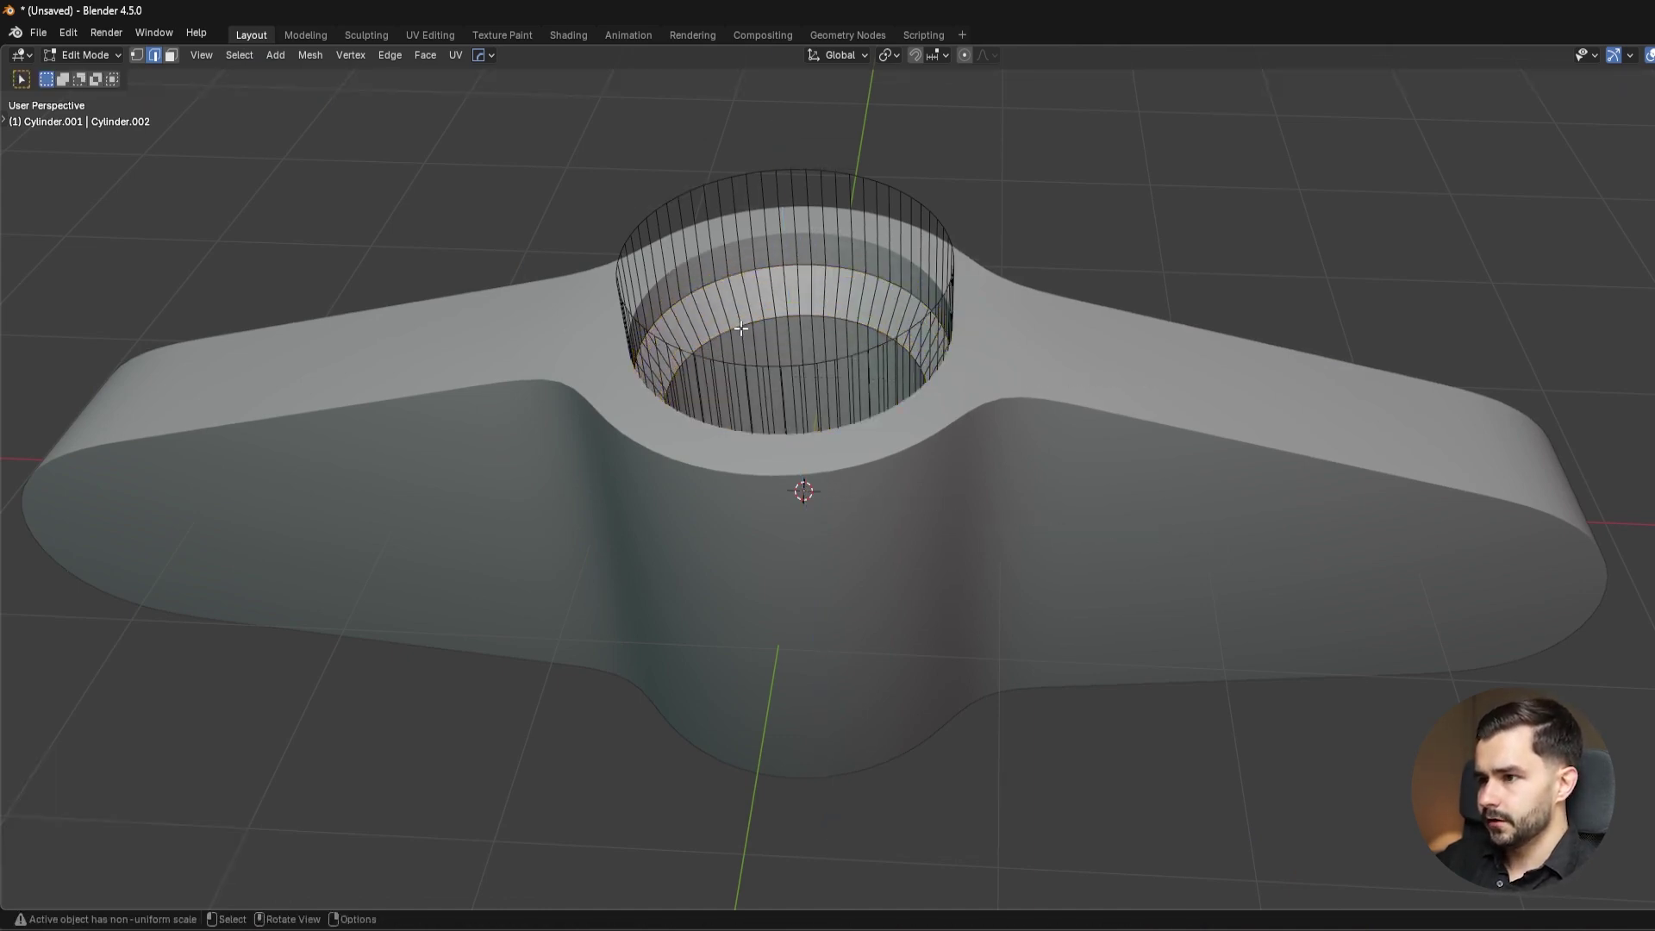
pyautogui.keyDown('alt'); pyautogui.click(743, 327); pyautogui.keyUp('alt')
pyautogui.hotkey('ctrl', 'b')
pyautogui.rightClick(1144, 402)
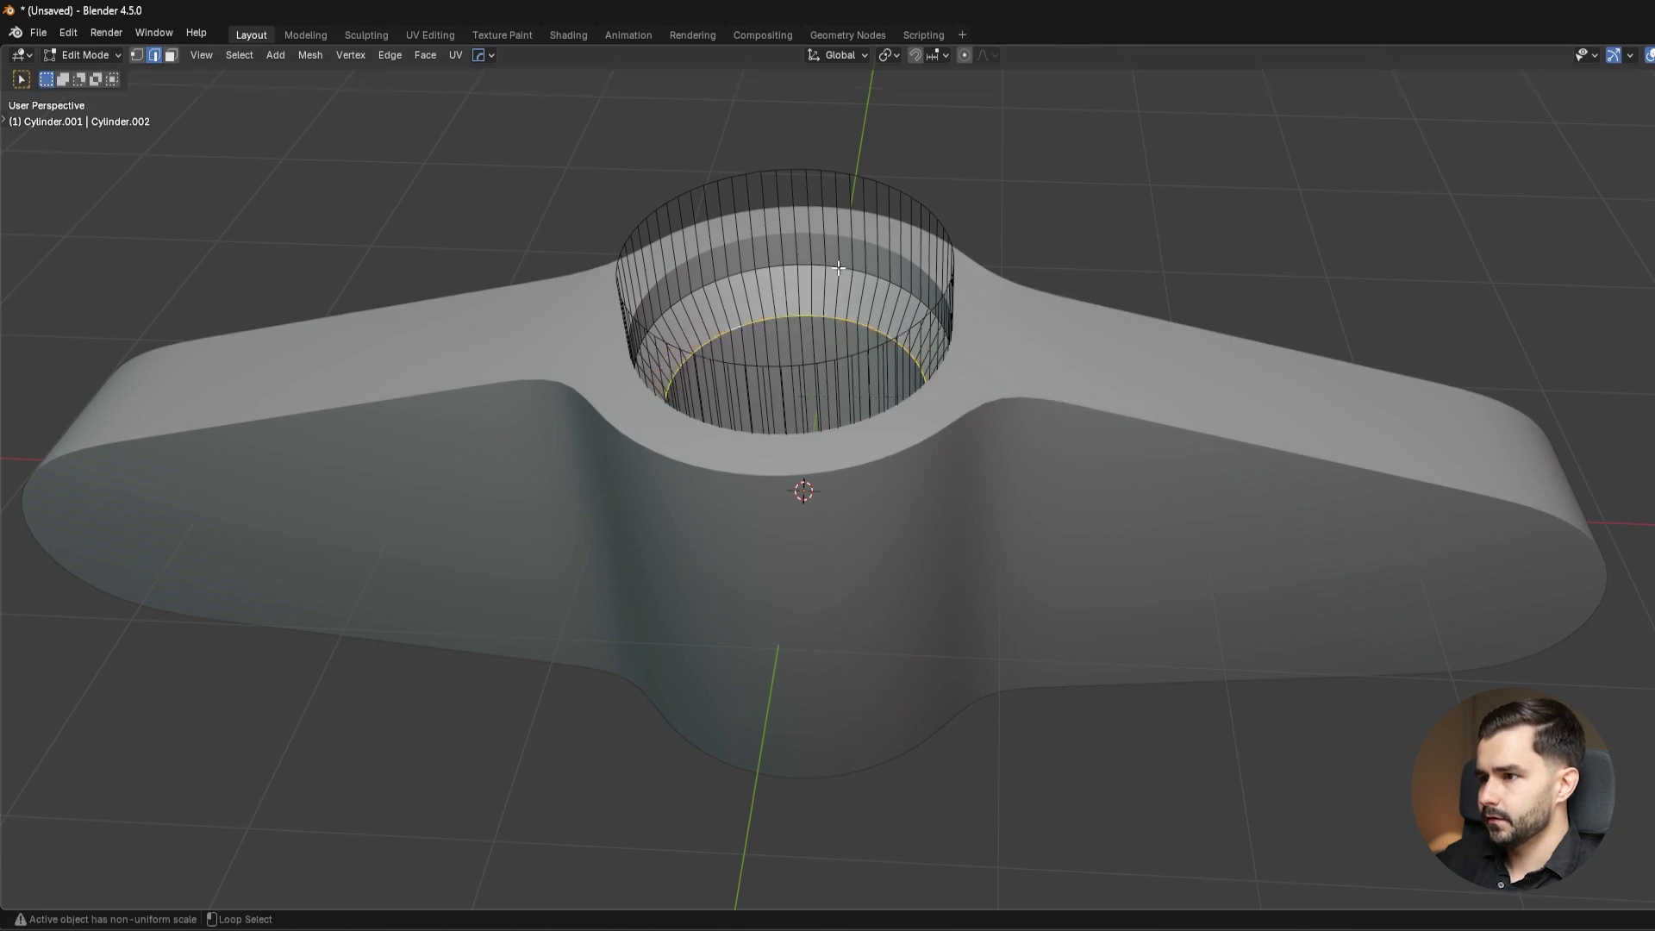
pyautogui.hotkey('ctrl', 'b')
pyautogui.click(1188, 369)
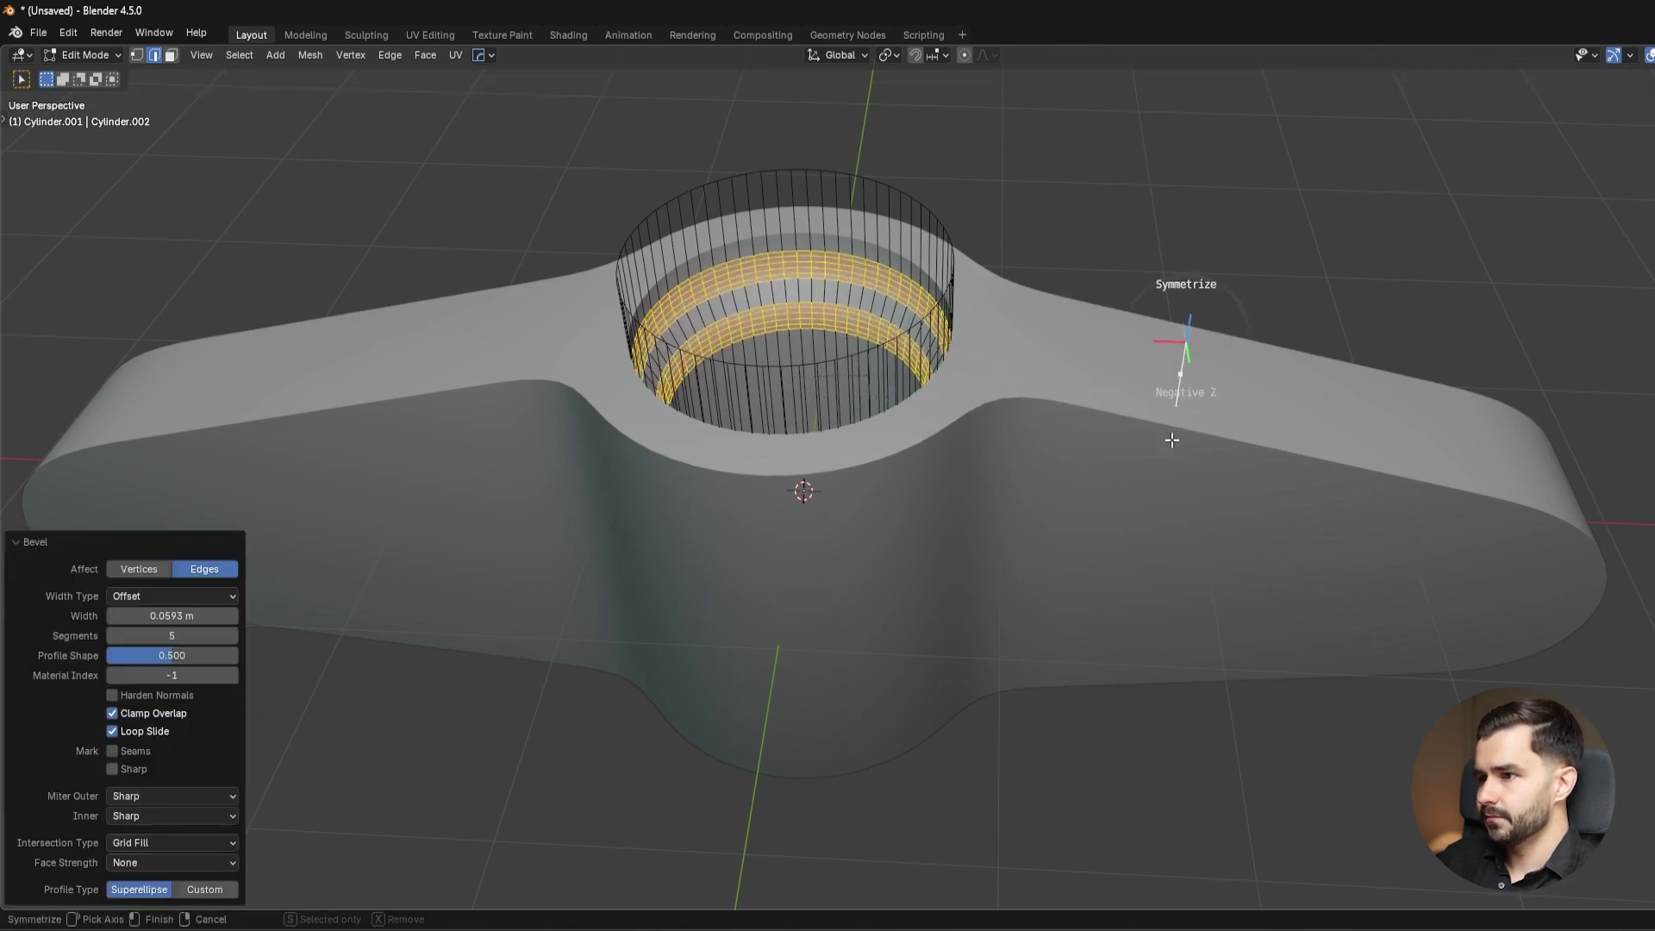
pyautogui.press('Tab')
pyautogui.moveTo(1160, 226); pyautogui.dragTo(1127, 417, button='middle')
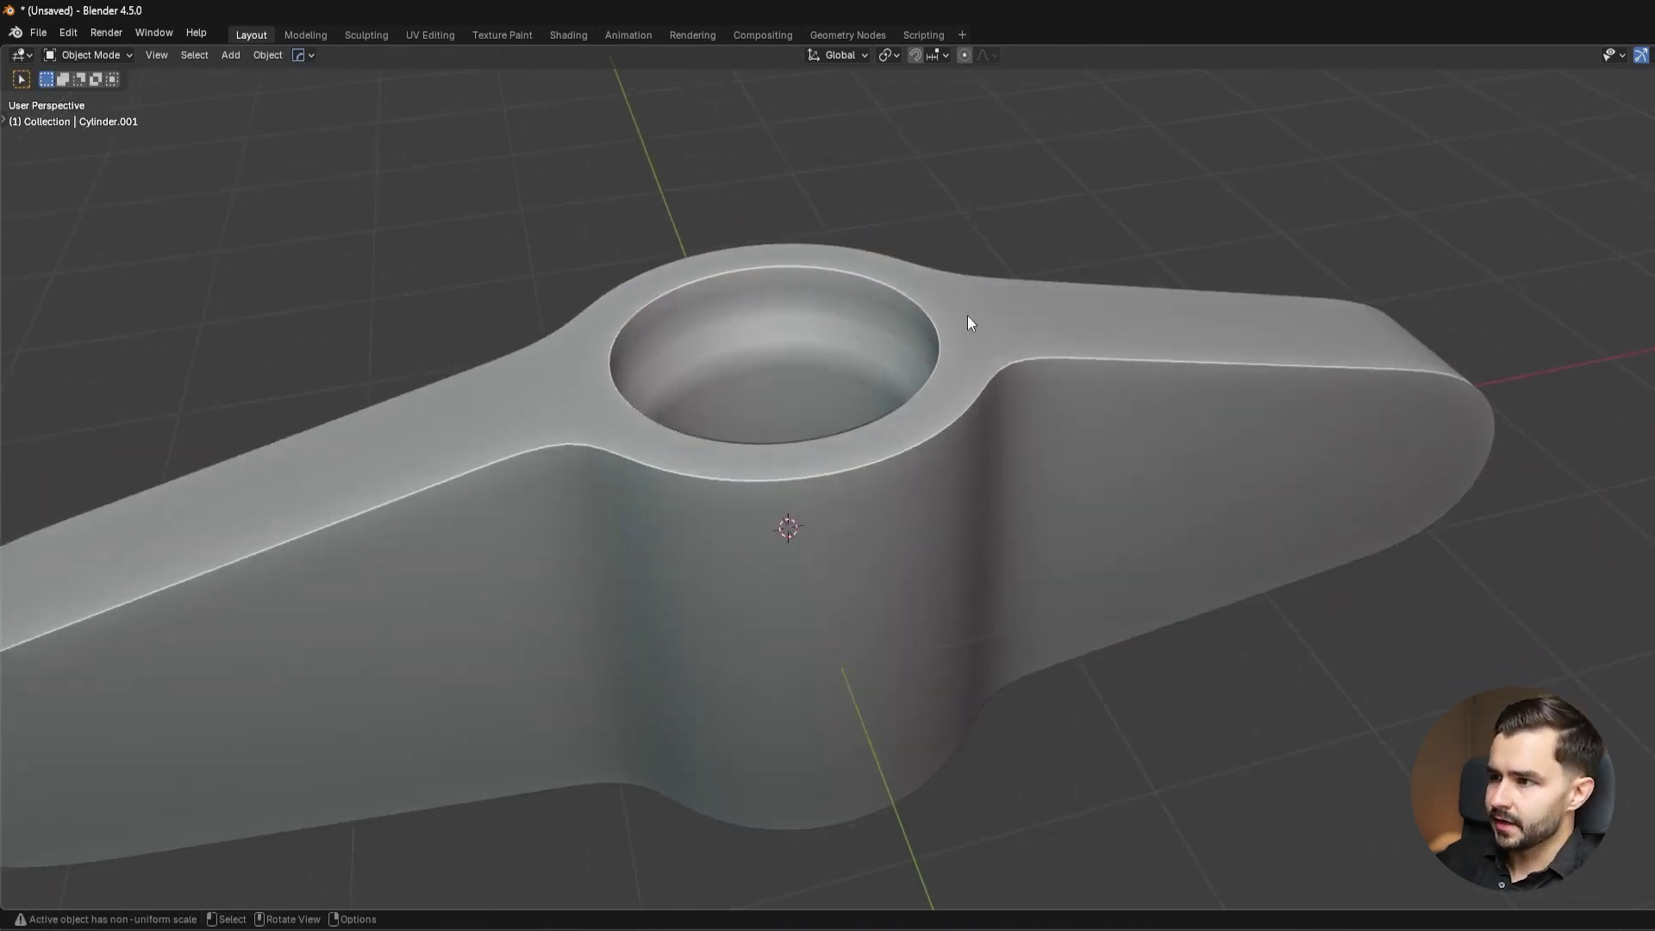
# Reveal the part's boolean cutter with Ever Scroll and move the cutter's top face down about 0.34 m along Z.
pyautogui.click(940, 326)
pyautogui.press('q')
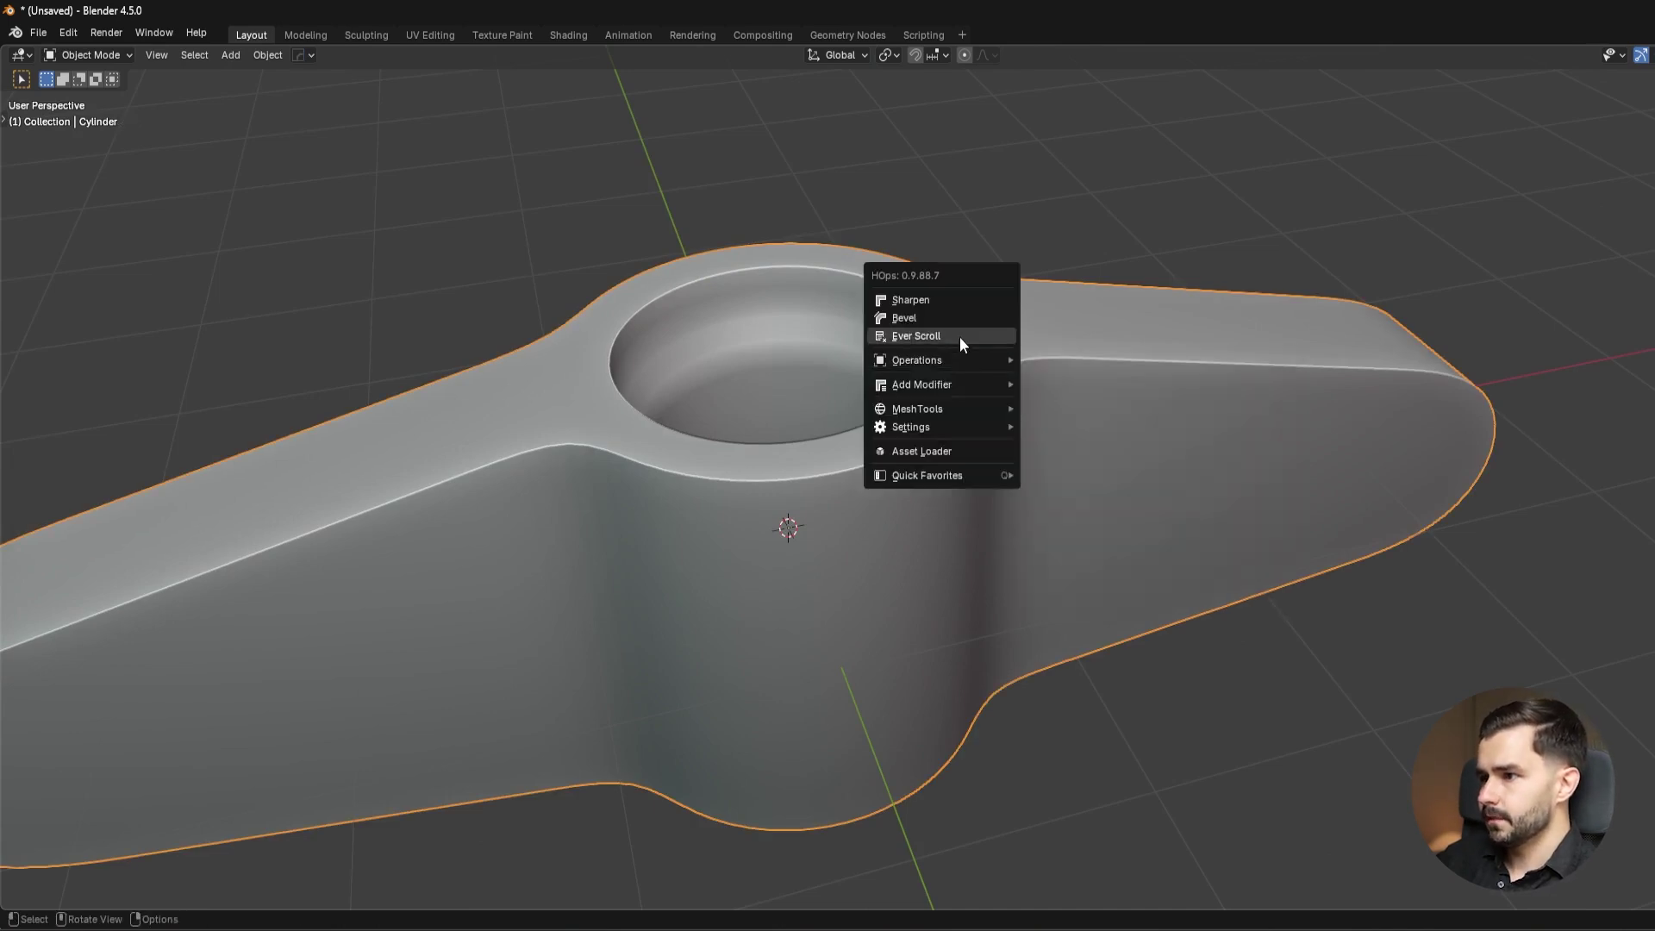
pyautogui.click(959, 337)
pyautogui.press('Tab')
pyautogui.click(1151, 338)
pyautogui.press('g')
pyautogui.press('z')
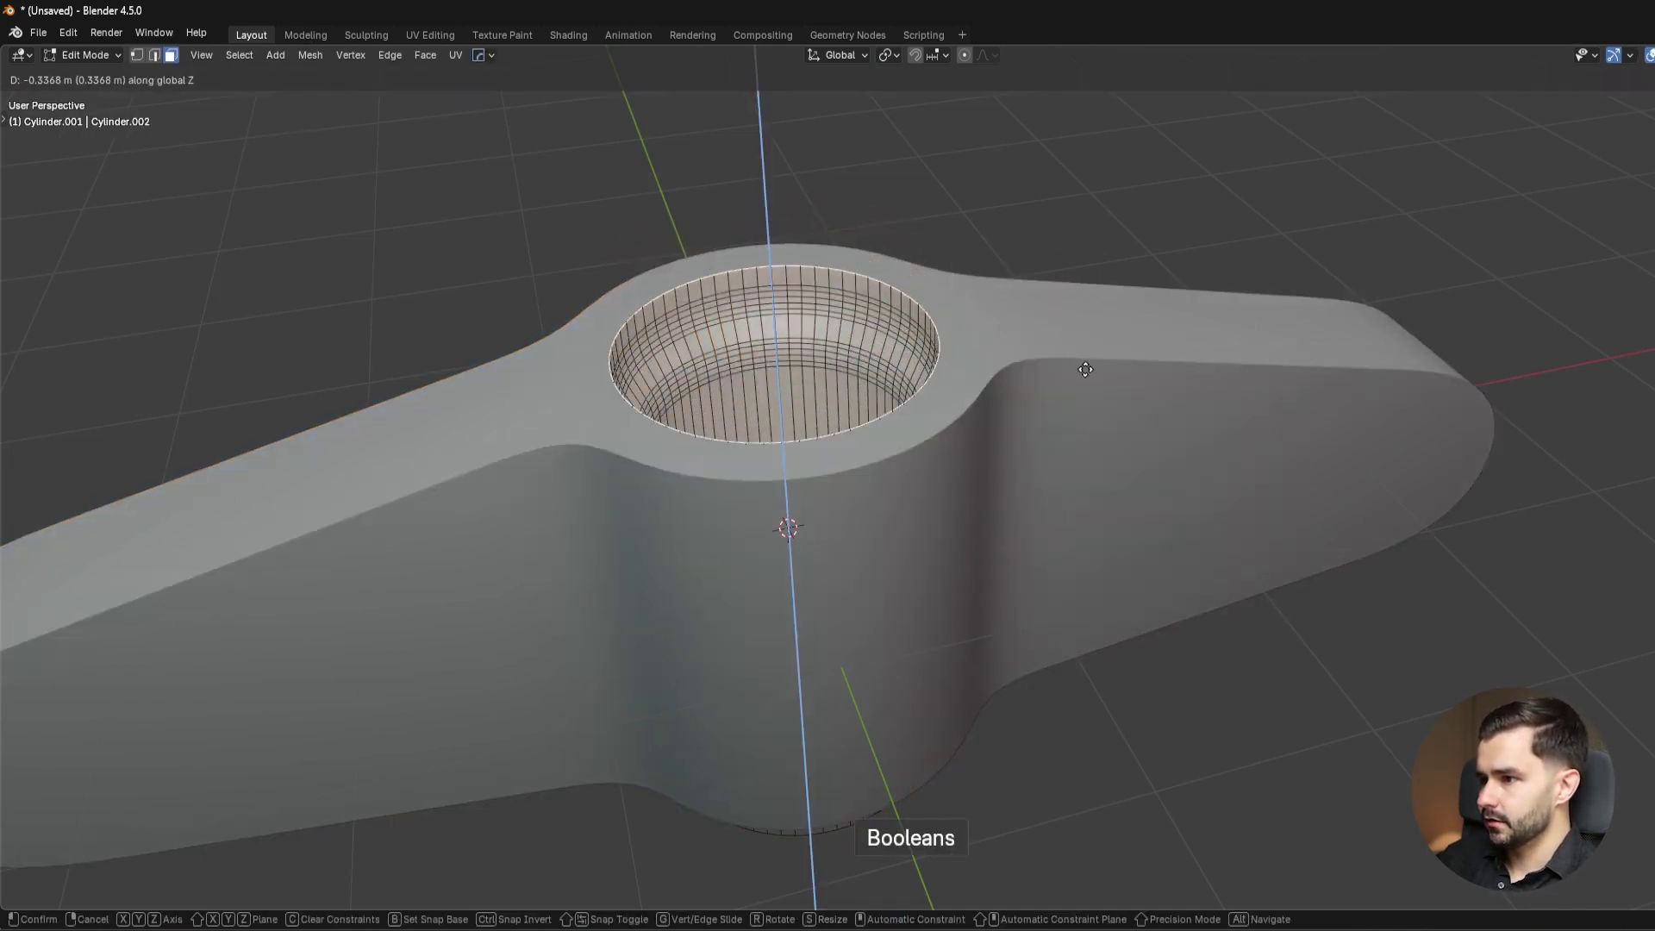
pyautogui.click(1084, 368)
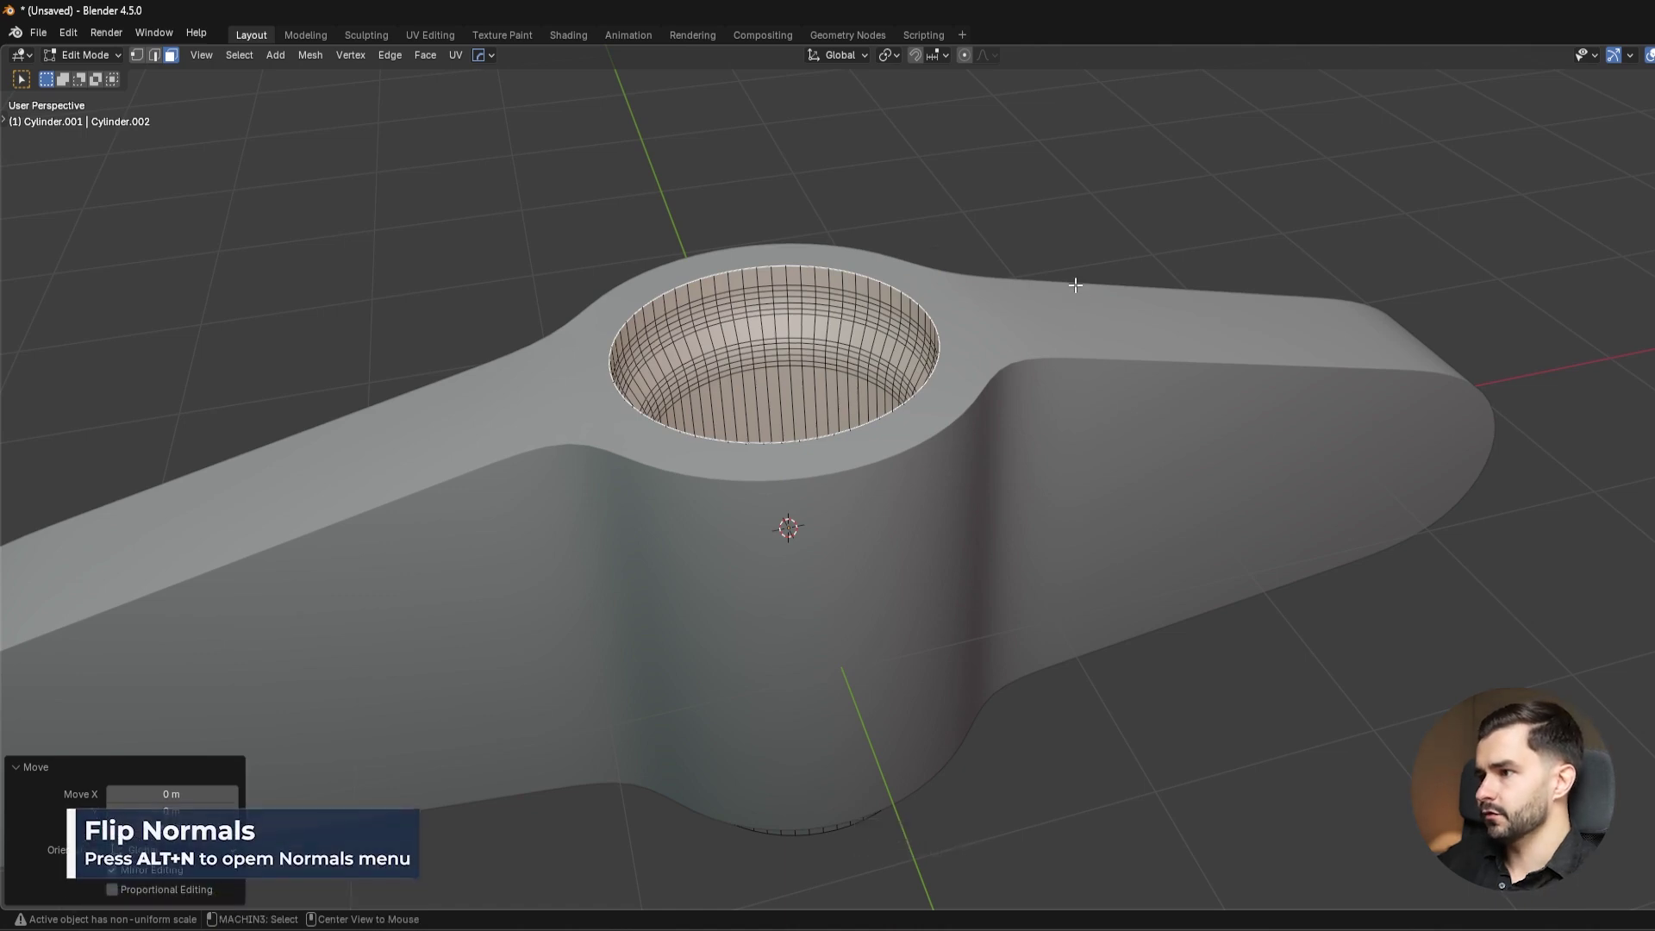
# Flip the cutter cap's normals and bevel its rim outward by about 0.04 m, symmetrizing the result from positive to negative Z.
pyautogui.hotkey('alt', 'n')
pyautogui.click(1074, 284)
pyautogui.hotkey('ctrl', 'b')
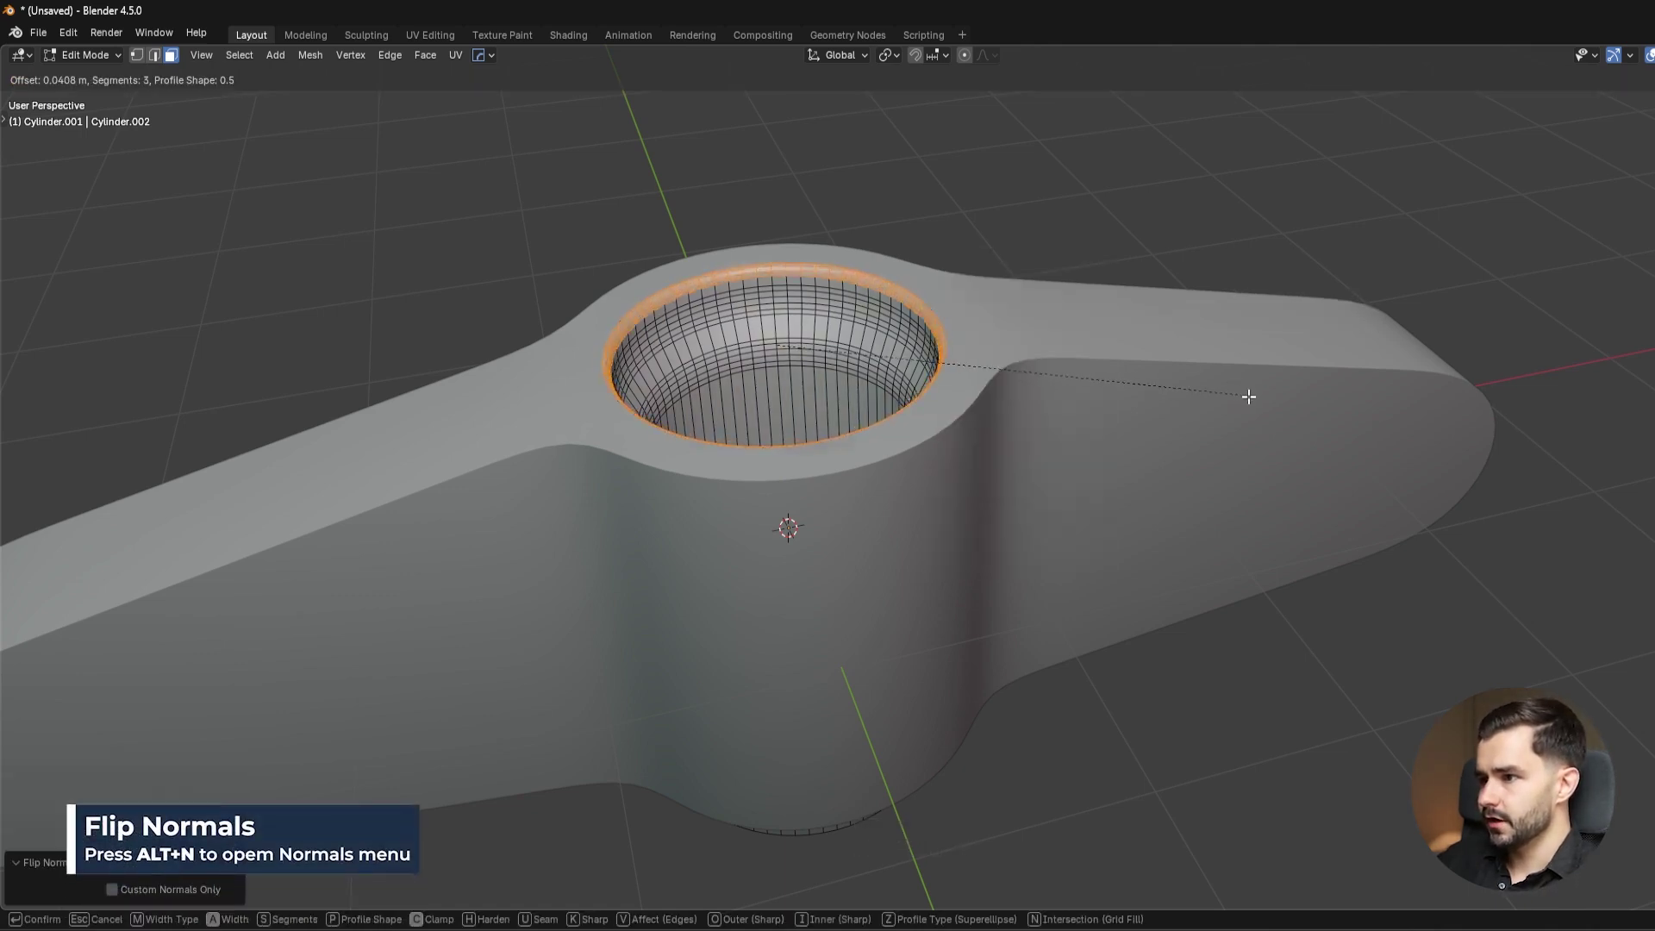
pyautogui.click(1249, 397)
pyautogui.hotkey('alt', 'a')
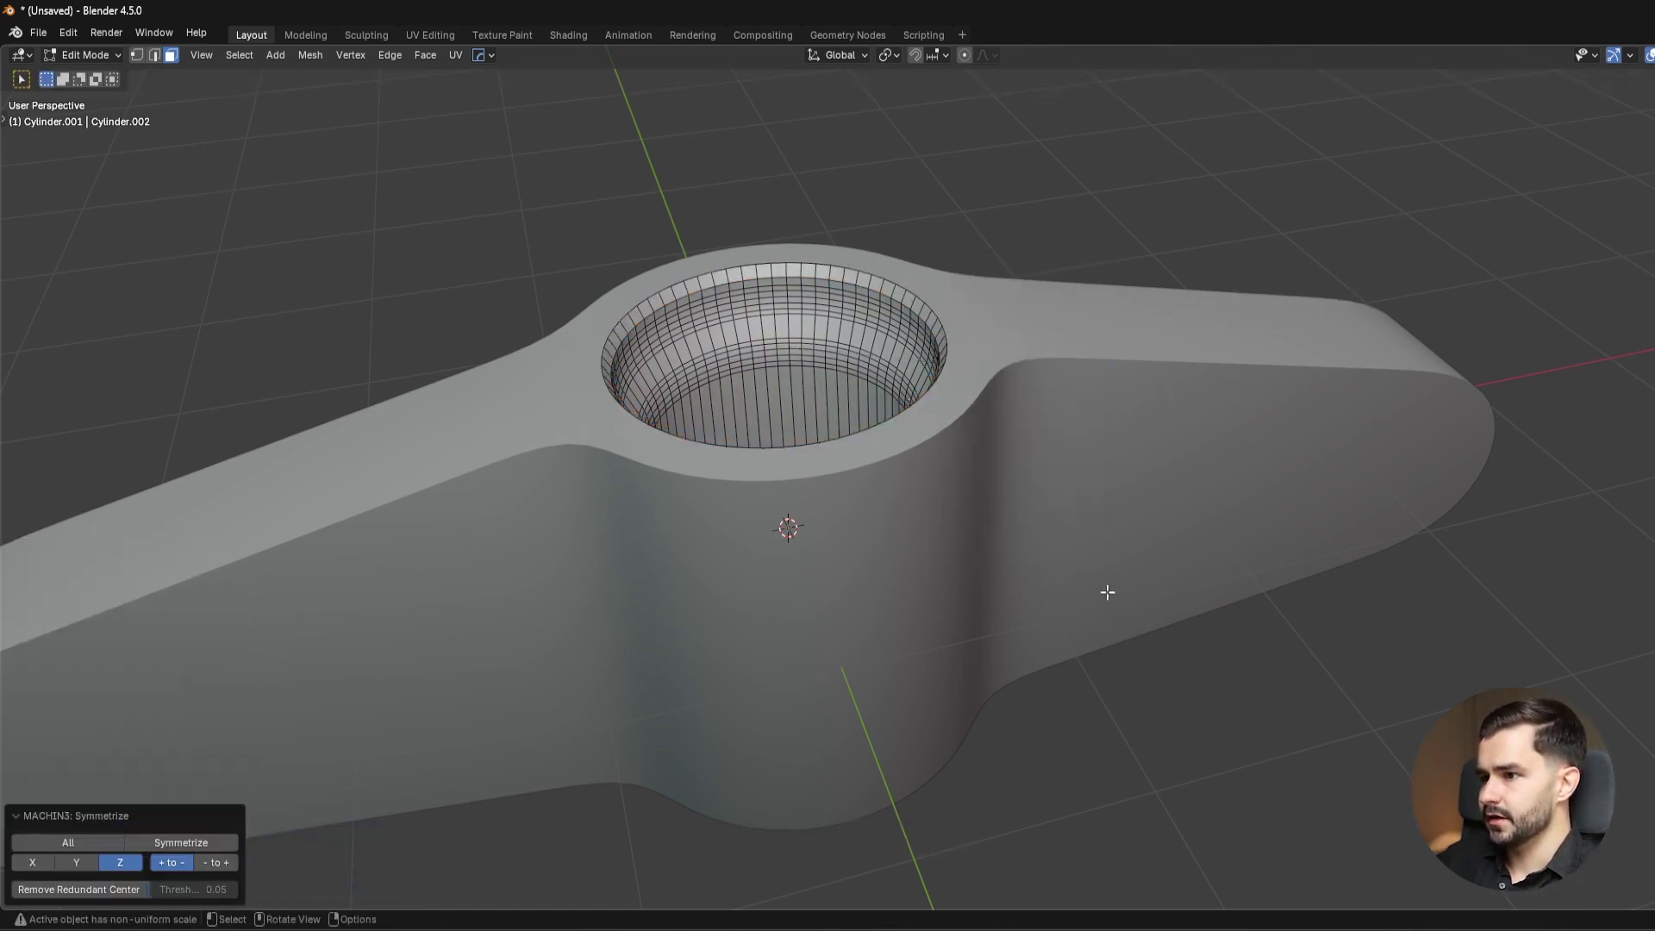
pyautogui.press('Tab')
# Select the two-armed body in front orthographic view and set up BoxCutter for a non-destructive Ngon cut.
pyautogui.moveTo(1126, 373)
pyautogui.mouseDown(button='middle')
pyautogui.moveTo(1120, 427)
pyautogui.moveTo(950, 442)
pyautogui.moveTo(1092, 416)
pyautogui.moveTo(1138, 363)
pyautogui.mouseUp(button='middle')
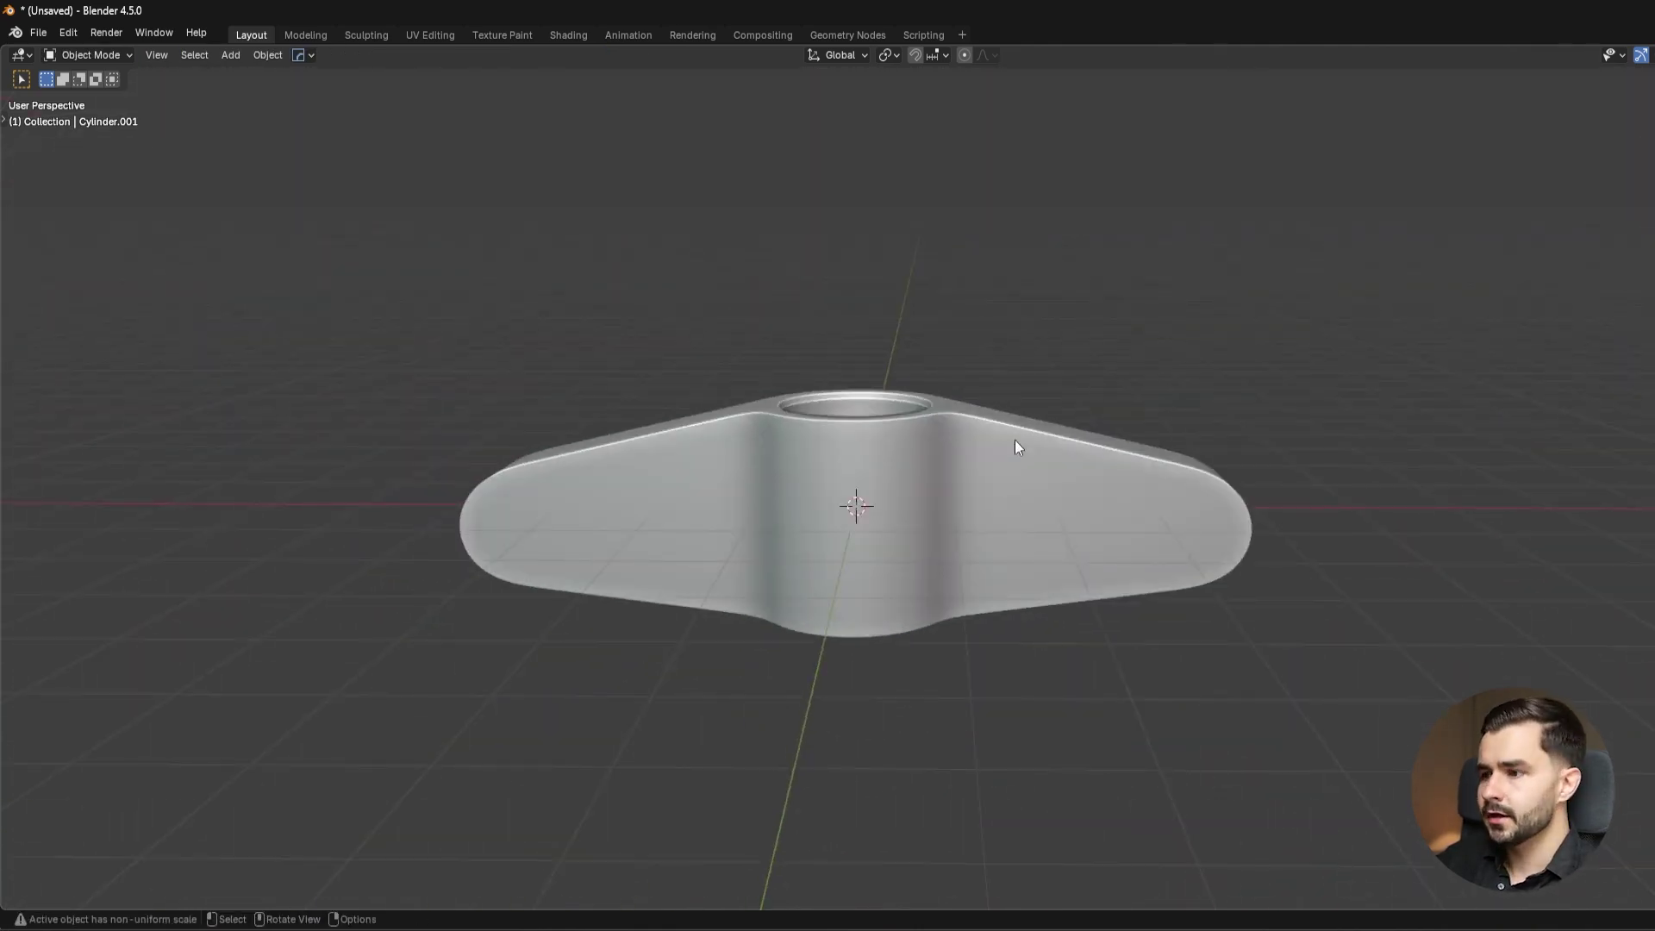
pyautogui.moveTo(1103, 509); pyautogui.dragTo(1007, 468, button='middle')
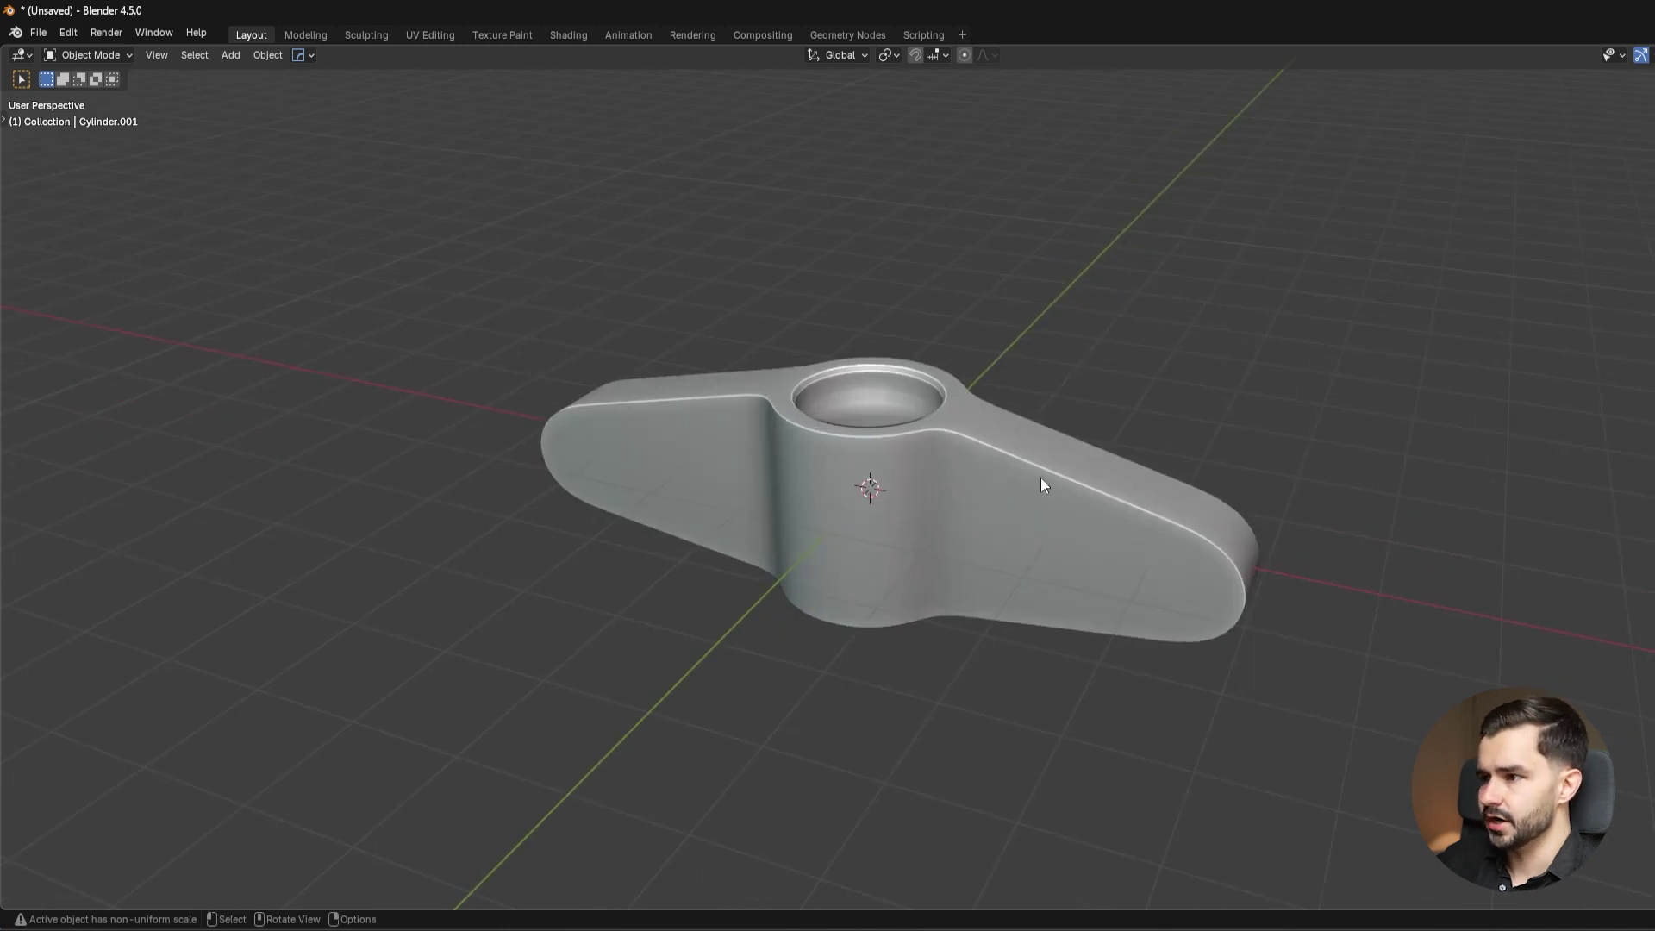
pyautogui.moveTo(816, 687); pyautogui.dragTo(1034, 543, button='middle')
pyautogui.press('KP_3')
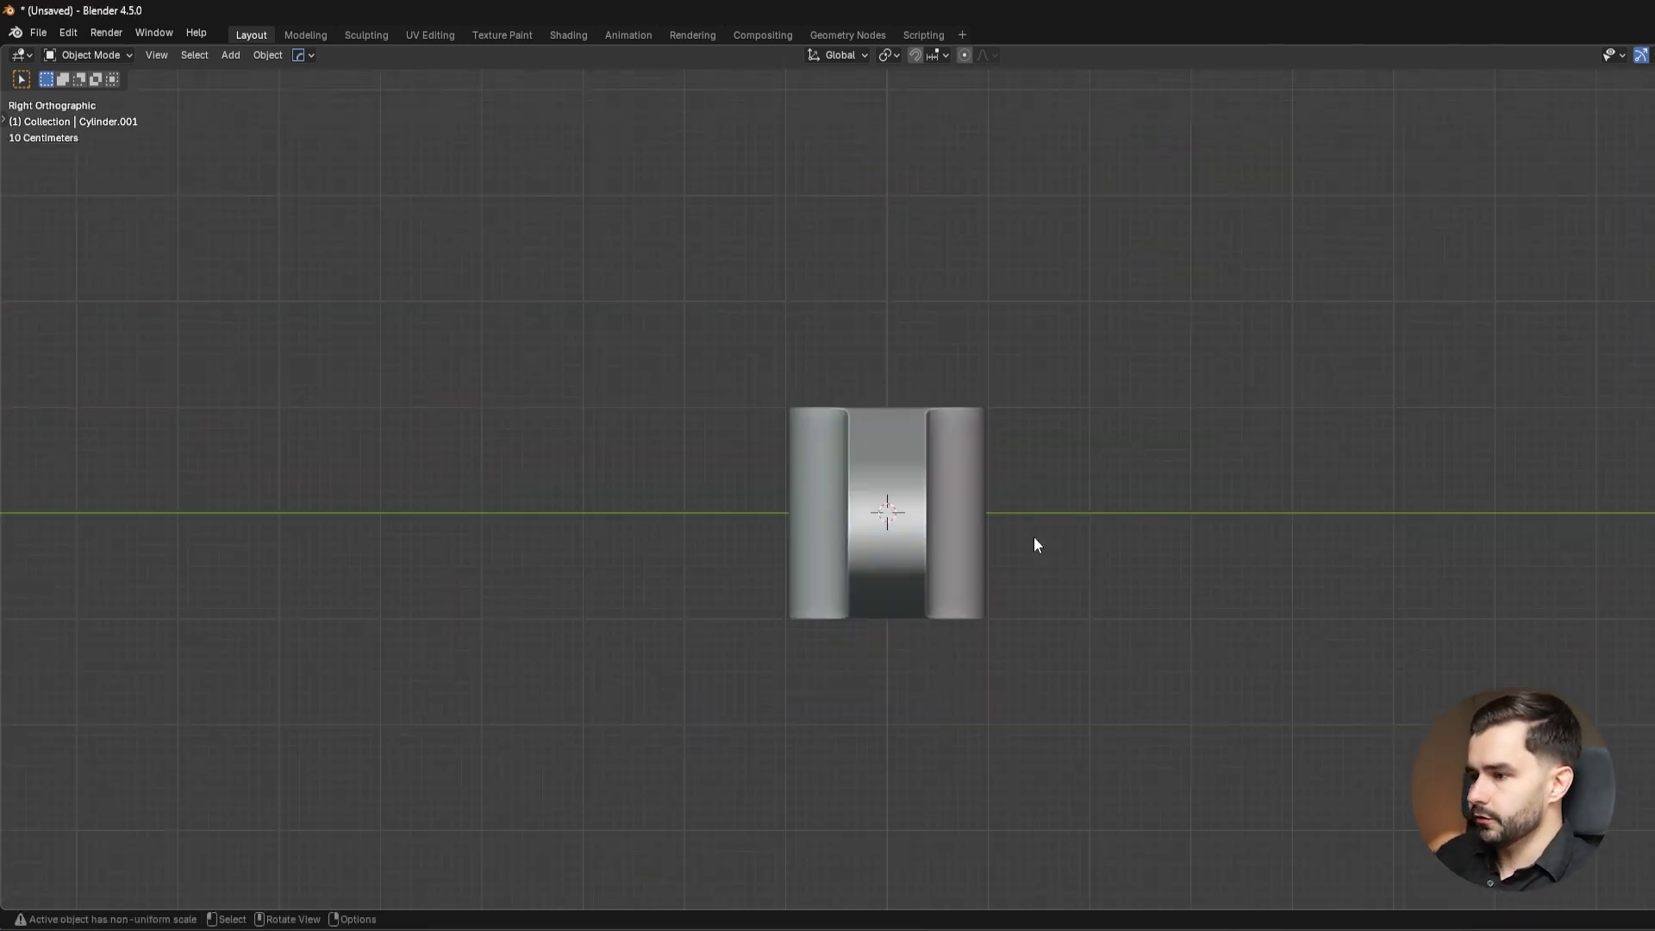
pyautogui.press('KP_1')
pyautogui.scroll(3, 748, 488)
pyautogui.click(669, 505)
pyautogui.keyDown('shift'); pyautogui.moveTo(824, 454); pyautogui.dragTo(953, 324, button='middle'); pyautogui.keyUp('shift')
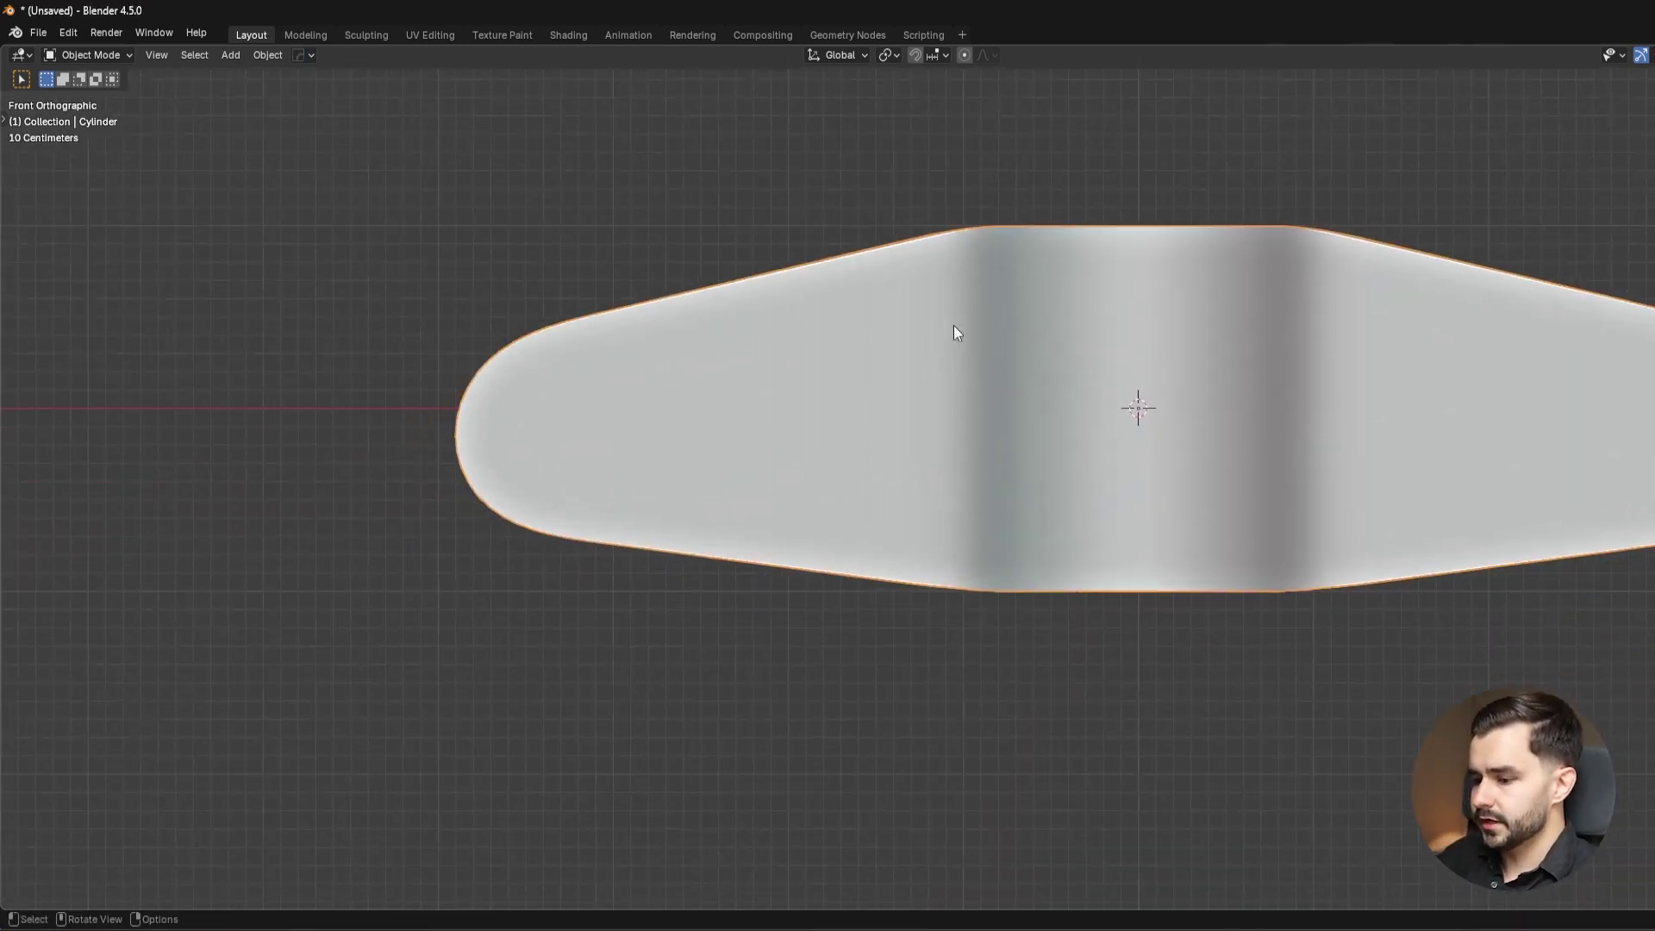
pyautogui.press('d')
pyautogui.press('Escape')
pyautogui.hotkey('alt', 'w')
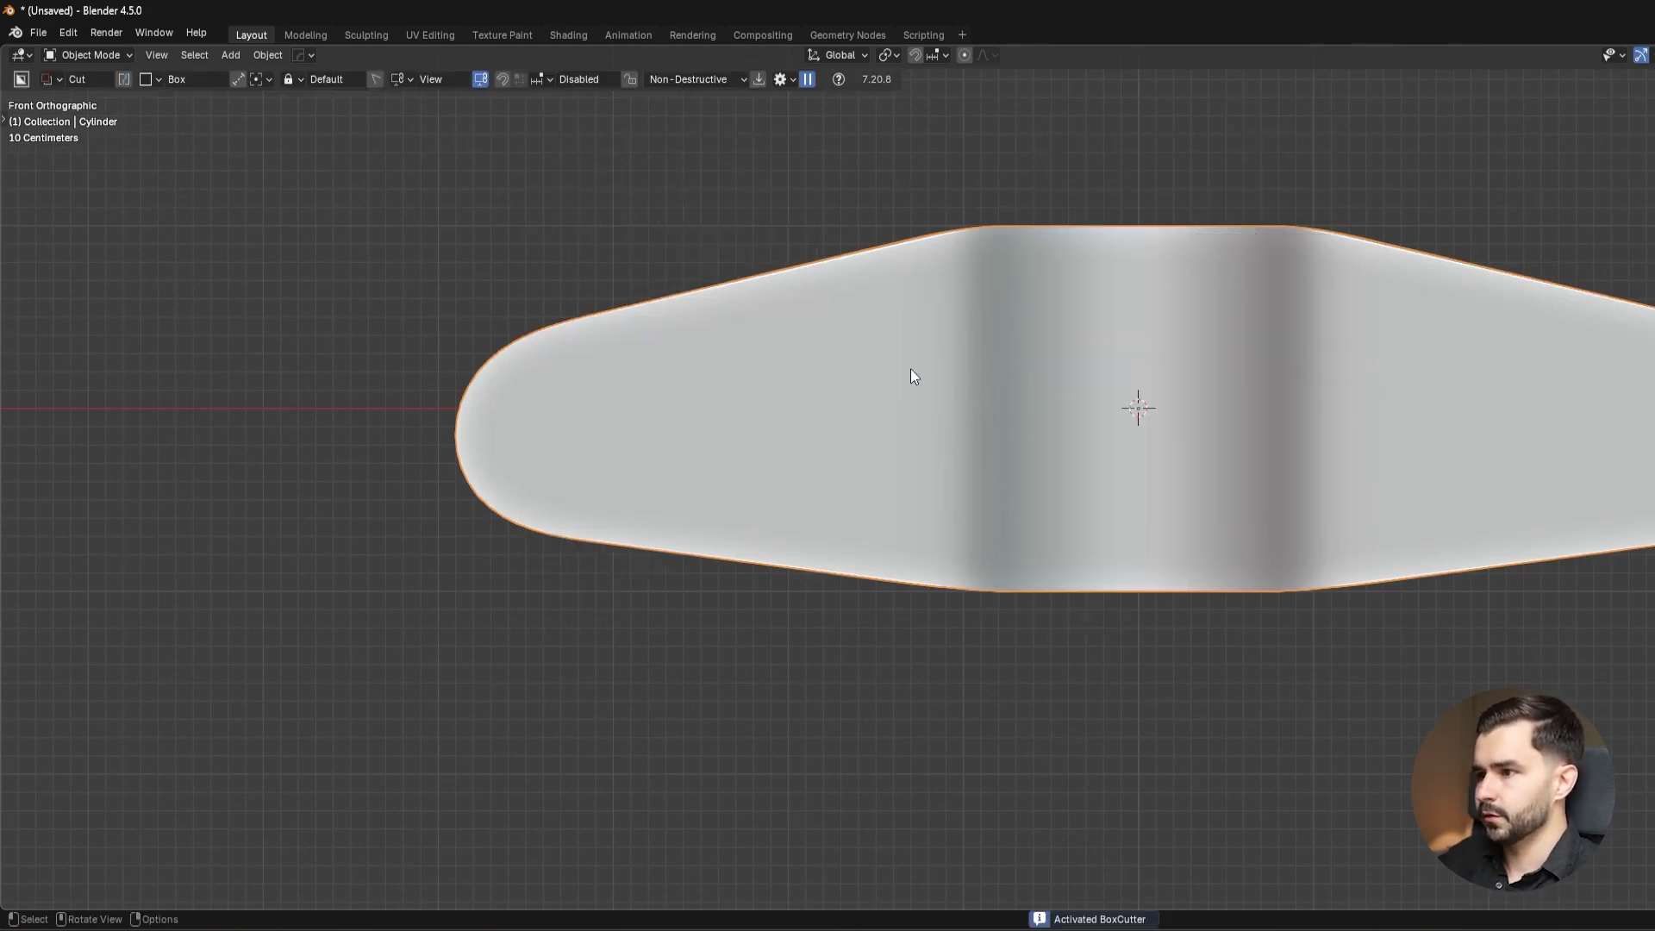
pyautogui.hotkey('ctrl', 'd')
pyautogui.click(905, 409)
# Draw a six-point polygonal window inset from the body's outline, spanning the end arm and the hub, and extrude the cut through the body.
pyautogui.click(598, 360)
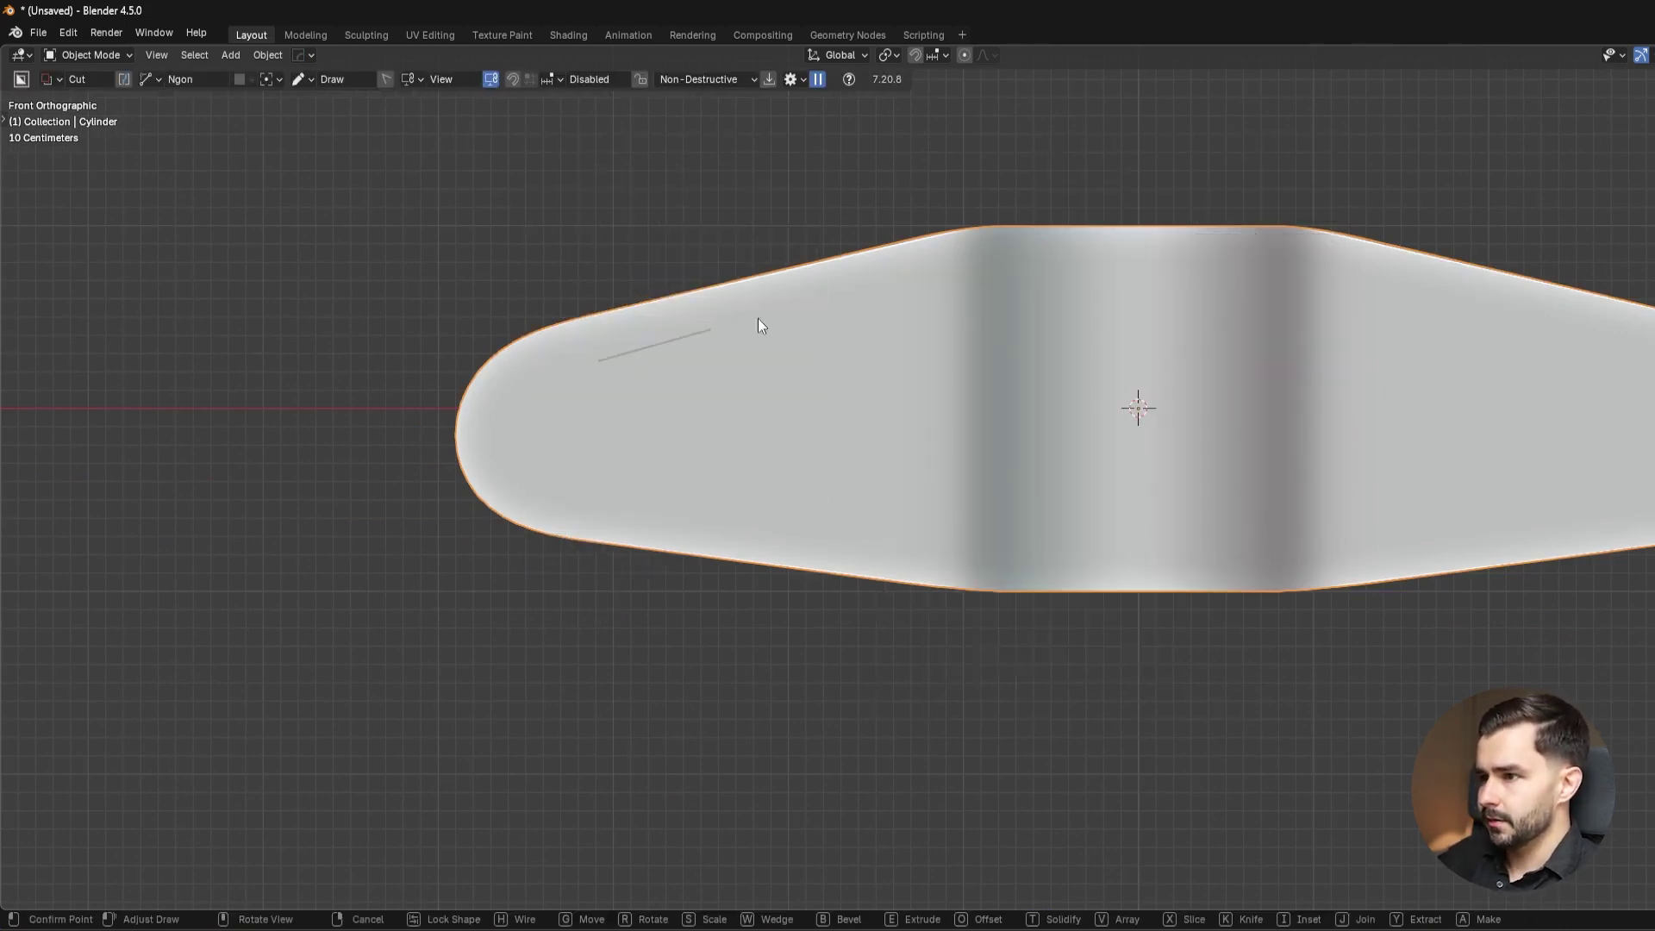
pyautogui.click(876, 287)
pyautogui.click(1432, 288)
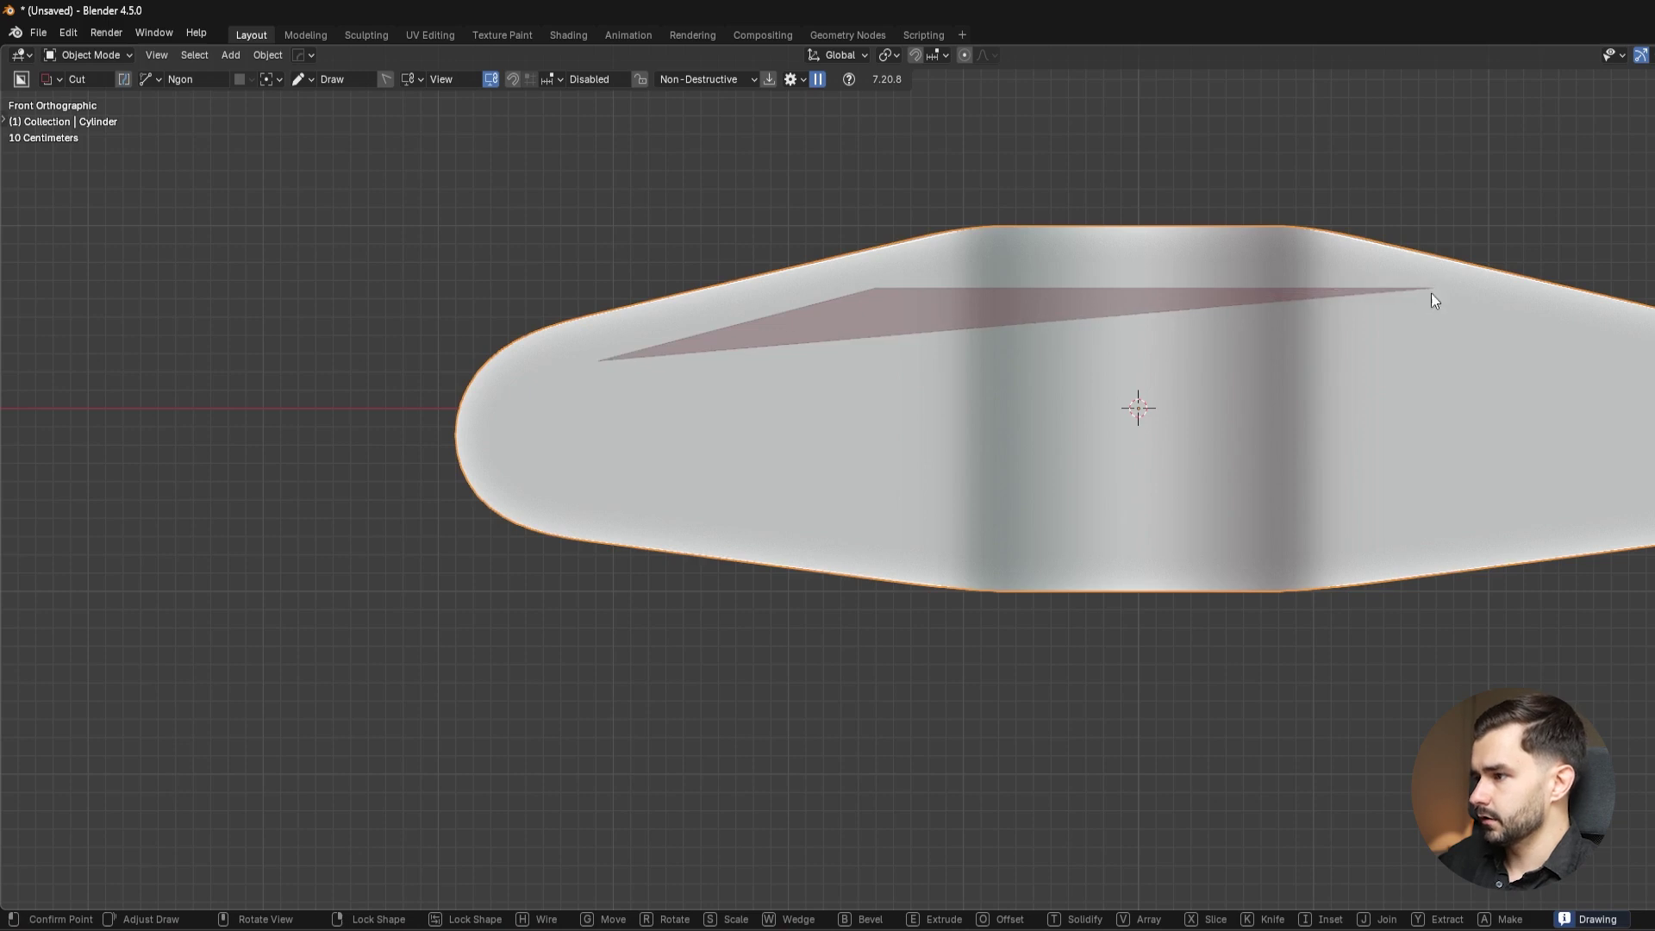
pyautogui.click(1430, 537)
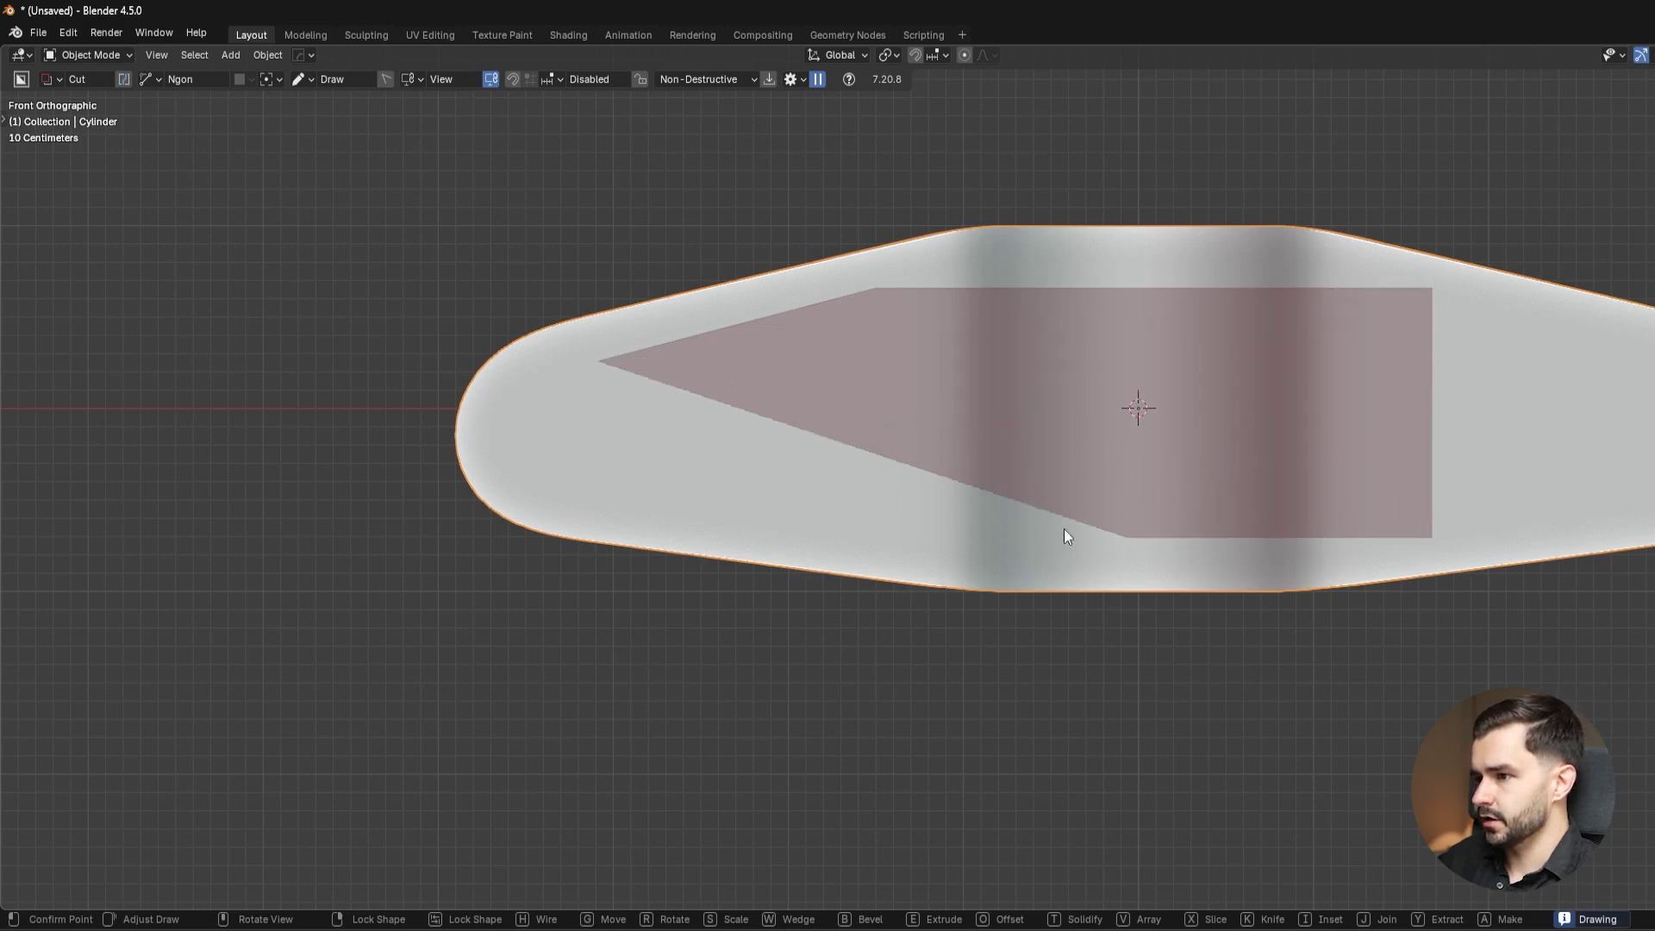
pyautogui.click(872, 544)
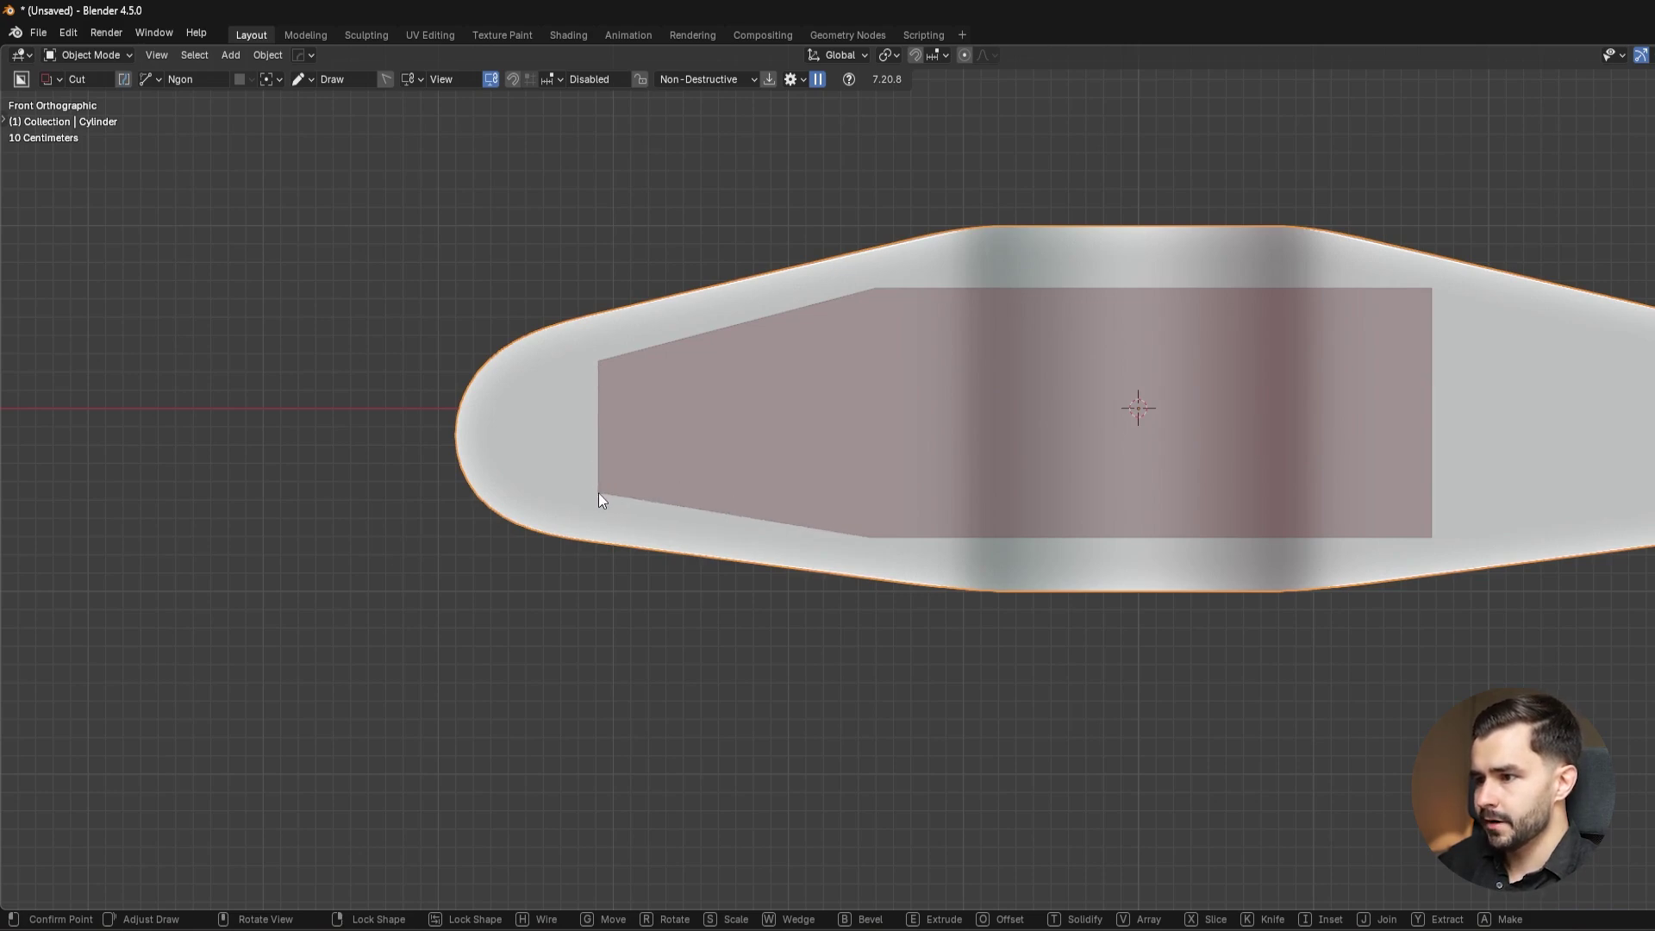
pyautogui.press('e')
pyautogui.moveTo(598, 493); pyautogui.dragTo(710, 555, button='middle')
pyautogui.click(547, 235)
# Mirror the window cutter across X about the 3D cursor.
pyautogui.moveTo(1069, 429); pyautogui.dragTo(1011, 412, button='middle')
pyautogui.press('q')
pyautogui.click(1012, 413)
pyautogui.hotkey('alt', 'x')
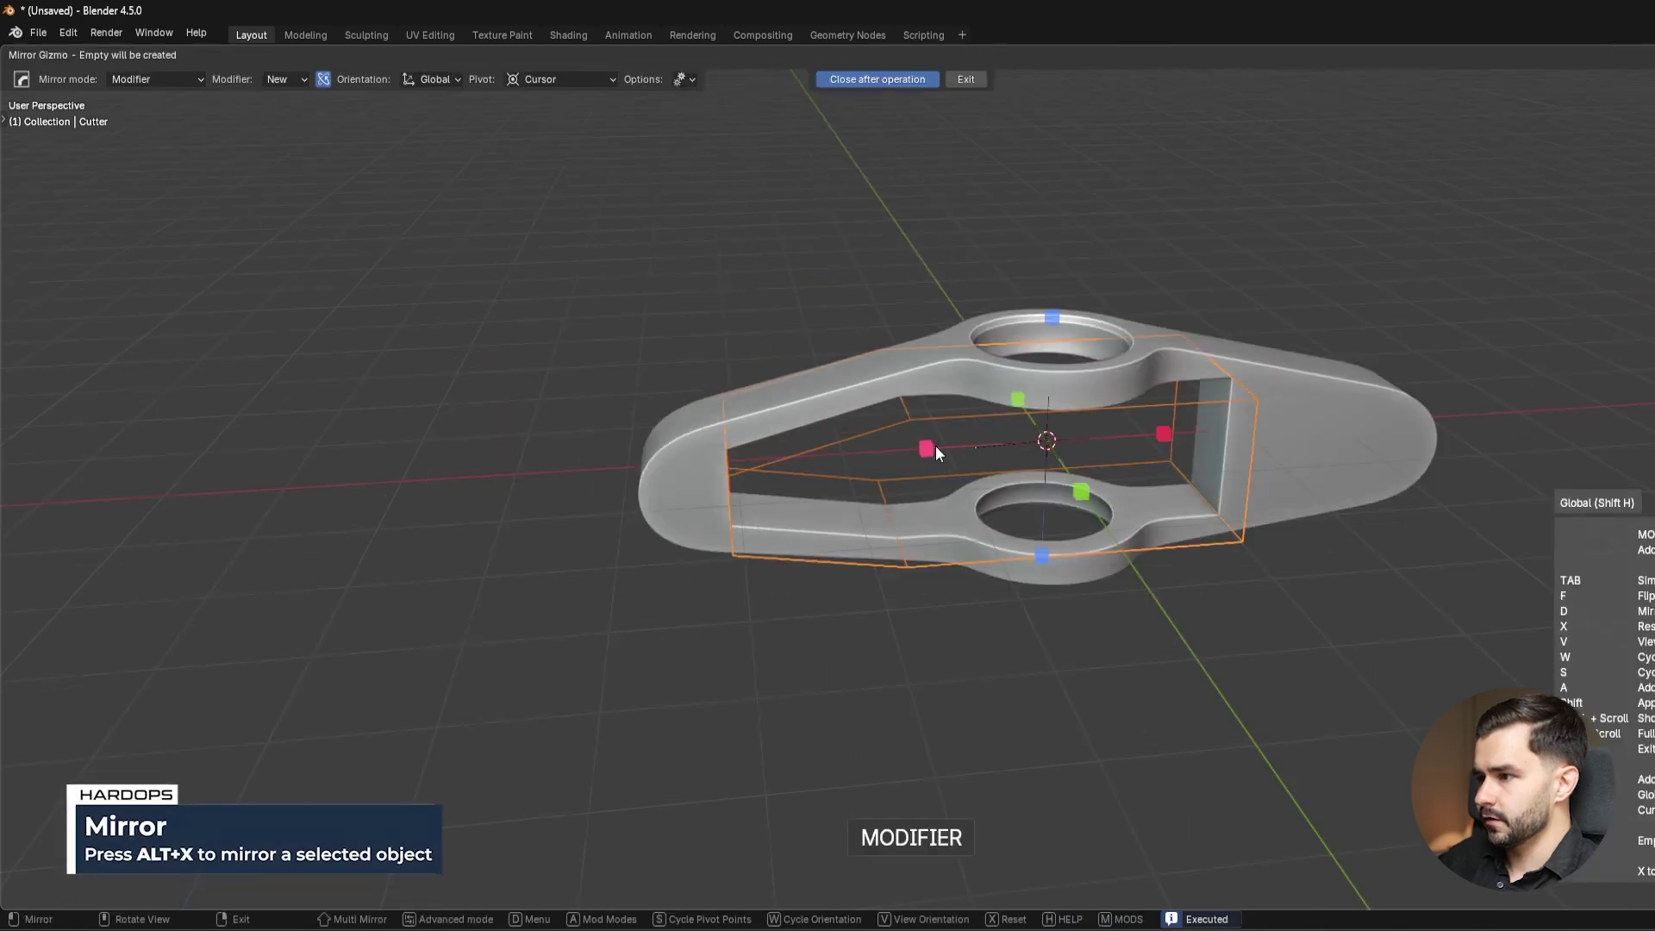
pyautogui.click(931, 448)
# Move the cutter's upper bend edge down about 0.056 m along Z and adjust the lower bend edge along Z.
pyautogui.scroll(3, 876, 335)
pyautogui.press('Tab')
pyautogui.moveTo(875, 334); pyautogui.dragTo(1072, 362, button='middle')
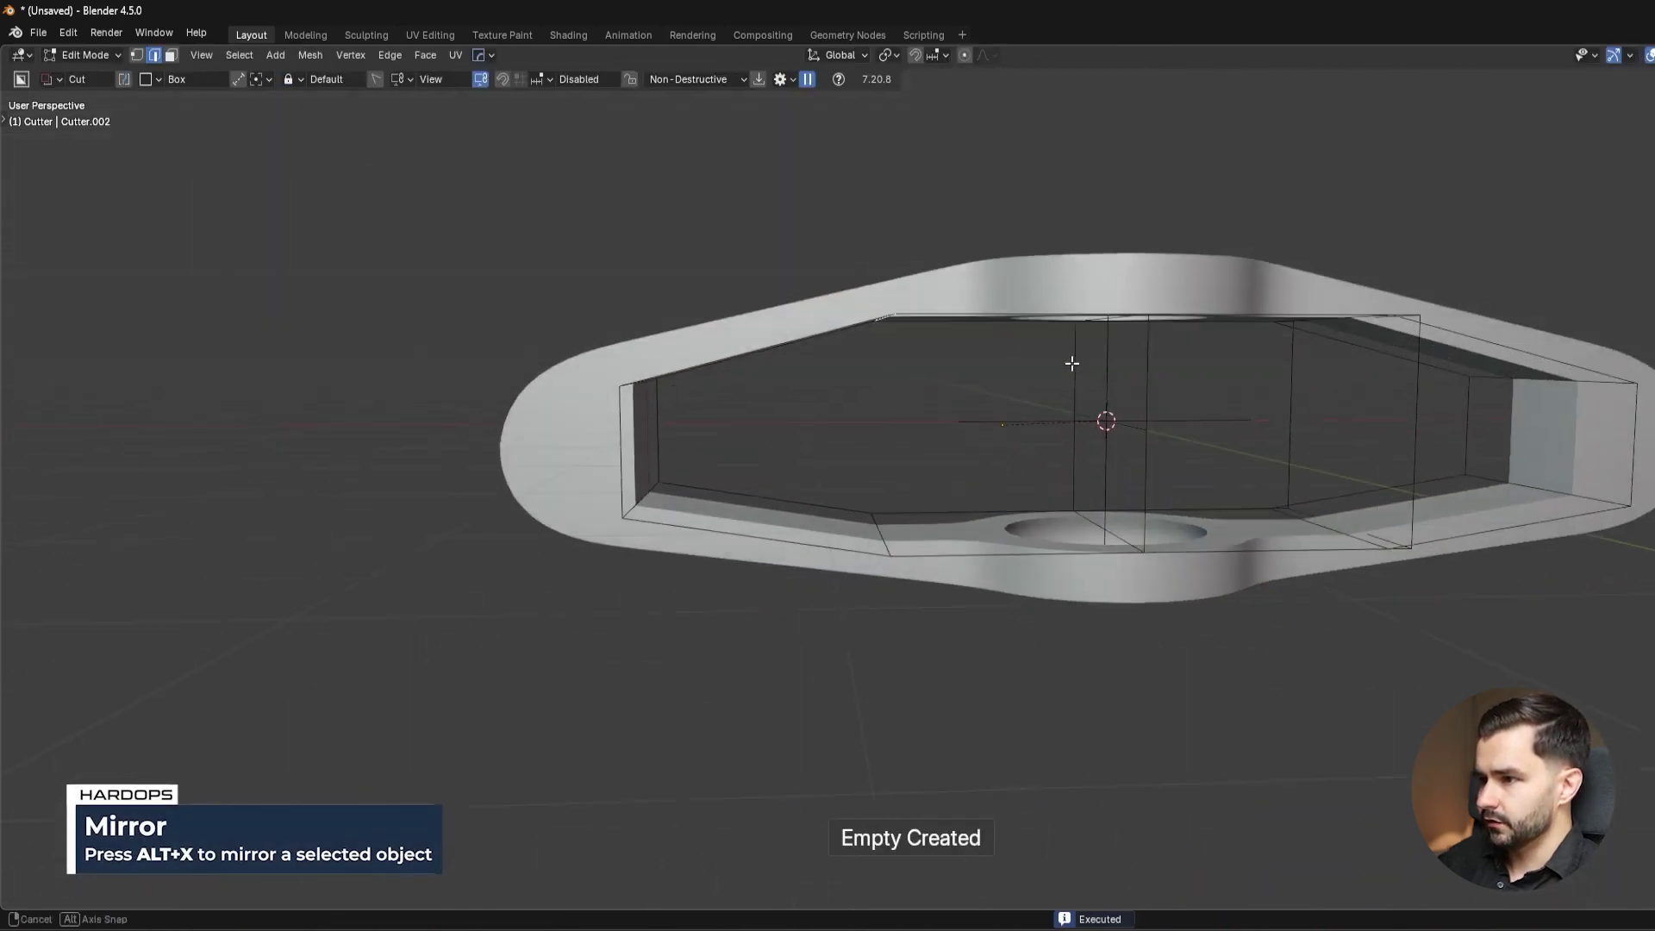
pyautogui.press('g')
pyautogui.press('z')
pyautogui.click(1072, 371)
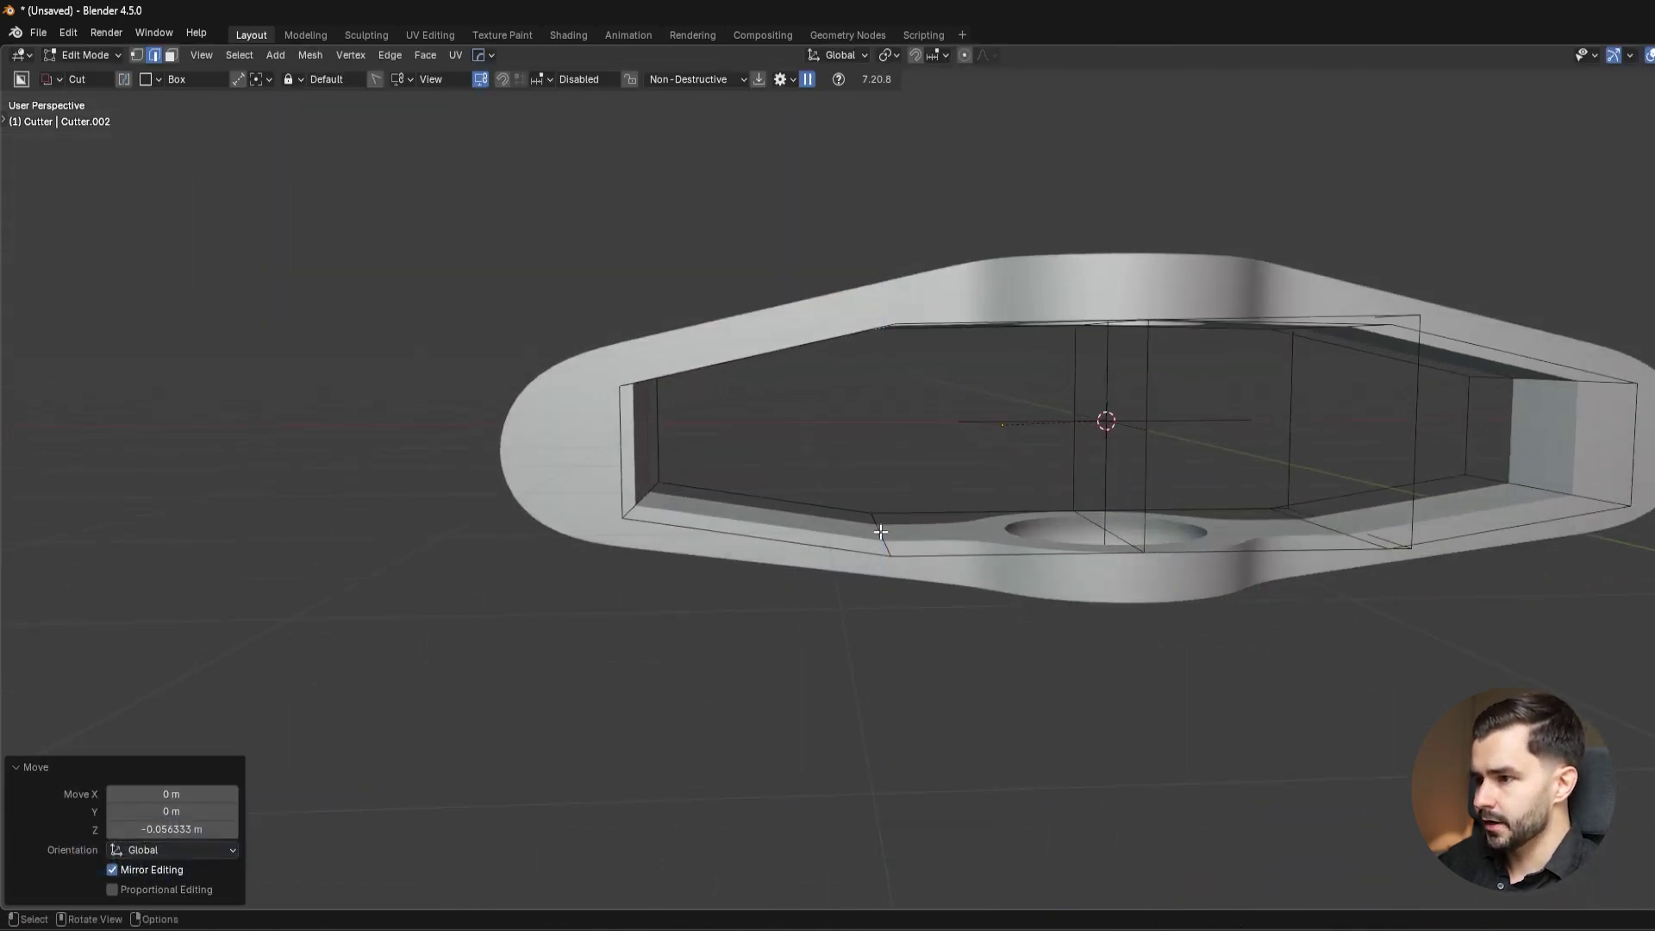
pyautogui.click(883, 535)
pyautogui.moveTo(900, 568); pyautogui.dragTo(817, 483, button='middle')
pyautogui.press('g')
pyautogui.press('z')
pyautogui.click(991, 511)
# Flatten the cutter's end face by scaling it to 0 along X.
pyautogui.press('3')
pyautogui.click(772, 447)
pyautogui.press('s')
pyautogui.press('y')
pyautogui.press('0')
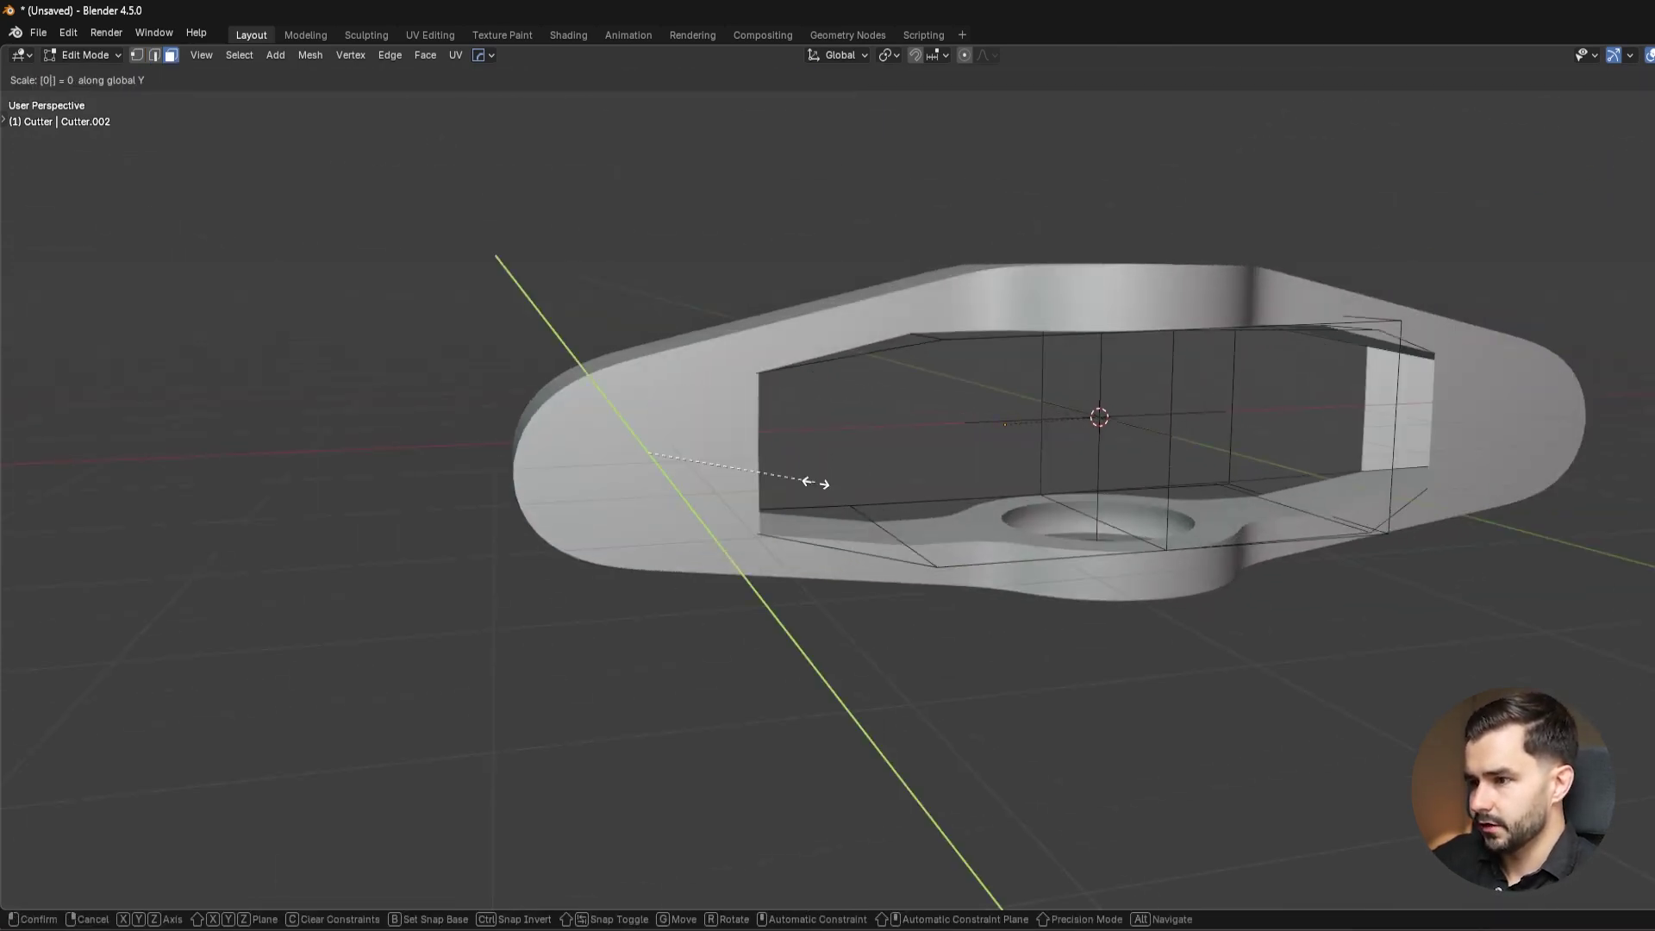
pyautogui.press('Return')
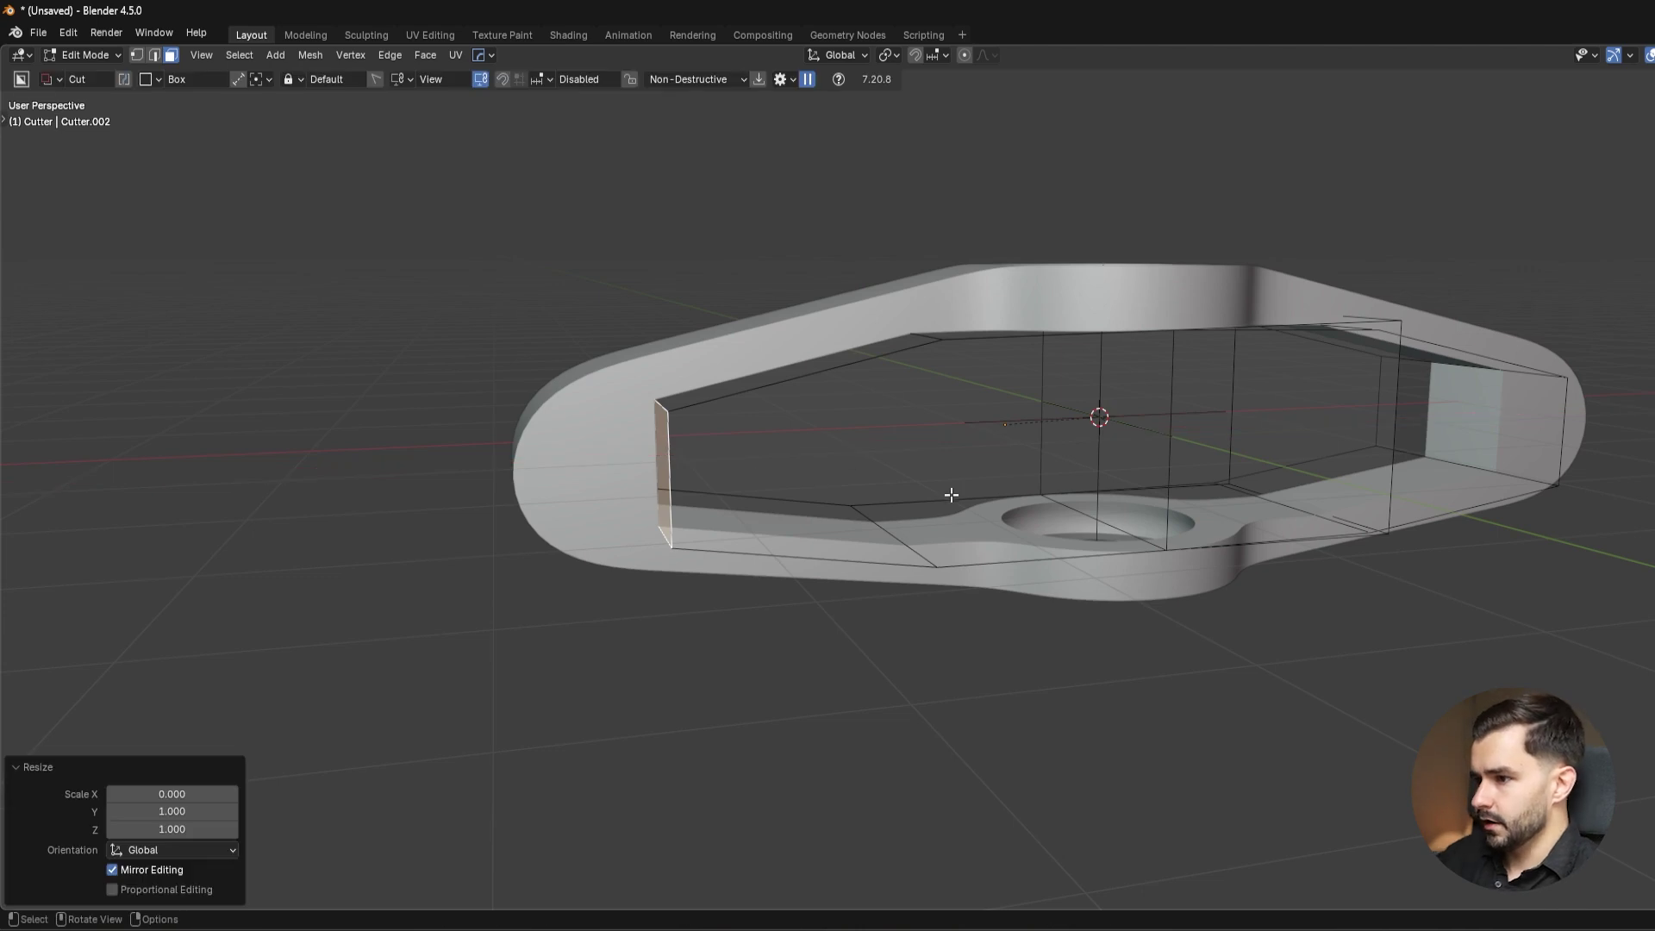
# Bevel the cutter's lower and upper bend edges with 5 segments each.
pyautogui.press('2')
pyautogui.moveTo(950, 493); pyautogui.dragTo(1198, 571, button='middle')
pyautogui.hotkey('ctrl', 'b')
pyautogui.click(1224, 580)
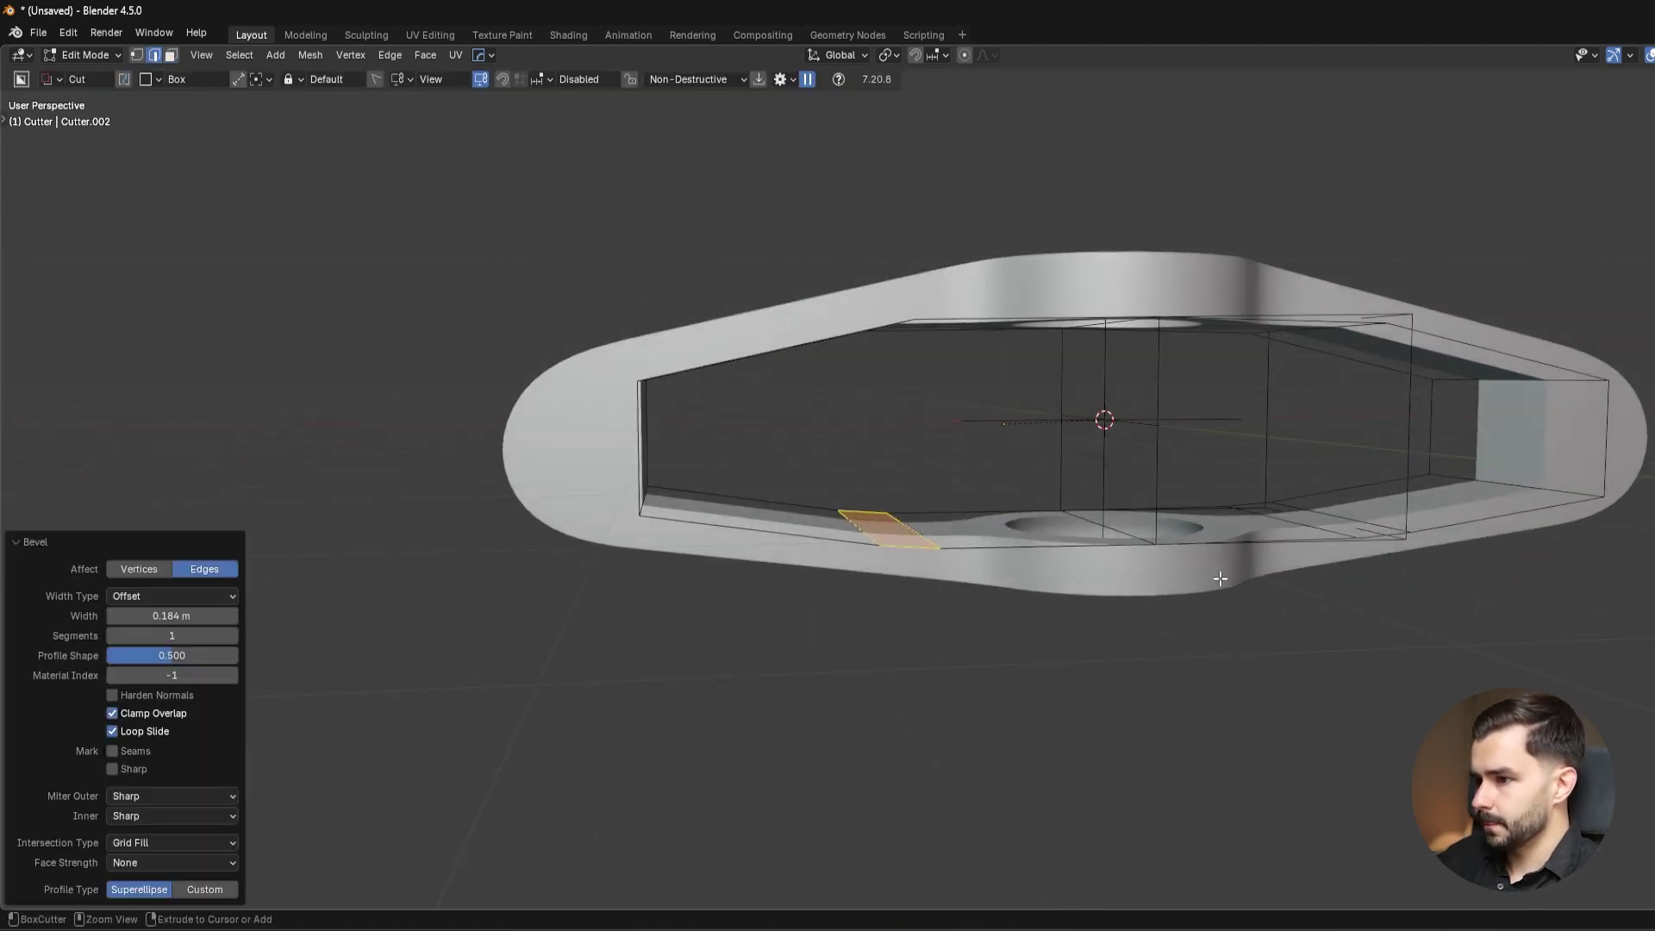
pyautogui.hotkey('ctrl', 'b')
pyautogui.click(1262, 588)
pyautogui.moveTo(1134, 528); pyautogui.dragTo(1109, 479, button='middle')
pyautogui.click(872, 314)
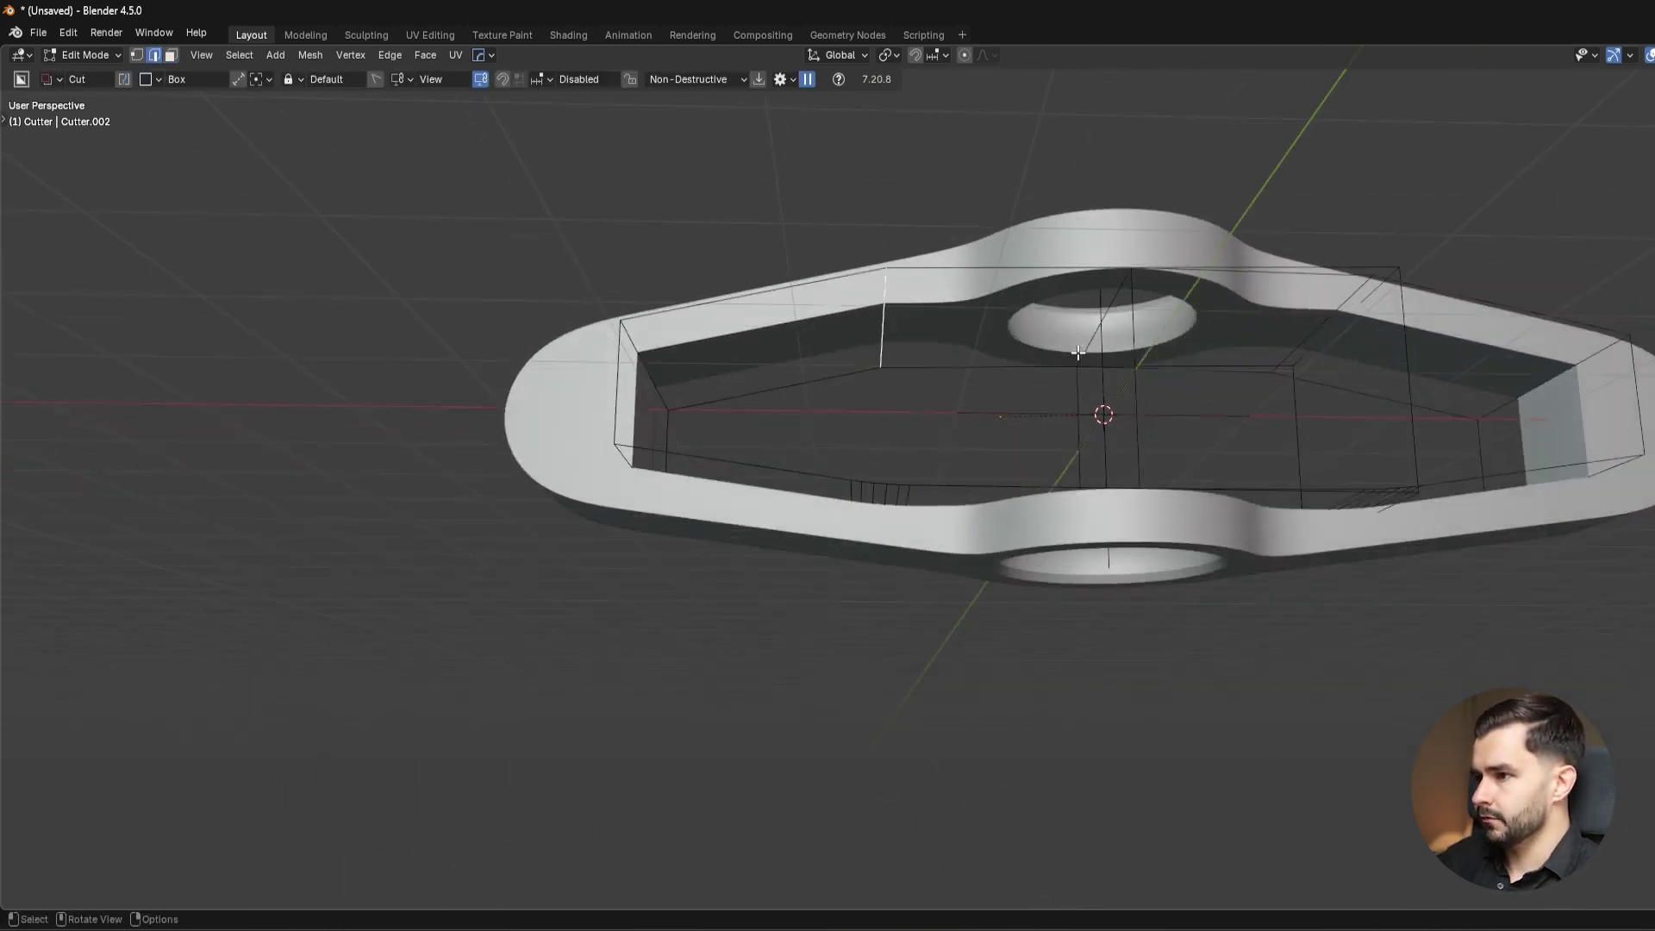
pyautogui.hotkey('ctrl', 'b')
pyautogui.click(1175, 374)
# Bevel both corner edges at the cutter's end with 5 segments to round the end of the window.
pyautogui.click(653, 370)
pyautogui.moveTo(696, 509); pyautogui.dragTo(657, 595, button='middle')
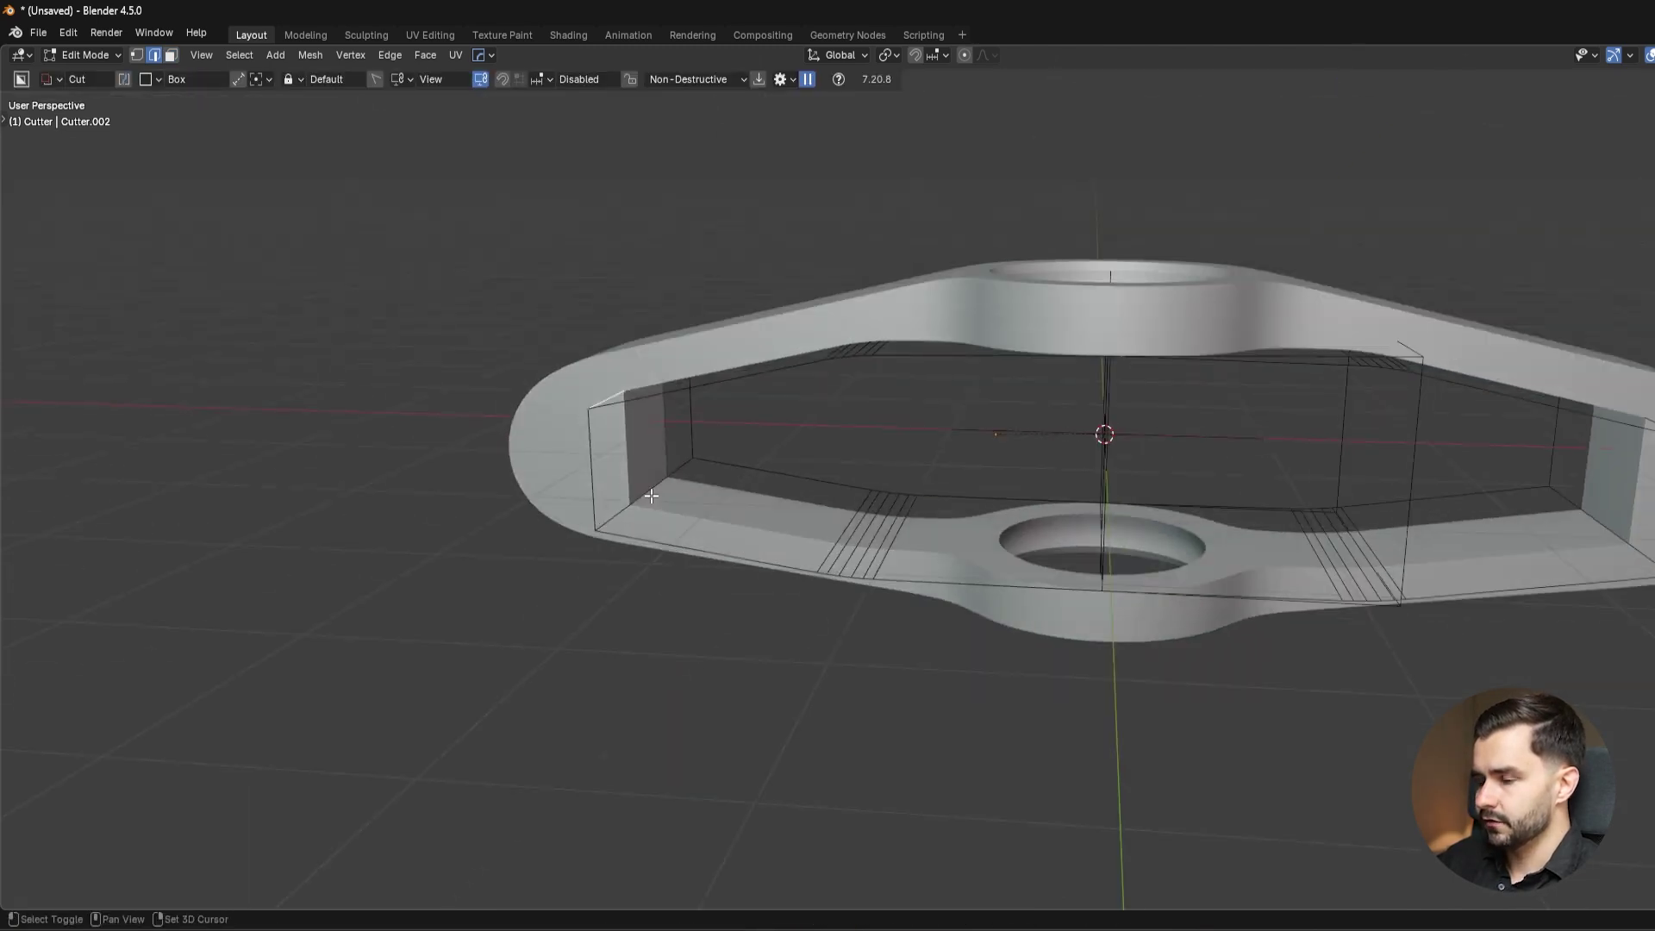
pyautogui.keyDown('shift'); pyautogui.click(645, 494); pyautogui.keyUp('shift')
pyautogui.hotkey('ctrl', 'b')
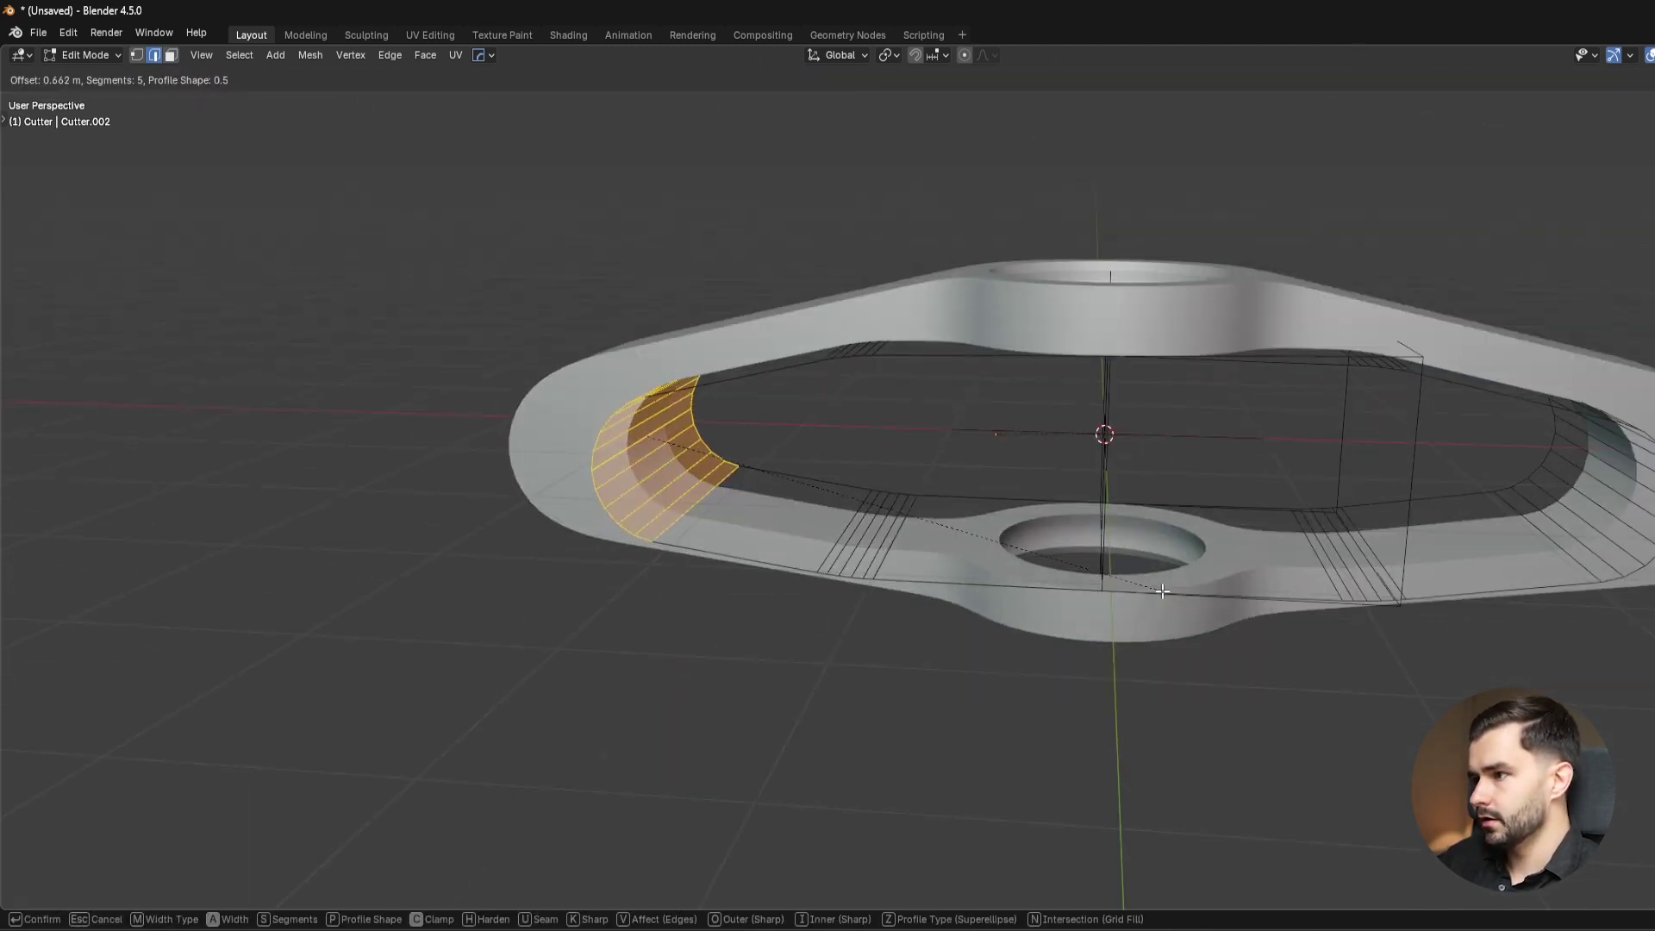
pyautogui.click(1096, 559)
# Leave Edit Mode and hide the window cutter to present the mirrored opening in the part.
pyautogui.press('Tab')
pyautogui.click(1102, 490)
pyautogui.press('h')
pyautogui.moveTo(1238, 482); pyautogui.dragTo(1357, 506, button='middle')
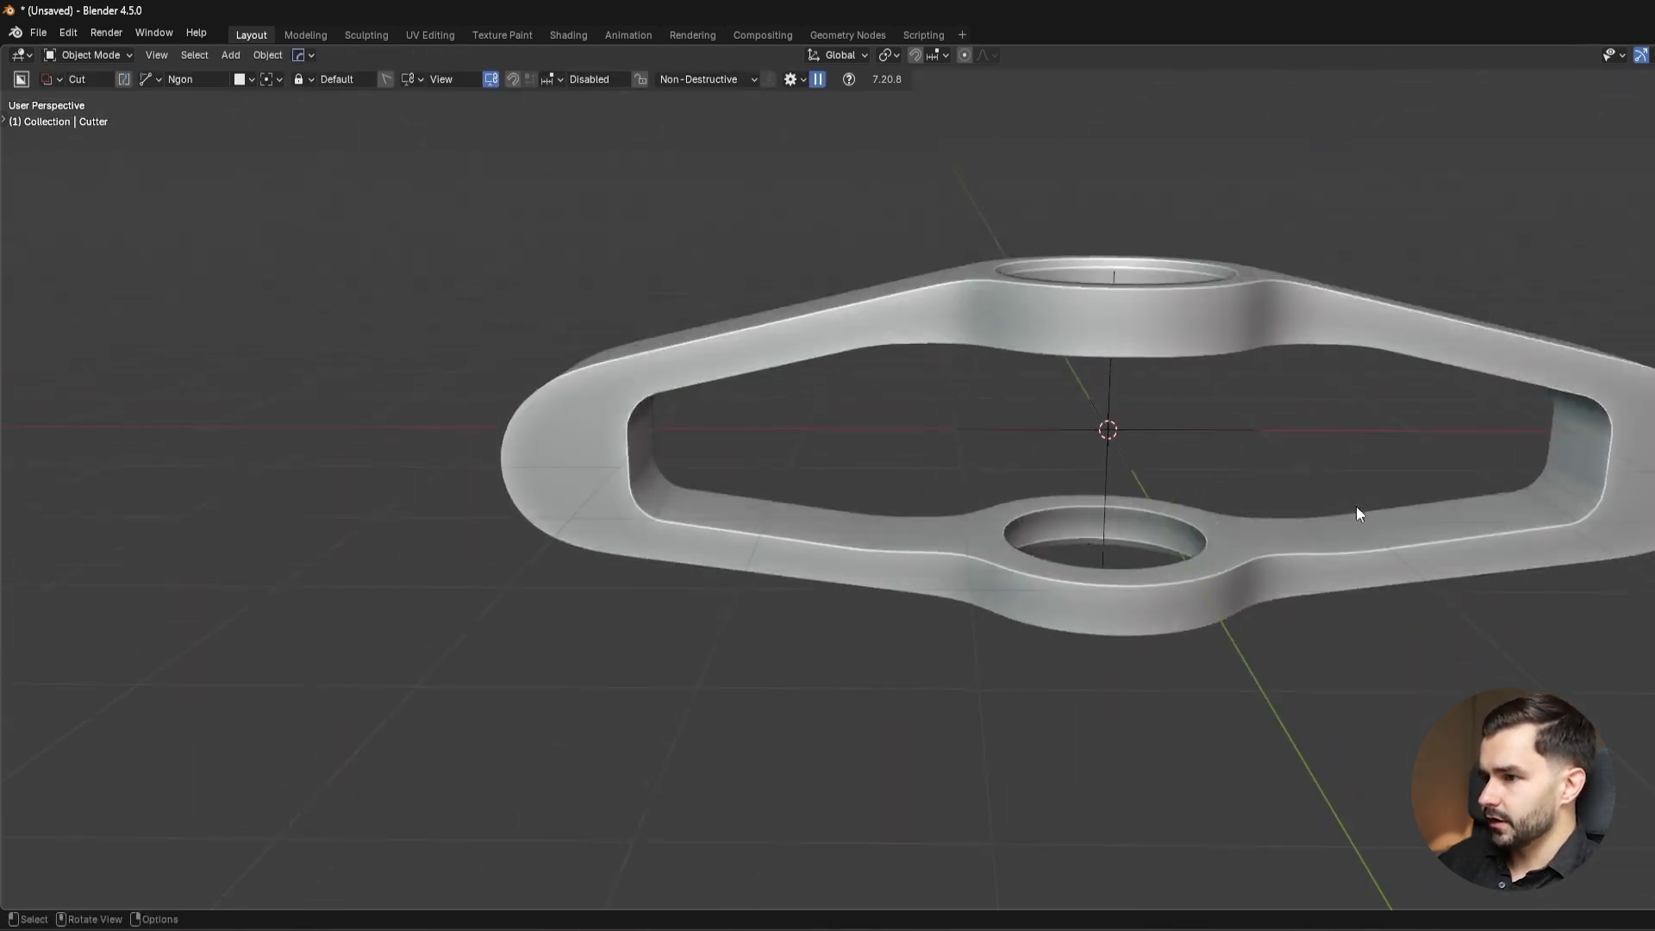
pyautogui.hotkey('alt', 'h')
pyautogui.scroll(-3, 1448, 531)
pyautogui.click(1461, 543)
pyautogui.moveTo(1462, 465); pyautogui.dragTo(1241, 483, button='middle')
pyautogui.scroll(4, 1241, 547)
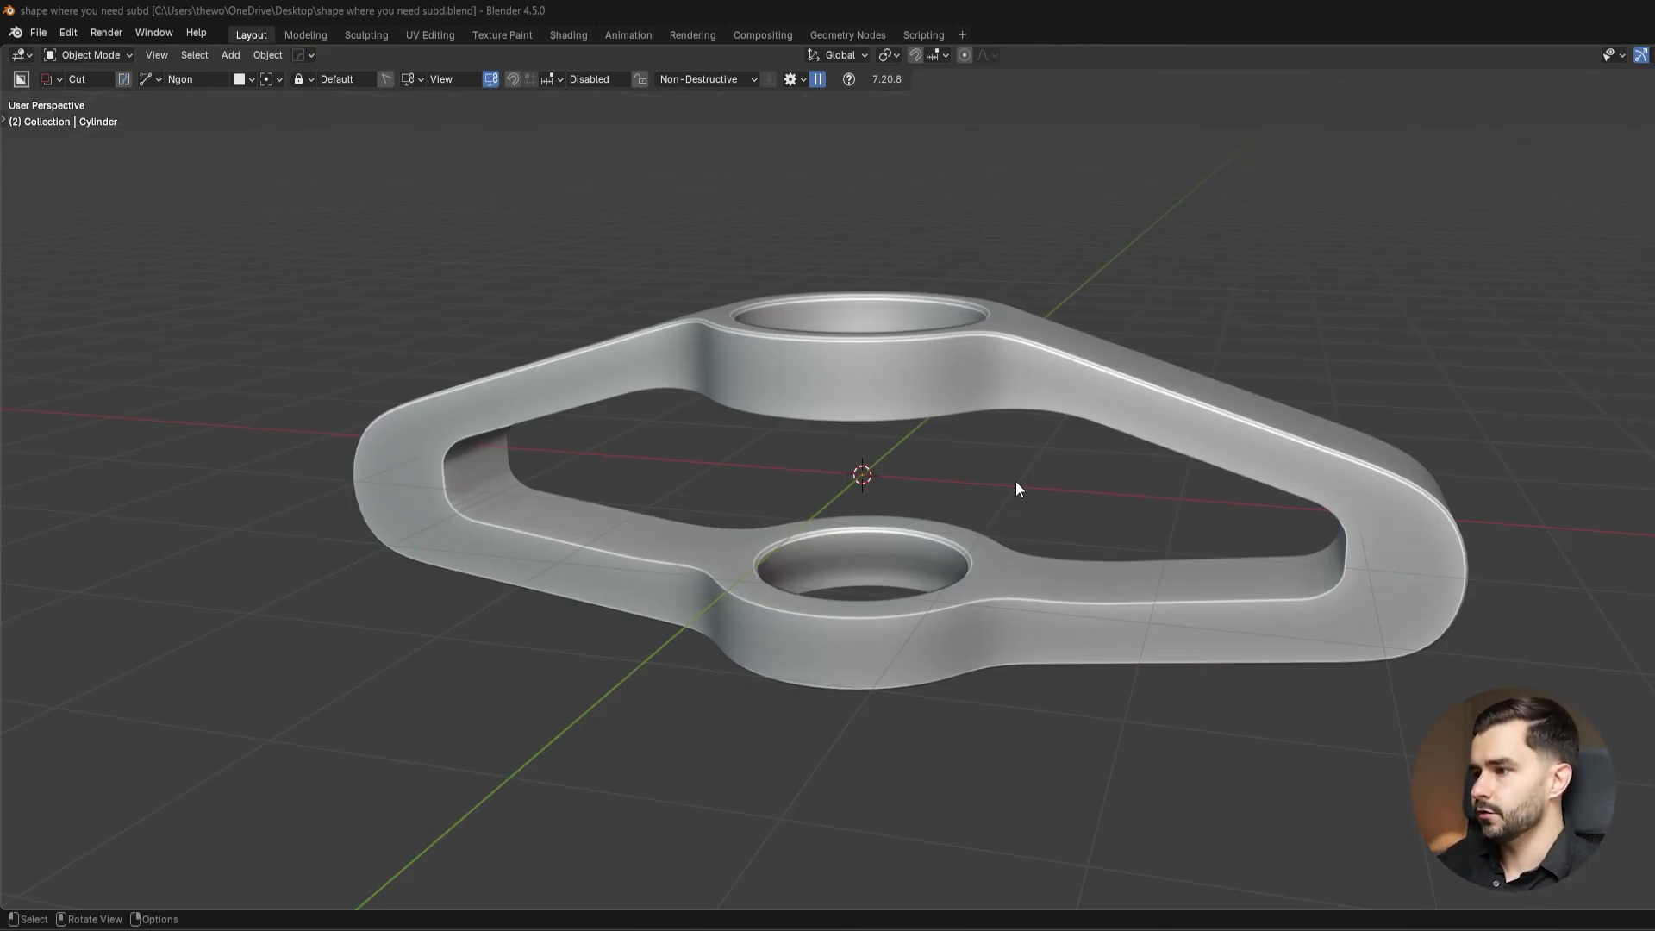
# Examine the part's shading and edge highlights from several angles and inspect its mesh topology in Edit Mode.
pyautogui.moveTo(972, 396); pyautogui.dragTo(982, 354, button='middle')
pyautogui.scroll(2, 1038, 425)
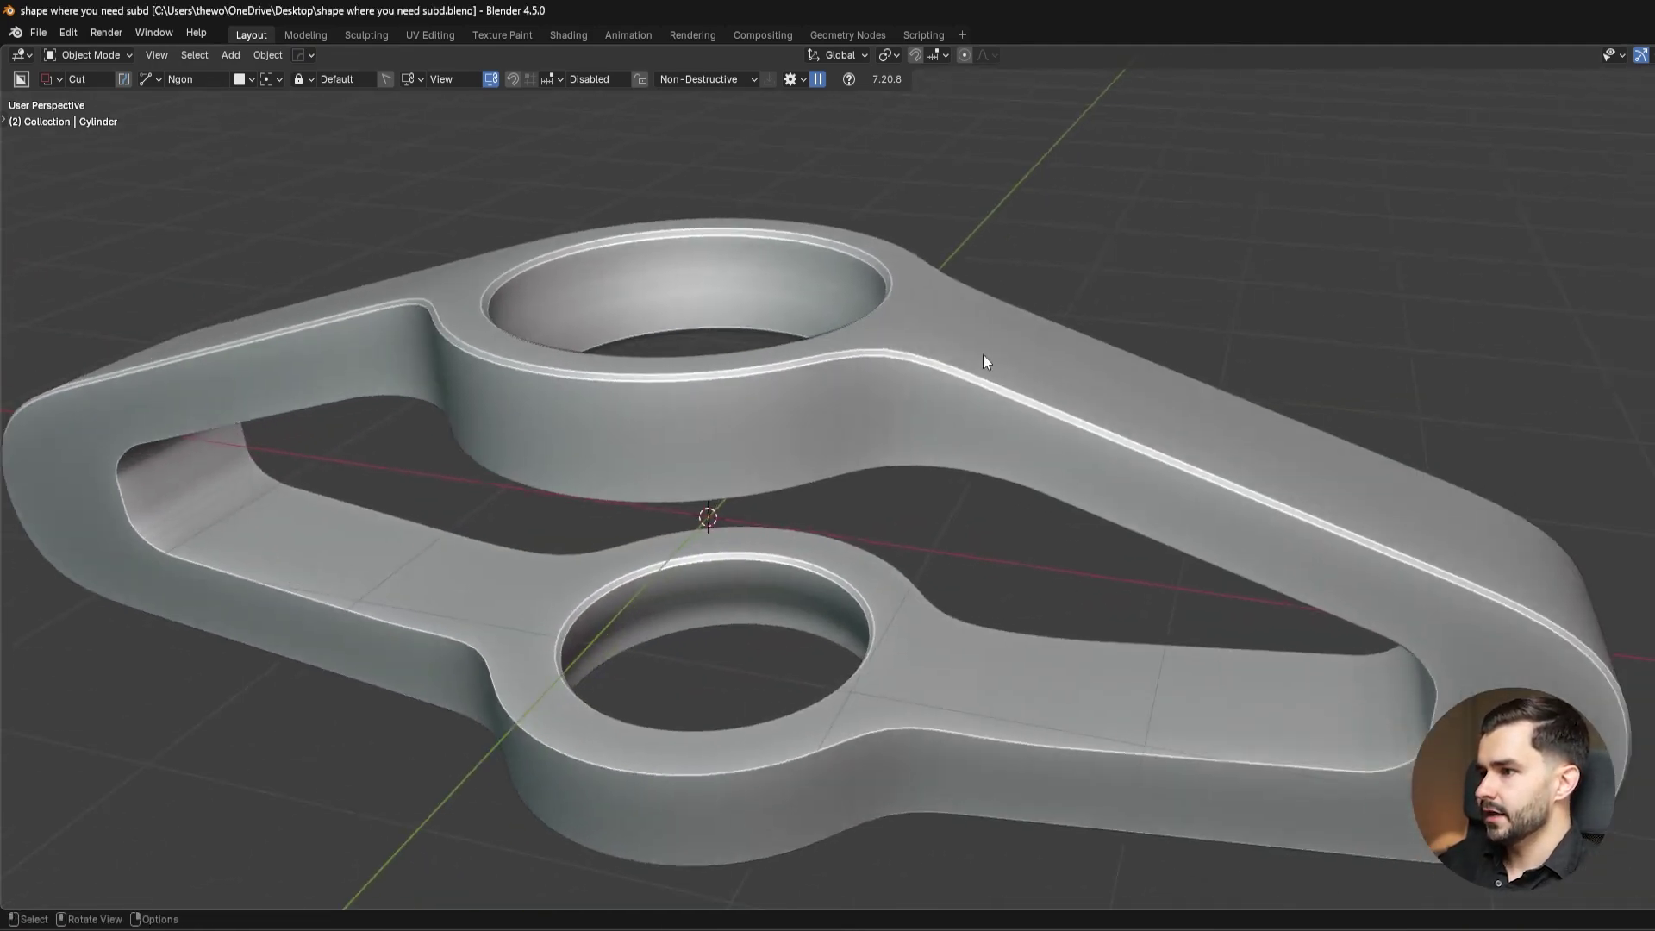
pyautogui.scroll(3, 982, 355)
pyautogui.moveTo(850, 223); pyautogui.dragTo(1049, 271, button='middle')
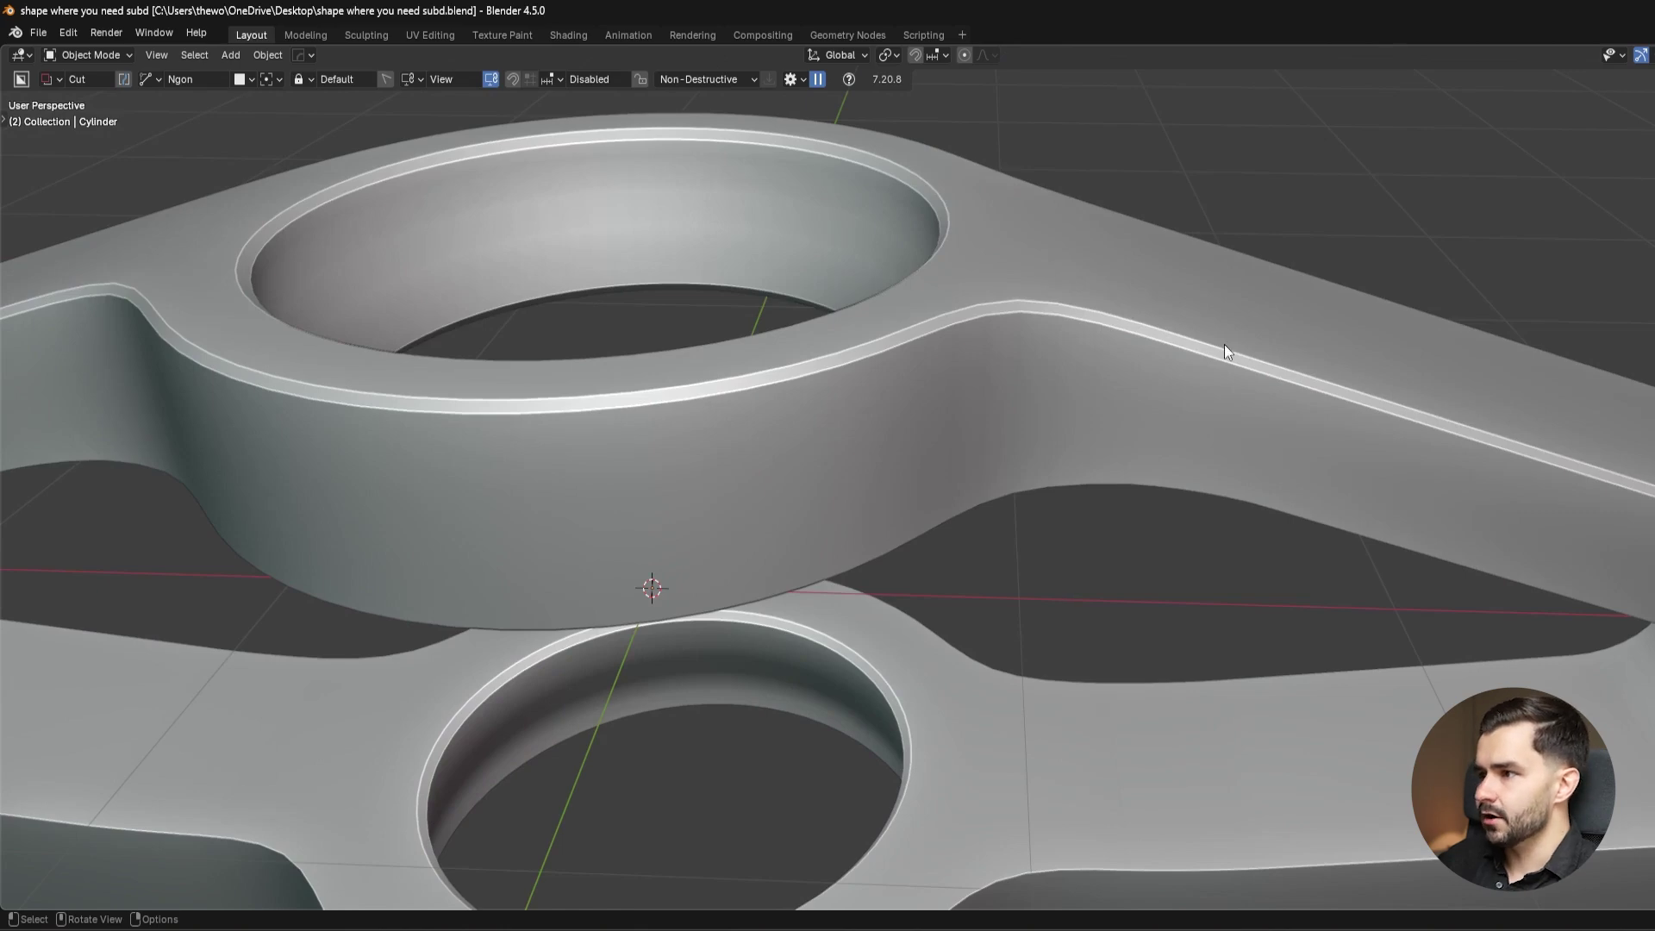
pyautogui.click(1181, 338)
pyautogui.press('Tab')
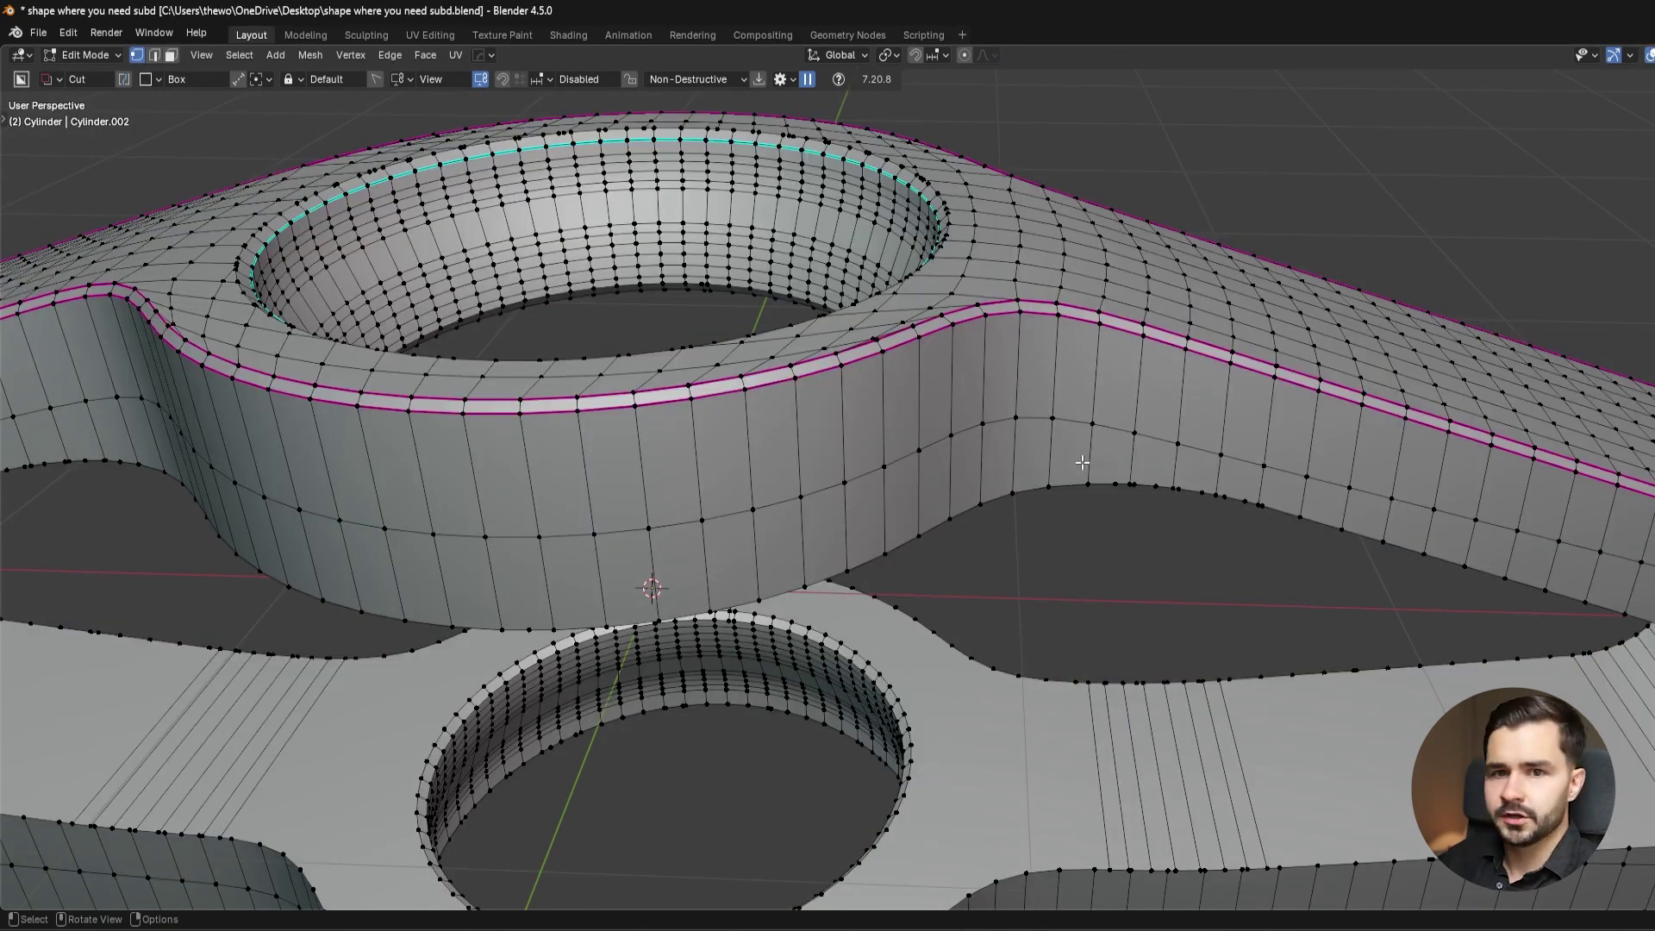
pyautogui.press('Tab')
pyautogui.scroll(-6, 1092, 313)
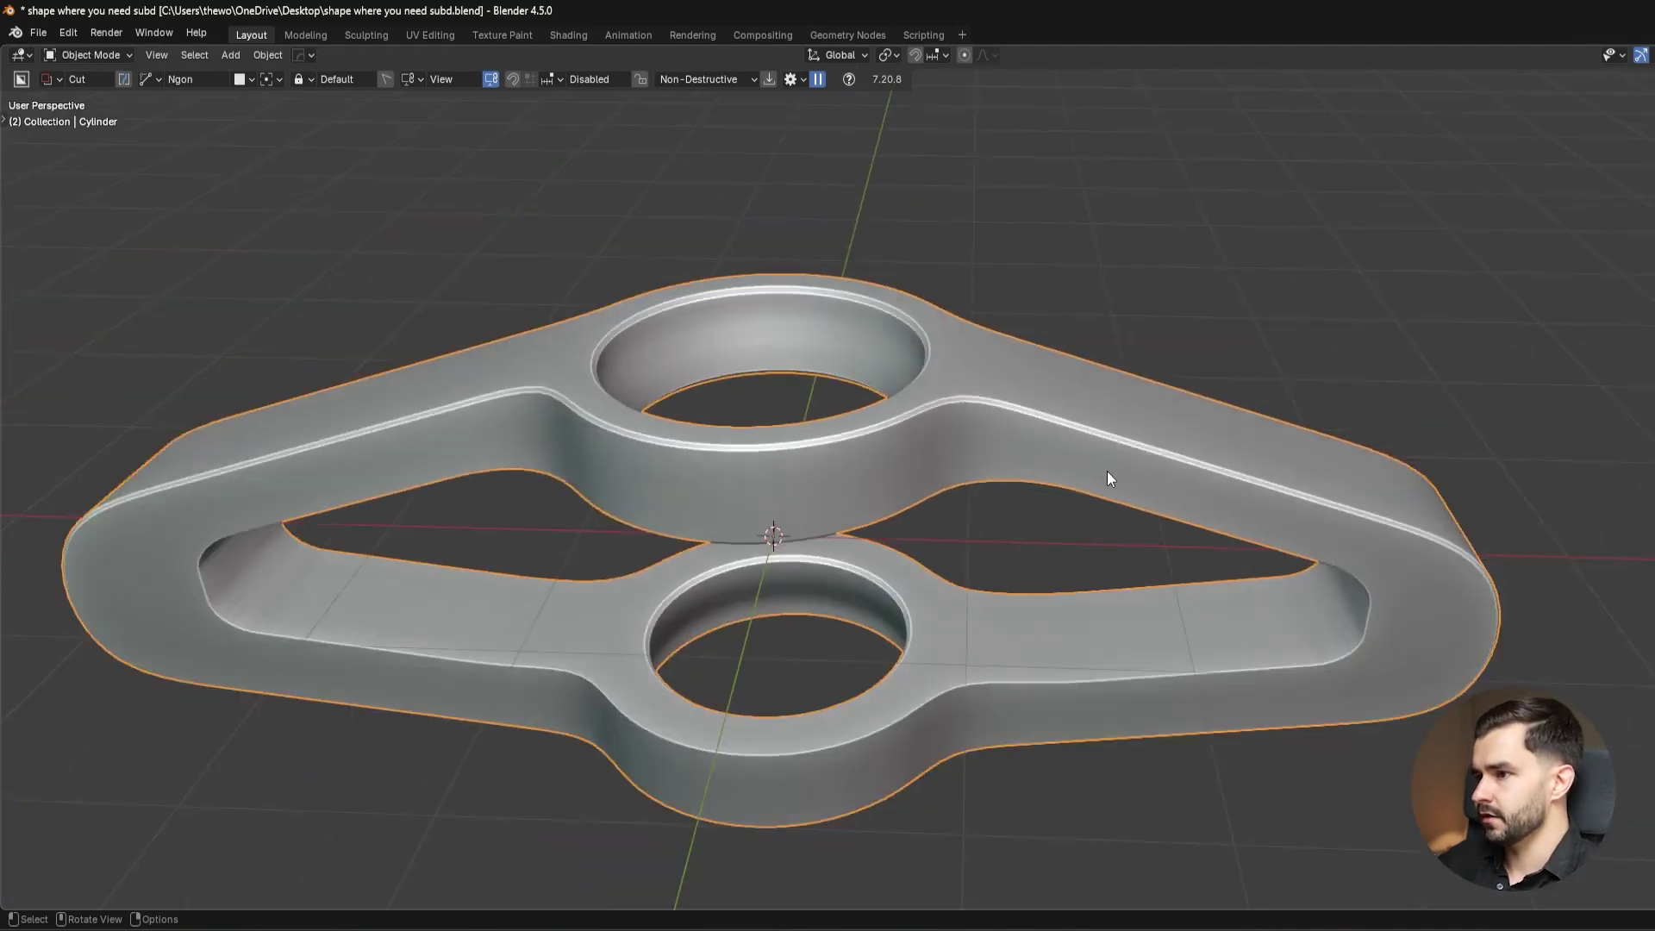
pyautogui.moveTo(1107, 471); pyautogui.dragTo(1070, 421, button='middle')
pyautogui.hotkey('alt', 'a')
pyautogui.scroll(-4, 1069, 414)
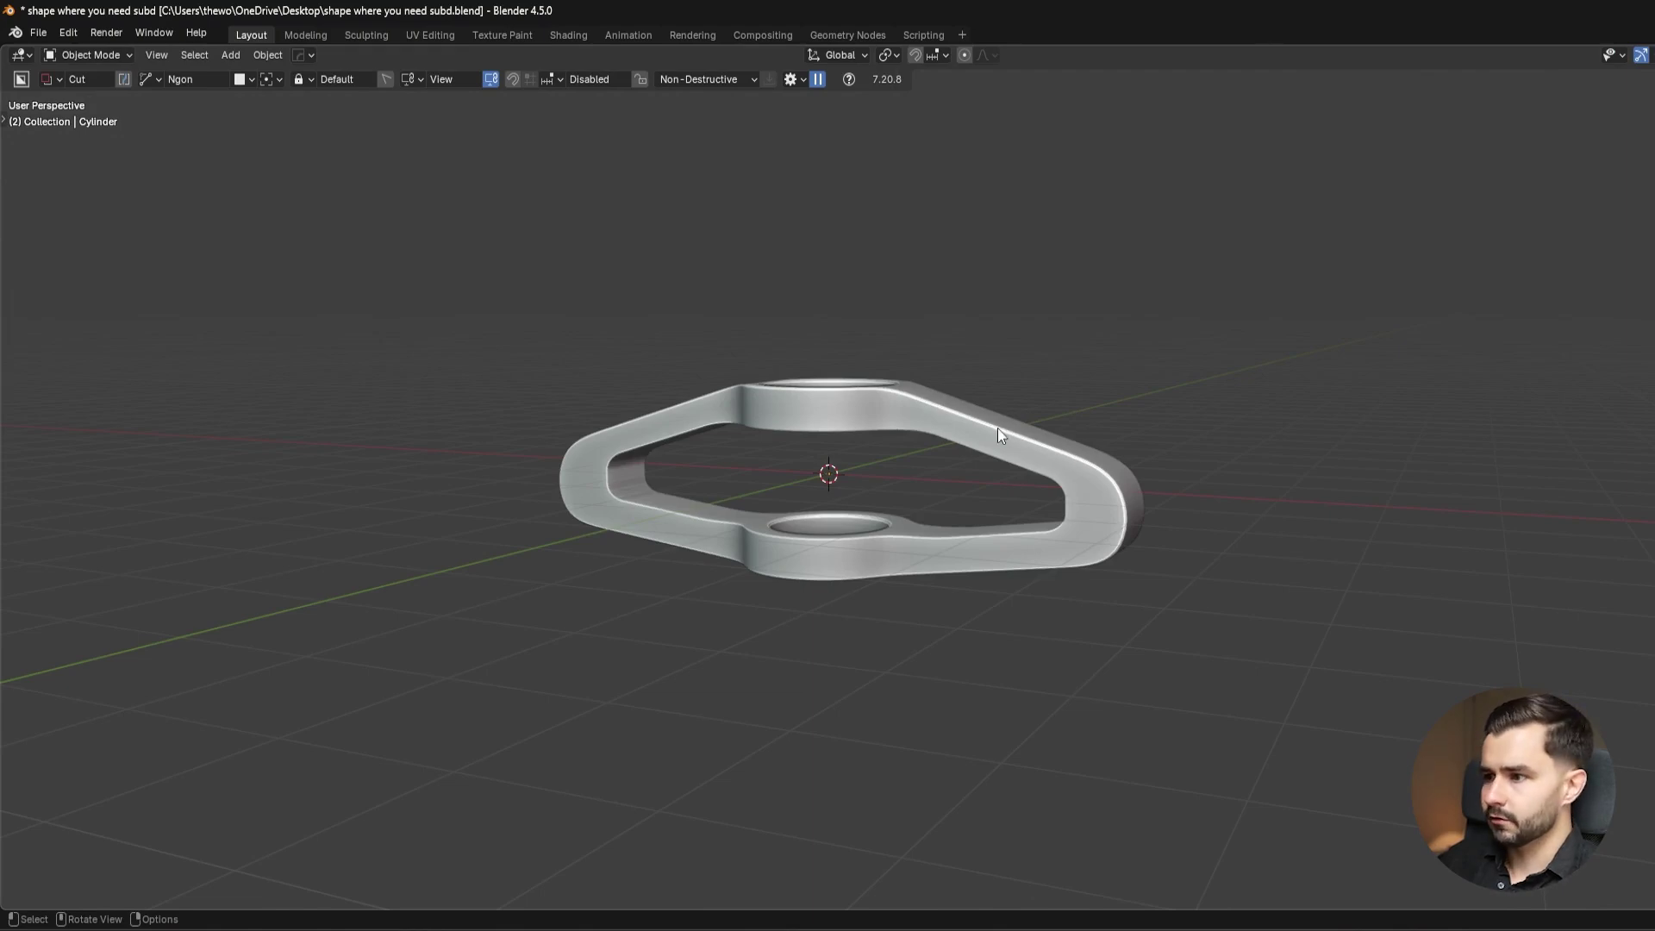
pyautogui.press('Tab')
pyautogui.moveTo(1045, 432); pyautogui.dragTo(1121, 491, button='middle')
pyautogui.scroll(5, 1120, 490)
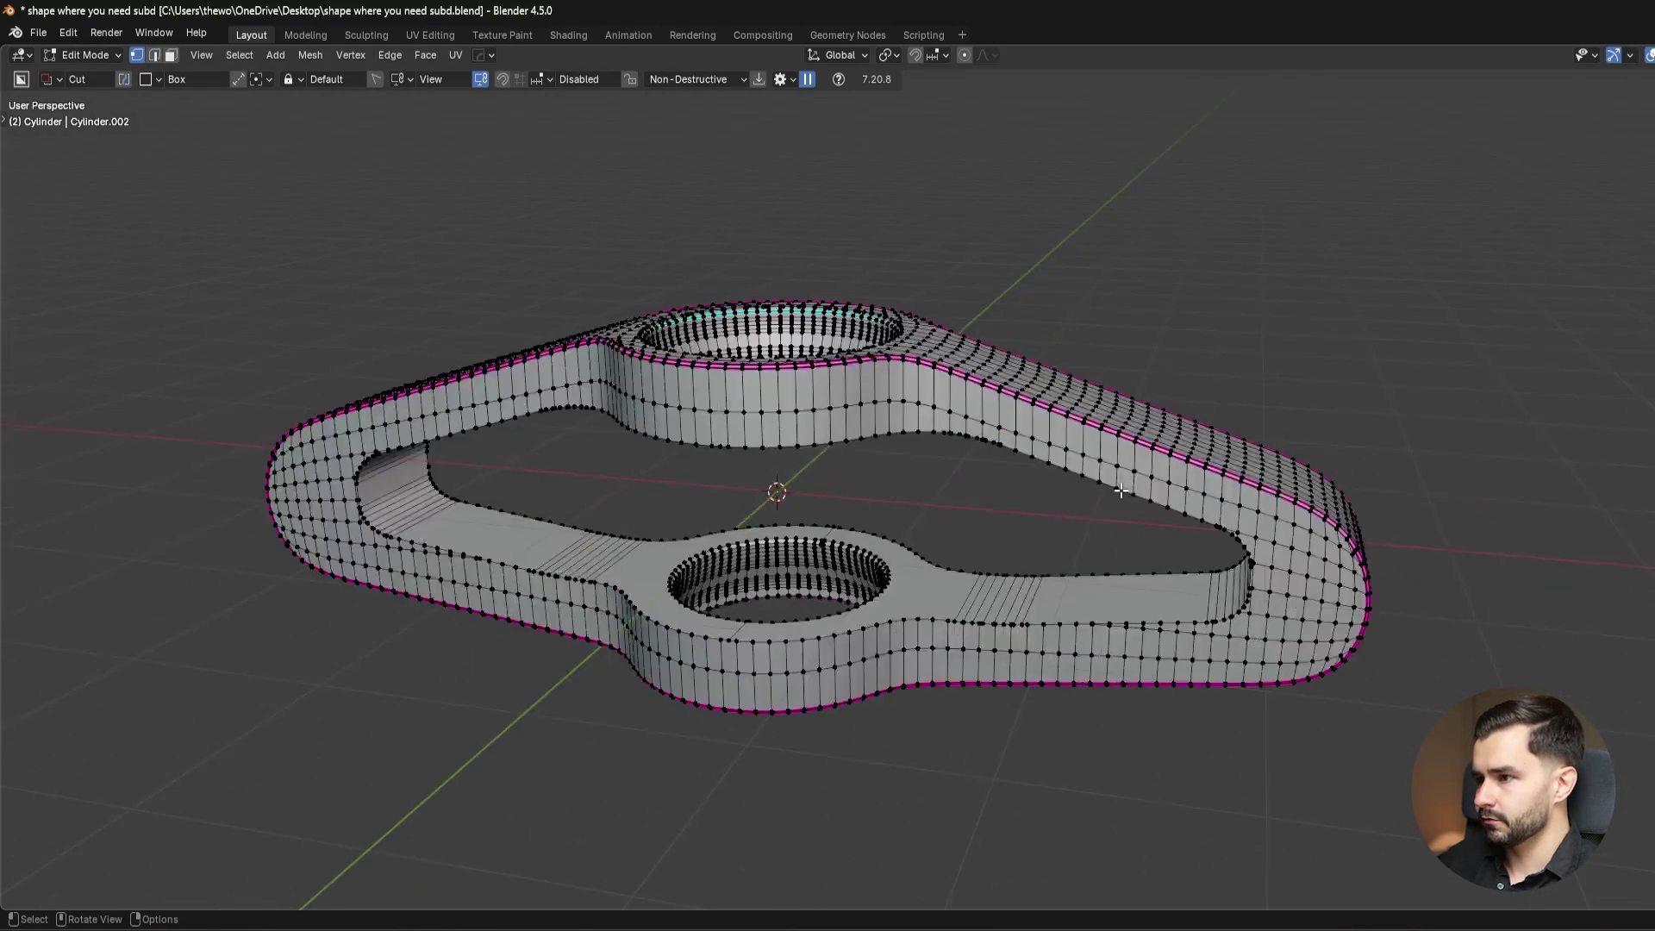
pyautogui.press('Tab')
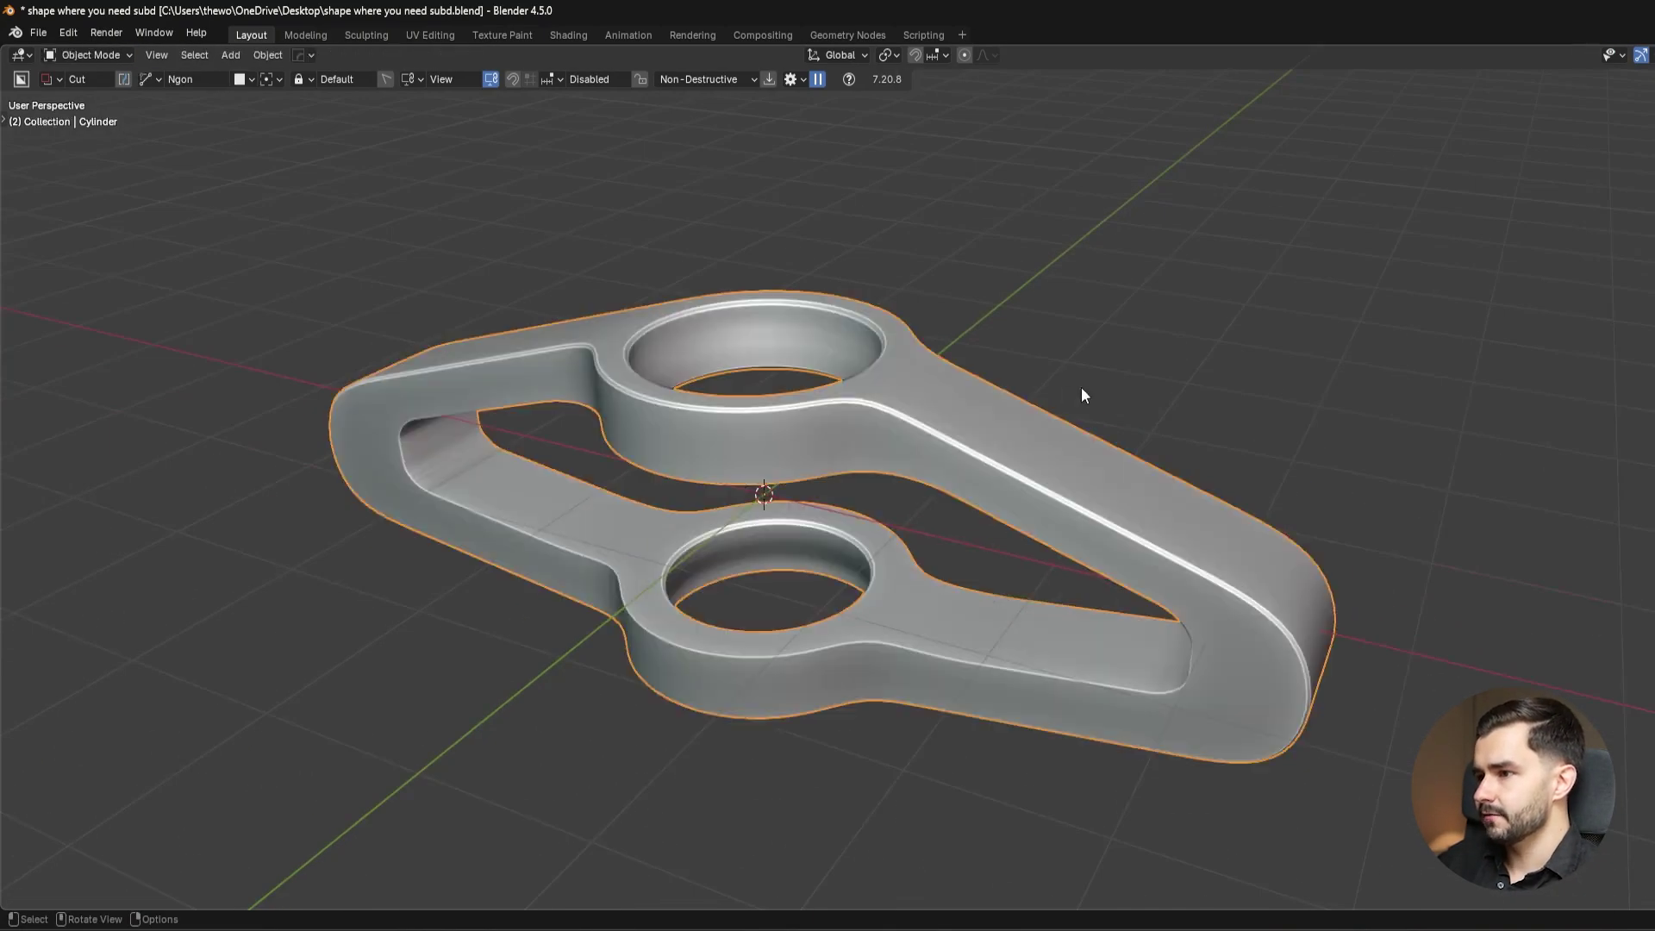